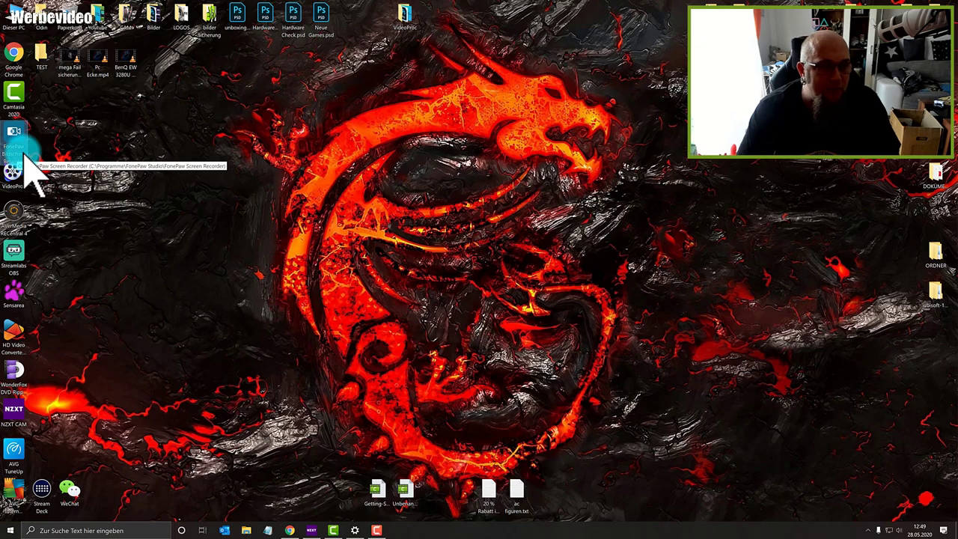
In Chrome, preview the Mac edition of FonePaw Bildschirm Recorder, switch back to Windows and open its purchase page.
double_click(24, 159)
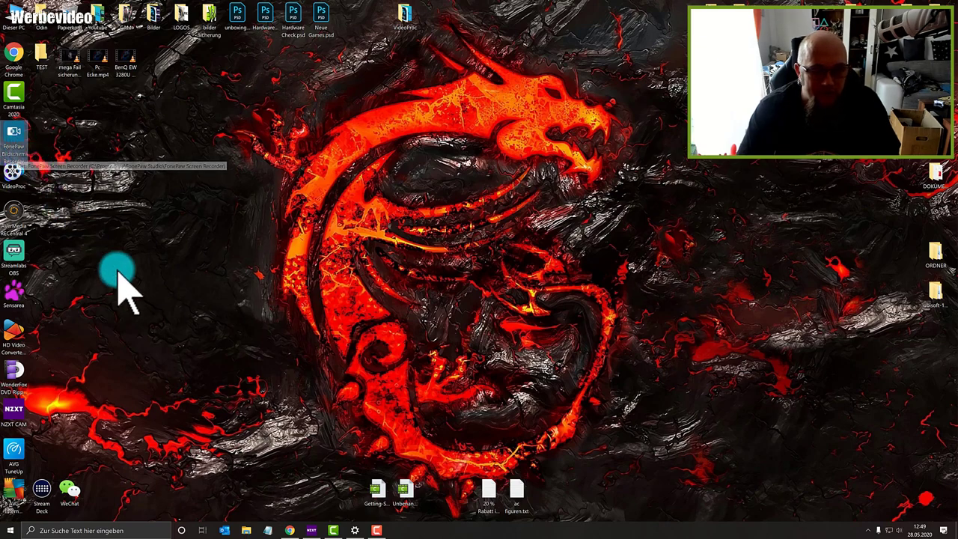
left_click(294, 530)
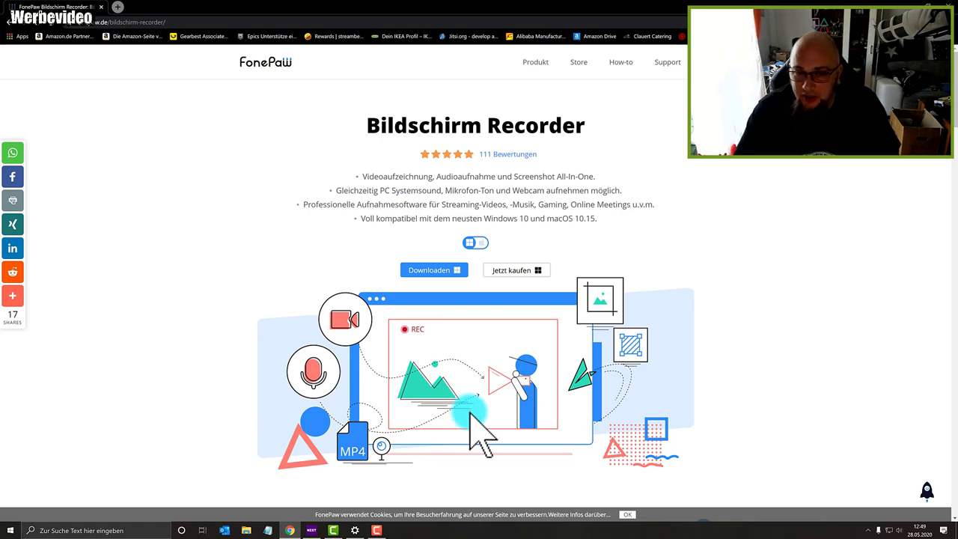
left_click(479, 243)
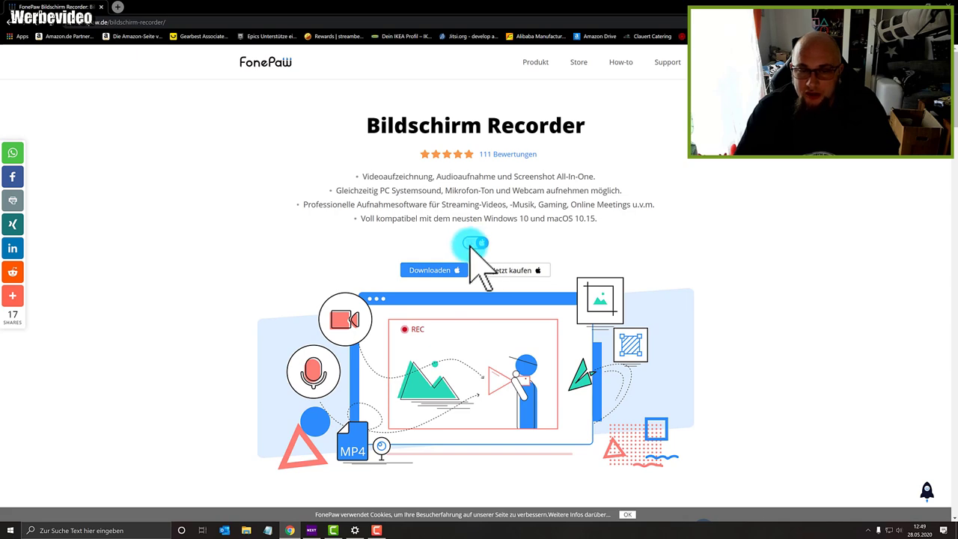
left_click(473, 242)
left_click(433, 271)
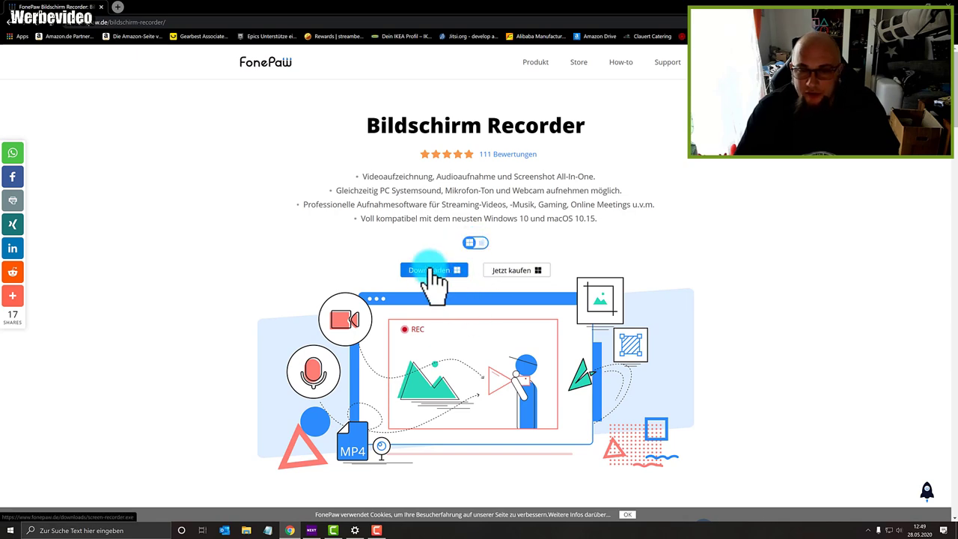
left_click(514, 272)
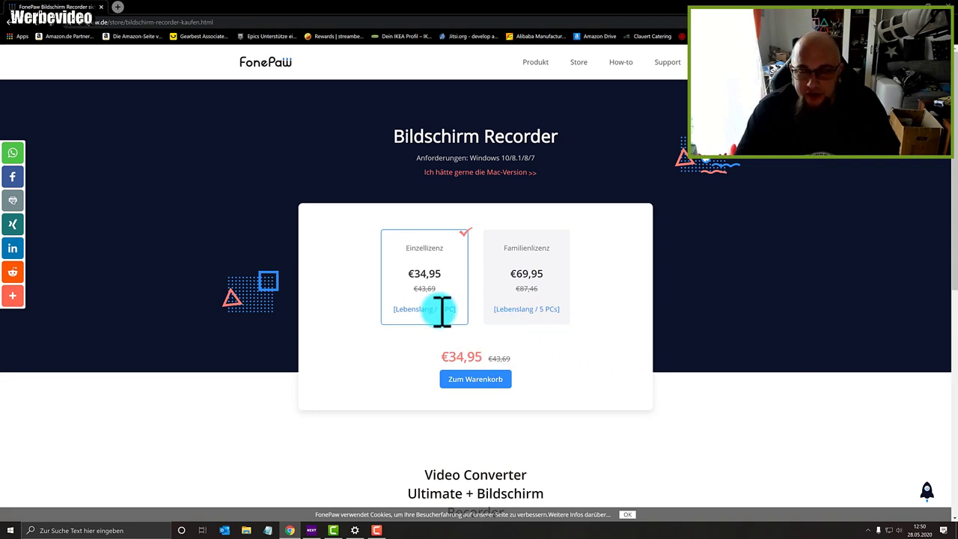
Examine the prices and licence terms of the Einzellizenz and Familienlizenz offers for Bildschirm Recorder.
left_click_drag(441, 310, 394, 315)
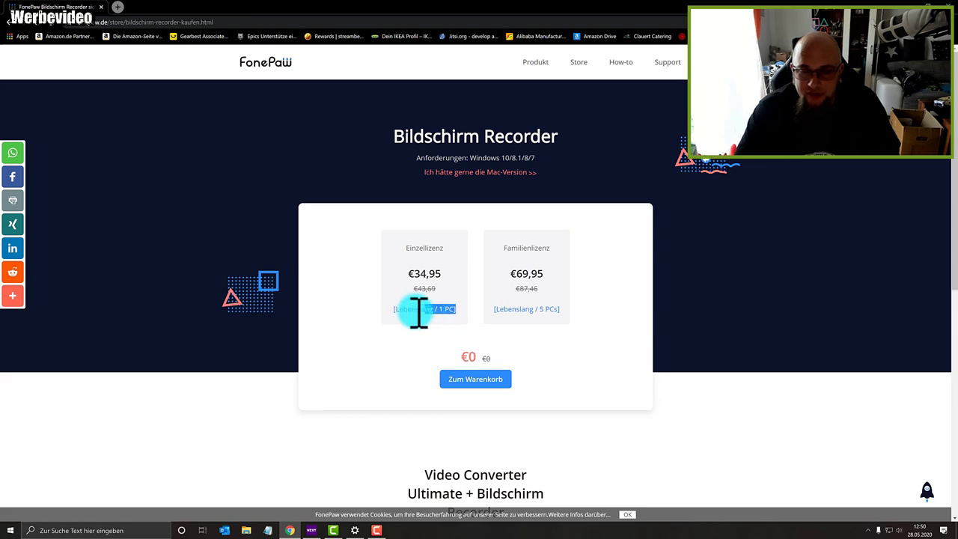
left_click_drag(392, 310, 449, 311)
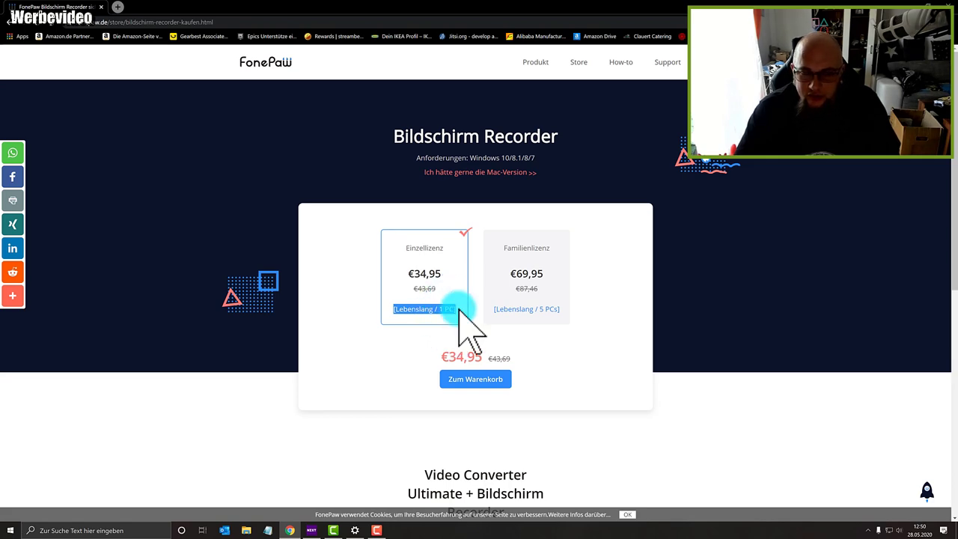
left_click(398, 312)
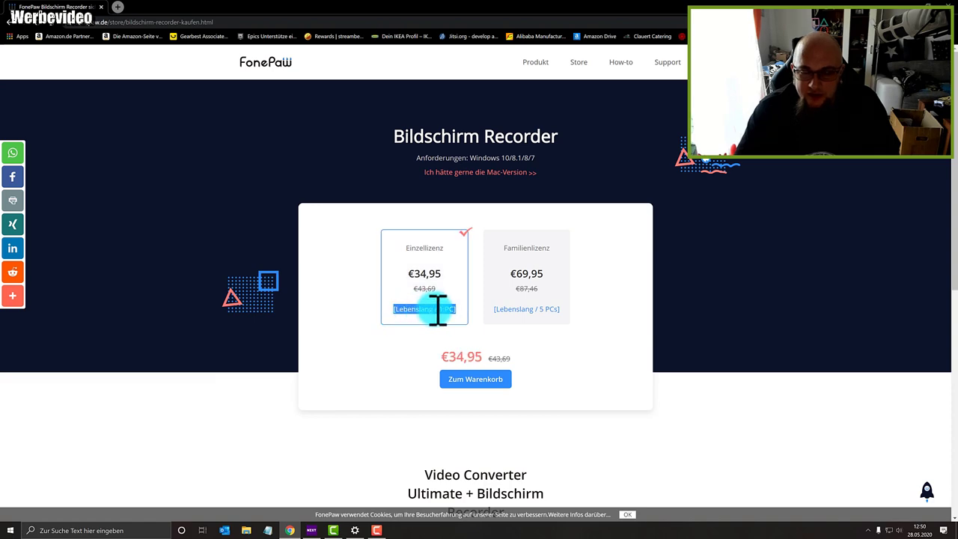
left_click(417, 274)
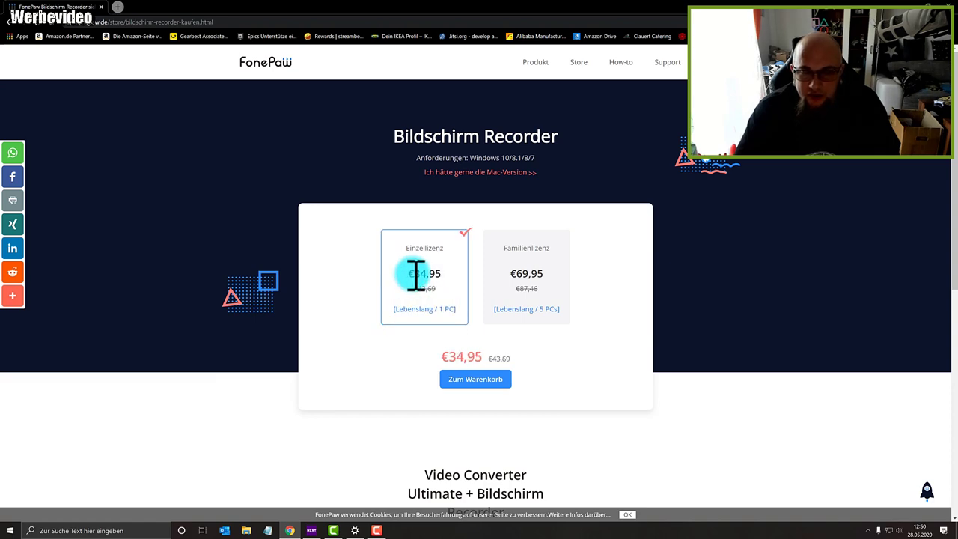
left_click_drag(416, 274, 446, 274)
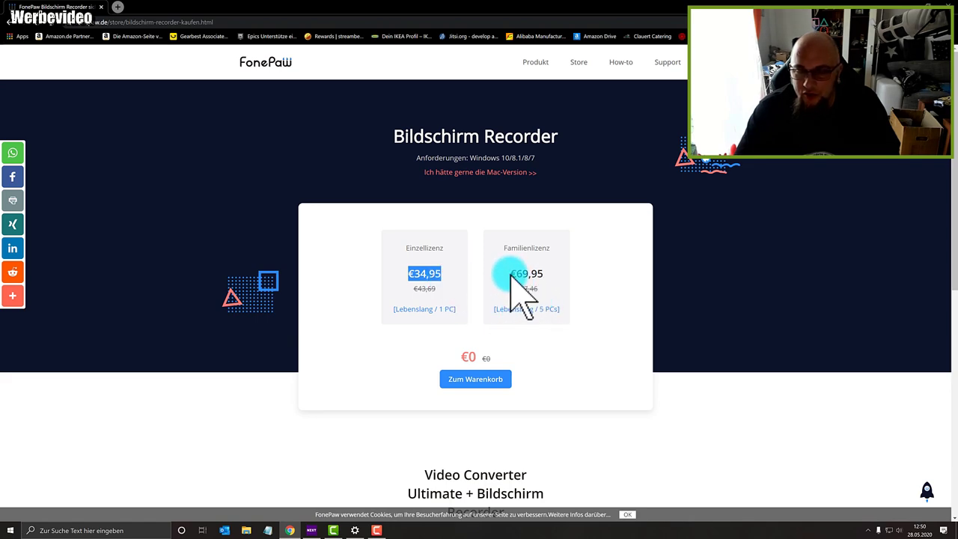
left_click_drag(511, 274, 546, 276)
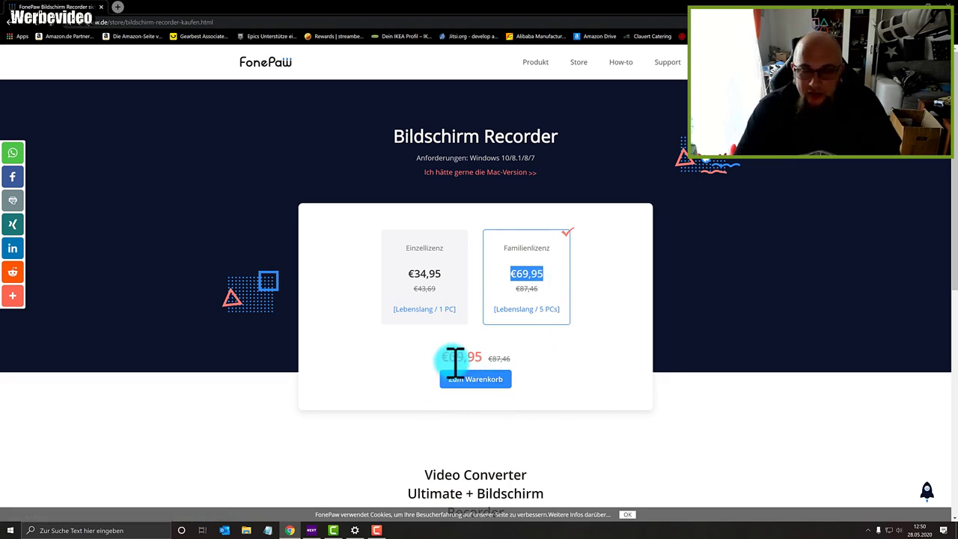
left_click_drag(449, 358, 512, 357)
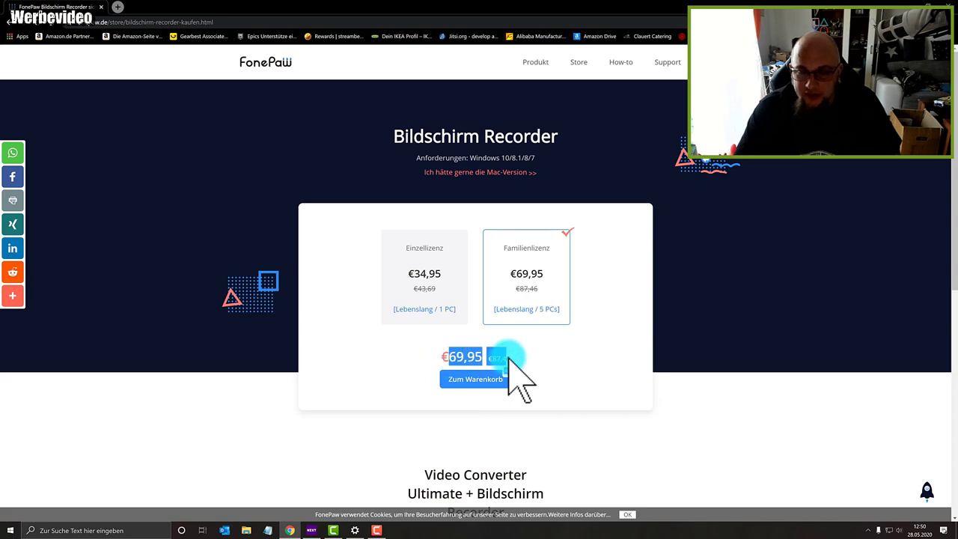
left_click(471, 357)
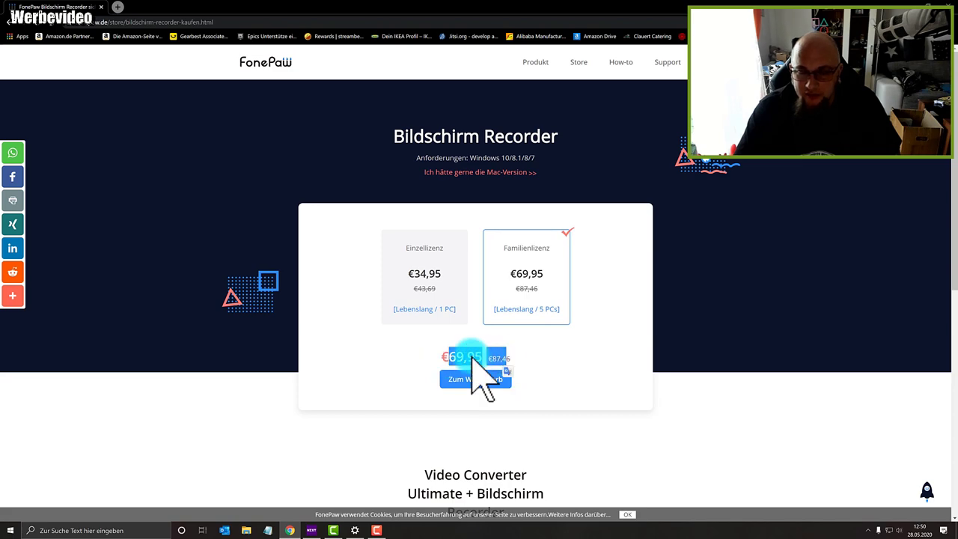
left_click(428, 278)
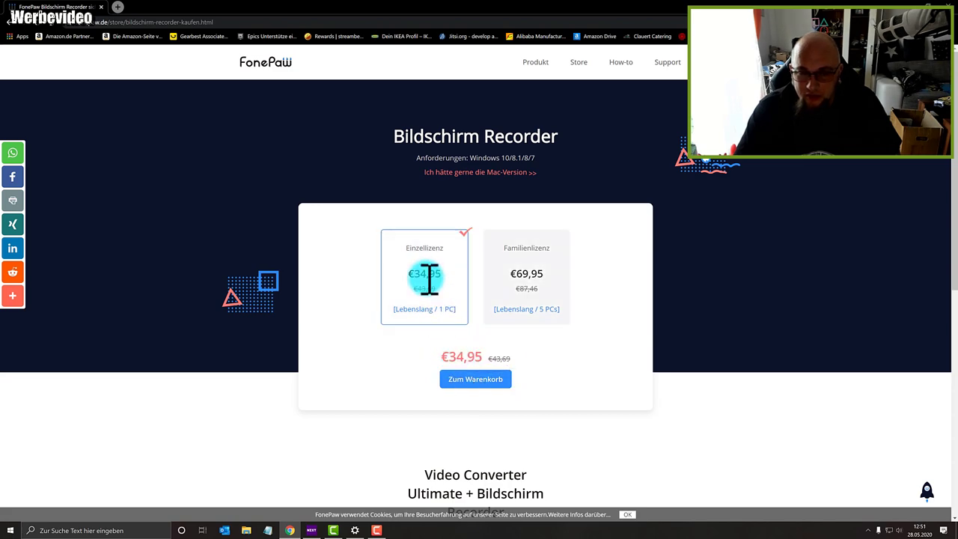
left_click(537, 285)
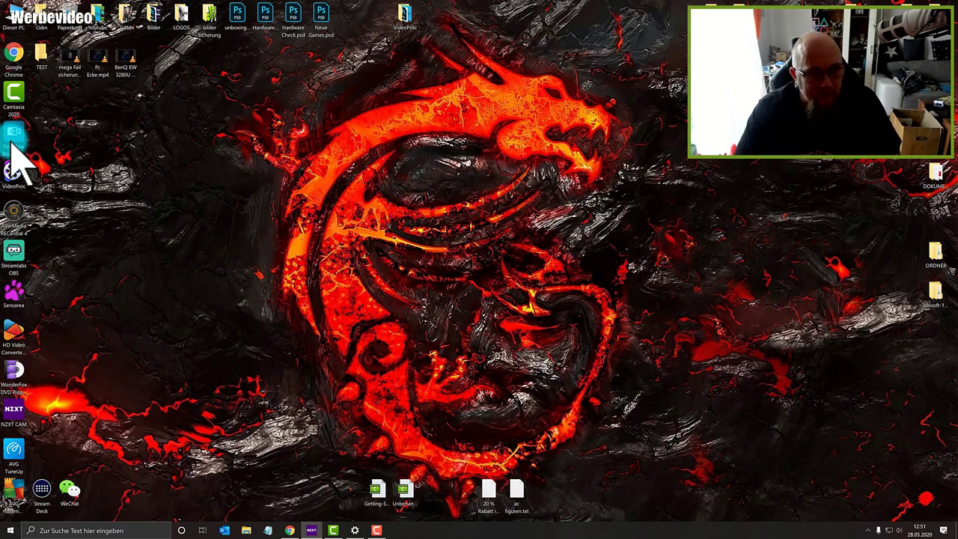
left_click(15, 141)
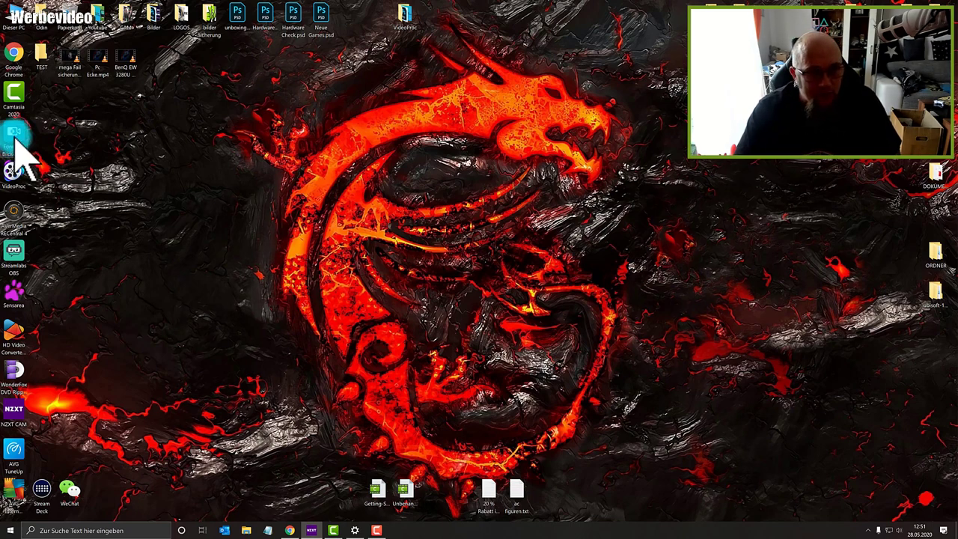
left_click(15, 105)
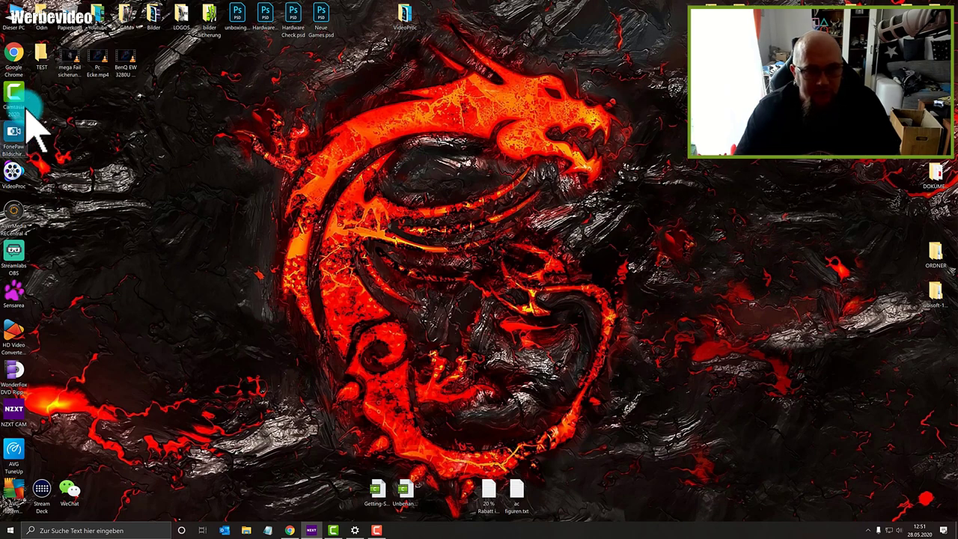
left_click(221, 193)
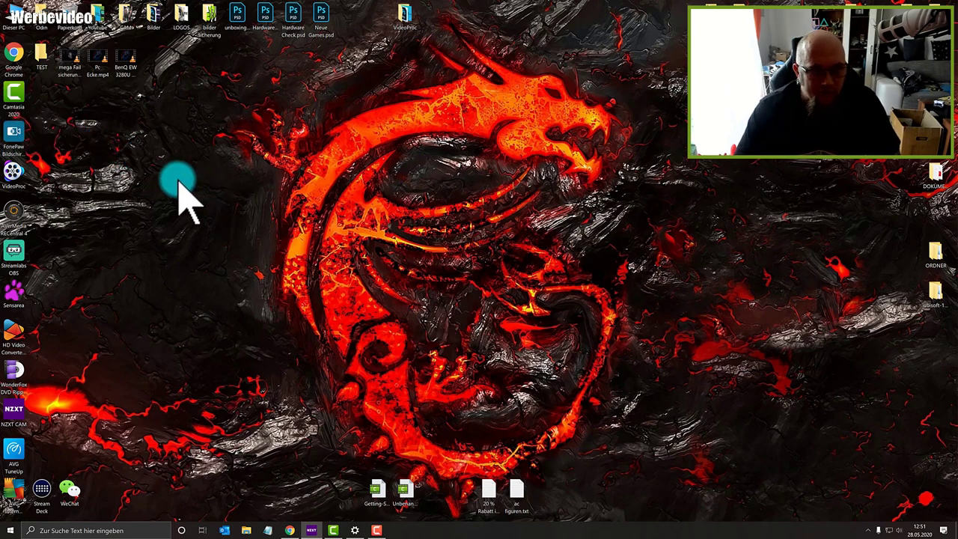
Launch FonePaw Bildschirm Recorder from the desktop and move its window to the middle of the main display.
left_click(24, 141)
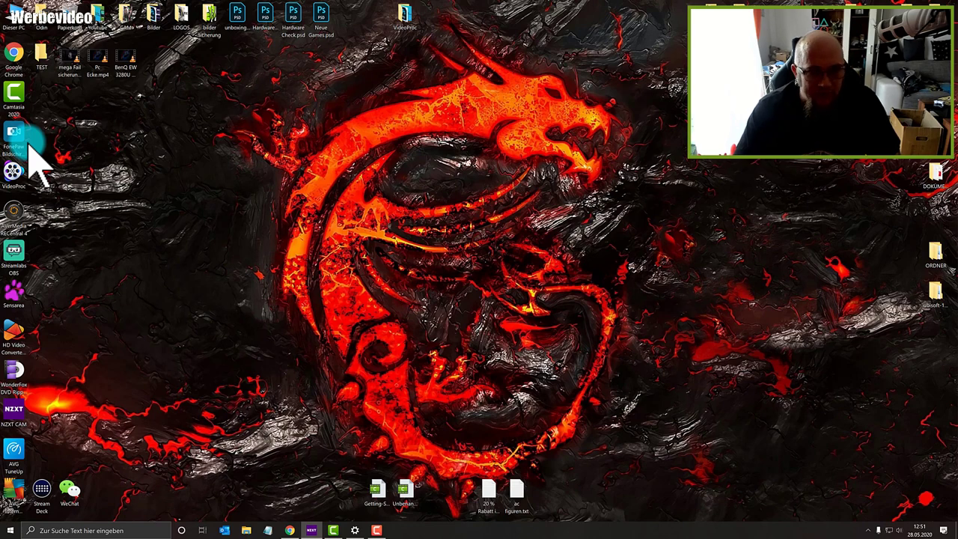
double_click(15, 142)
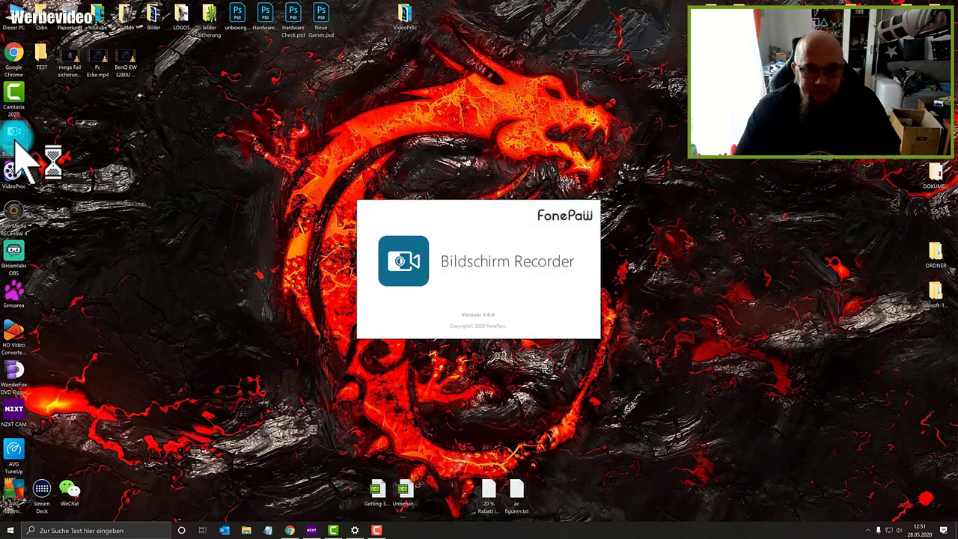
left_click(40, 150)
left_click(414, 316)
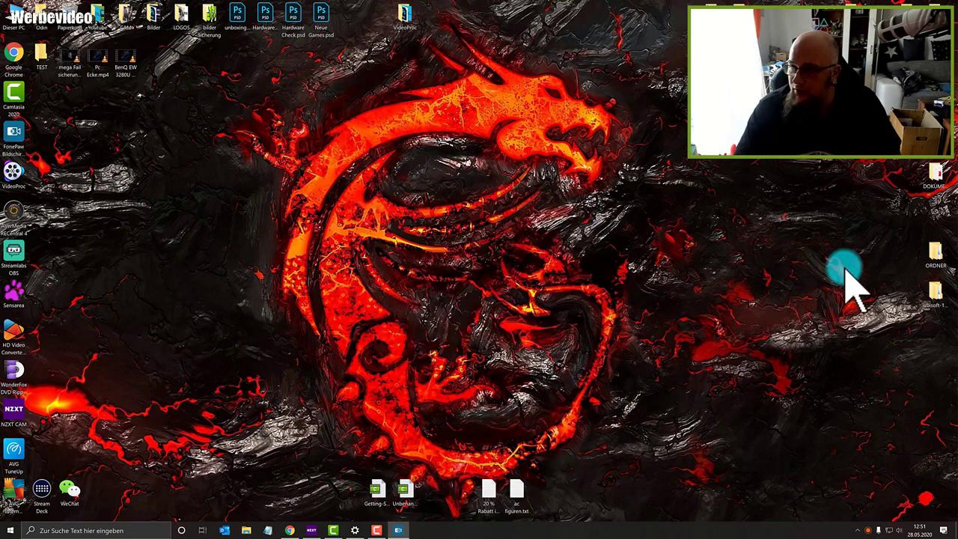
left_click_drag(737, 211, 398, 253)
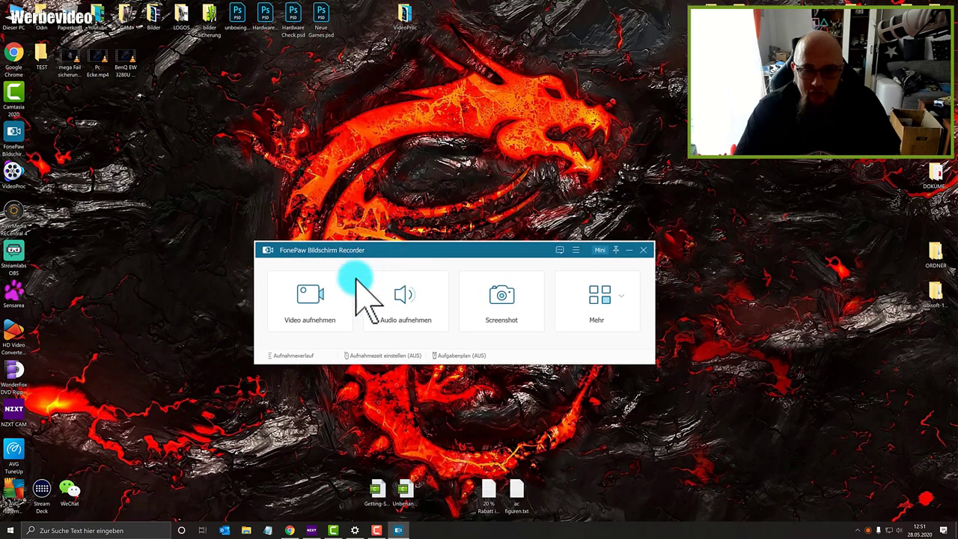
left_click_drag(491, 250, 482, 212)
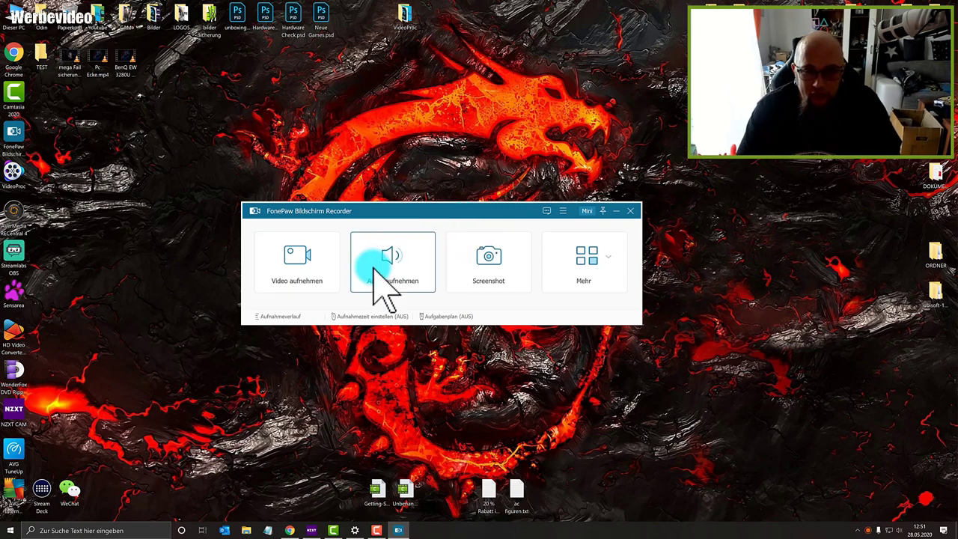
Try to open the Mehr presets, then dismiss the Application Fault messages and relaunch FonePaw Bildschirm Recorder.
left_click(610, 279)
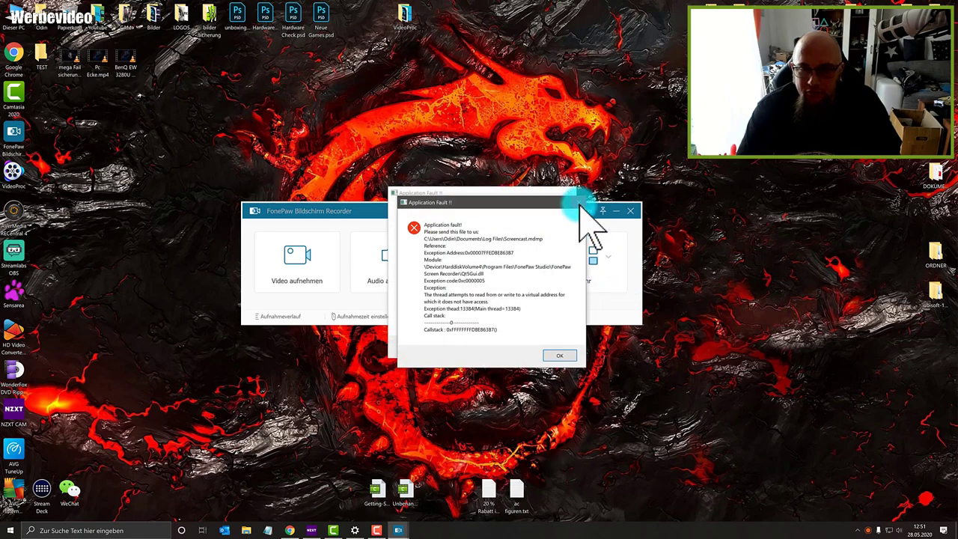
left_click(567, 194)
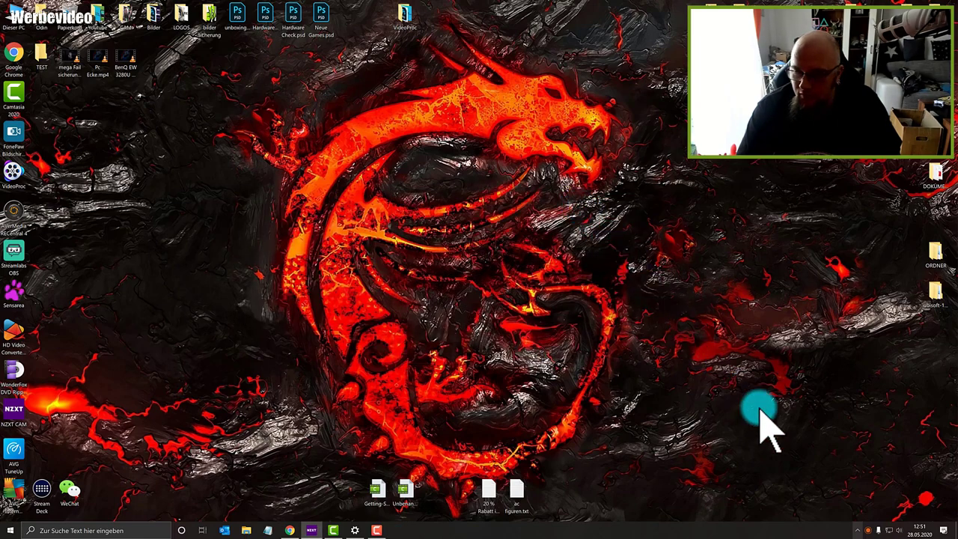
left_click(858, 530)
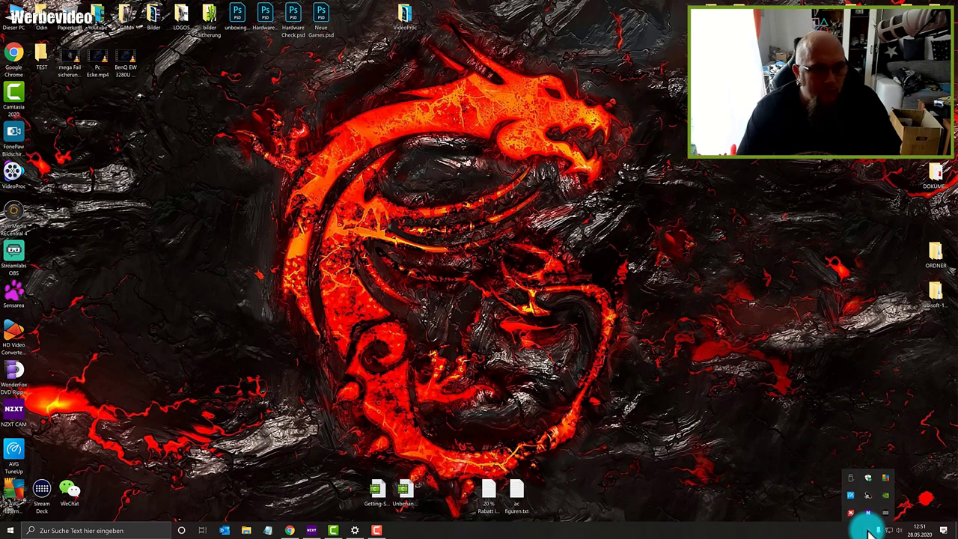
left_click(13, 137)
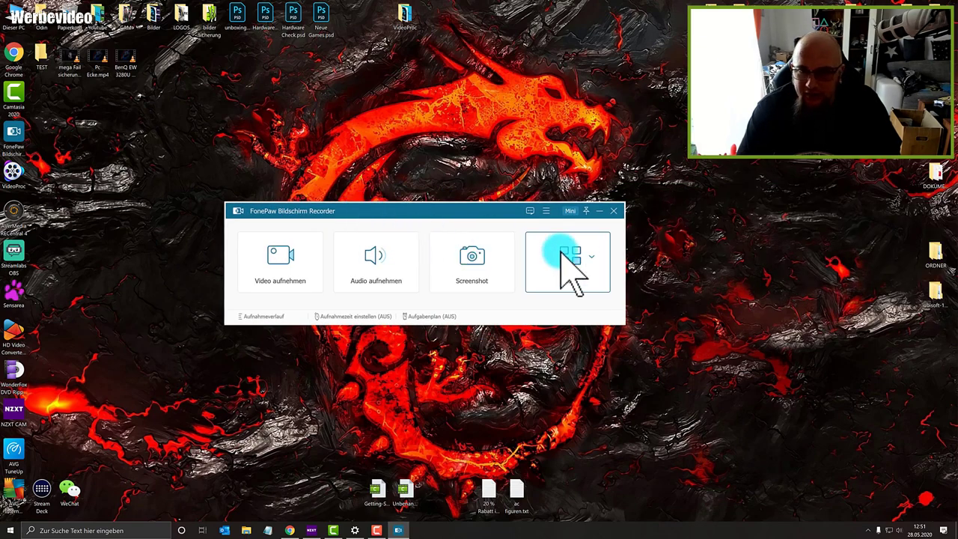
Open the Mehr presets and load the standard preset with the last-used recording settings.
left_click(595, 259)
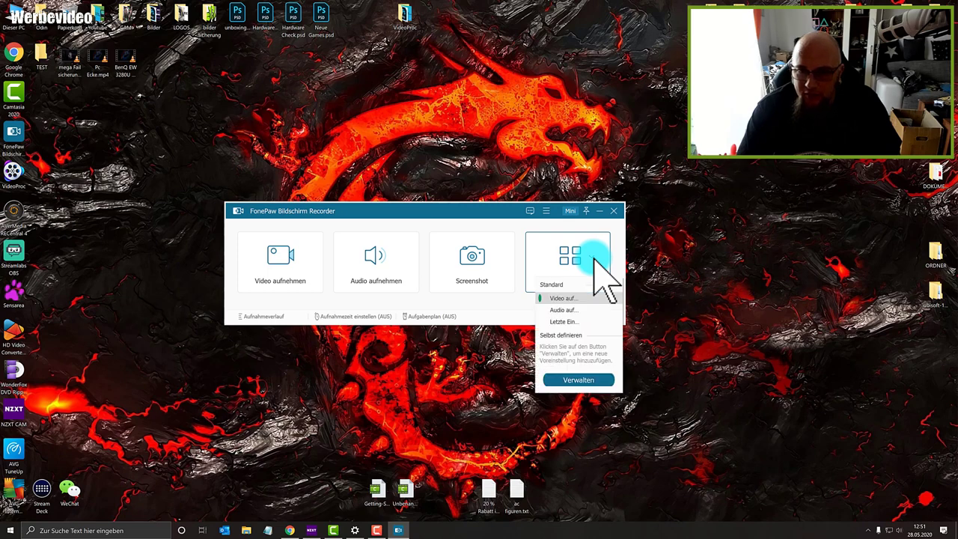
left_click(603, 253)
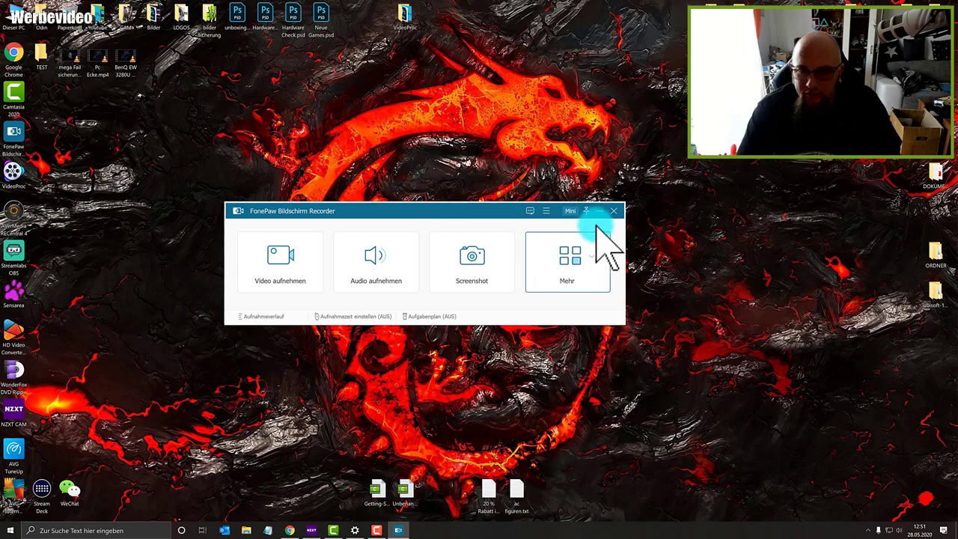
left_click(573, 259)
left_click(565, 313)
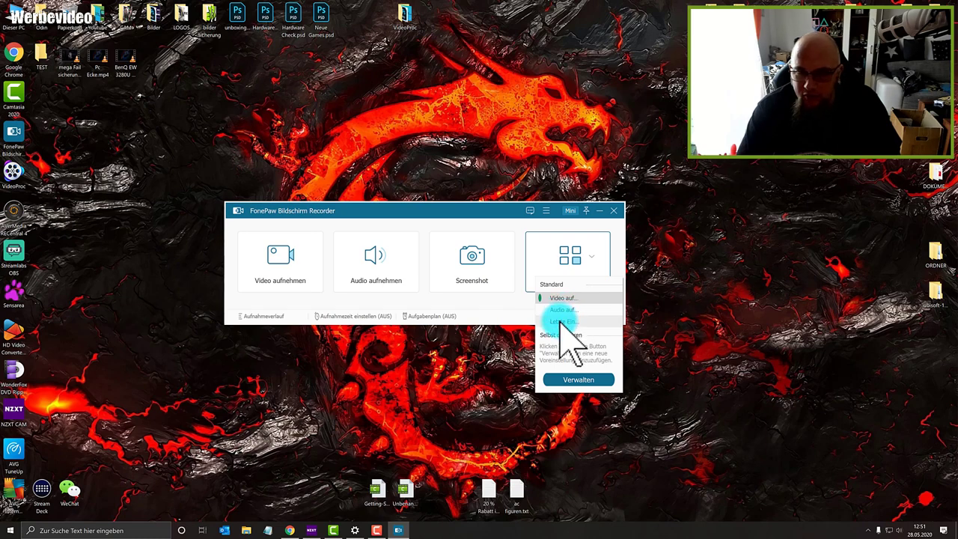
left_click(561, 320)
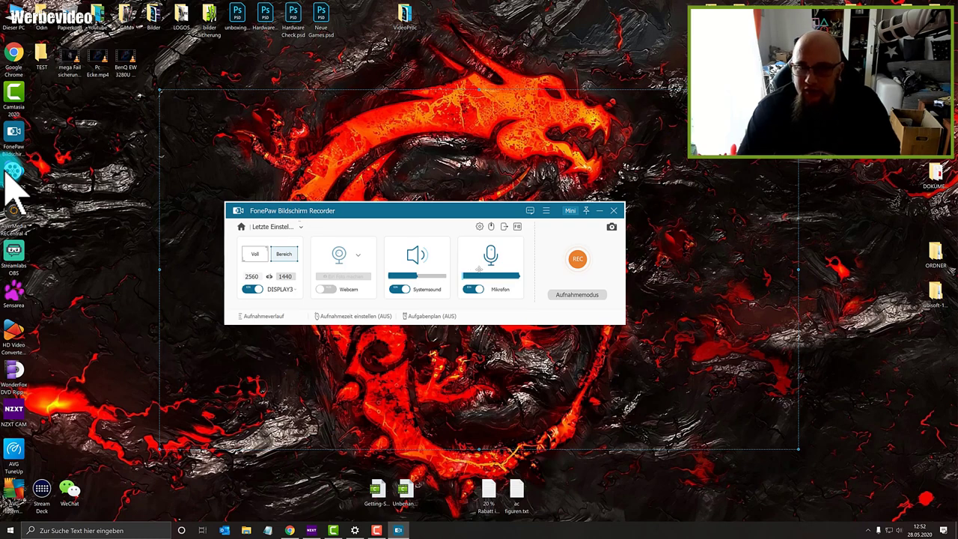
Close the recorder window to the system tray and restore it from there.
left_click(578, 296)
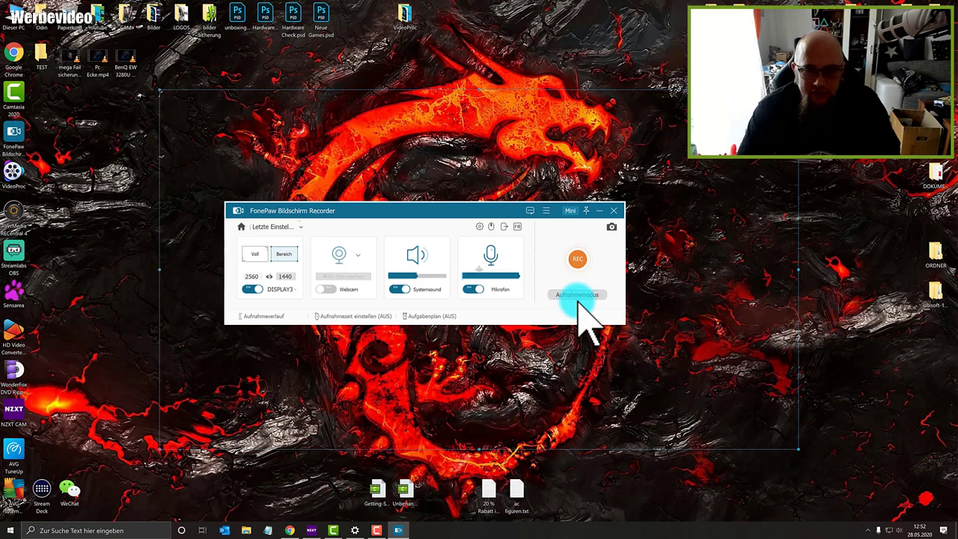
left_click(614, 211)
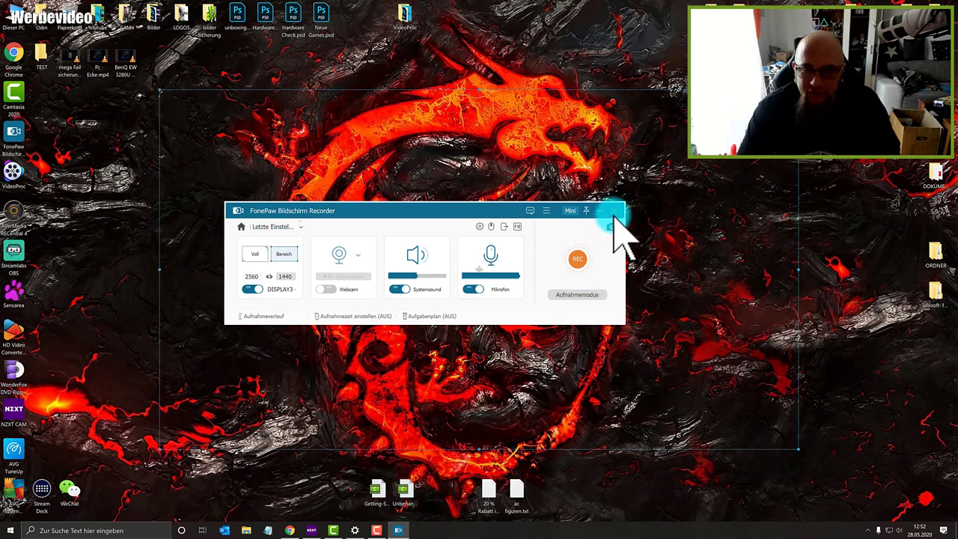
left_click(466, 305)
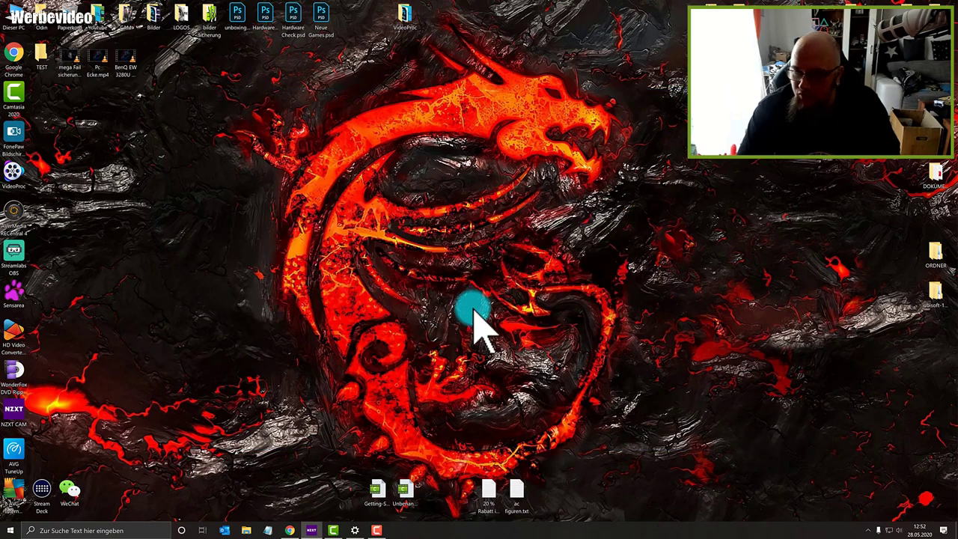
left_click(869, 530)
left_click(860, 513)
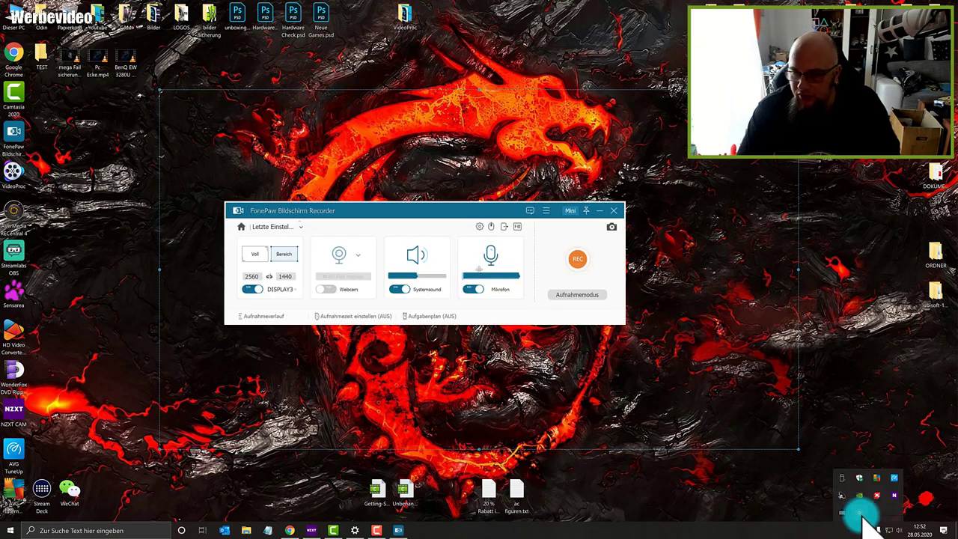
Quit the recorder from the system tray and relaunch FonePaw Bildschirm Recorder from the desktop.
right_click(859, 514)
left_click(880, 507)
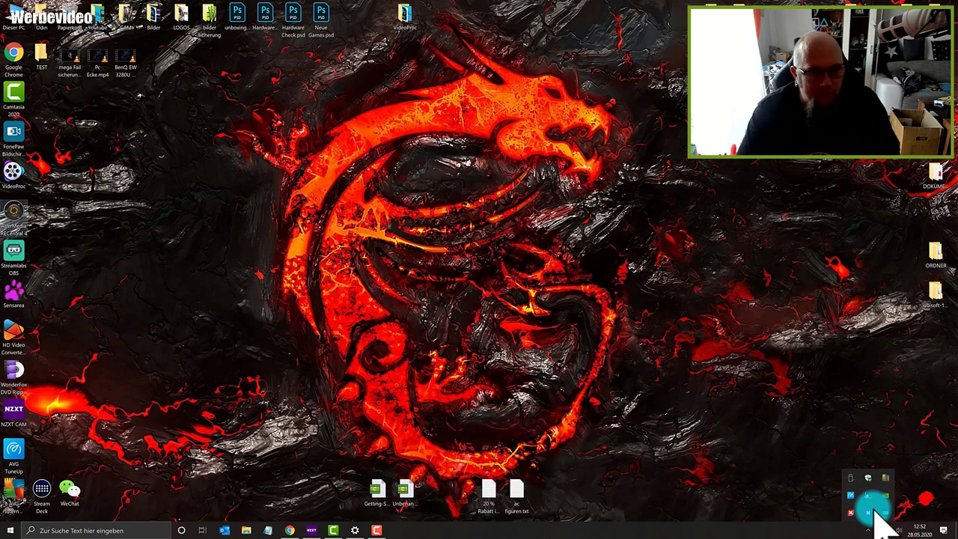
double_click(29, 142)
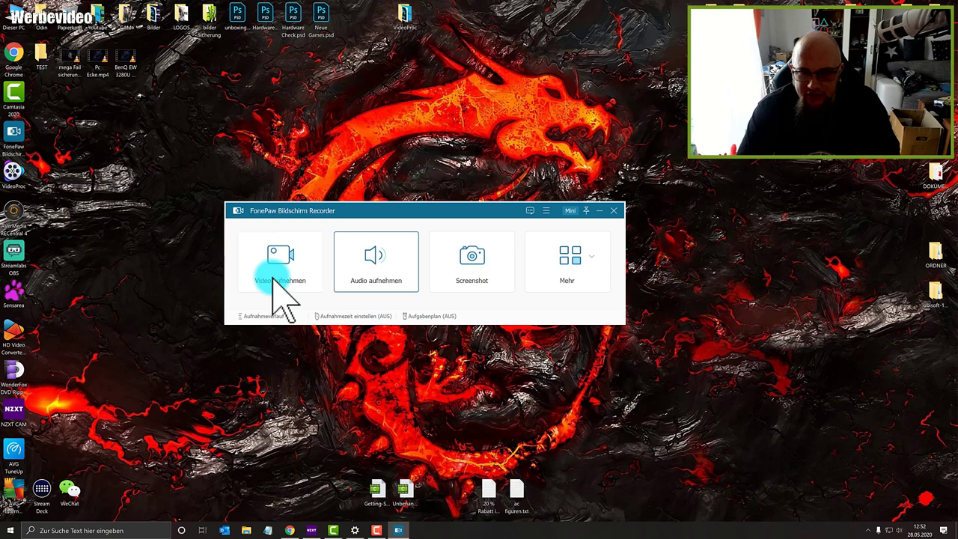
Start a screenshot of the area around the FonePaw desktop icon and widen the selection to the dragon's neck.
left_click(470, 268)
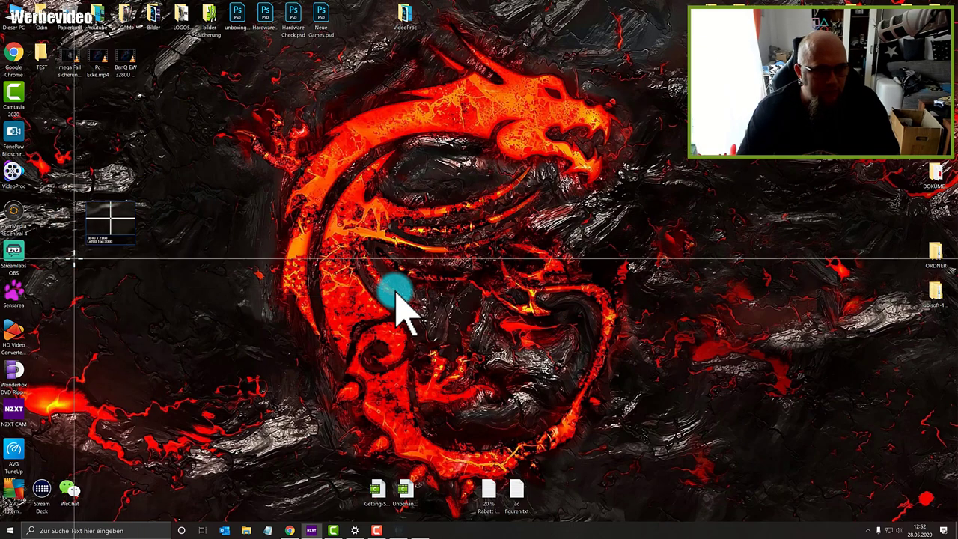
left_click_drag(53, 117, 1, 152)
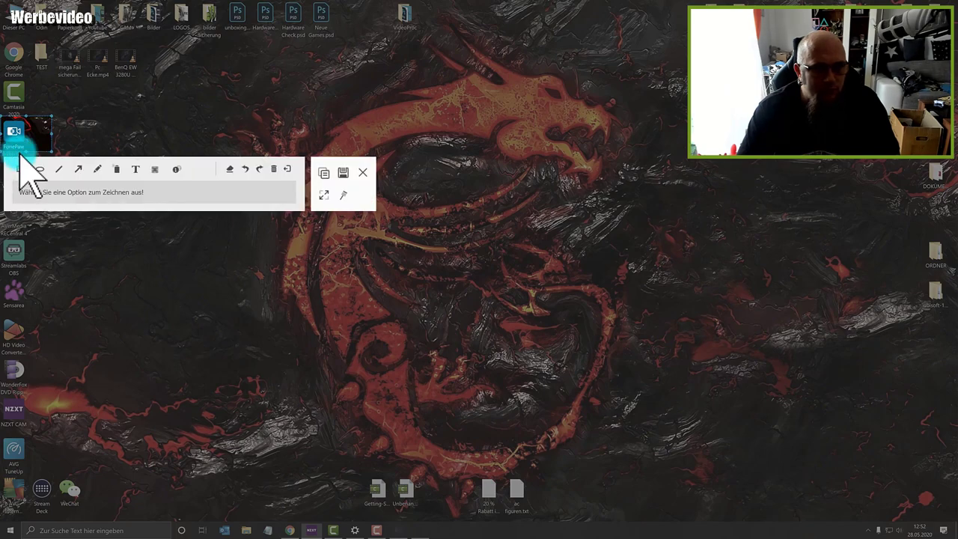
left_click(166, 159)
mouse_move(166, 160)
left_mouse_down()
mouse_move(379, 327)
mouse_move(405, 394)
left_mouse_up()
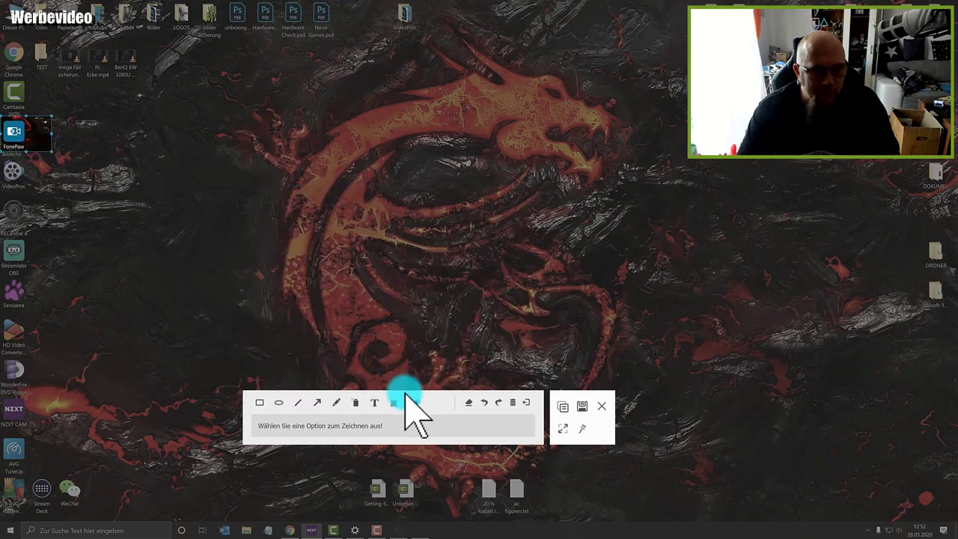
left_click(261, 405)
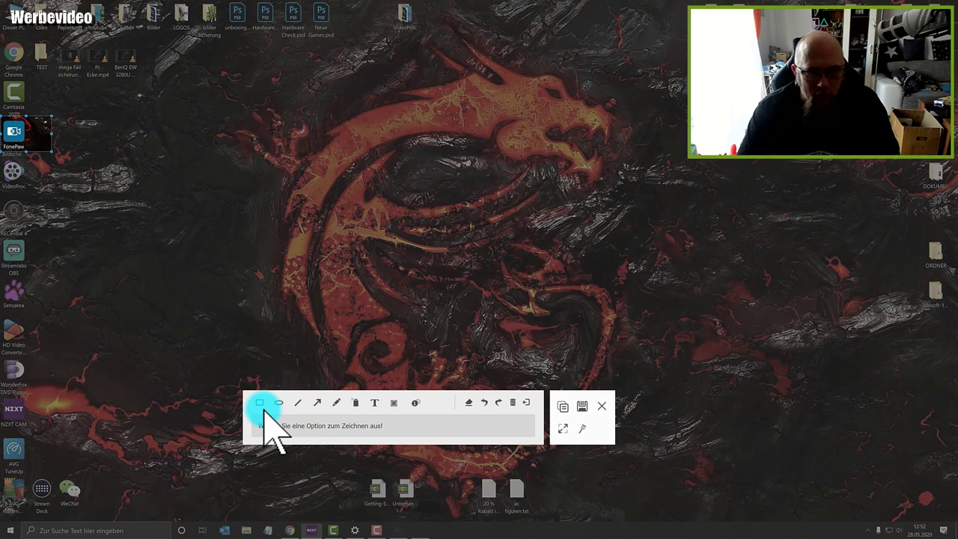
left_click(54, 137)
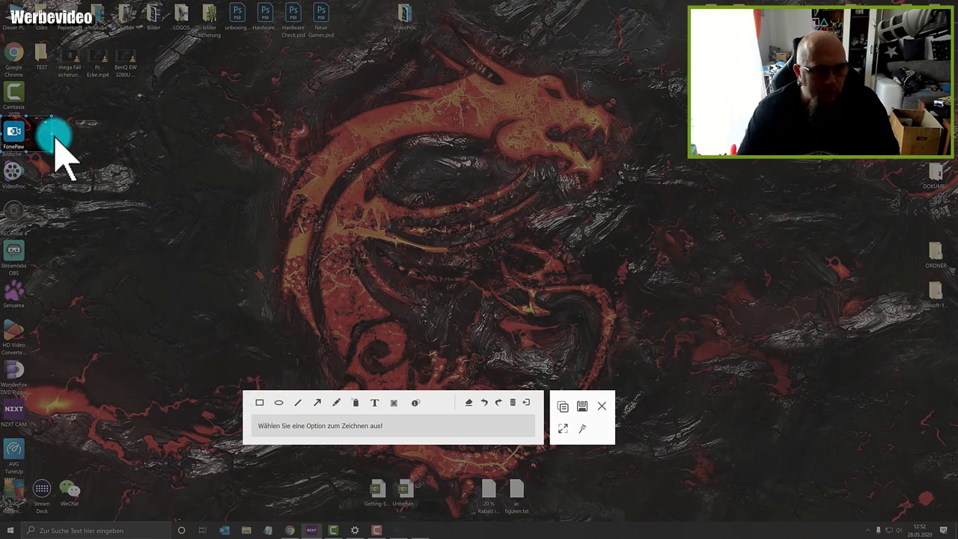
left_click_drag(53, 136, 394, 138)
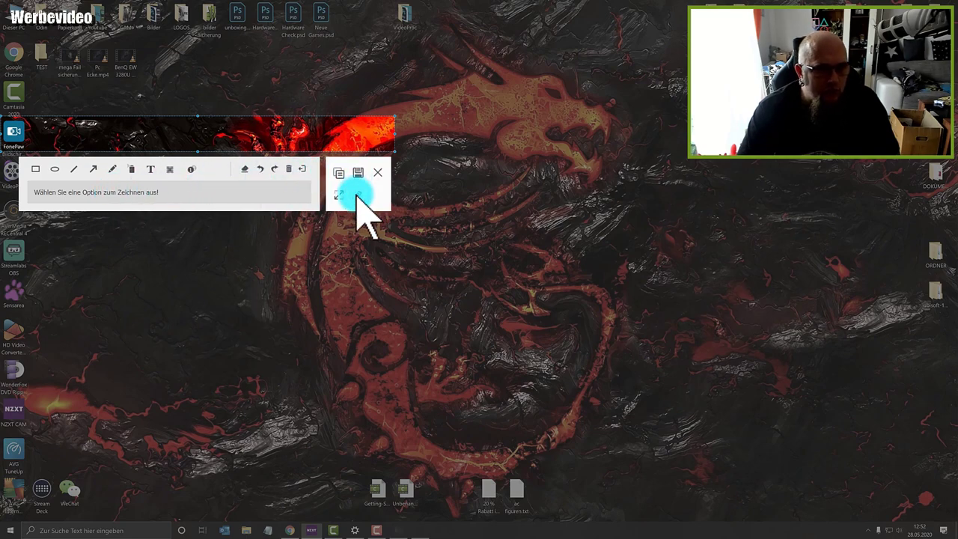
Draw thick red lines across the captured area with the line tool and add a blue line beside them.
left_click(73, 169)
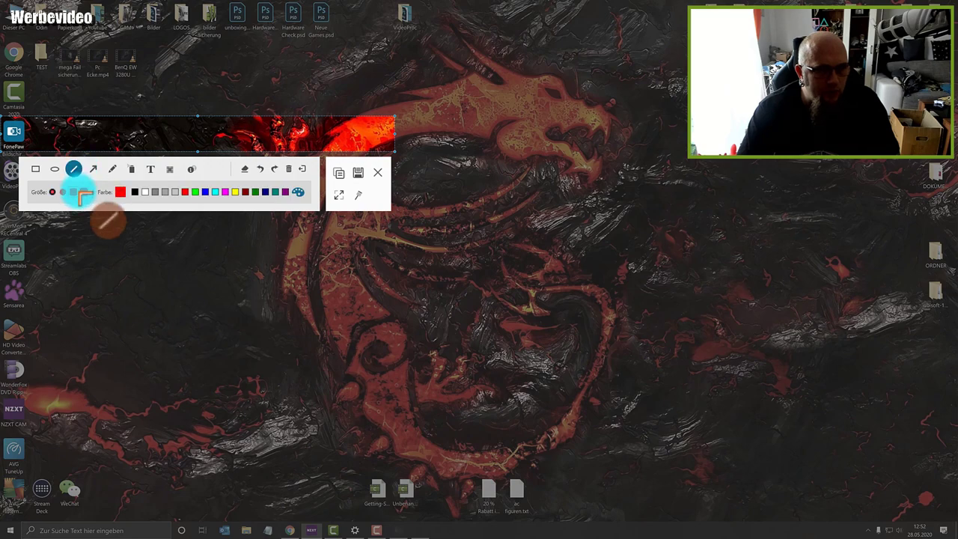
left_click(84, 192)
mouse_move(47, 133)
left_mouse_down()
mouse_move(247, 131)
mouse_move(259, 146)
left_mouse_up()
left_click(206, 191)
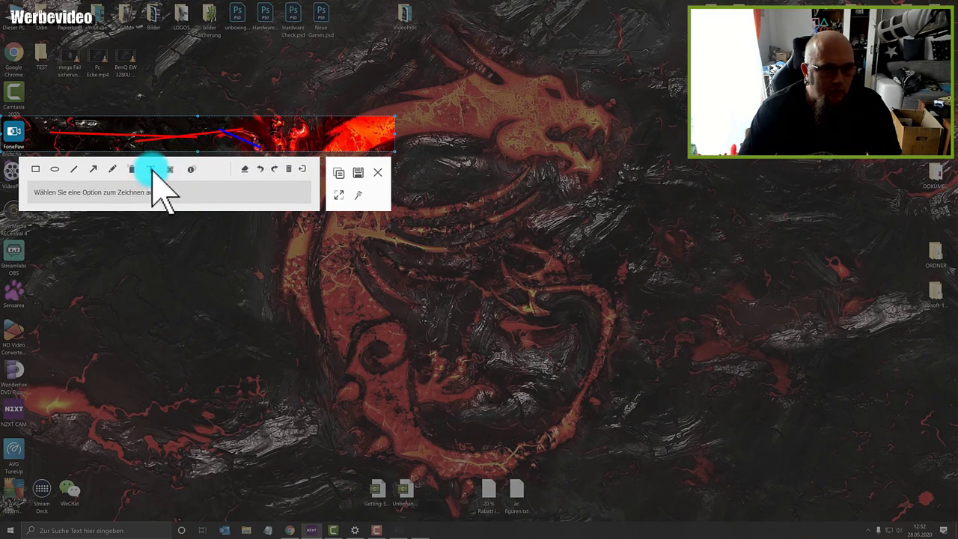
Try the Text tool on the screenshot with font size 12 and cyan colour.
left_click(84, 193)
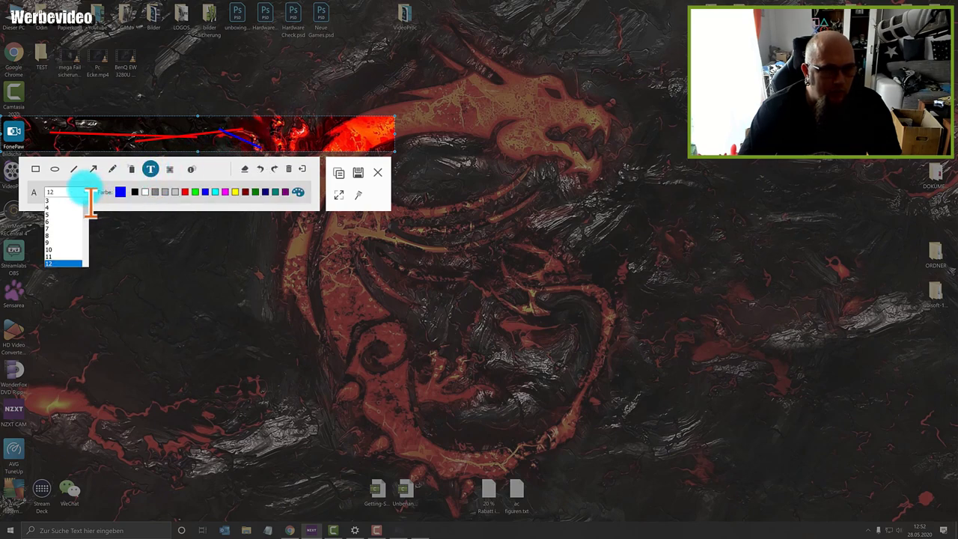
left_click(55, 265)
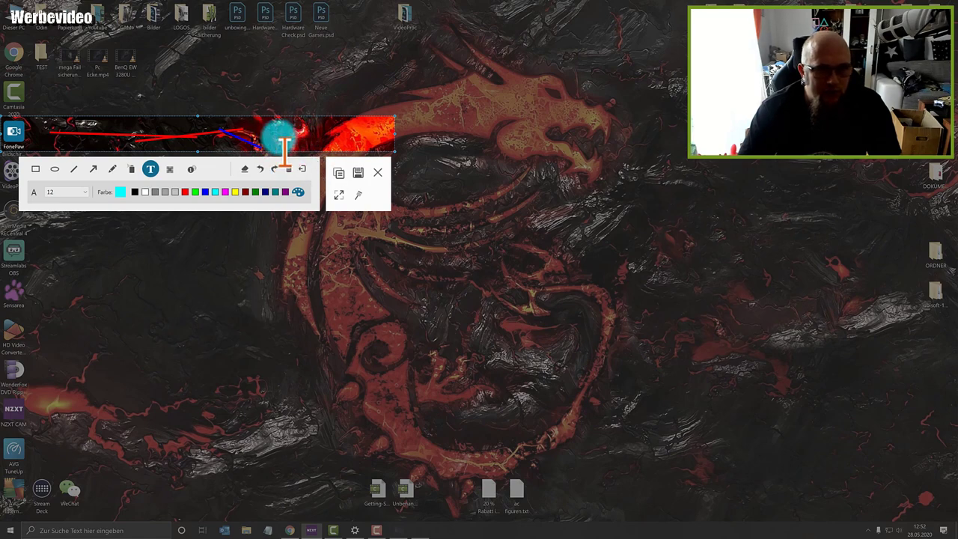
left_click(75, 192)
left_click(64, 193)
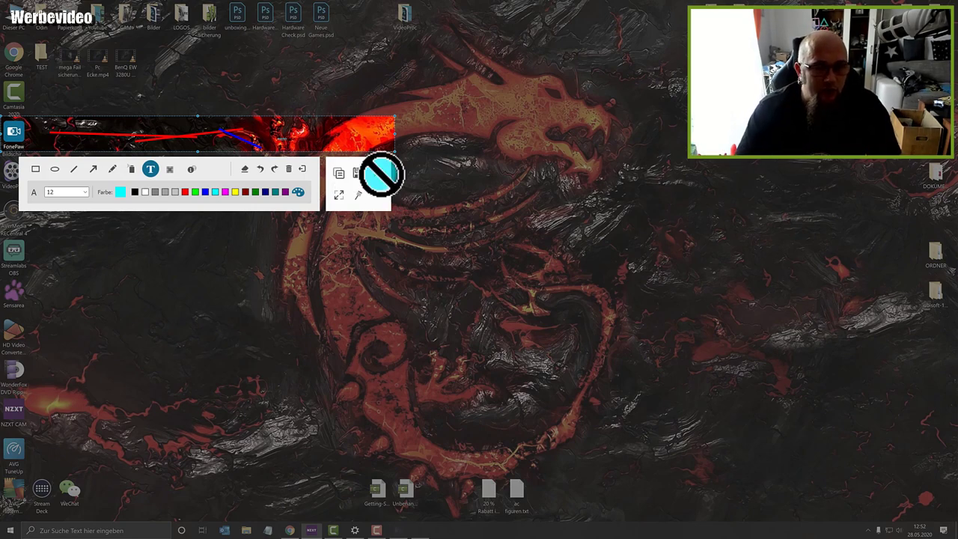
Blur the blue line, and blur the adjoining end of the red lines with the largest brush size.
left_click(171, 169)
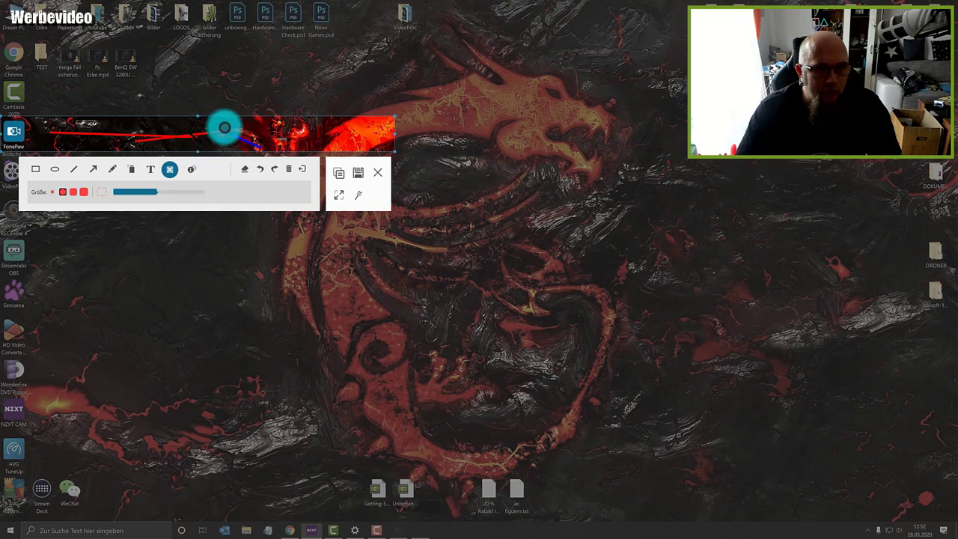
mouse_move(221, 131)
left_mouse_down()
mouse_move(188, 137)
mouse_move(237, 127)
mouse_move(261, 139)
left_mouse_up()
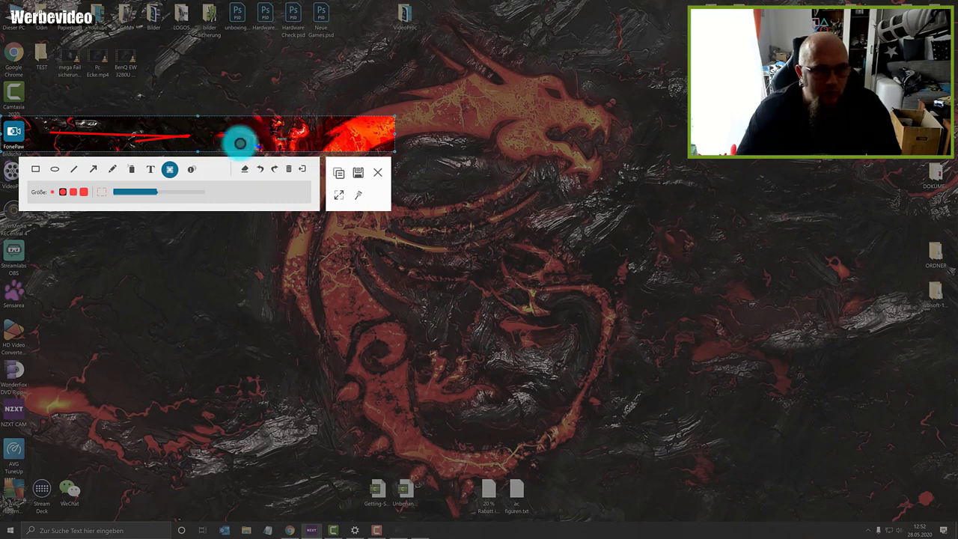
left_click_drag(278, 142, 211, 137)
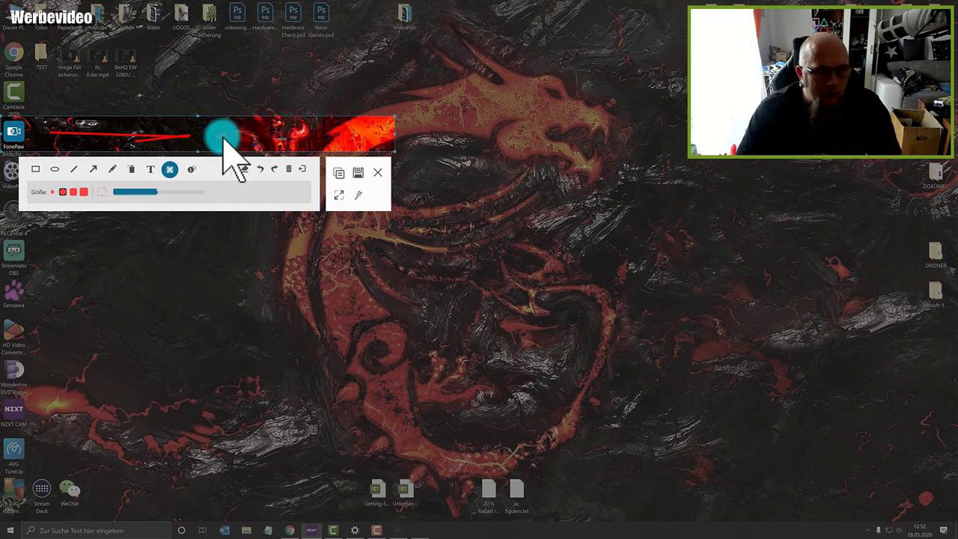
left_click(83, 191)
mouse_move(172, 134)
left_mouse_down()
mouse_move(293, 137)
mouse_move(210, 135)
mouse_move(246, 130)
left_mouse_up()
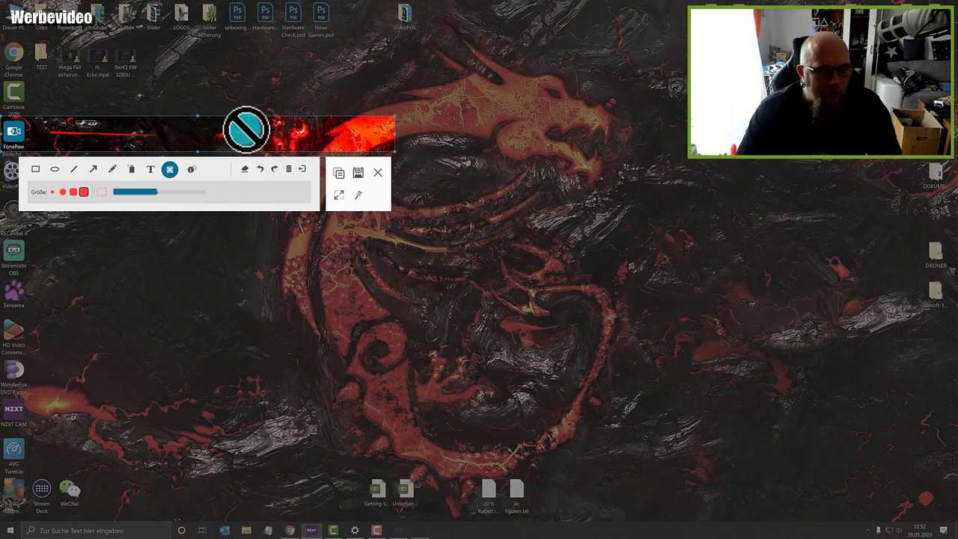
Save the annotated screenshot to the Desktop as Snapshot_20-05-28_12-54-37.png.
left_click(358, 173)
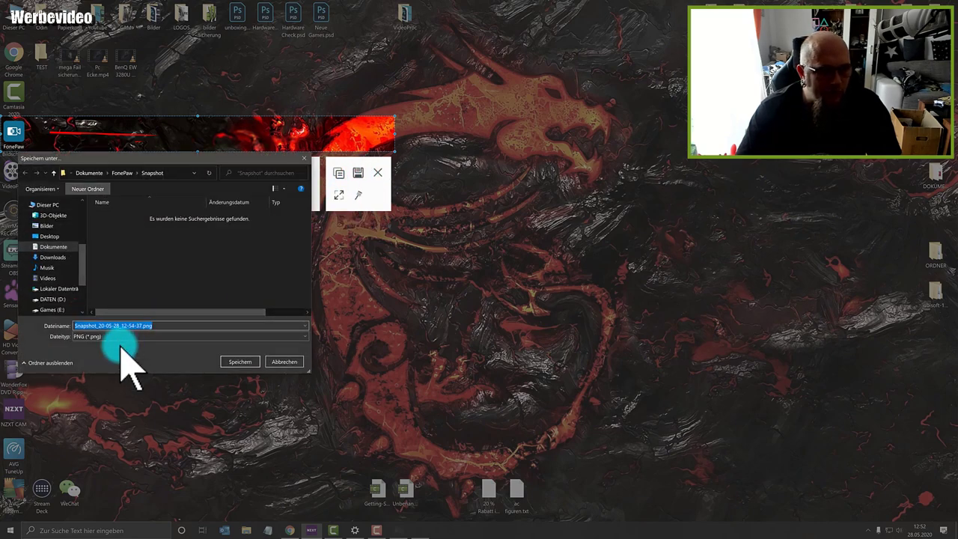
left_click(50, 238)
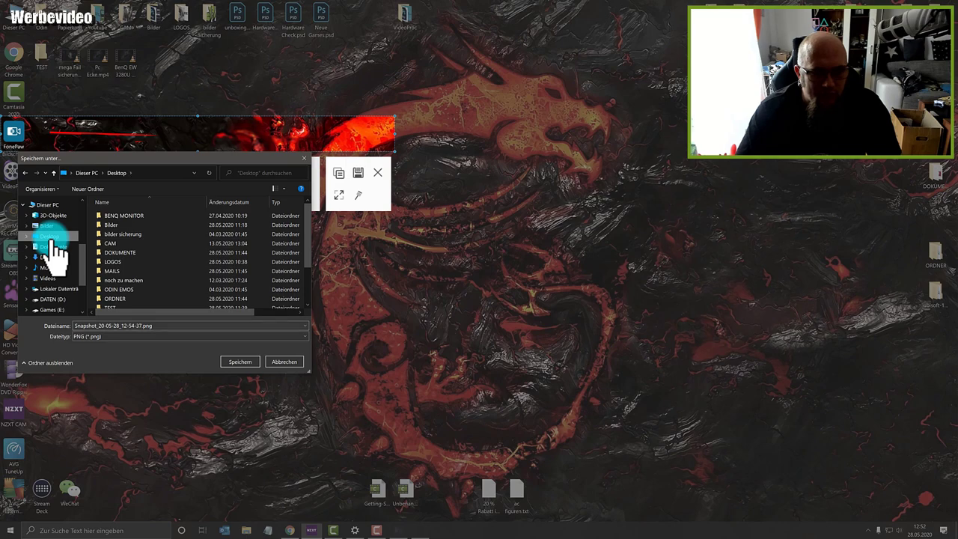
left_click(240, 363)
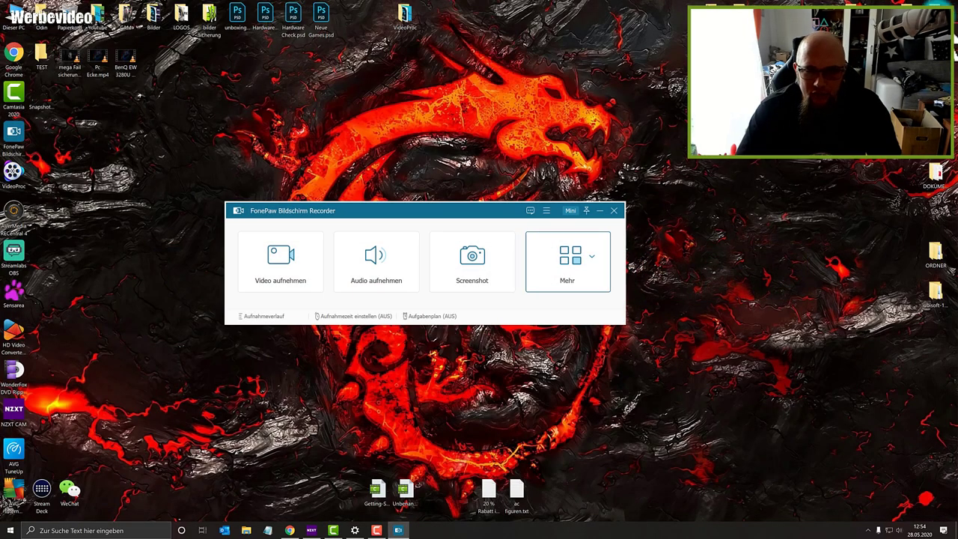
Capture the entire main display as a screenshot and save it to the Desktop as Snapshot_20-05-28_12-55-03.png.
left_click(483, 278)
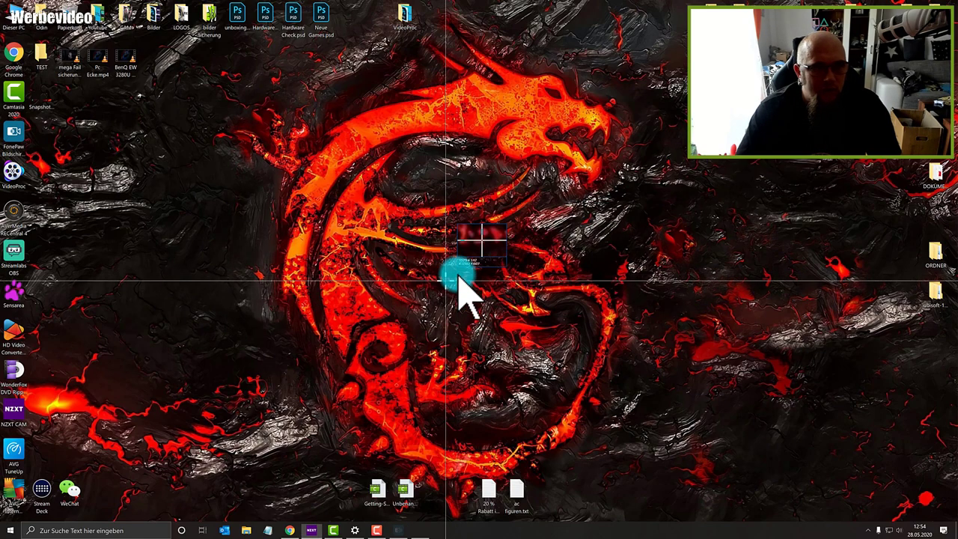
mouse_move(3, 2)
left_mouse_down()
mouse_move(79, 239)
mouse_move(721, 502)
mouse_move(957, 507)
mouse_move(948, 527)
left_mouse_up()
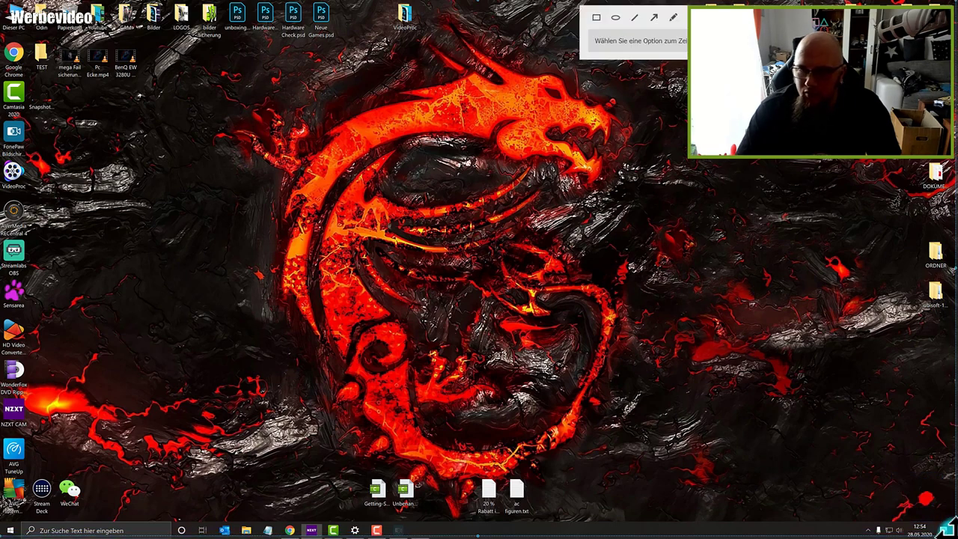
key("ctrl+s")
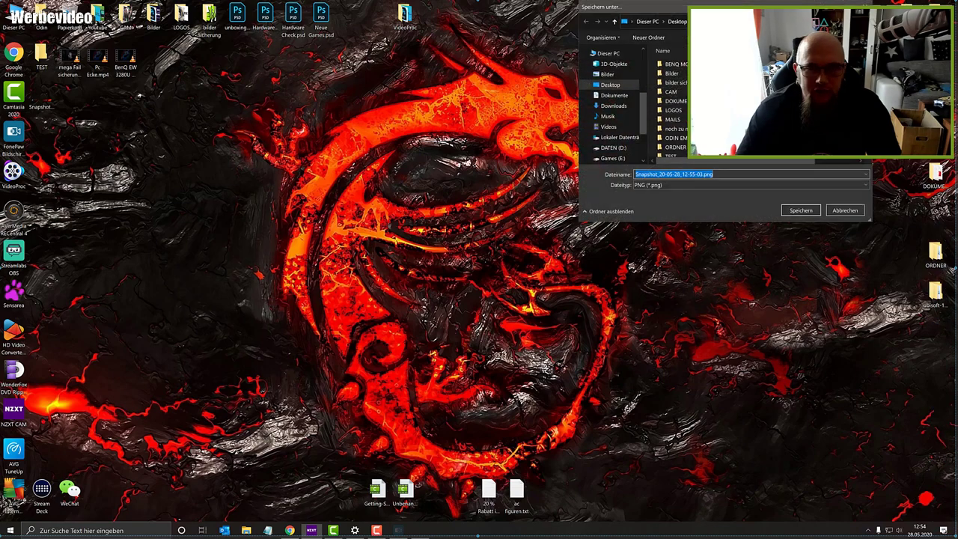
left_click(805, 211)
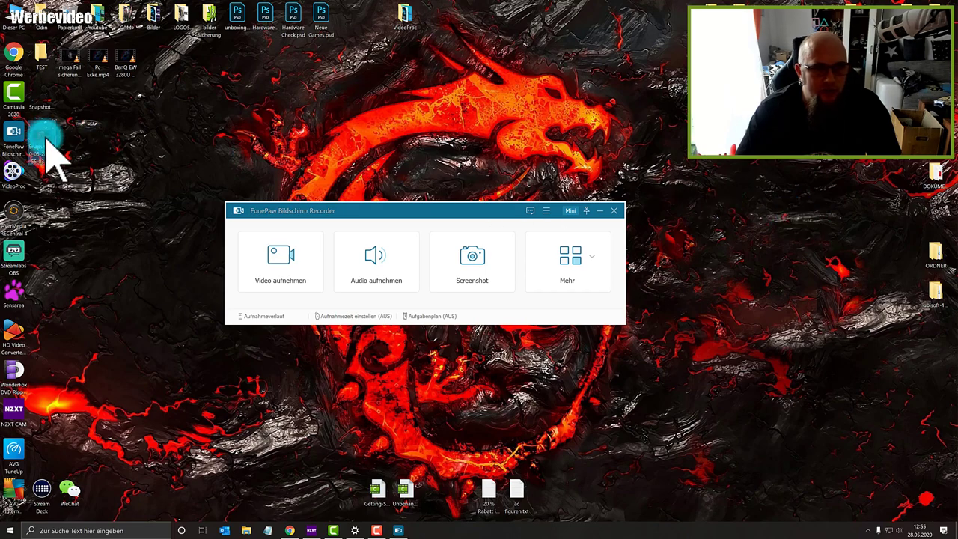
Open the newly saved full-screen snapshot to check it, close the viewer and hide the recorder window.
double_click(52, 142)
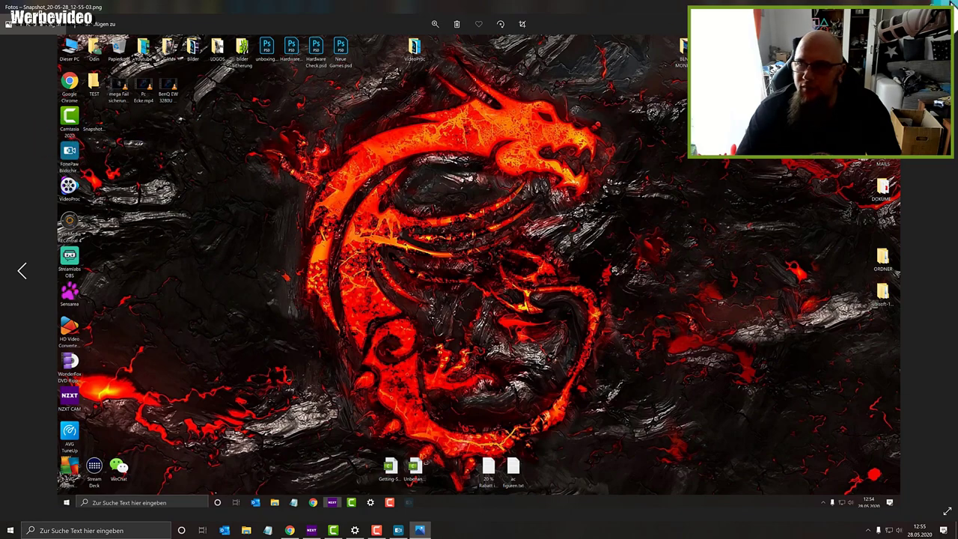
left_click(947, 6)
left_click(592, 211)
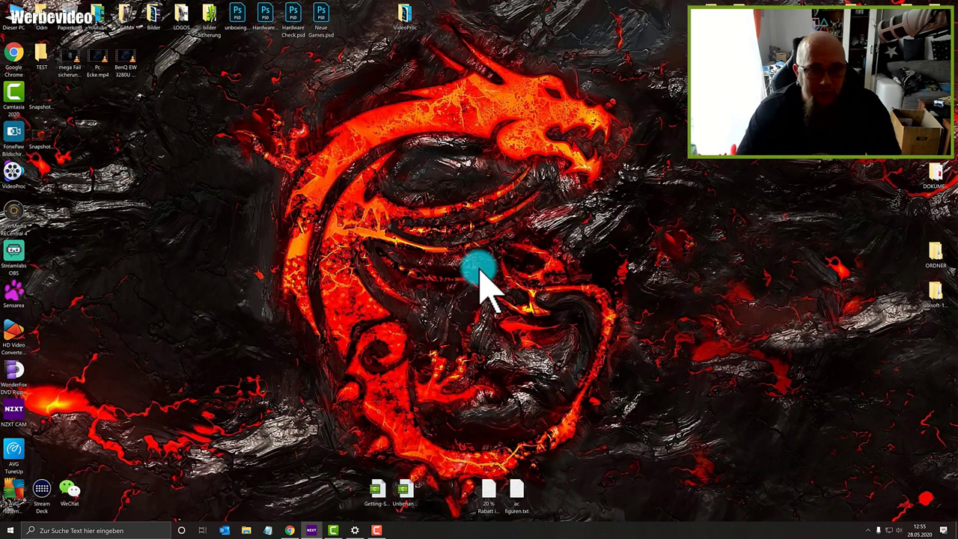
Start another screenshot around the desktop icons from FonePaw down to Streamlabs OBS and expand its area to the full screen.
key("ctrl+alt+c")
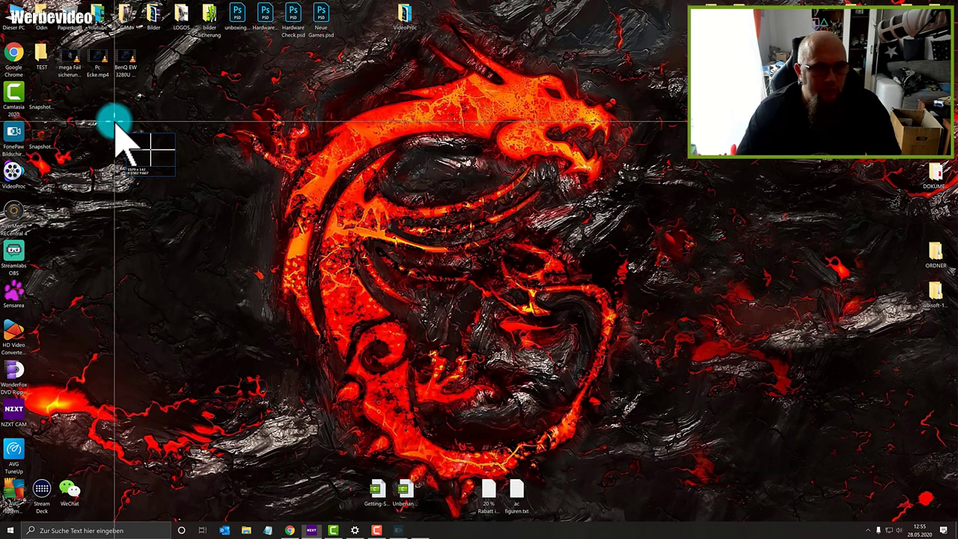
left_click(27, 252)
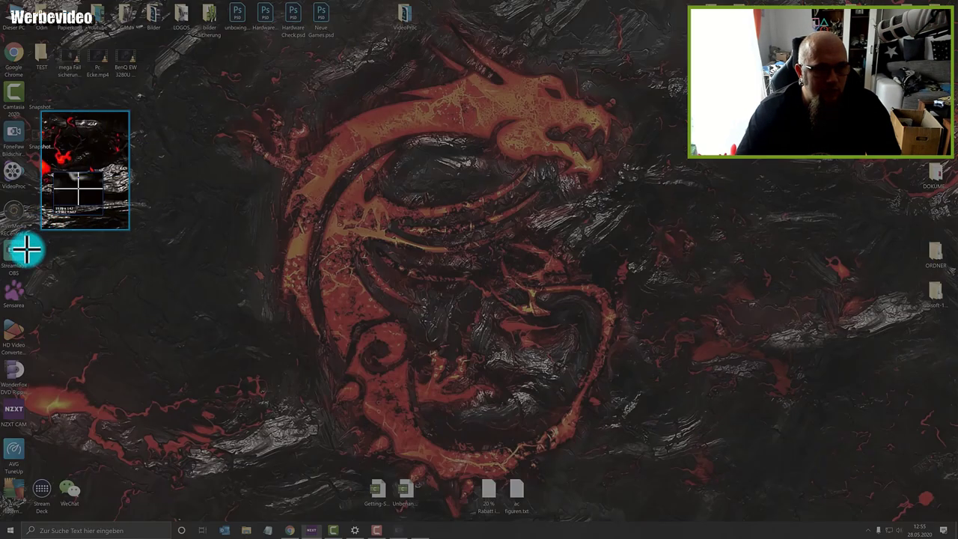
left_click_drag(6, 266, 6, 271)
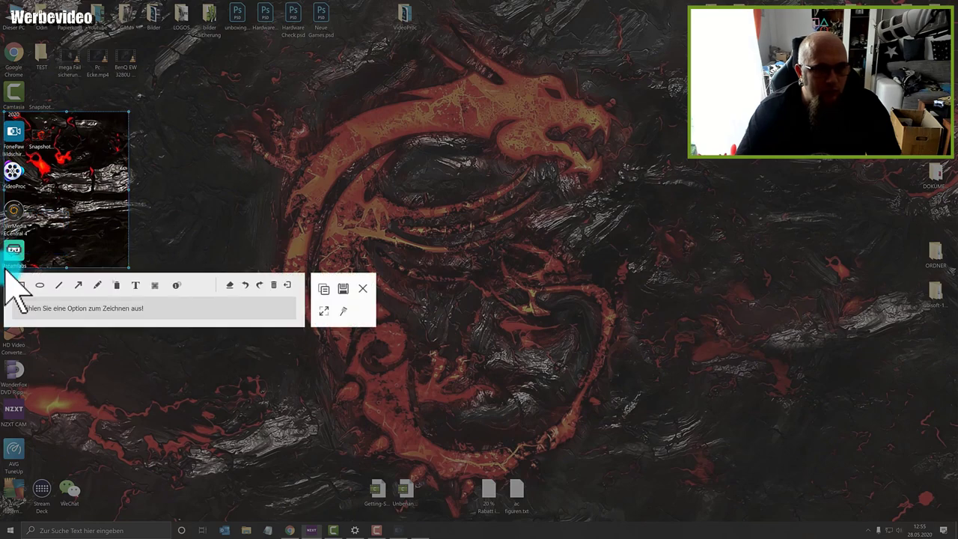
left_click(324, 311)
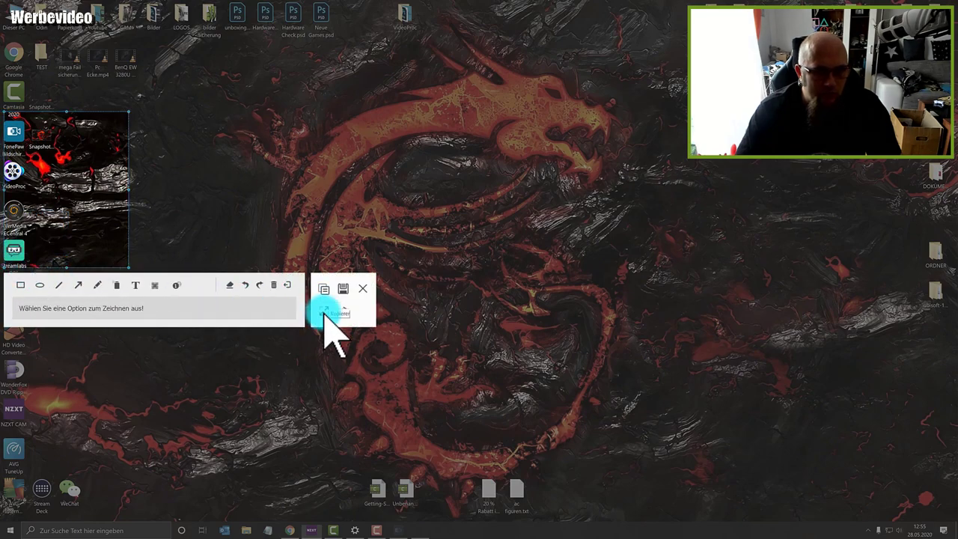
left_click(324, 310)
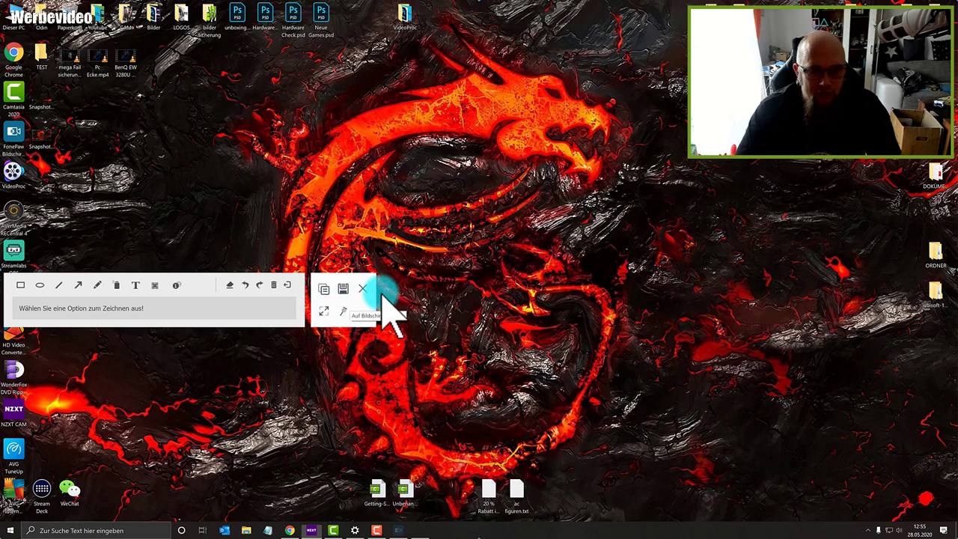
Save the expanded screenshot to the Desktop as Snapshot_20-05-28_12-55-32.png and open the saved file to check it.
left_click(341, 290)
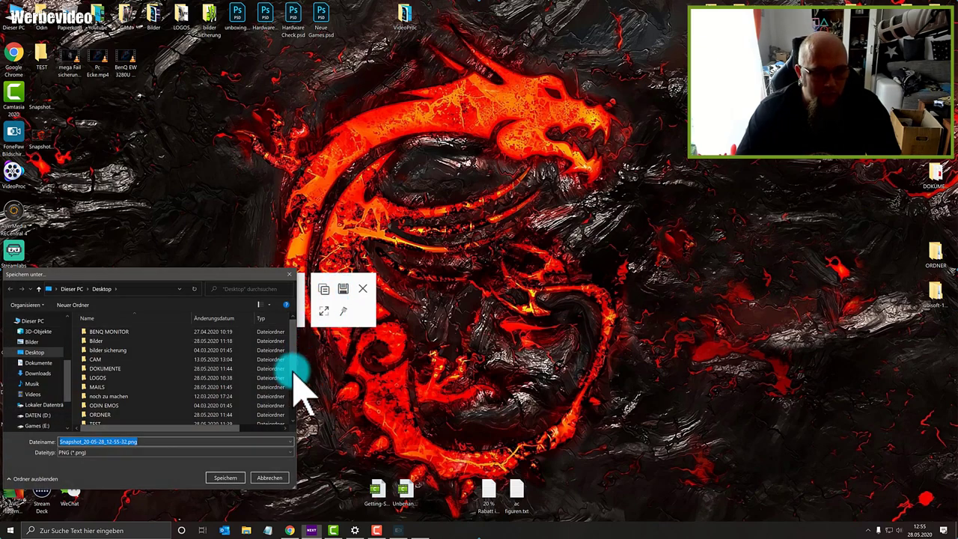
left_click(230, 478)
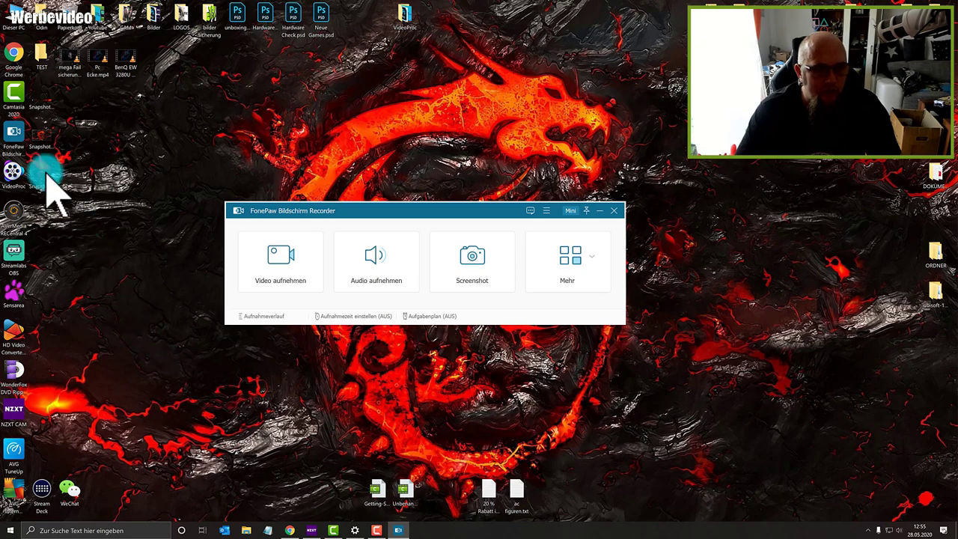
double_click(46, 177)
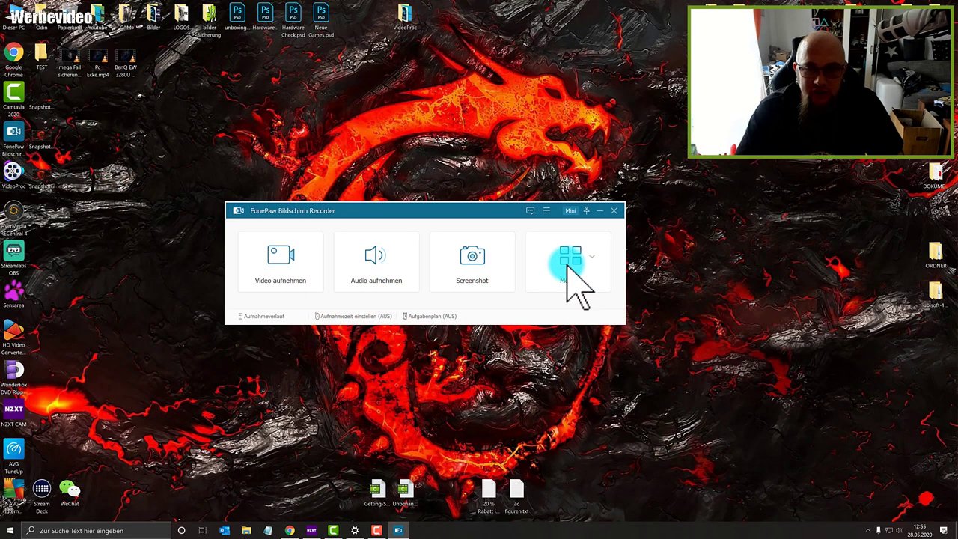
Start a screenshot of the area around the desktop icons from FonePaw to Streamlabs OBS, aligned to the screen edge.
left_click(539, 267)
left_click(483, 274)
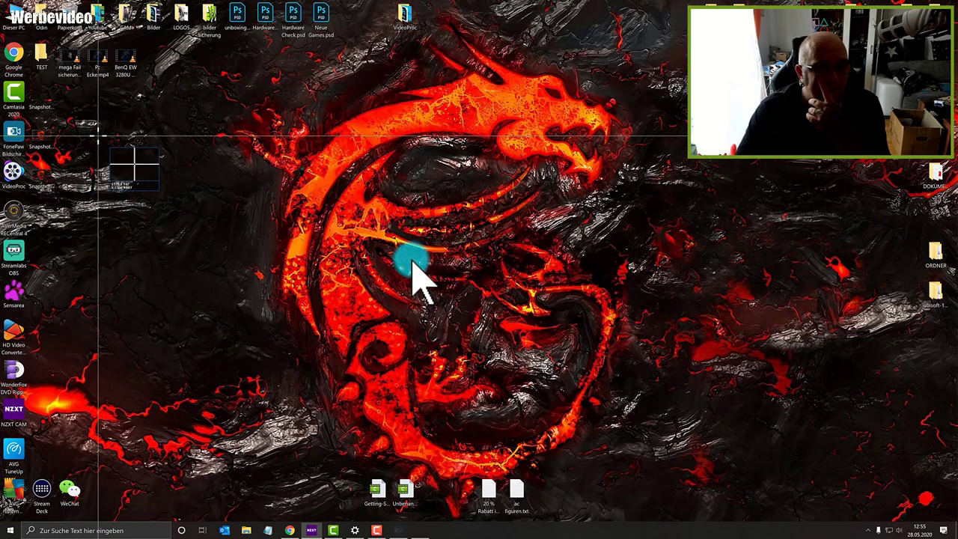
left_click(75, 122)
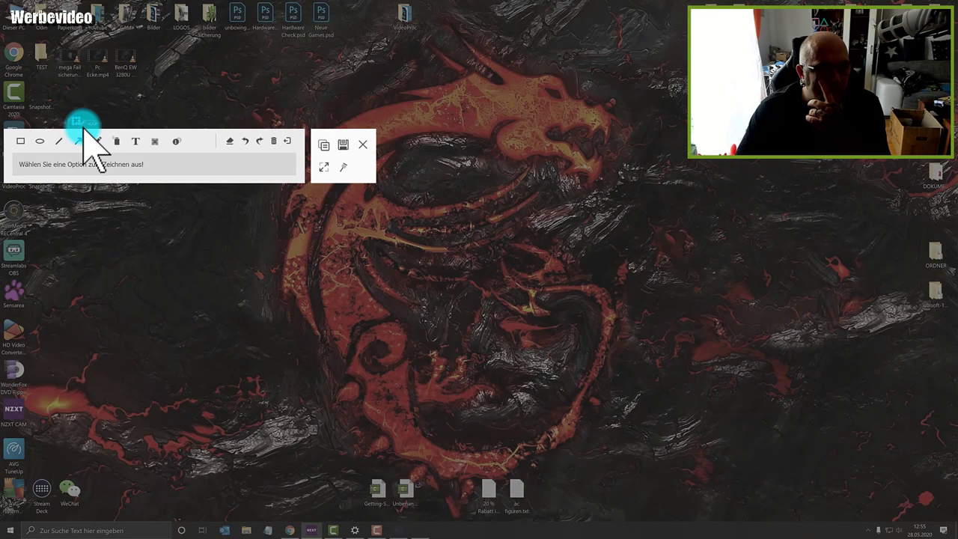
mouse_move(78, 111)
left_mouse_down()
mouse_move(168, 60)
mouse_move(143, 138)
mouse_move(91, 148)
mouse_move(209, 281)
left_mouse_up()
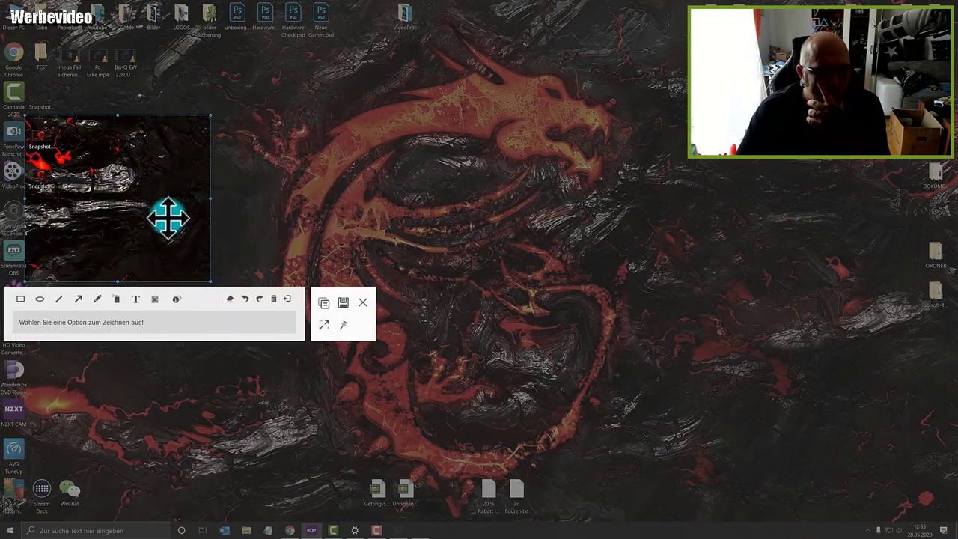
left_click_drag(167, 217, 145, 222)
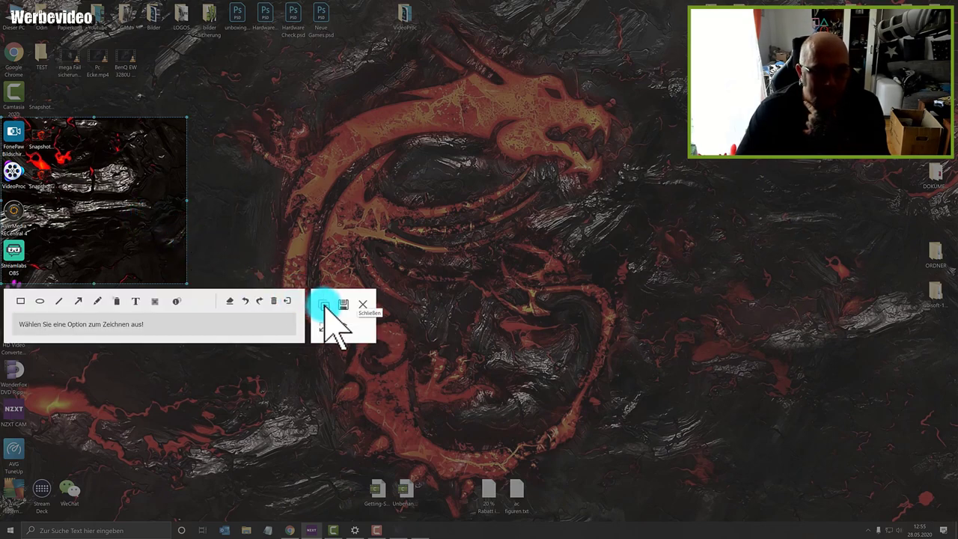
Try the spray tool at its largest size in red on the captured area and discard the screenshot.
left_click(117, 302)
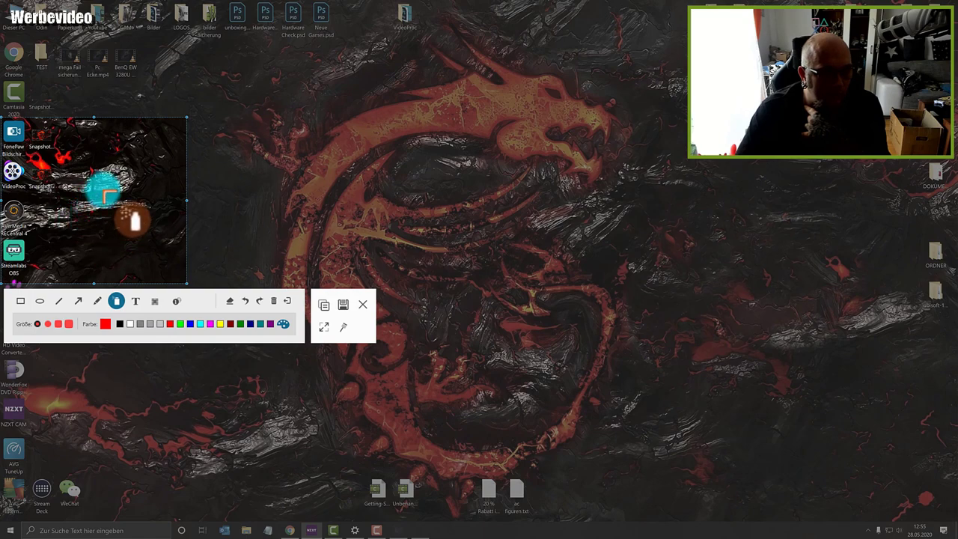
left_click(68, 324)
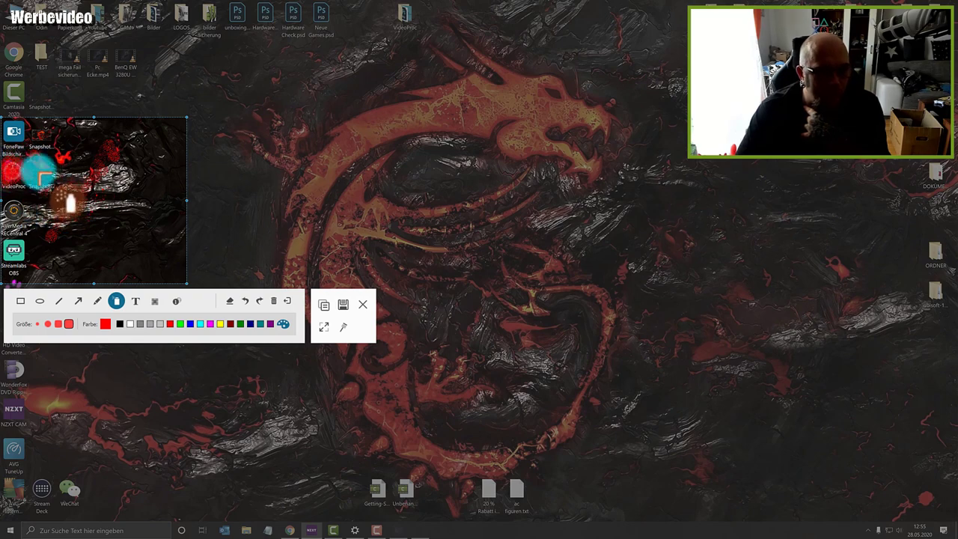
left_click(363, 304)
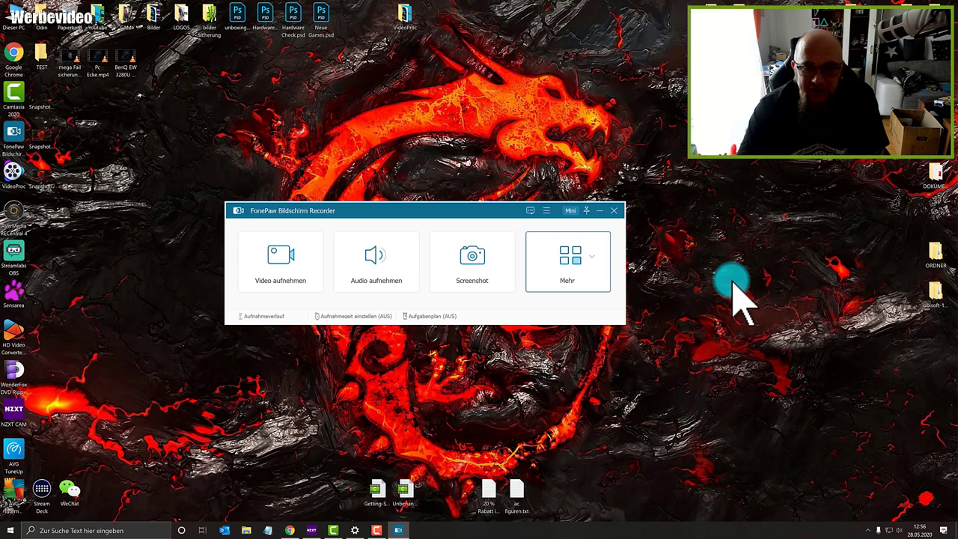
left_click(474, 279)
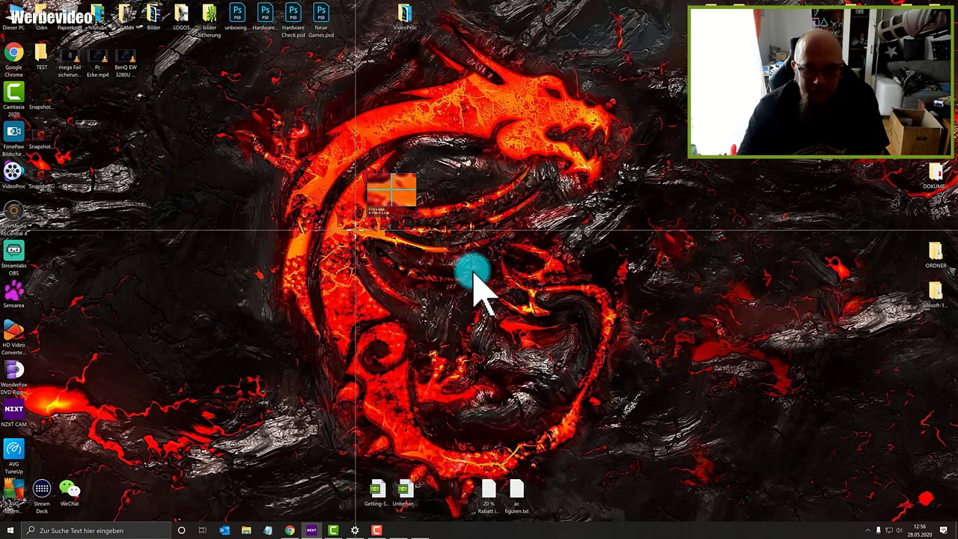
left_click_drag(317, 156, 560, 411)
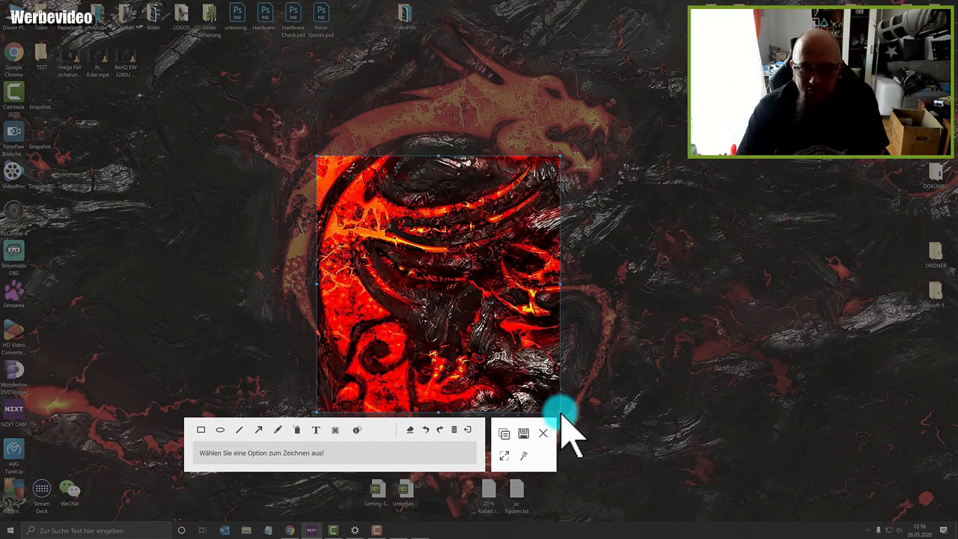
left_click(548, 433)
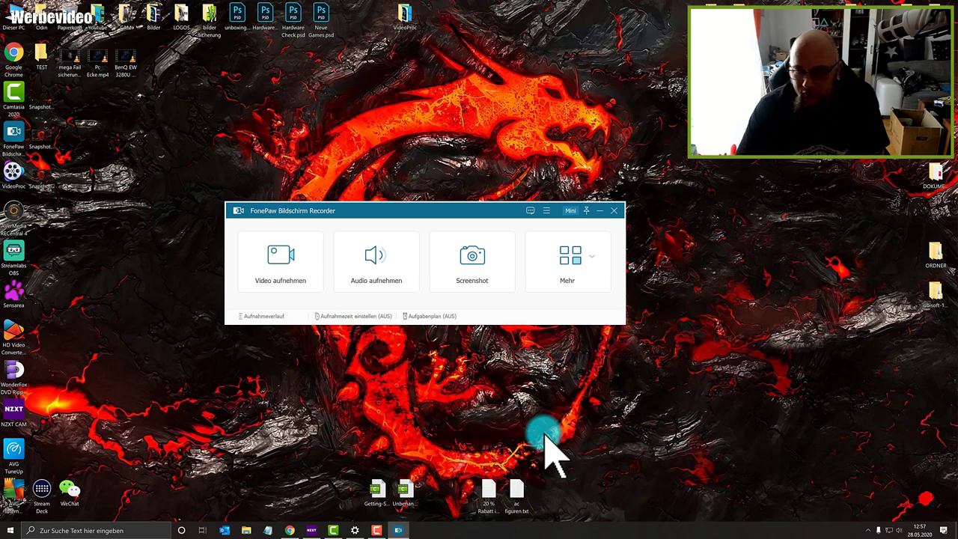
Open audio recording, move the recorder window higher on the desktop, and toggle the system sound off and on.
left_click(368, 260)
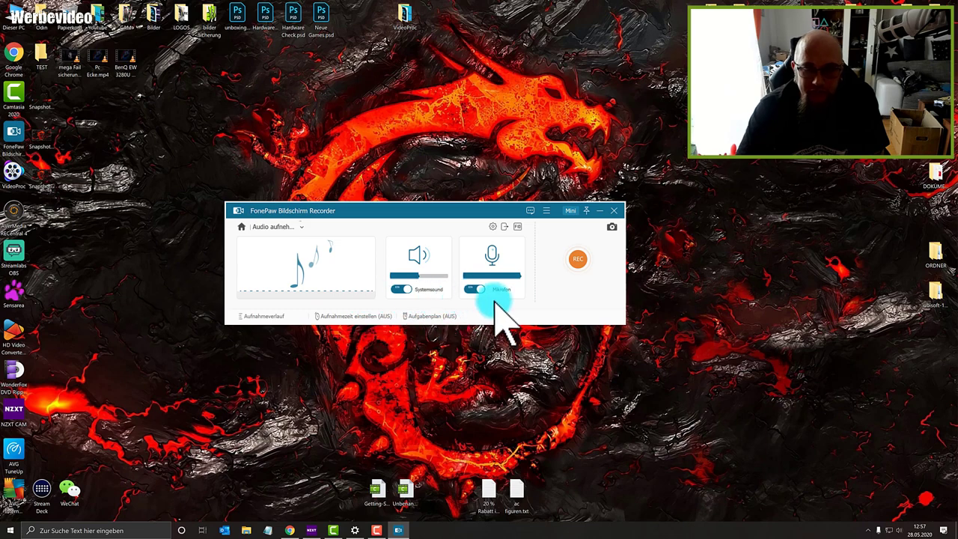
left_click_drag(487, 211, 464, 168)
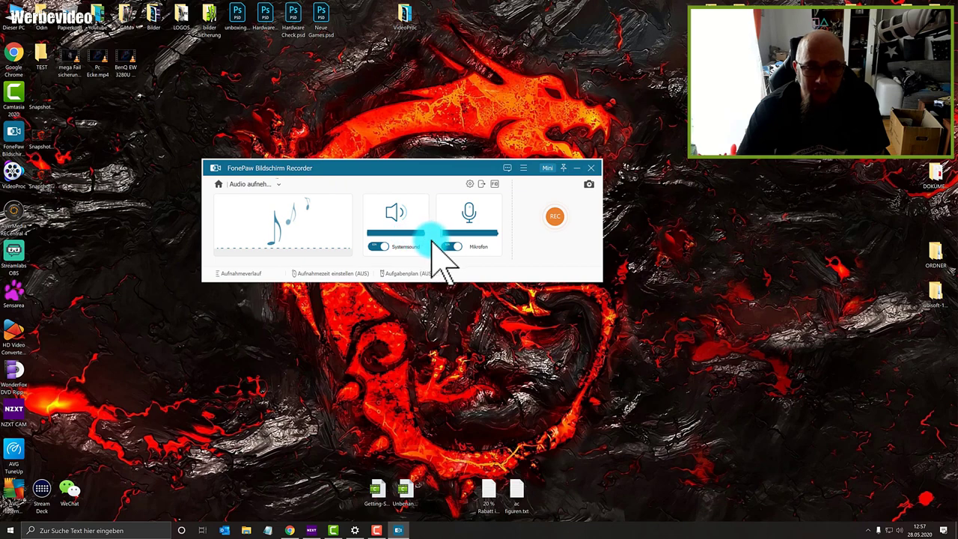
left_click(379, 247)
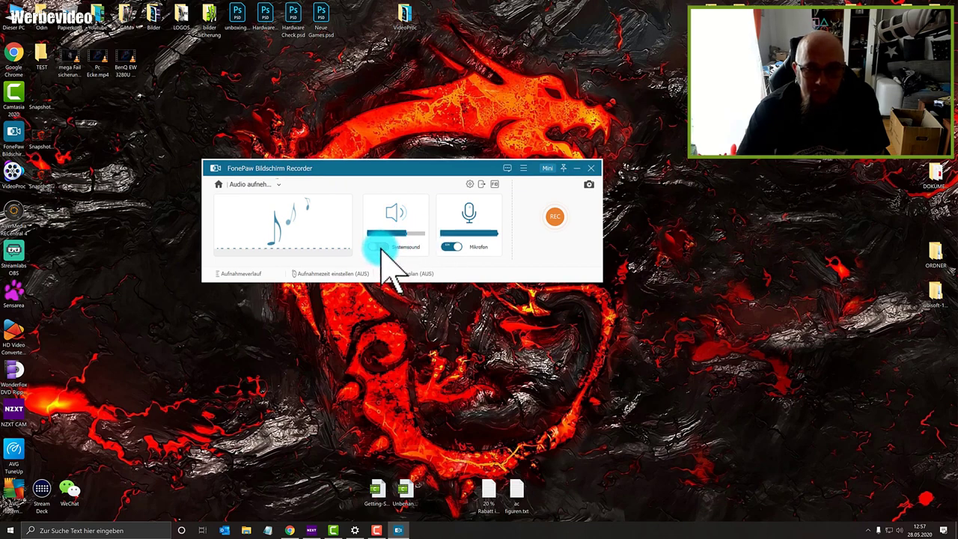
left_click(380, 248)
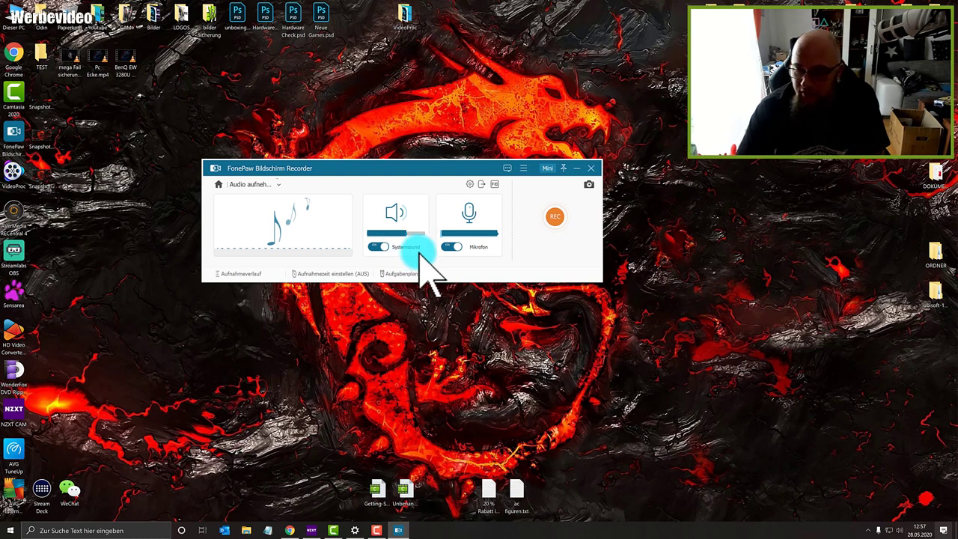
Raise the Windows speaker volume to 100 and switch off system sound for the audio recording.
left_click(899, 529)
left_click_drag(896, 514, 941, 514)
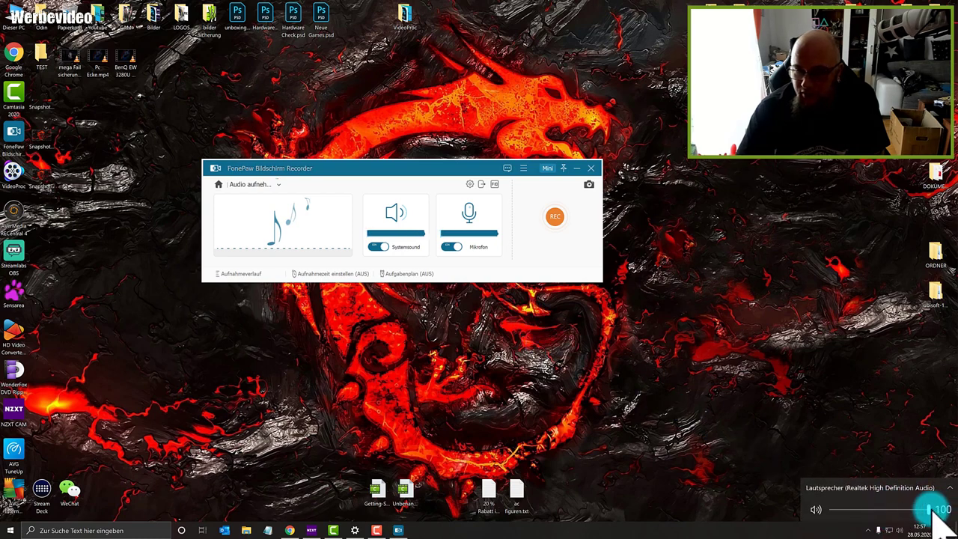
left_click(378, 248)
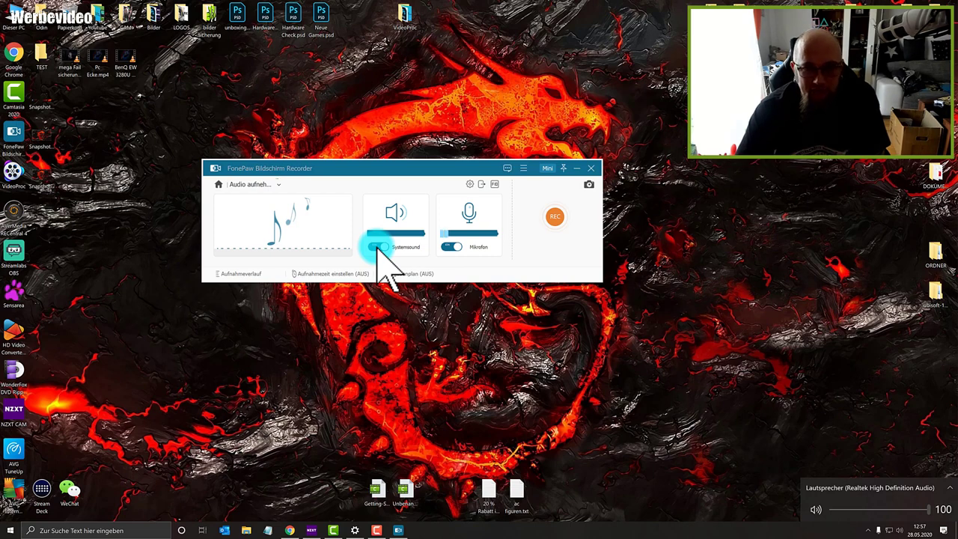
left_click(378, 247)
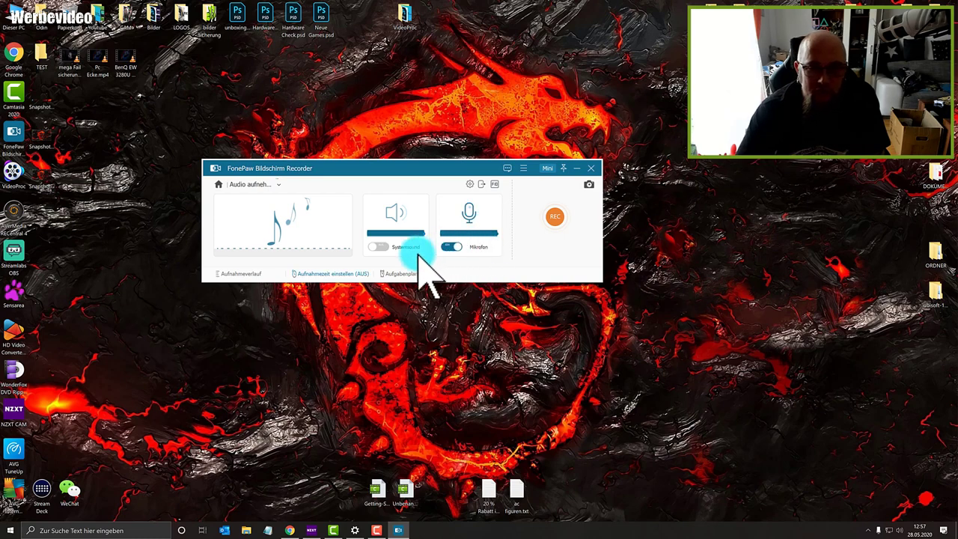
Open the recording history to review the saved snapshots and the additional tools, and close it.
left_click(242, 274)
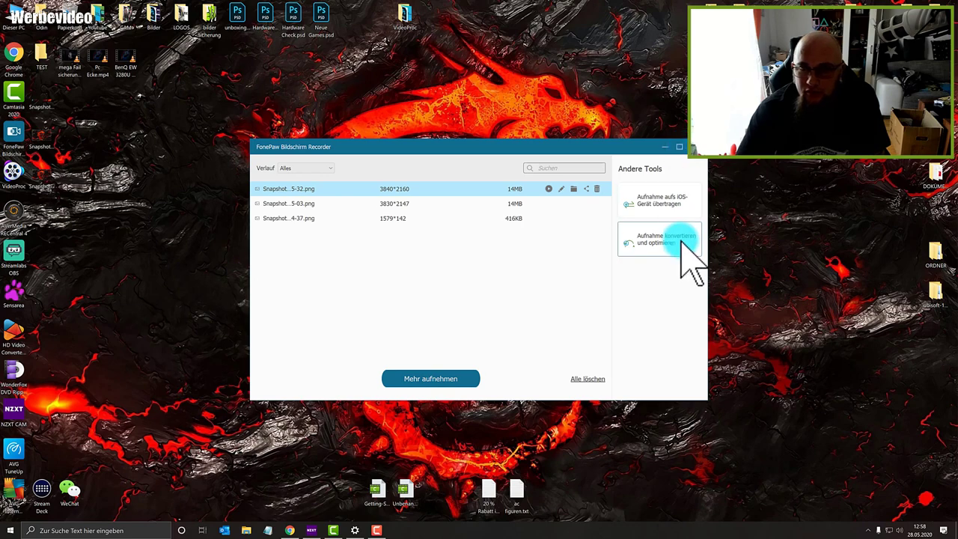
left_click(694, 148)
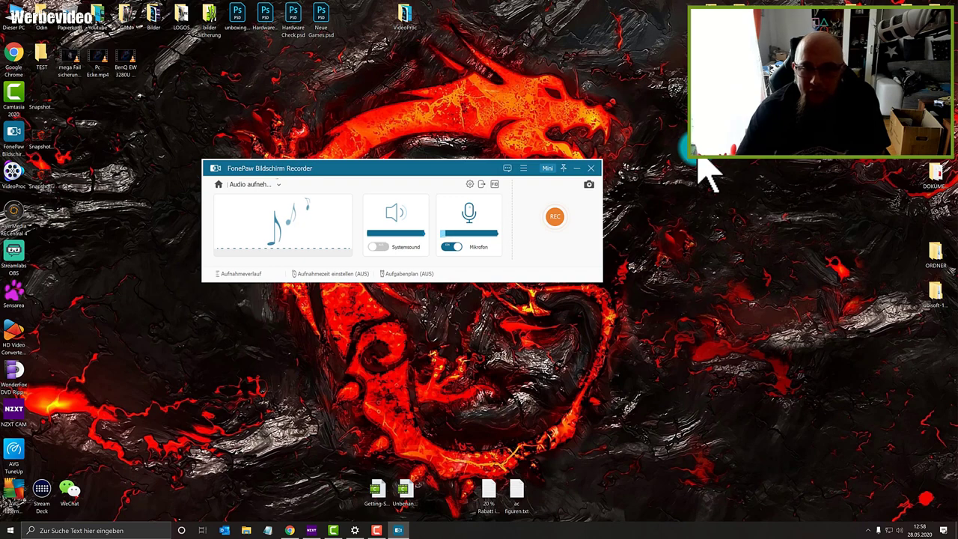
Open the recorder's settings and set the mouse-click highlight colour to blue.
left_click(470, 185)
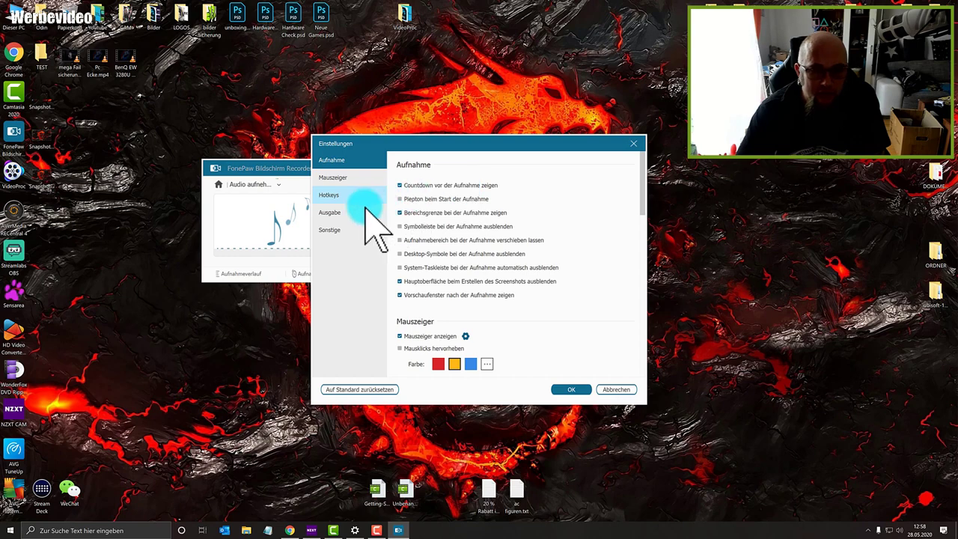
left_click(344, 178)
left_click(343, 162)
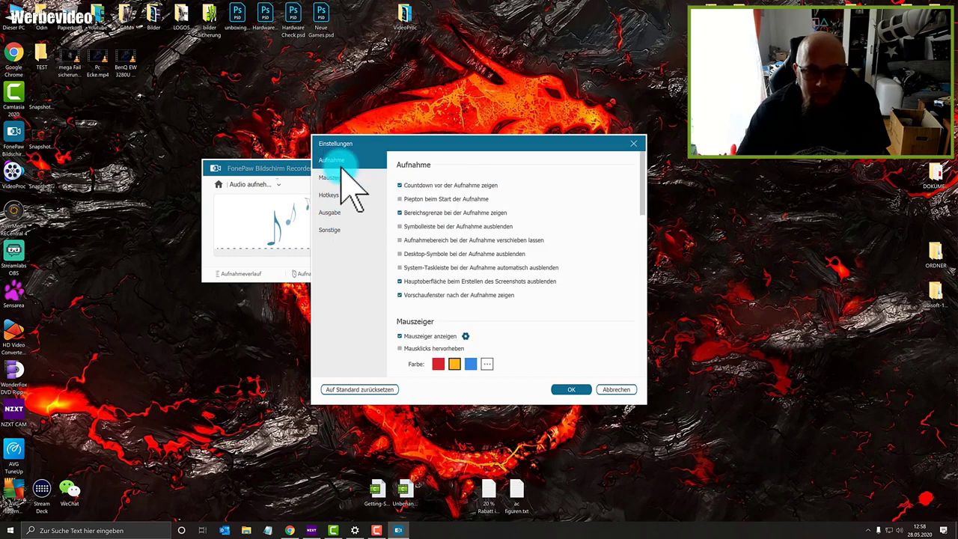
scroll(497, 307, "down", 3)
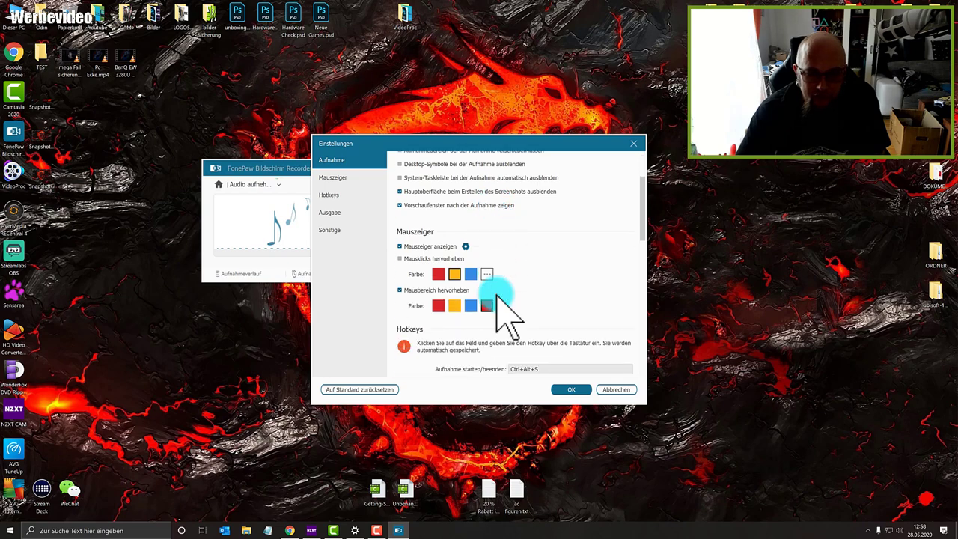
scroll(498, 296, "down", 1)
left_click(470, 259)
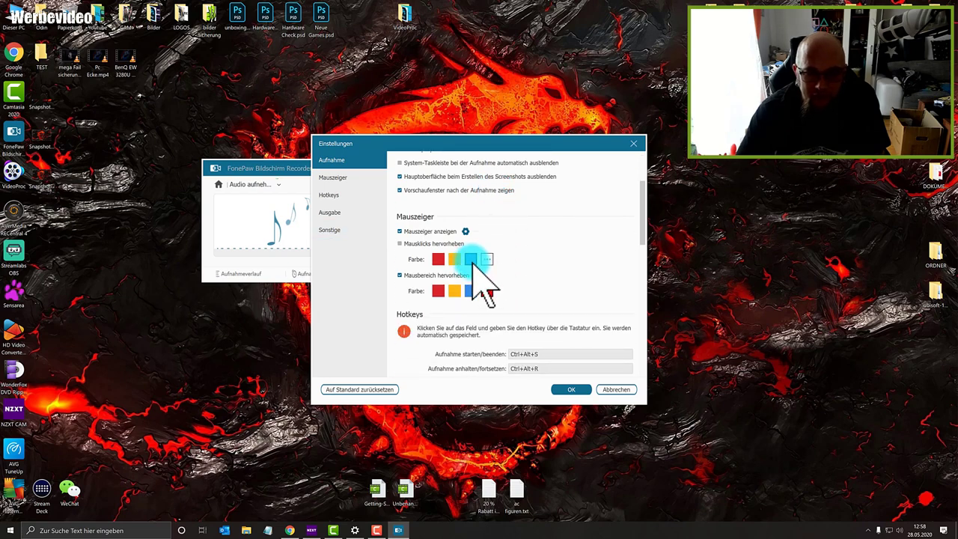
Go through the hotkeys without changing them and set the output frame rate to 60 fps.
scroll(491, 299, "down", 4)
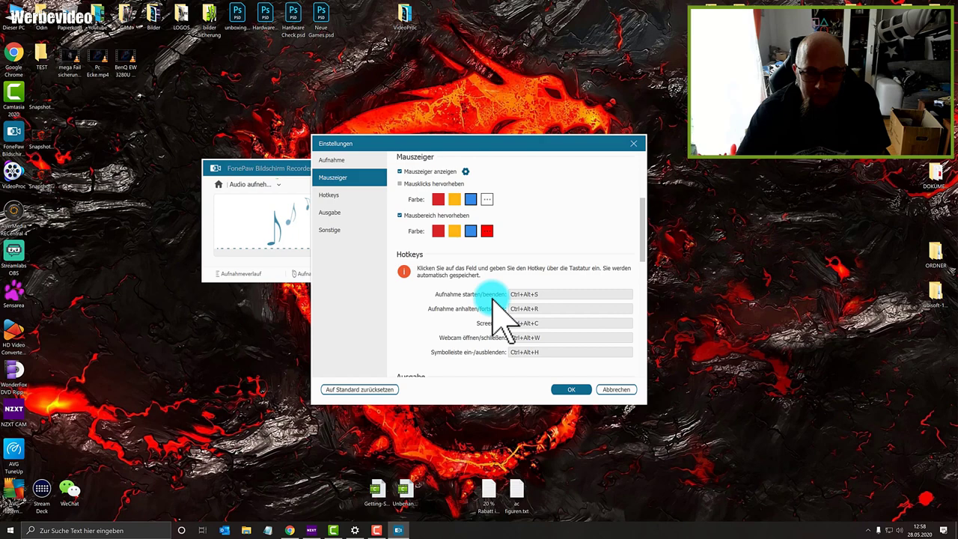
left_click(553, 279)
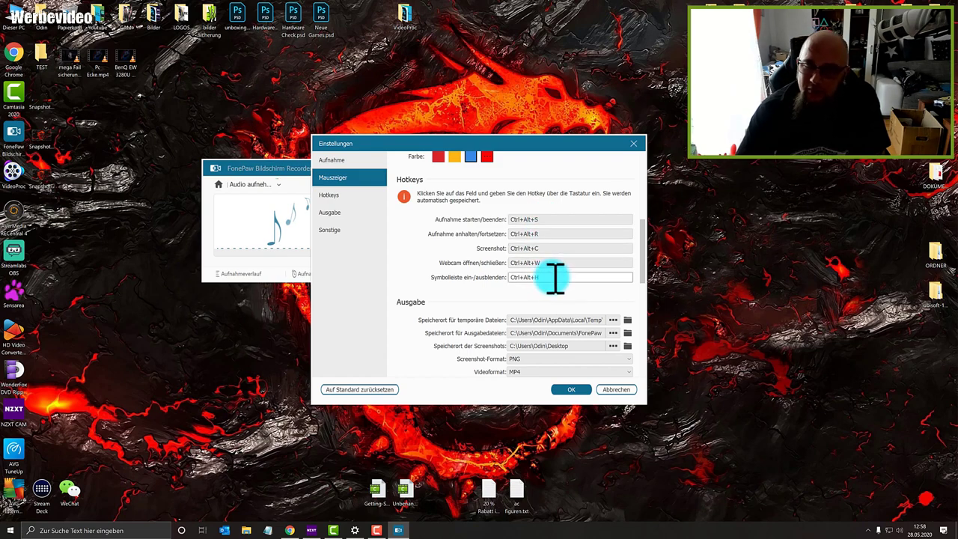
scroll(553, 274, "down", 3)
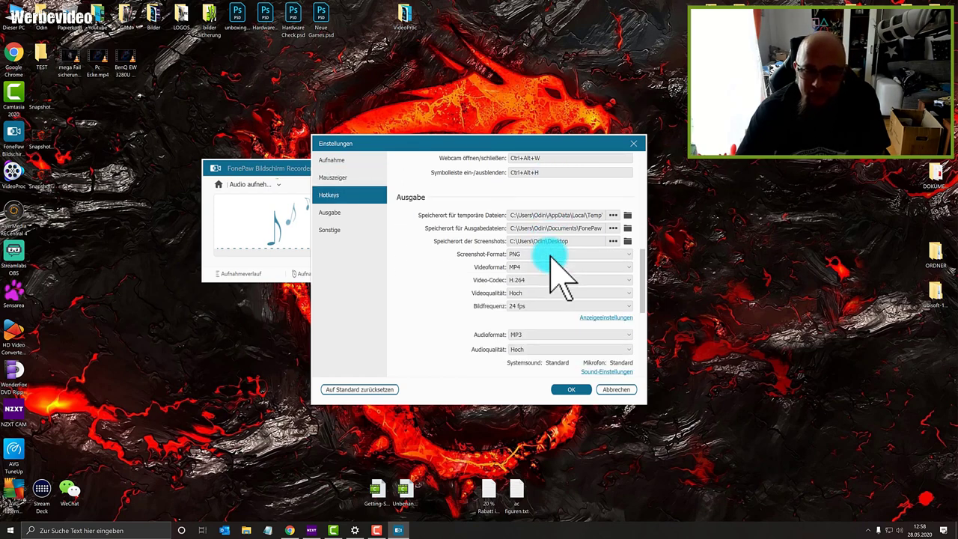
left_click(534, 307)
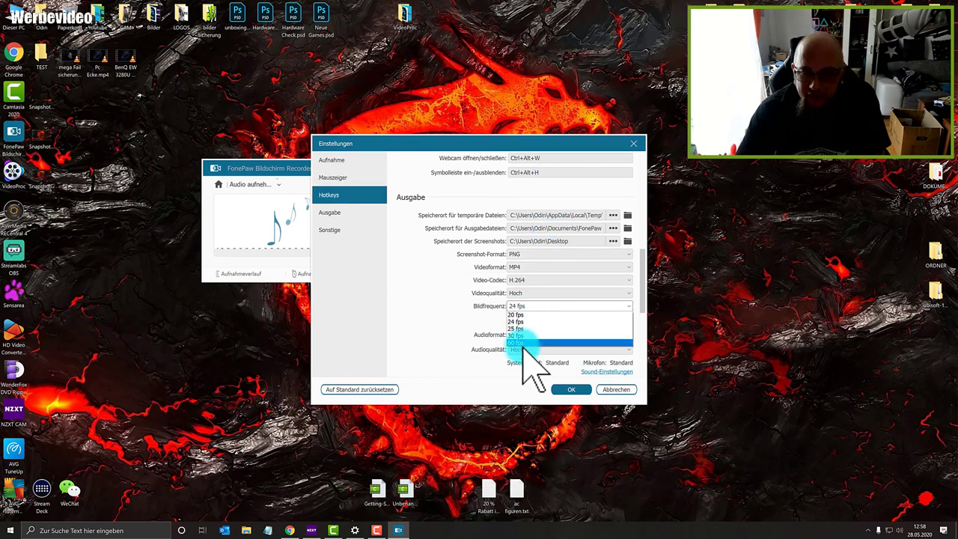
left_click(530, 350)
left_click(530, 303)
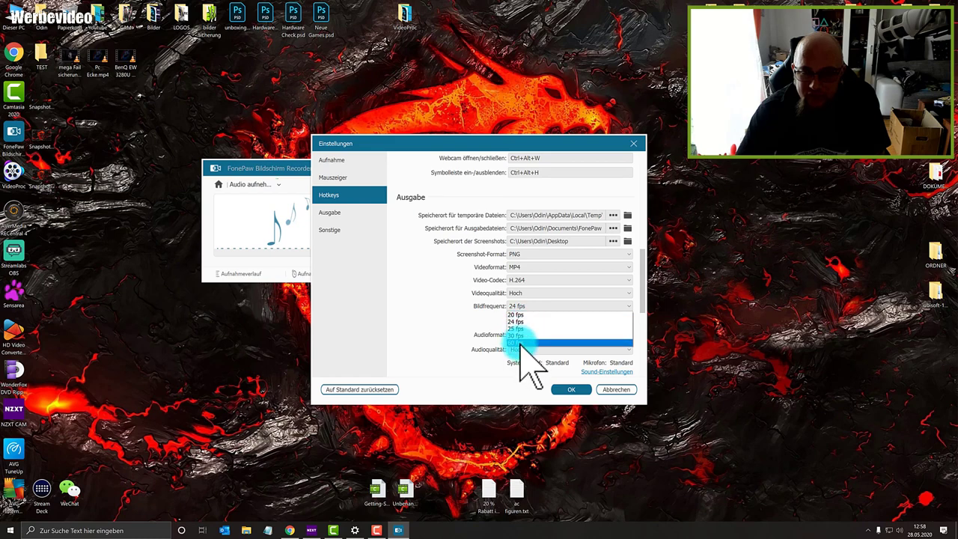
left_click(521, 343)
Check the available audio formats and audio quality levels, keeping MP3 and Hoch.
scroll(533, 307, "down", 1)
left_click(534, 292)
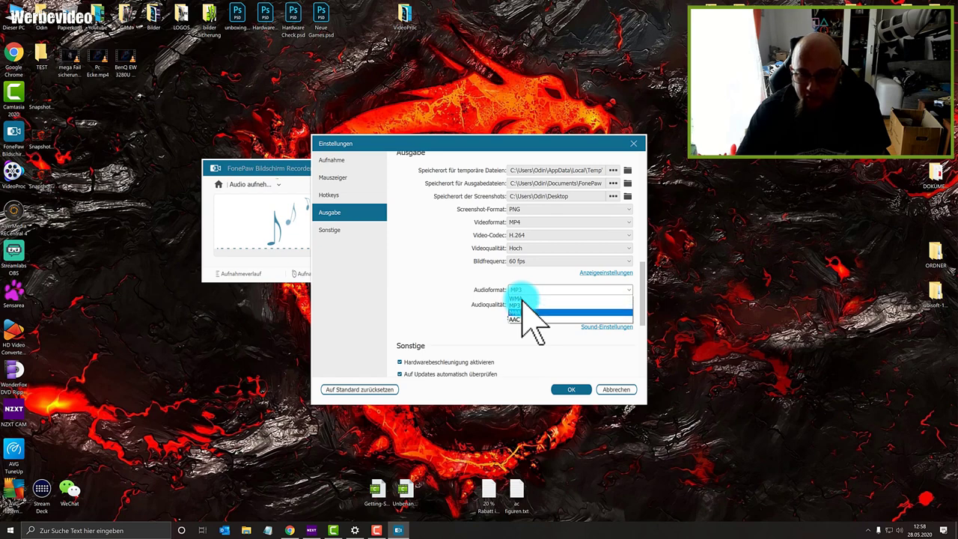
left_click(509, 295)
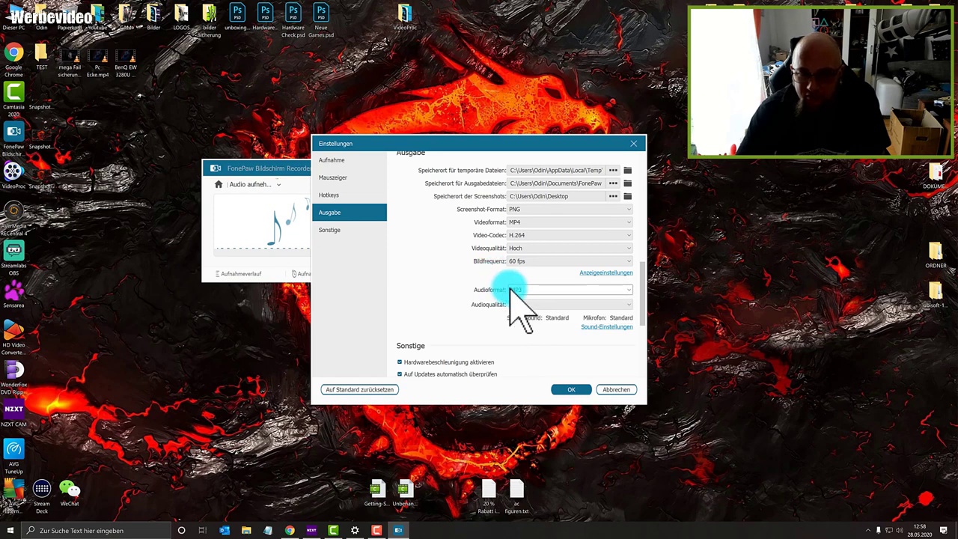
left_click(533, 307)
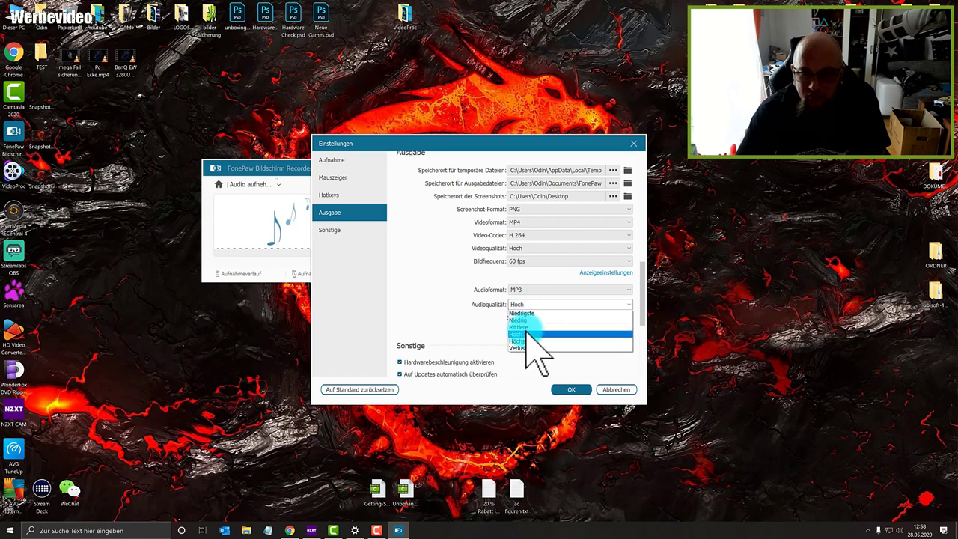
left_click(533, 334)
Review all settings sections from Aufnahme to Sonstige once more and accept the settings.
scroll(505, 278, "down", 4)
scroll(505, 283, "down", 1)
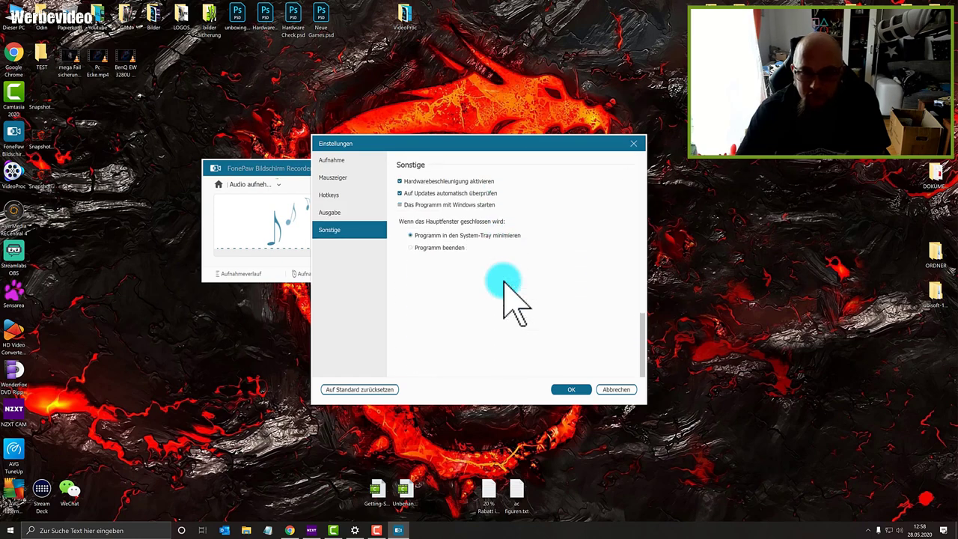
left_click(334, 159)
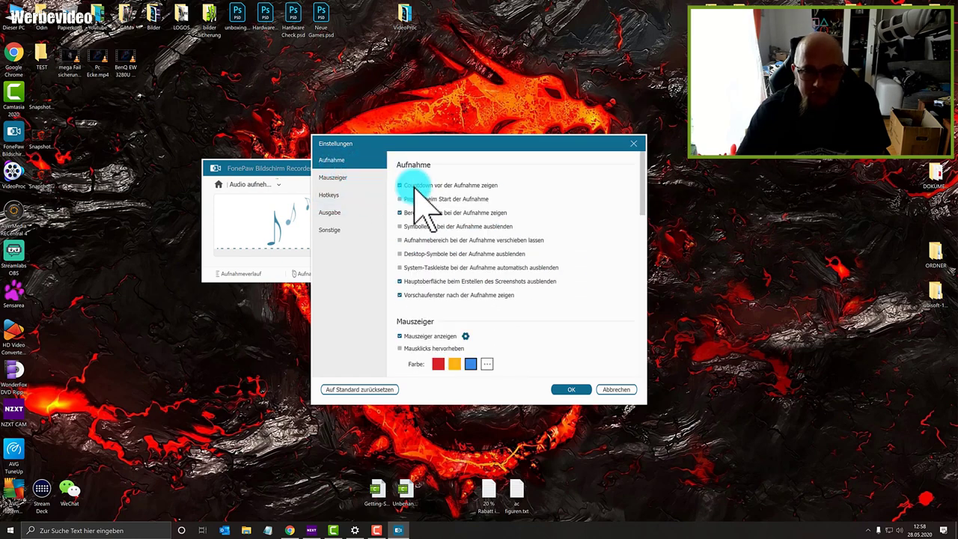
scroll(511, 218, "down", 2)
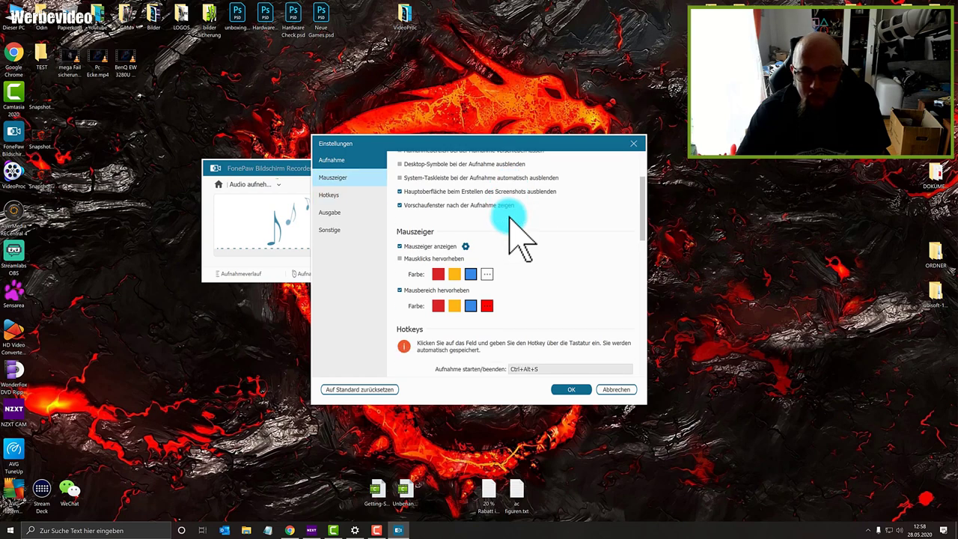
scroll(494, 229, "down", 4)
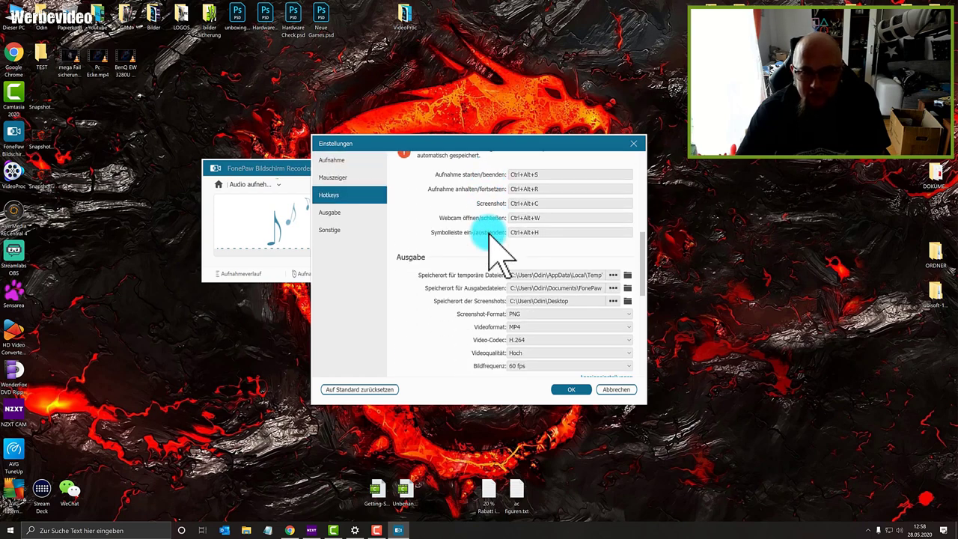
scroll(491, 234, "down", 5)
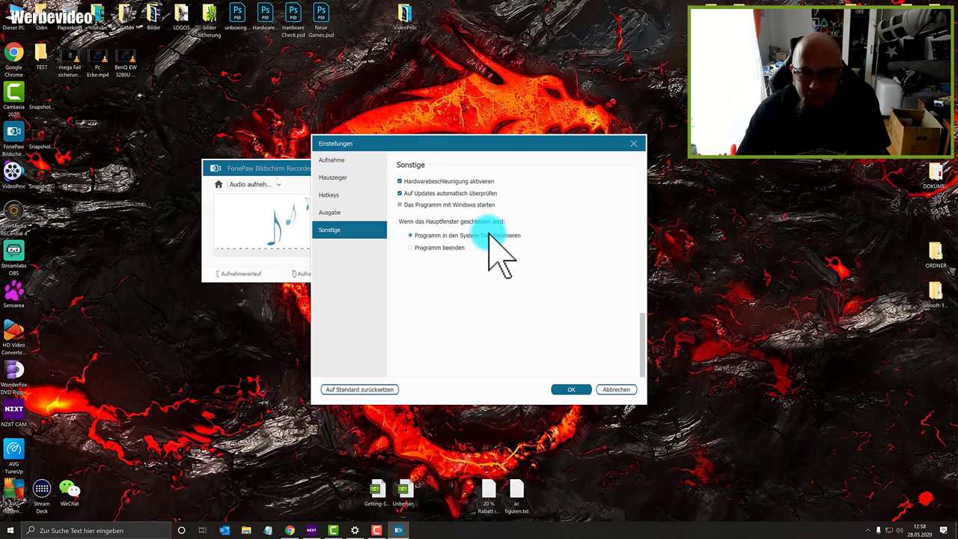
scroll(495, 240, "up", 5)
left_click(346, 163)
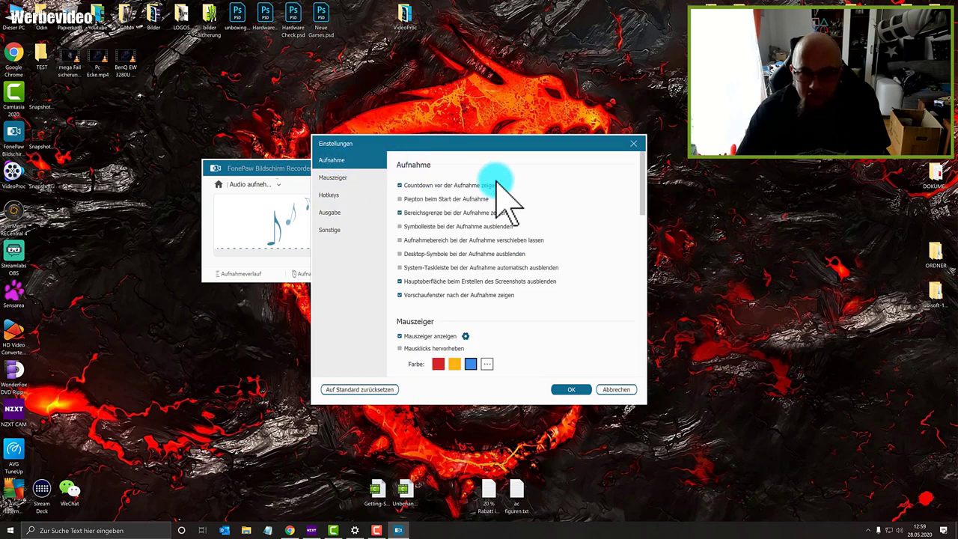
scroll(501, 191, "down", 5)
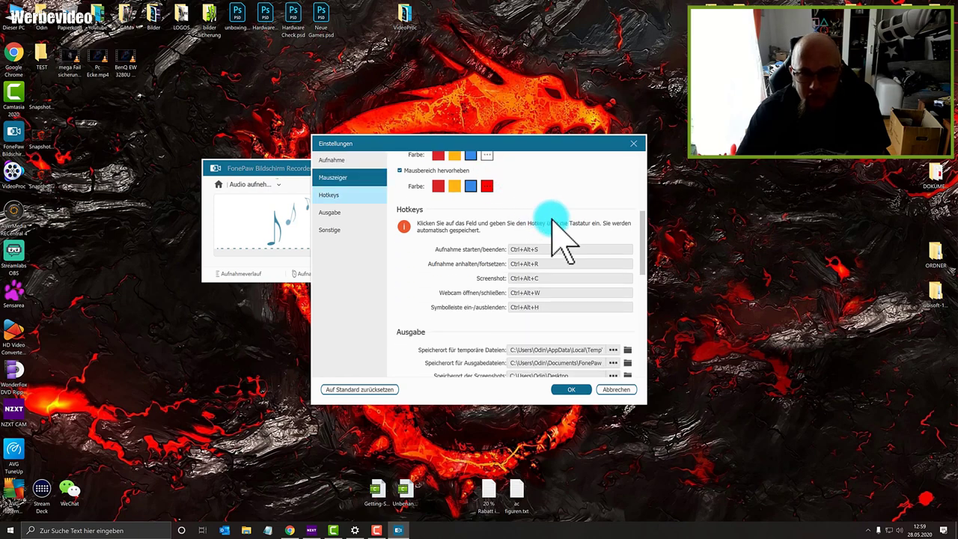
scroll(591, 267, "down", 3)
left_click(573, 389)
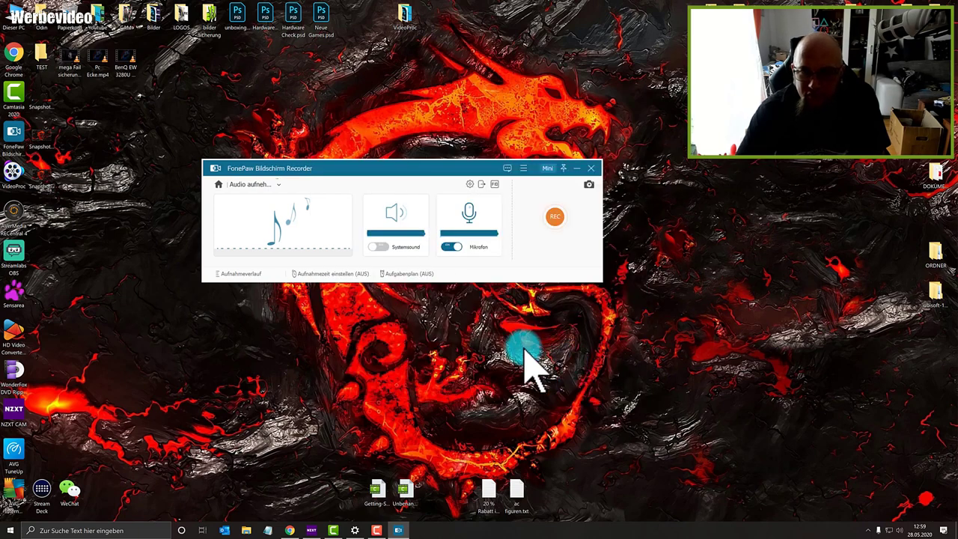
Select Bluelight as the recorder's interface skin.
left_click(525, 168)
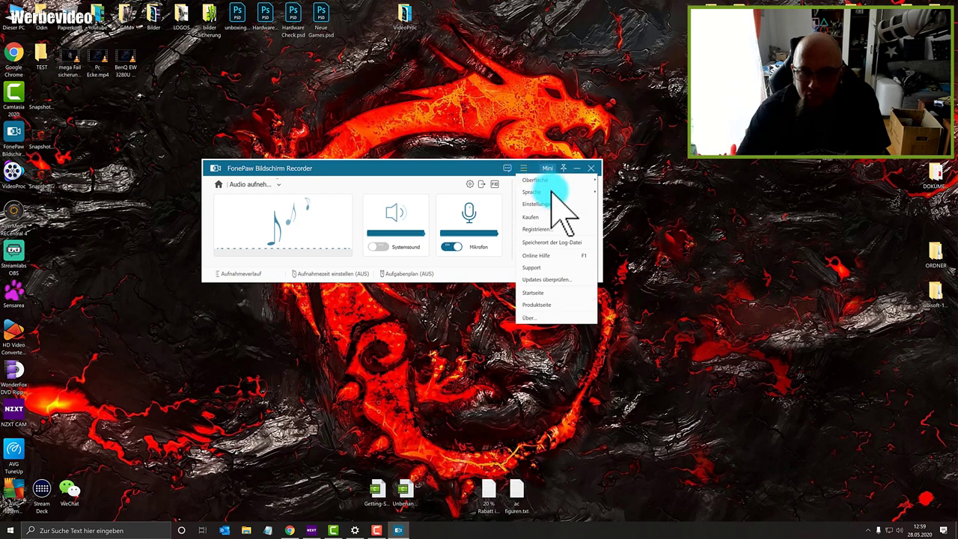
mouse_move(554, 193)
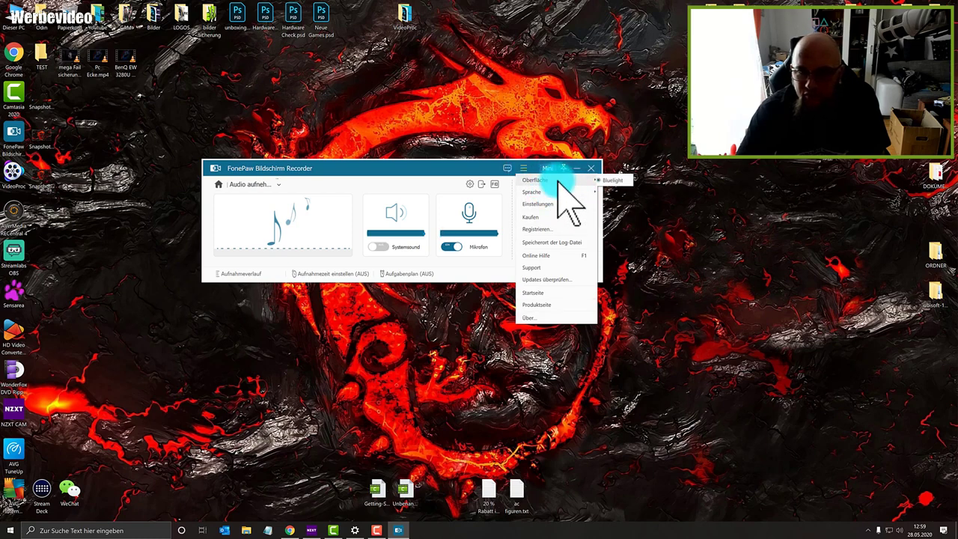
left_click(614, 182)
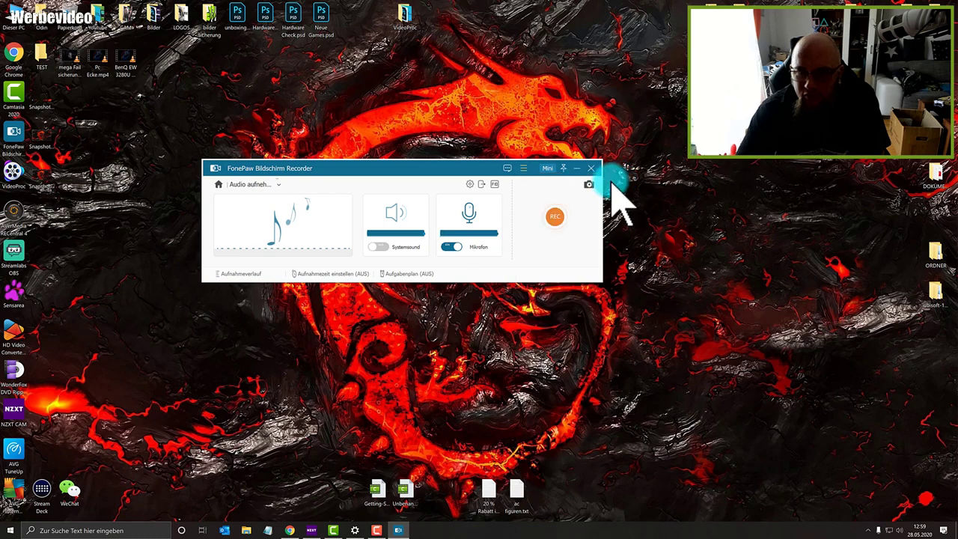
Look at the feedback form without sending anything, and review the recorder's main menu options.
left_click(507, 168)
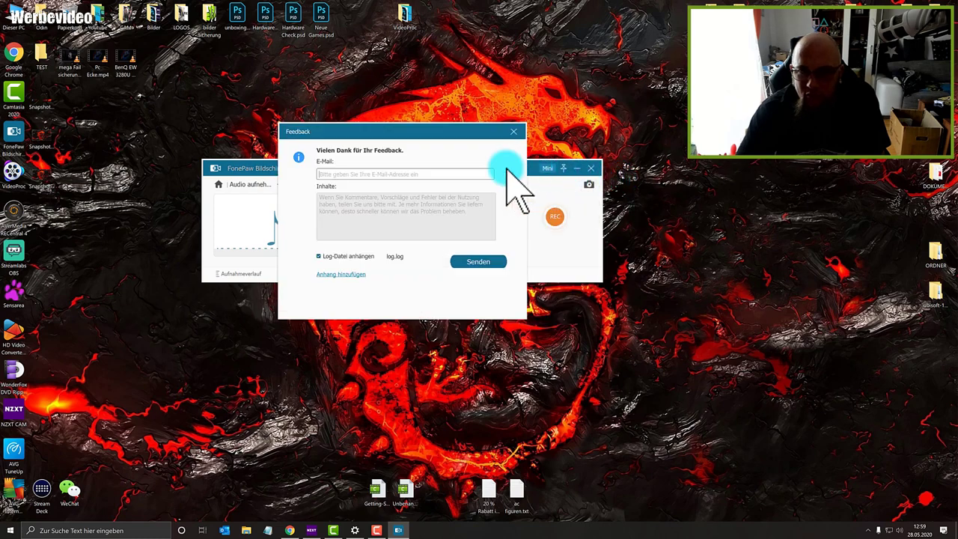
left_click(514, 133)
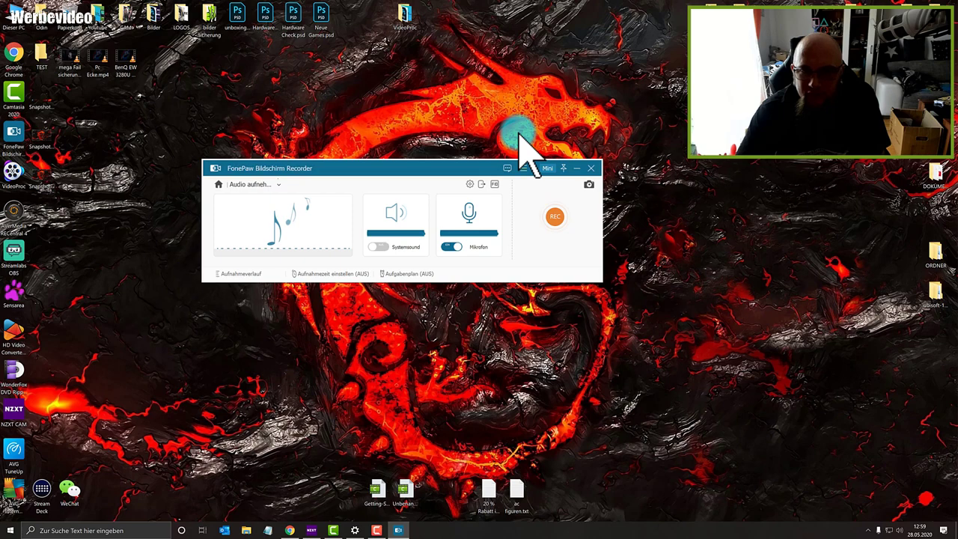
left_click(524, 168)
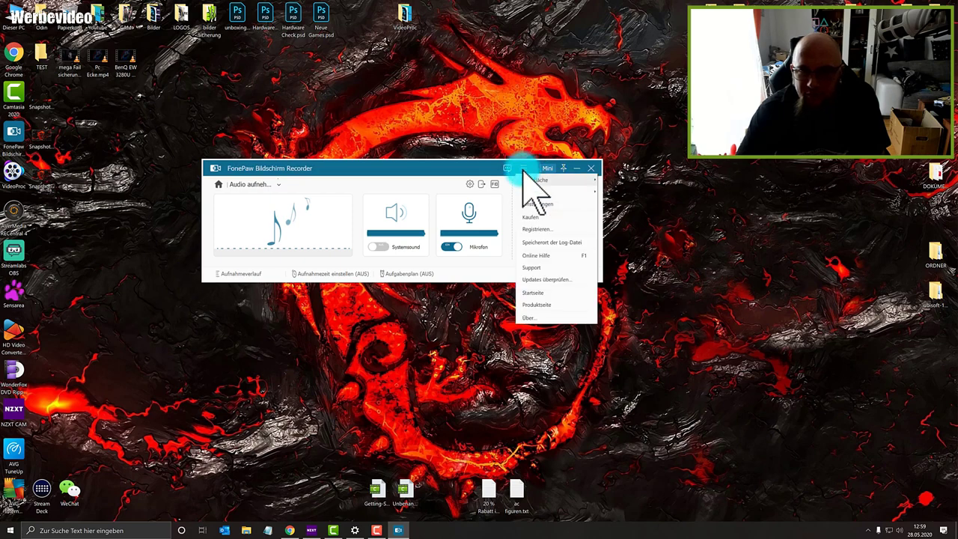
left_click(611, 182)
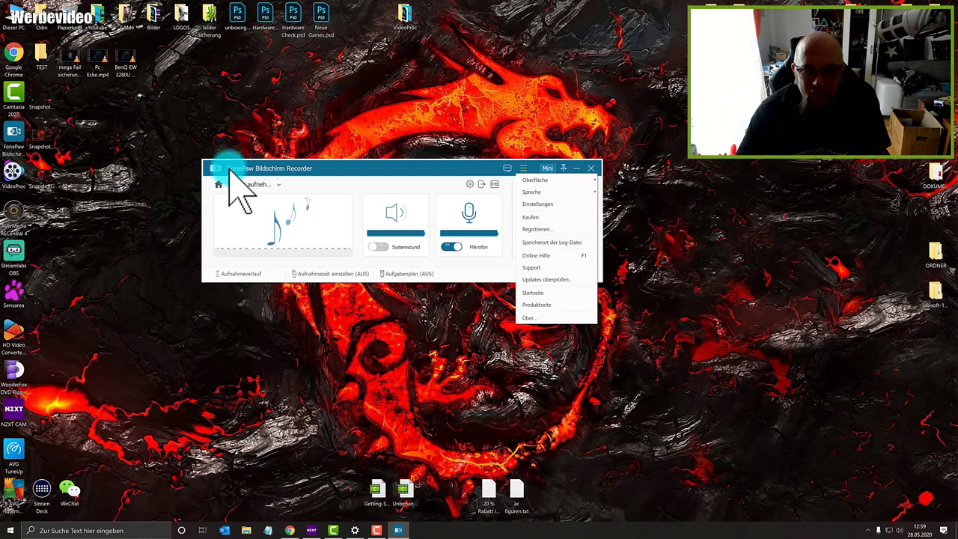
left_click(437, 170)
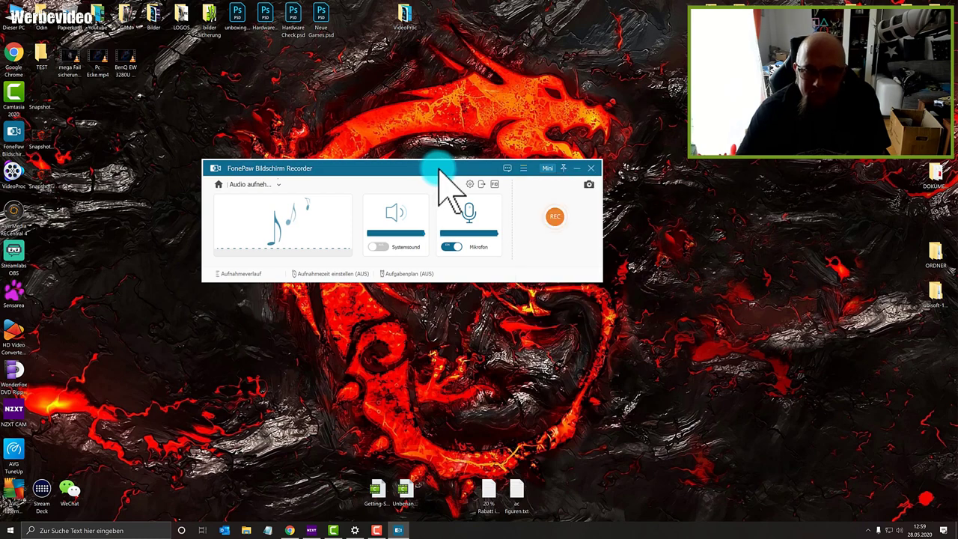
Select a wide snapshot region across the middle of the desktop wallpaper and discard the capture.
left_click(590, 186)
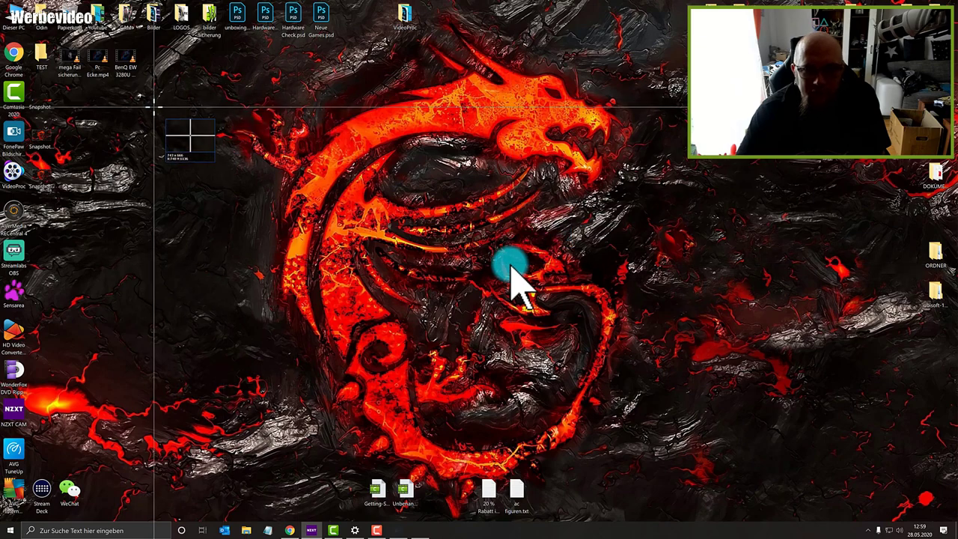
left_click_drag(200, 139, 734, 298)
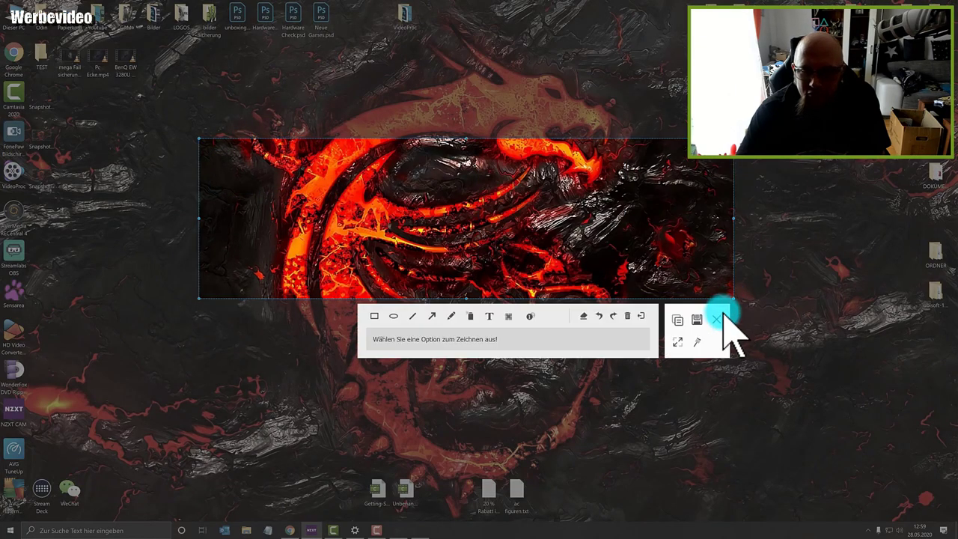
left_click(718, 319)
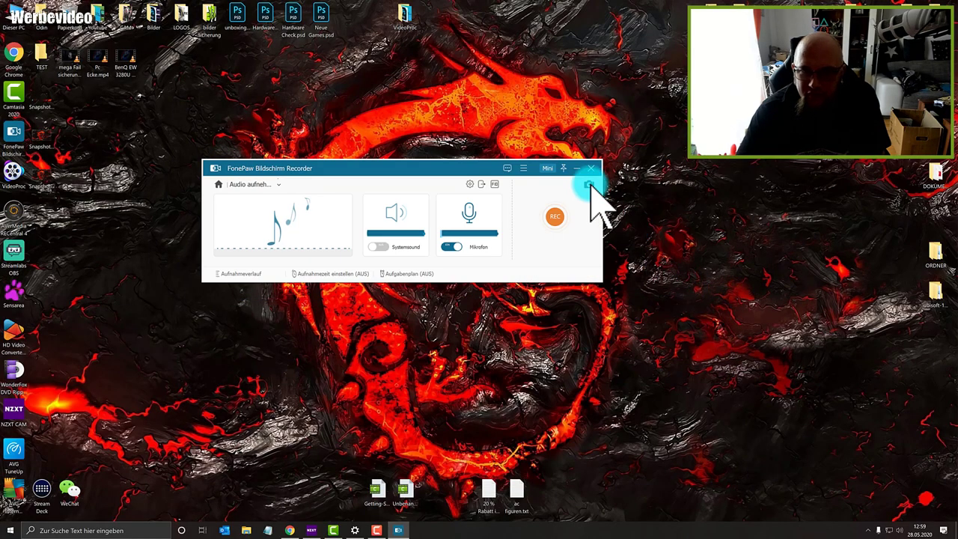
View the available recording modes, keeping audio recording, and turn the microphone off and back on.
left_click(287, 187)
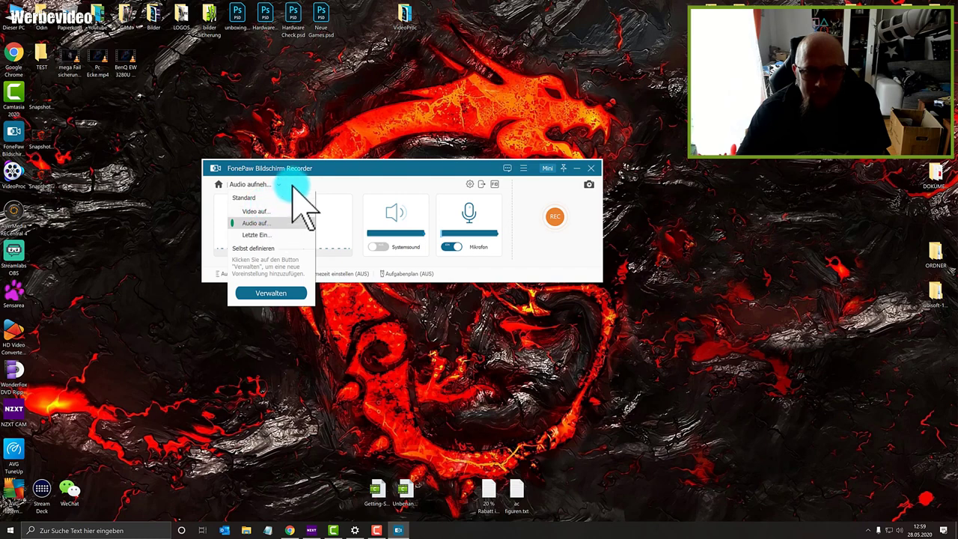
left_click(290, 189)
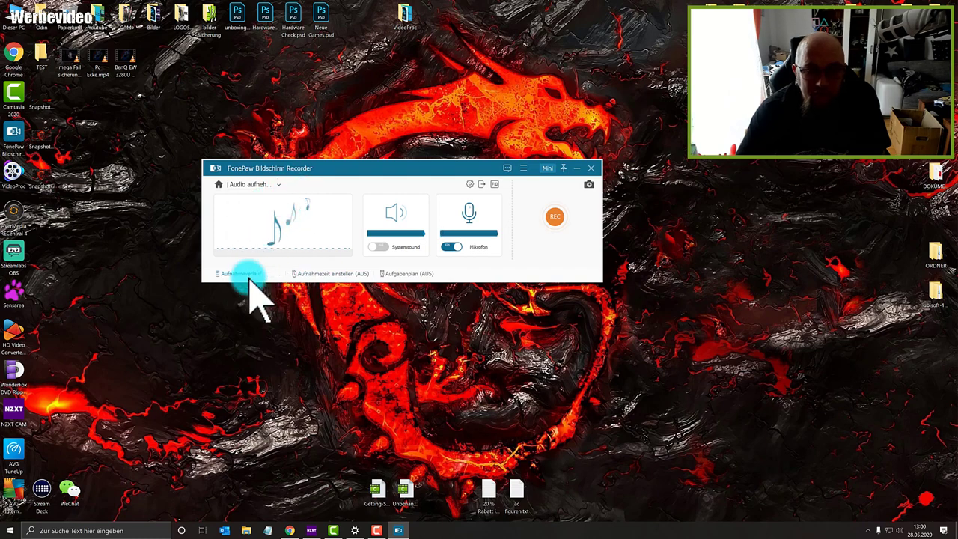
left_click(550, 169)
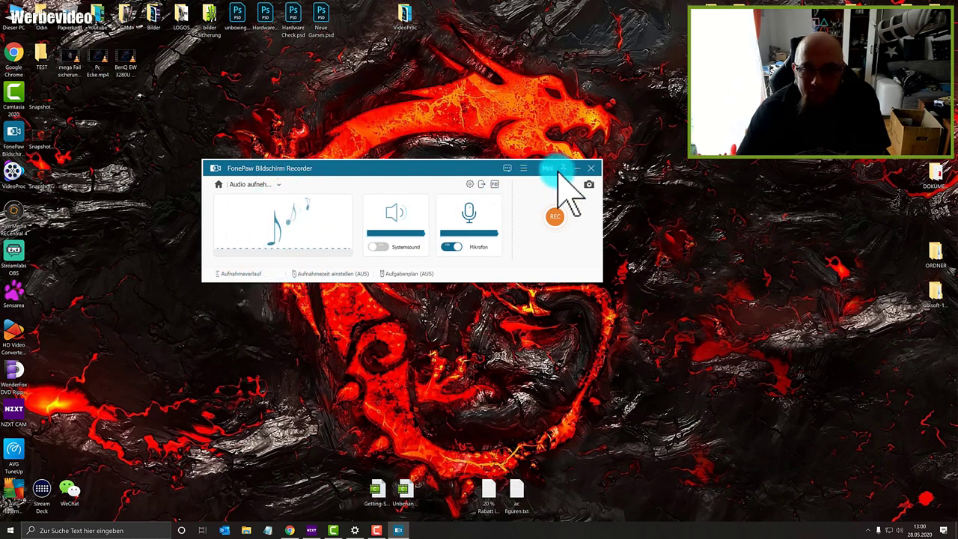
left_click(452, 247)
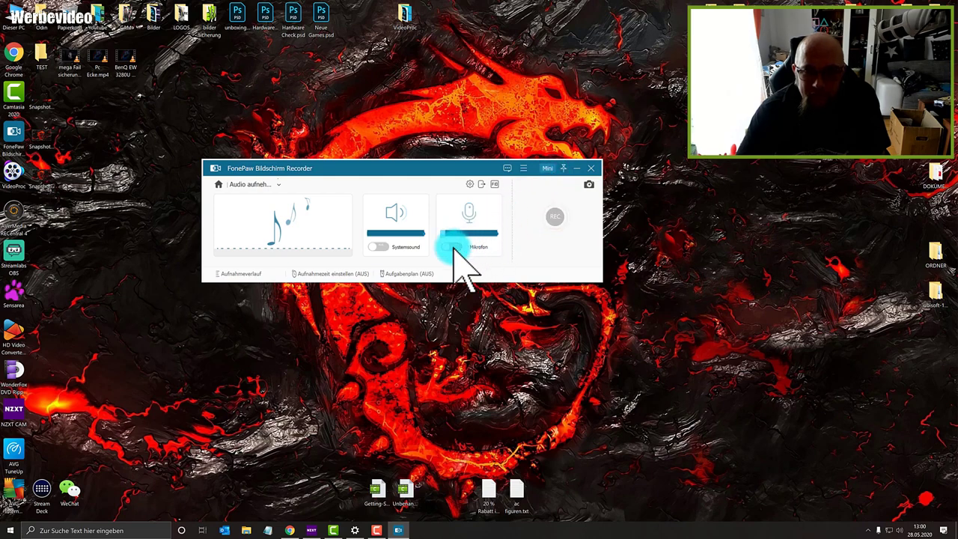
left_click(468, 215)
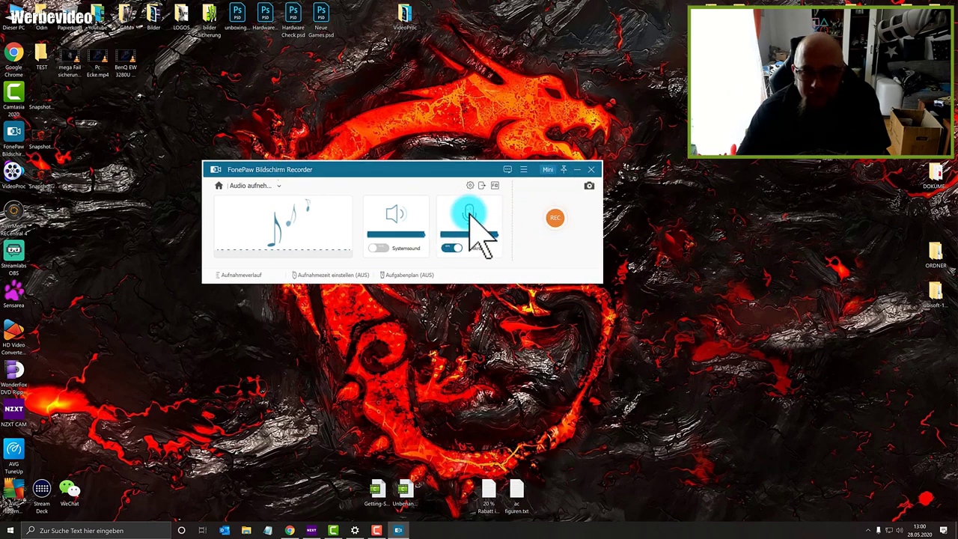
left_click(486, 250)
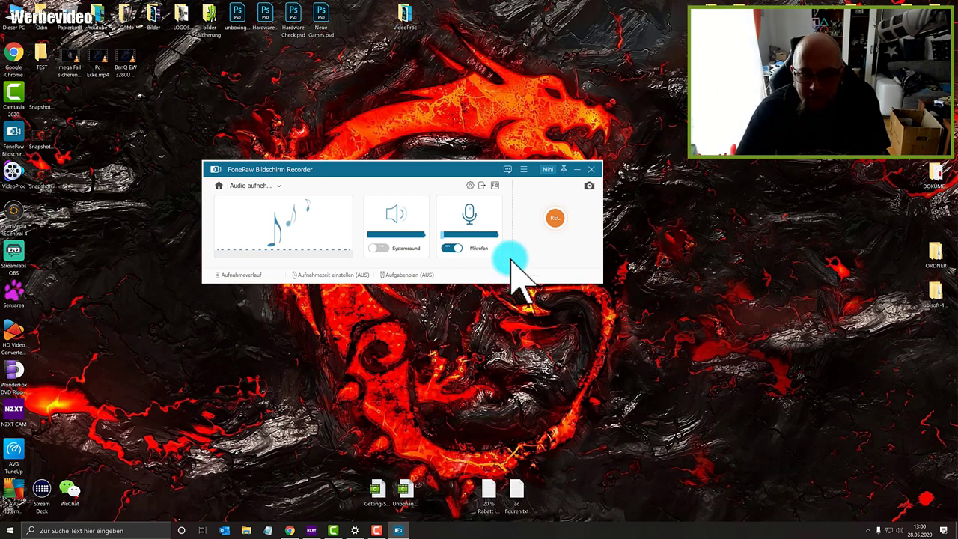
From the recorder's settings, open the storage folder for output files, view the Desktop folder, and close the file window.
left_click(470, 187)
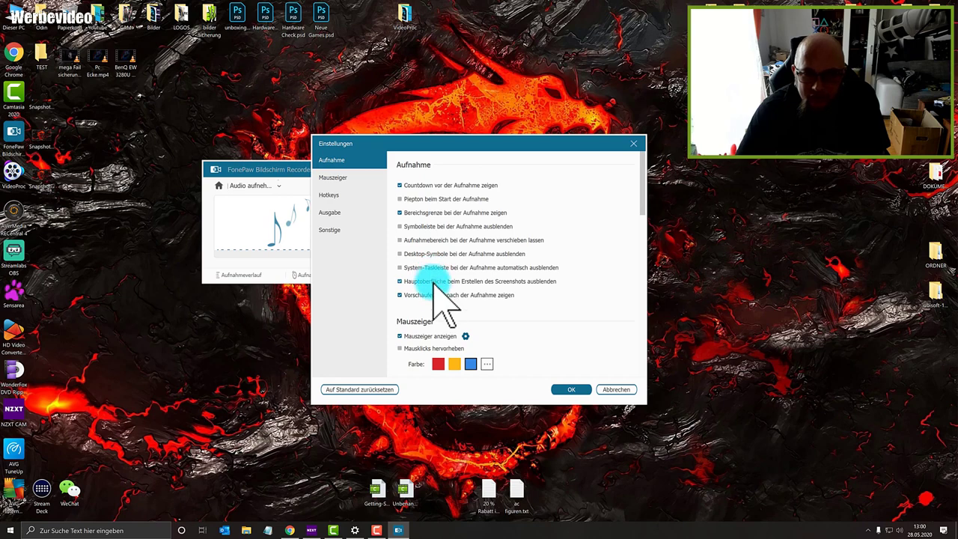
scroll(528, 303, "down", 1)
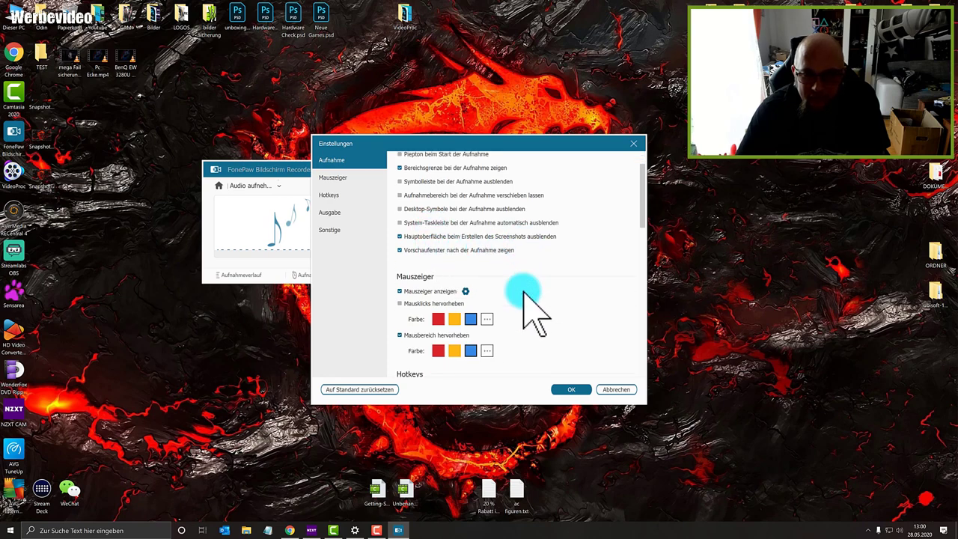
scroll(528, 303, "down", 2)
scroll(528, 304, "down", 3)
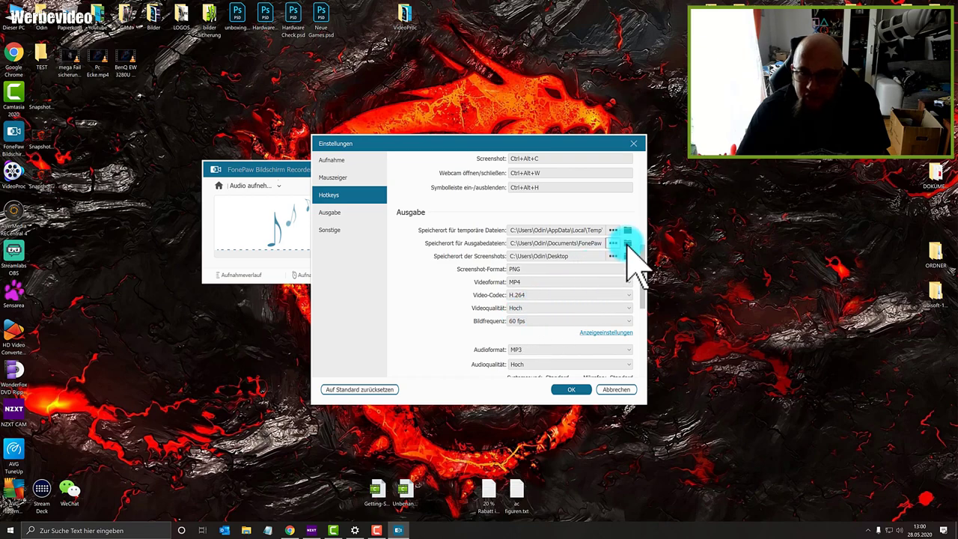
left_click(627, 244)
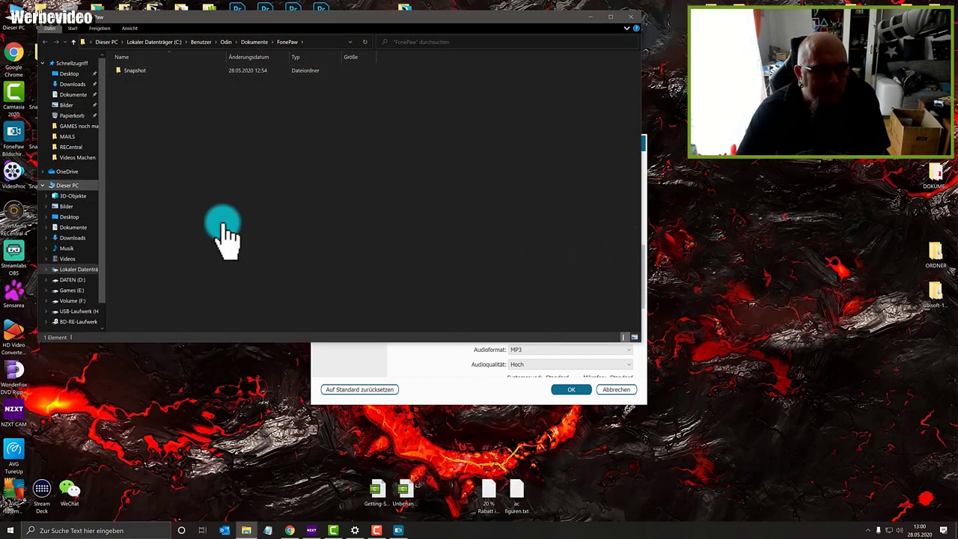
left_click(73, 217)
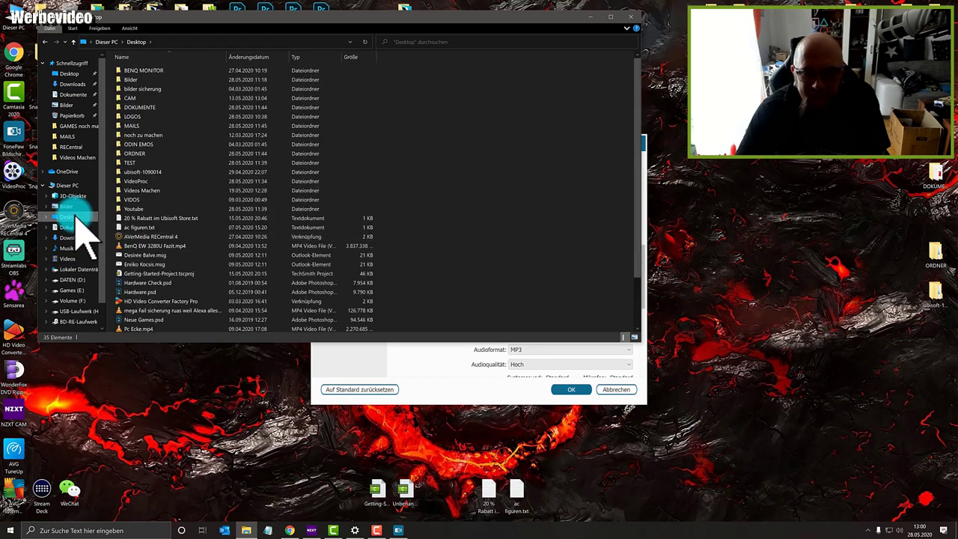
left_click(633, 21)
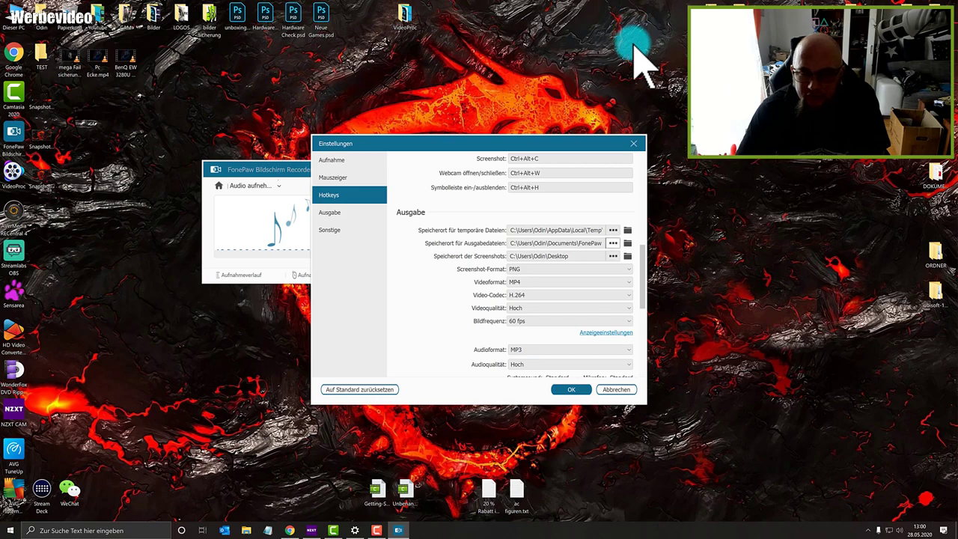
Open the current output files folder, browse to the empty TEST folder on the Desktop, and close the file window.
left_click(629, 243)
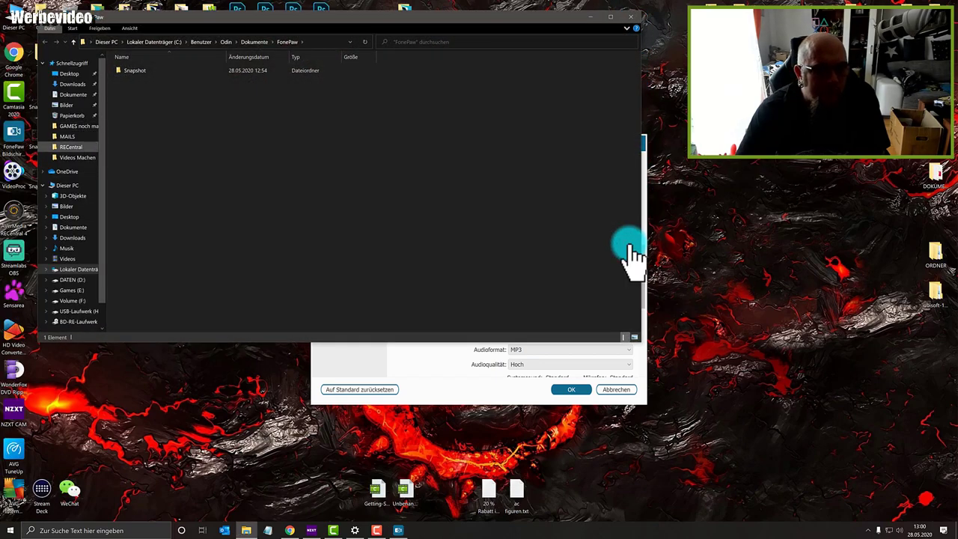
left_click(73, 186)
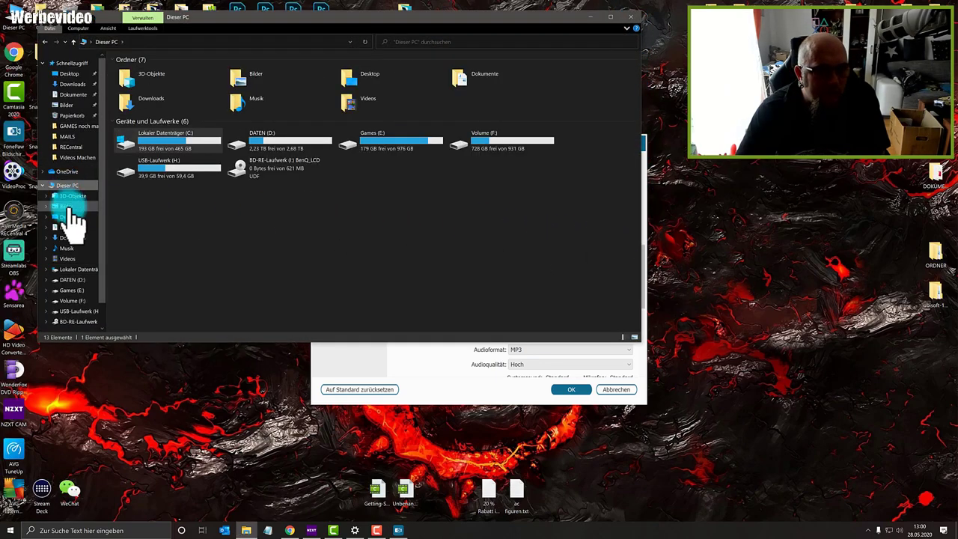
left_click(73, 217)
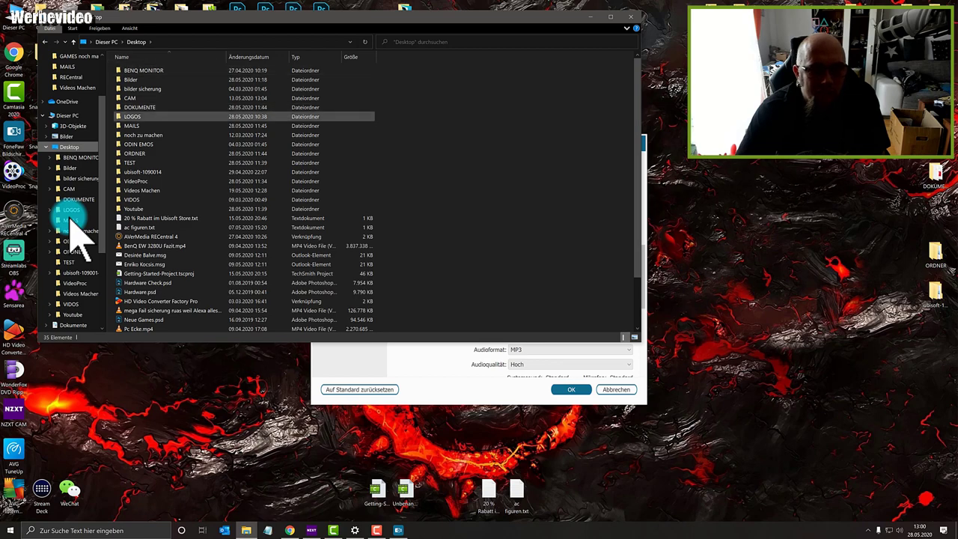
left_click(524, 172)
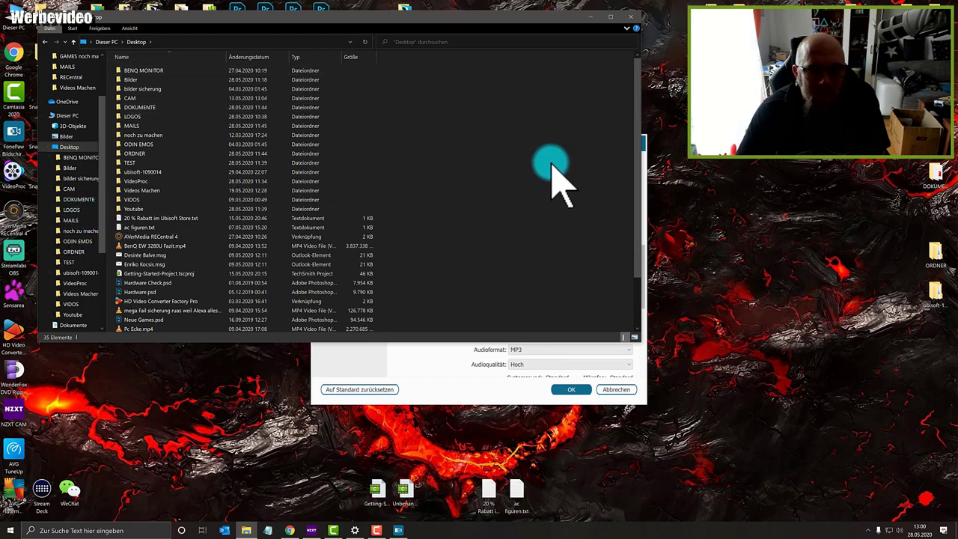
double_click(152, 163)
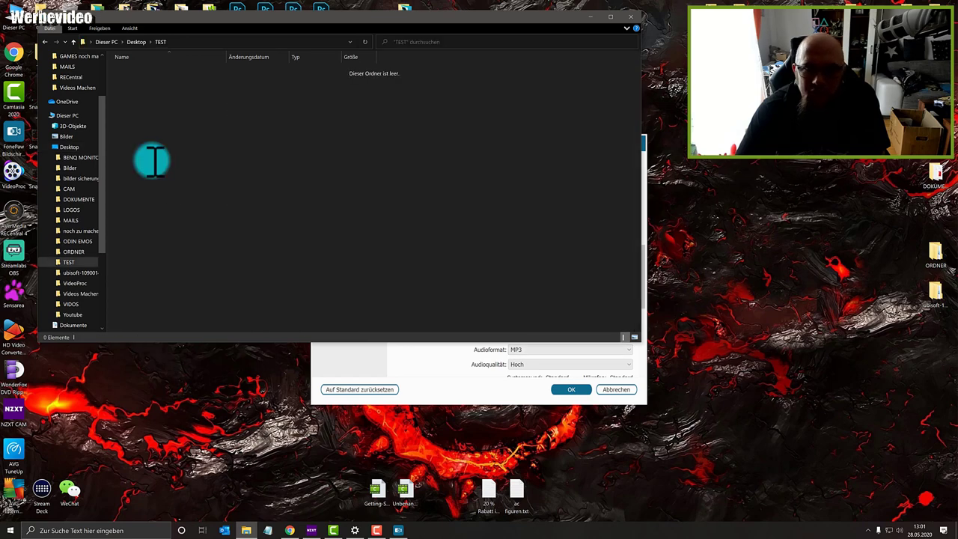
left_click(631, 16)
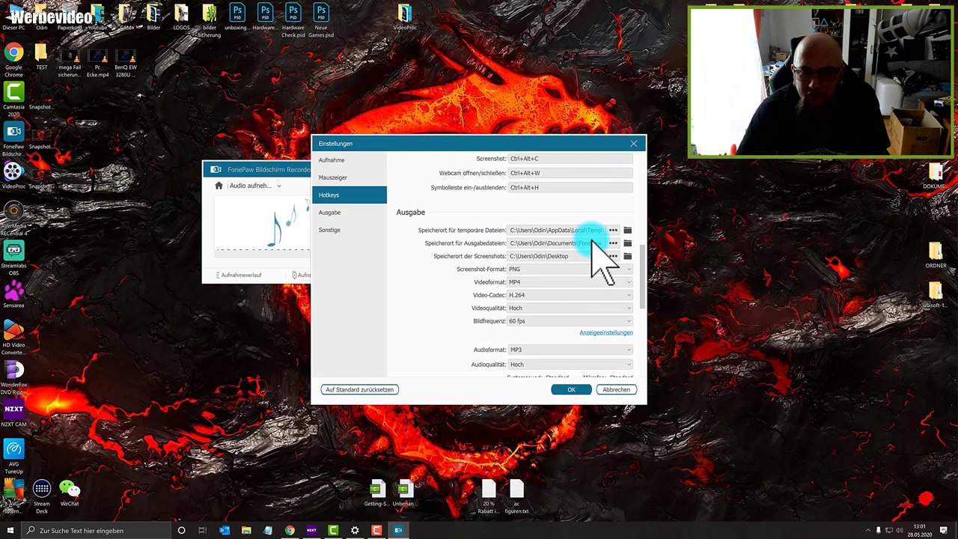
Set the storage location for output files to the TEST folder on the Desktop.
left_click(616, 245)
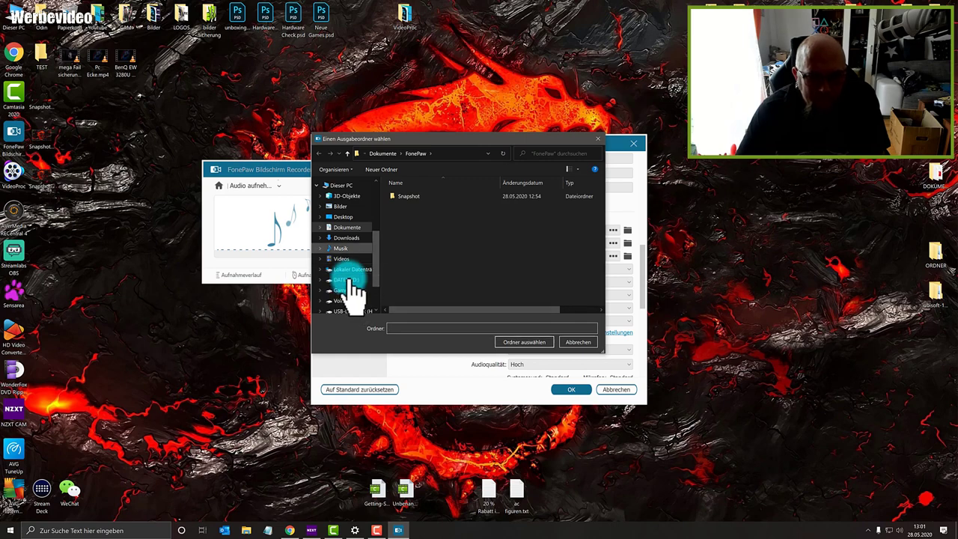
left_click(347, 217)
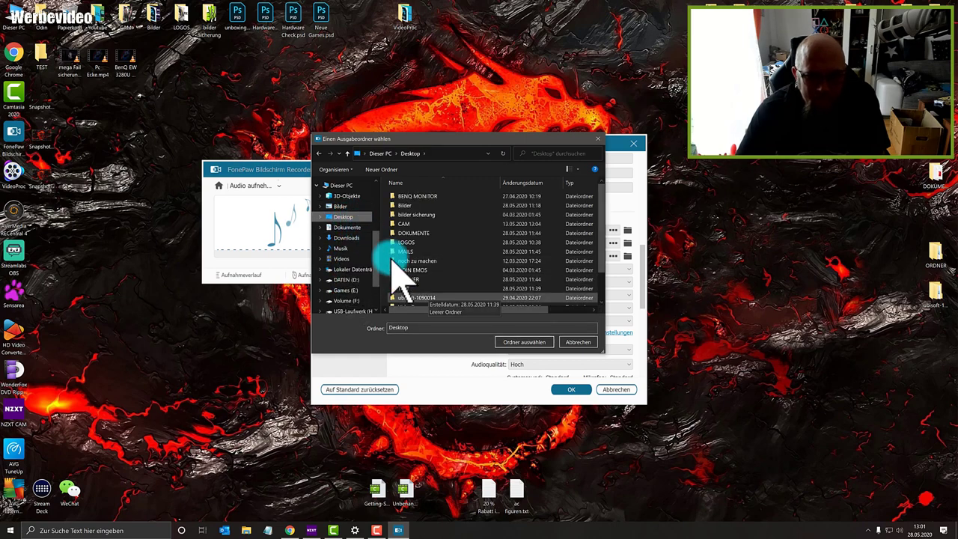
double_click(429, 290)
left_click(540, 342)
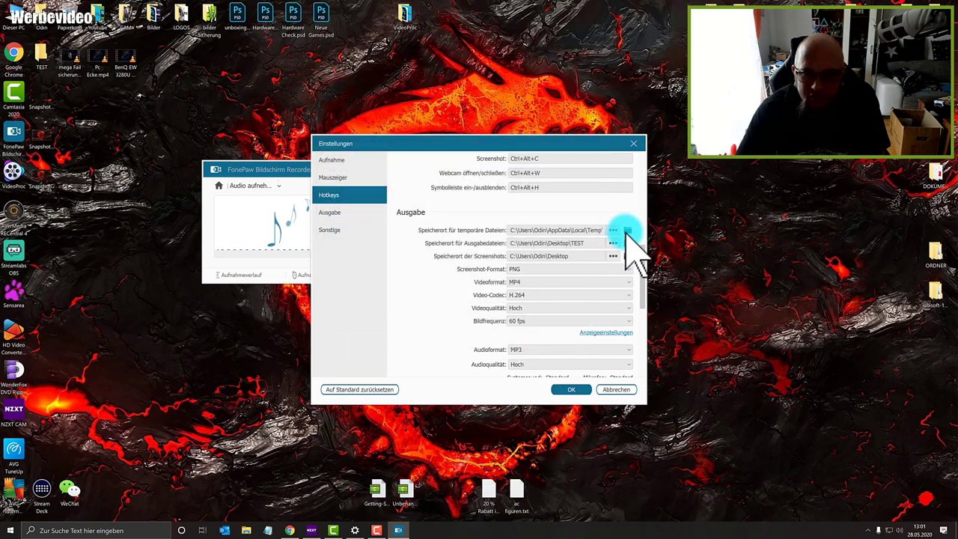
View the current temporary files folder, and set the storage location for temporary files to Desktop\TEST.
left_click(626, 230)
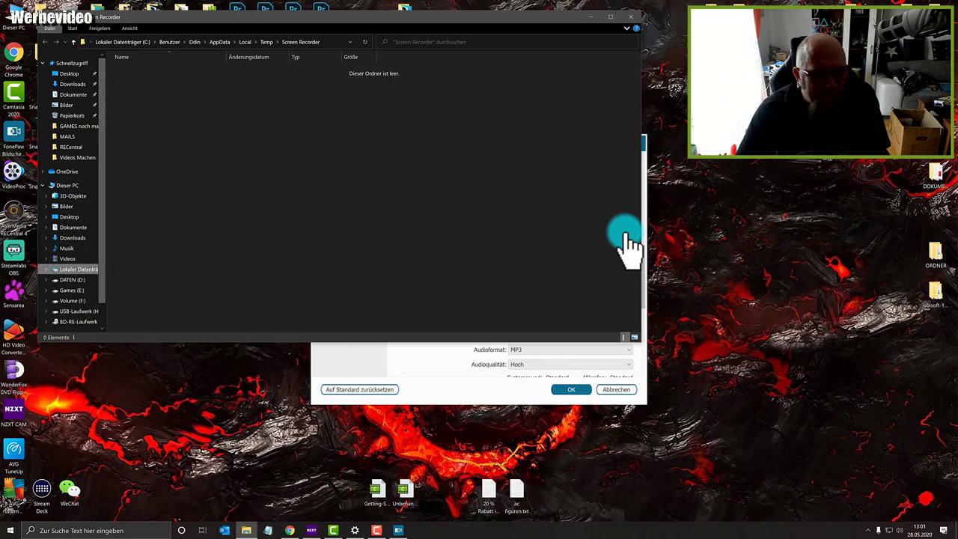
left_click(631, 18)
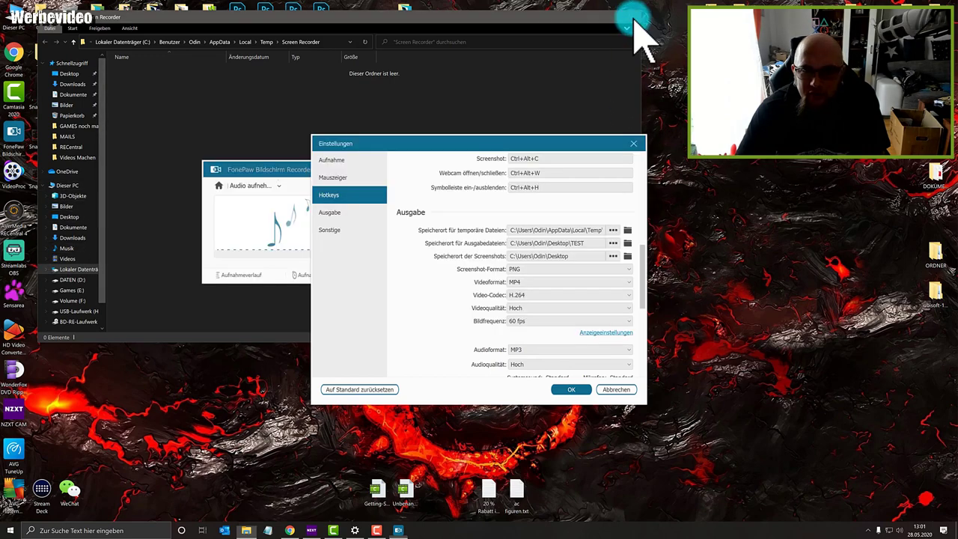
left_click(614, 230)
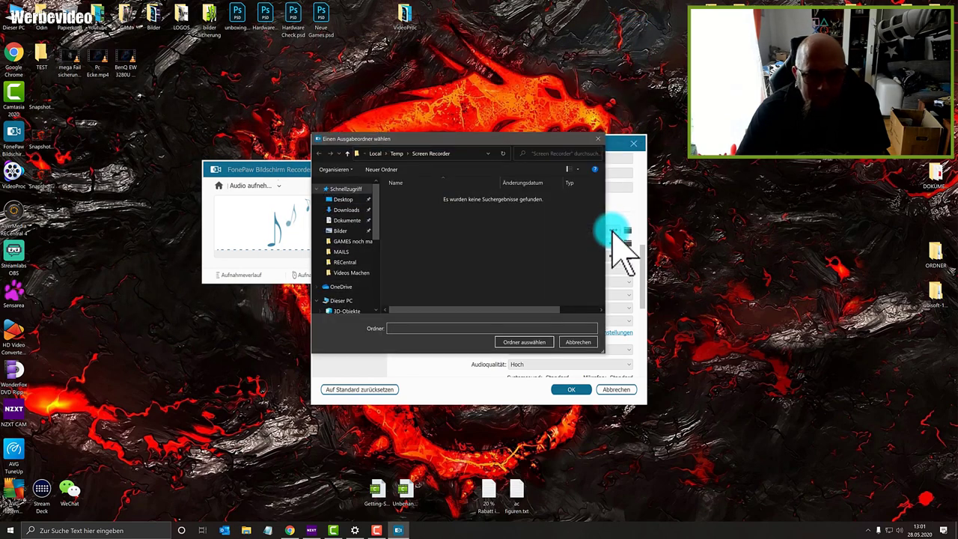
left_click(337, 213)
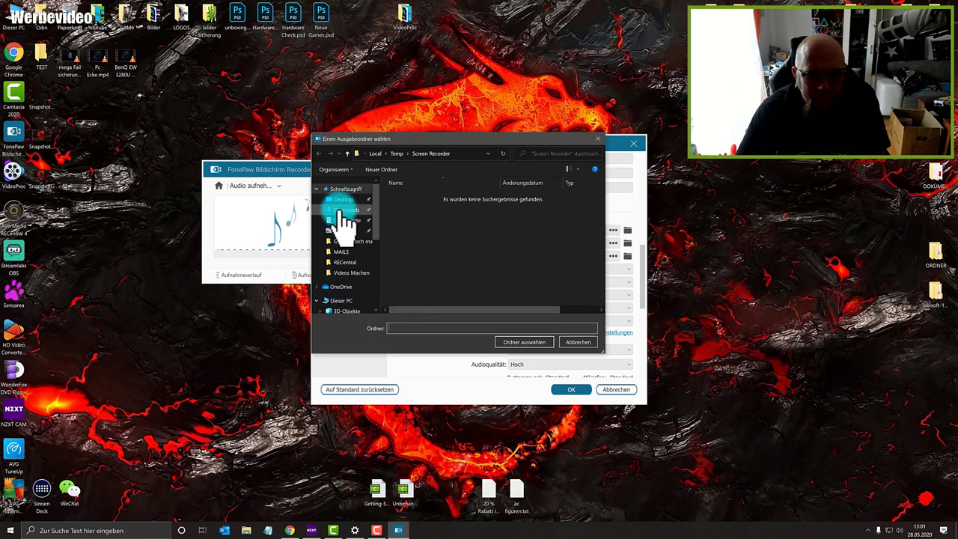
left_click(338, 200)
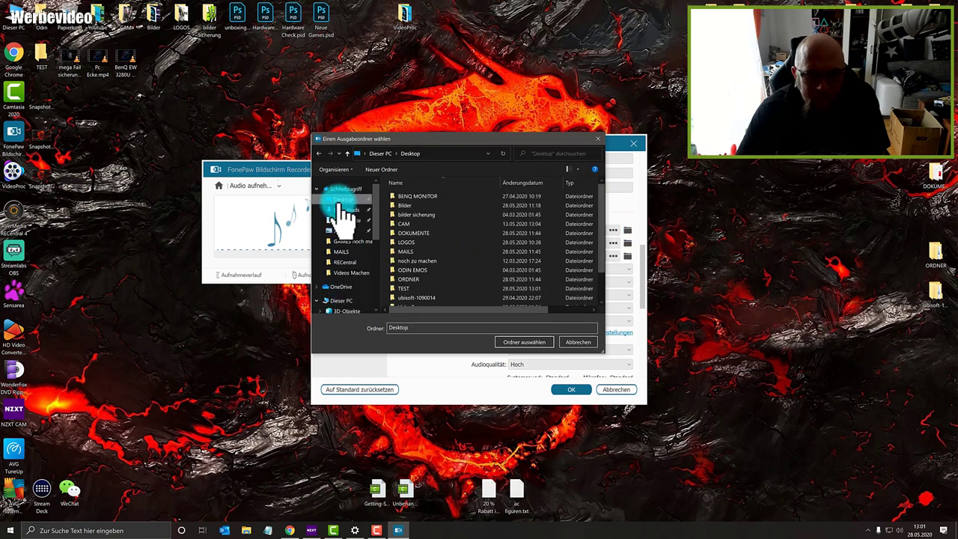
double_click(411, 278)
left_click(510, 342)
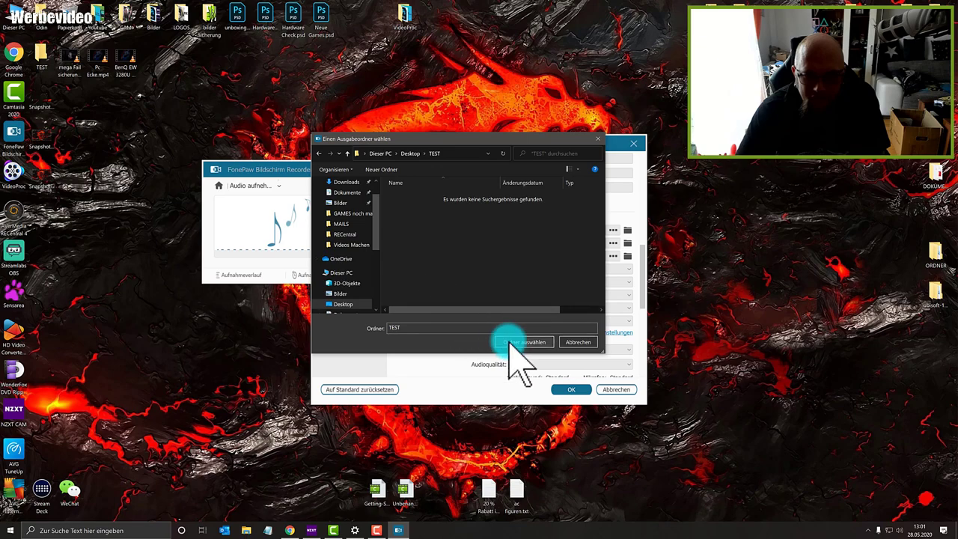
View the current screenshots folder, set the screenshot storage location to Desktop\TEST, and apply the settings.
left_click(642, 259)
left_click(626, 256)
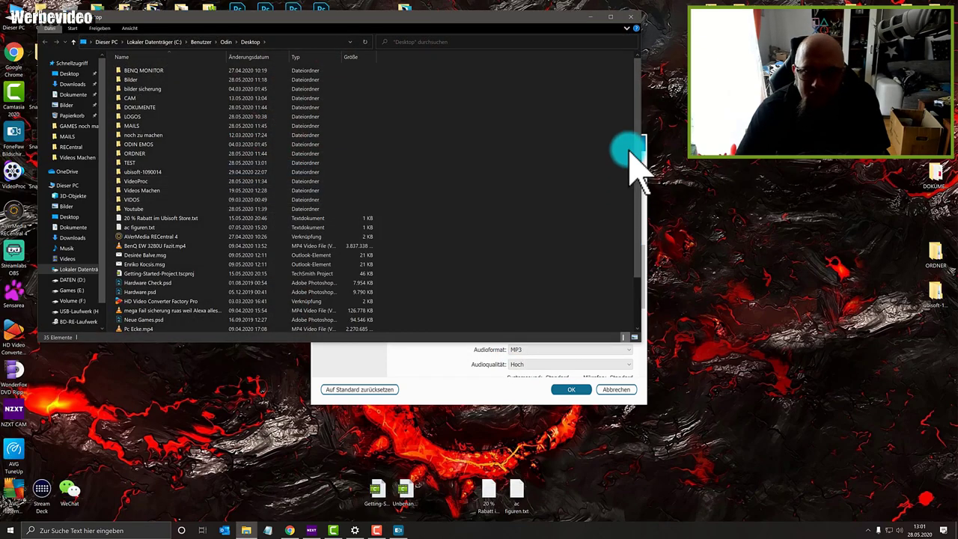
left_click(634, 18)
left_click(622, 254)
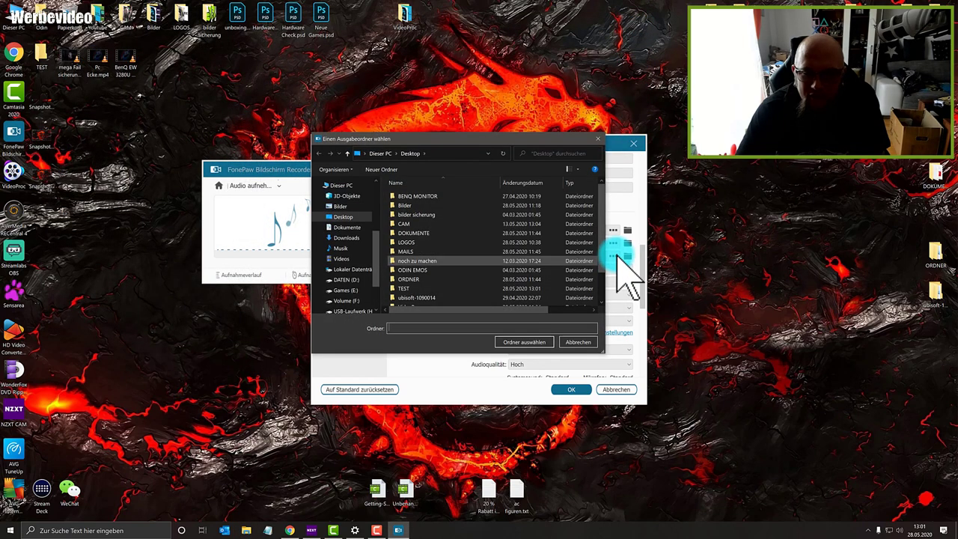
double_click(416, 288)
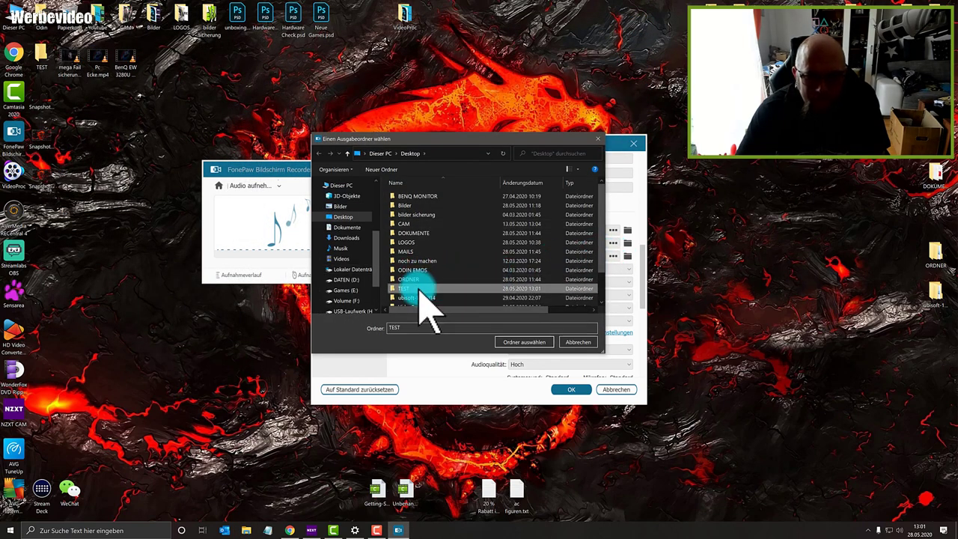
left_click(524, 341)
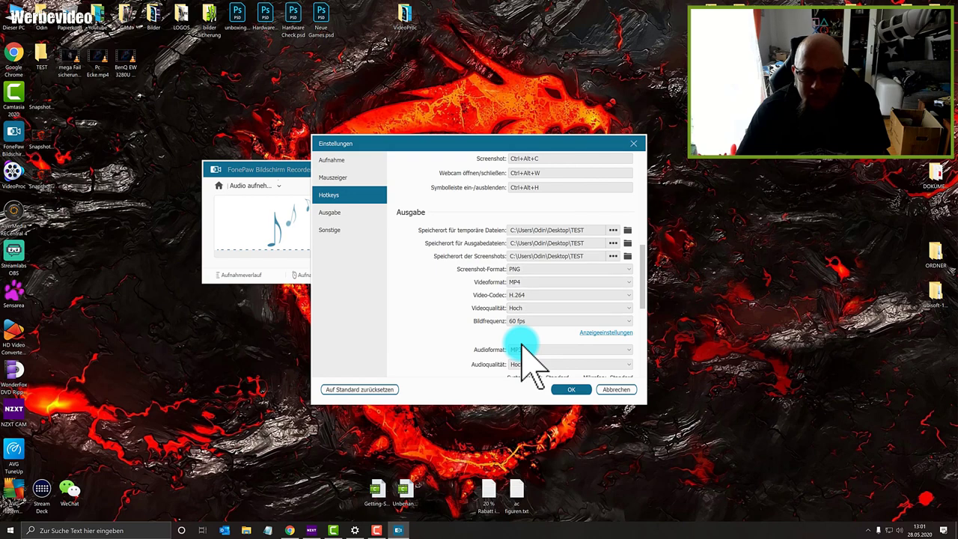
left_click(573, 390)
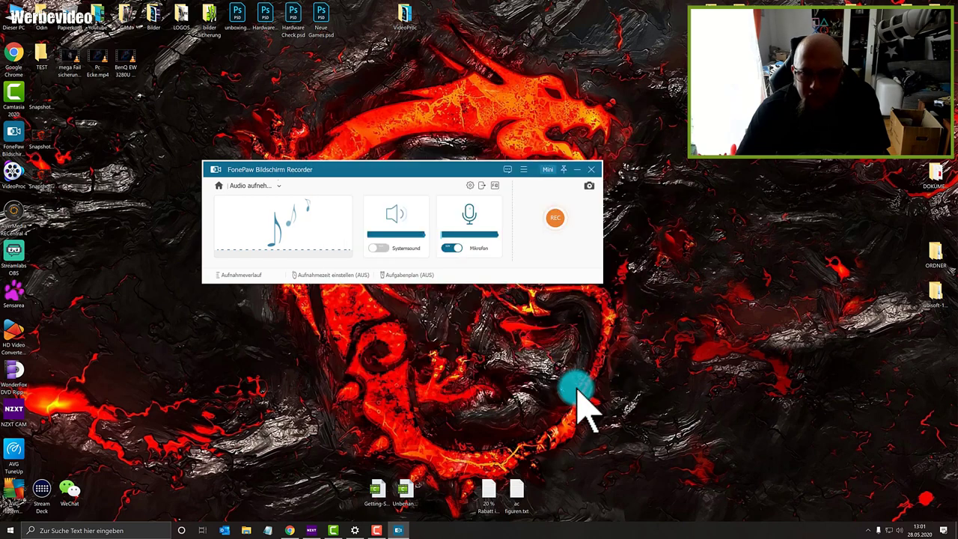
Save a wide snapshot of the dragon wallpaper, view the image file in the desktop's TEST folder, and close the folder.
left_click(590, 186)
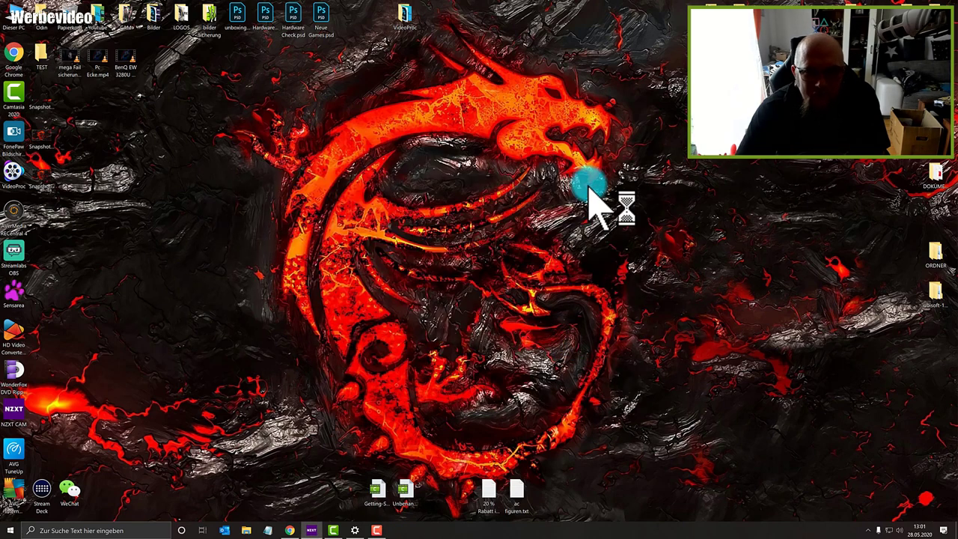
left_click_drag(150, 114, 687, 378)
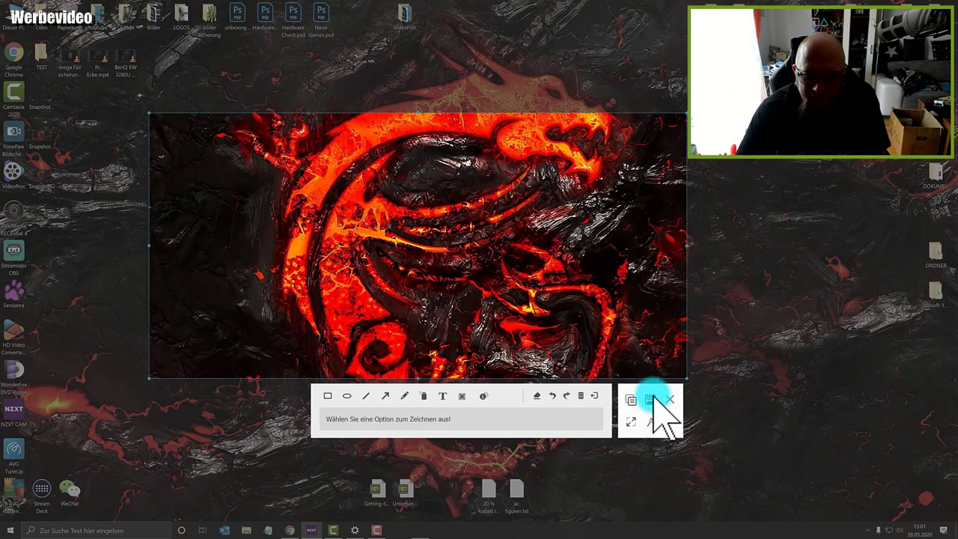
left_click(650, 400)
left_click(541, 477)
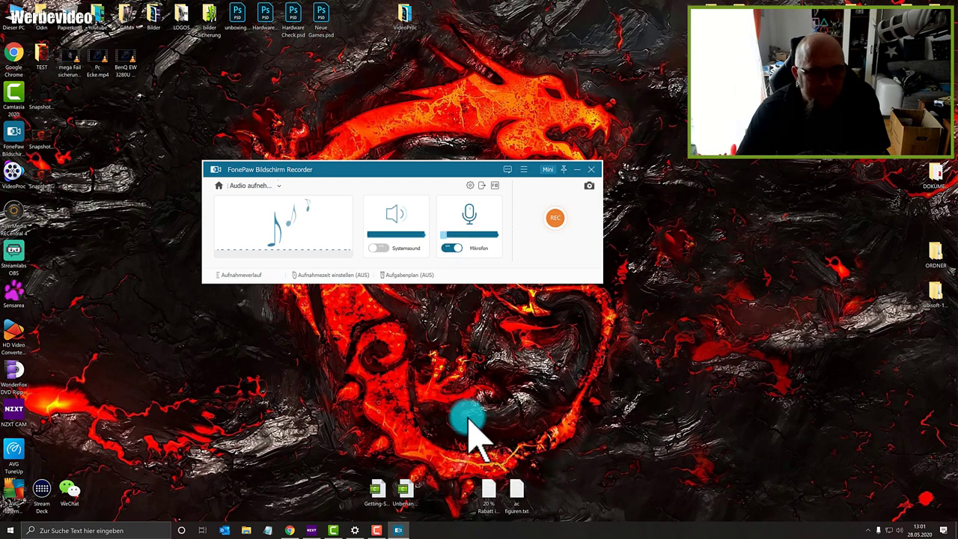
left_click(42, 60)
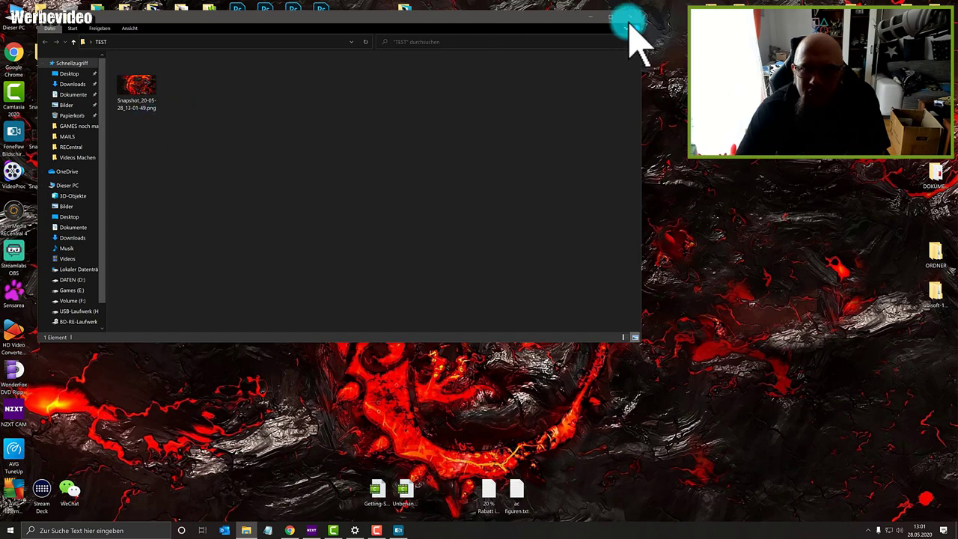
left_click(629, 18)
View the system sound control and the list of recording modes, keeping audio recording selected.
left_click(381, 248)
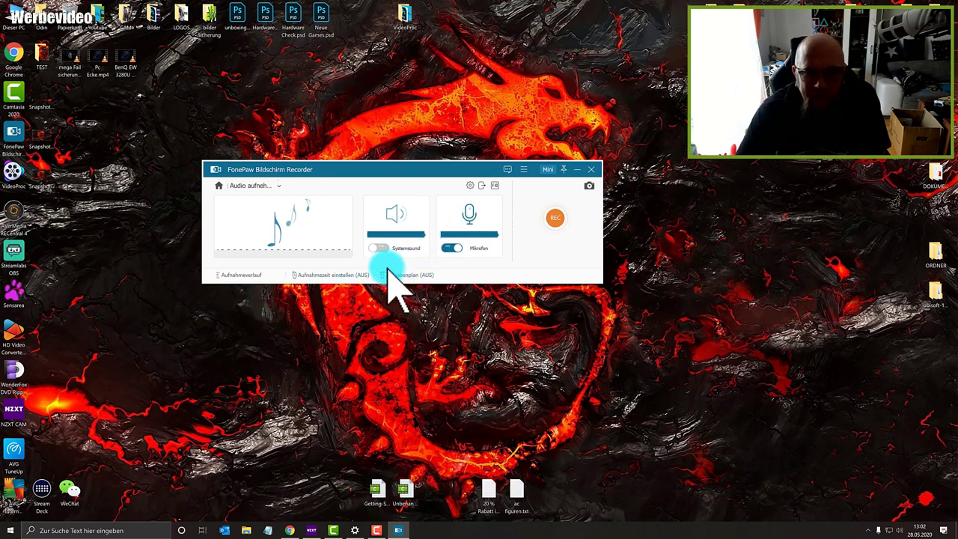
left_click(279, 187)
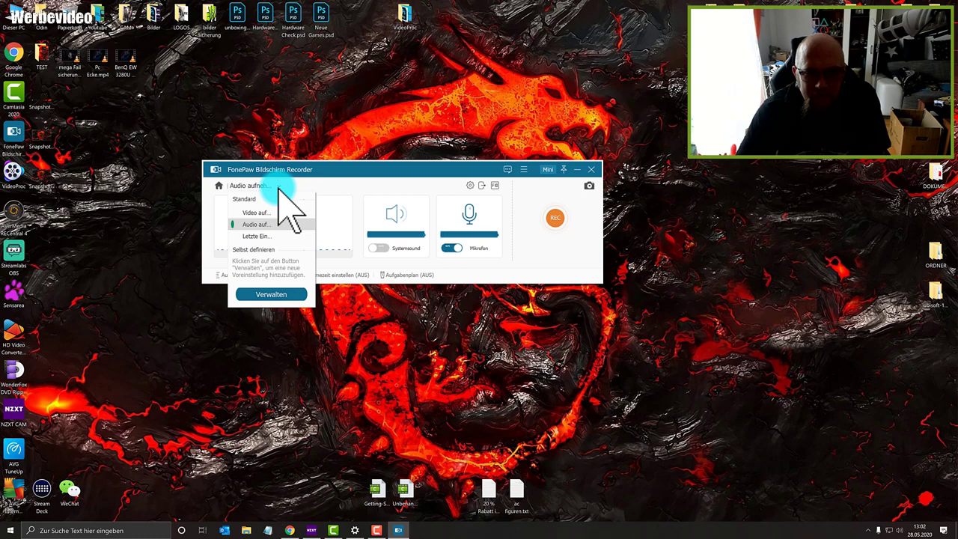
left_click(382, 179)
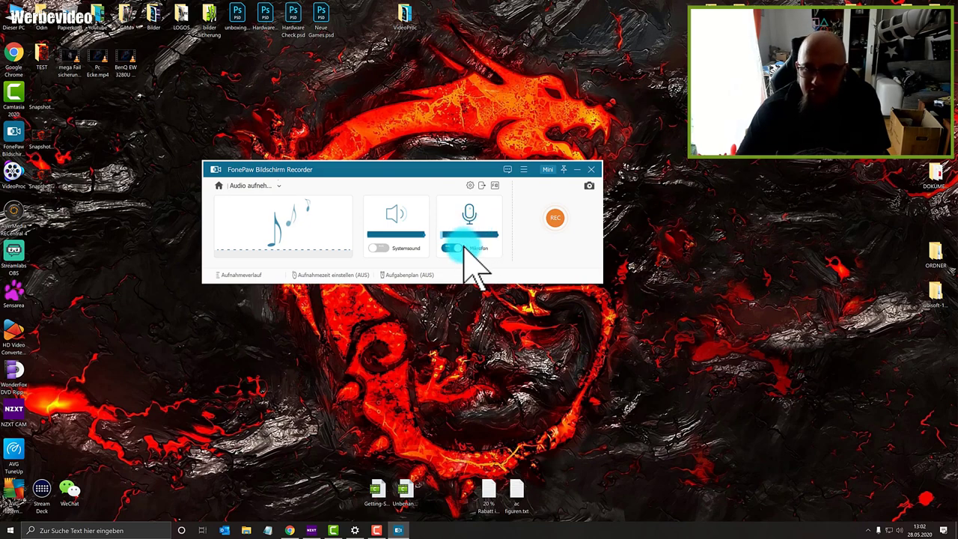
Open the Windows sound settings and move the window fully into view in the middle of the screen.
right_click(871, 531)
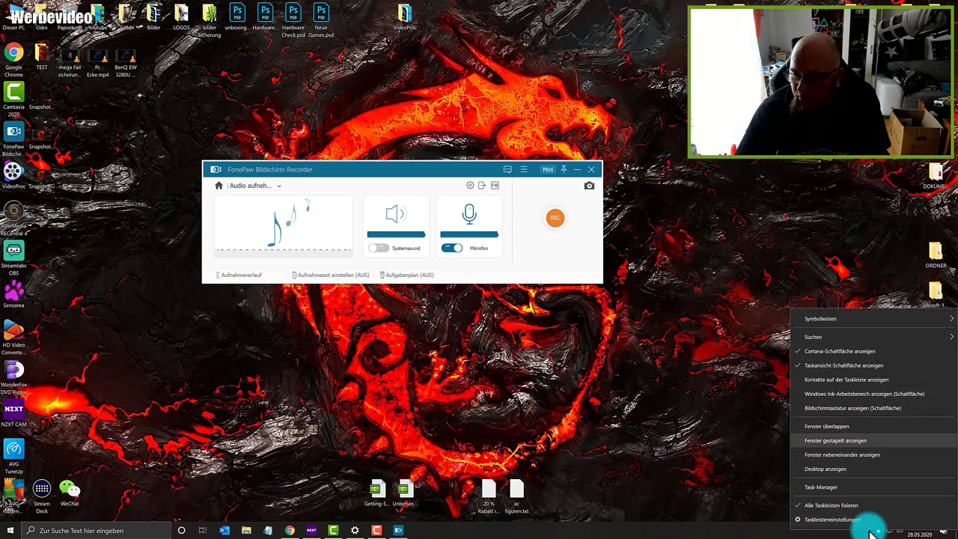
left_click(786, 529)
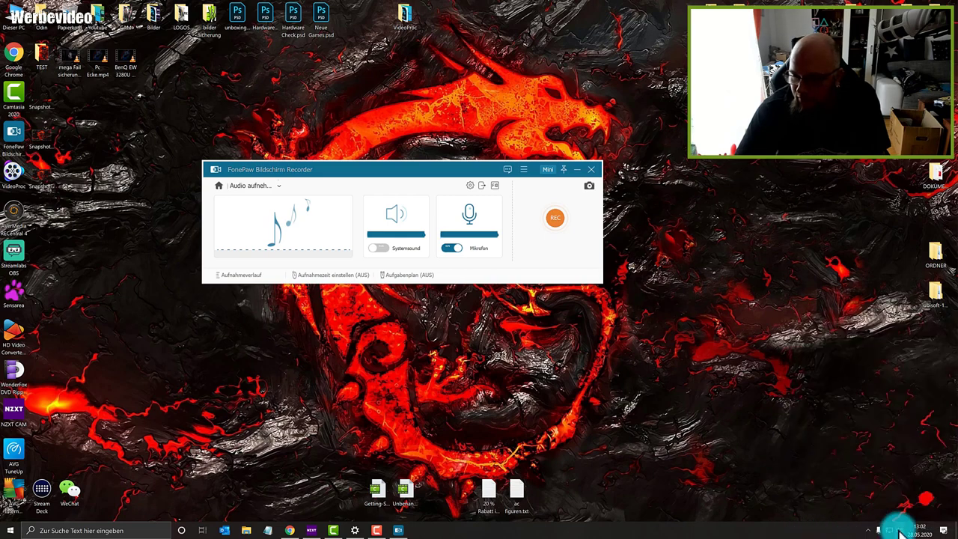
right_click(899, 529)
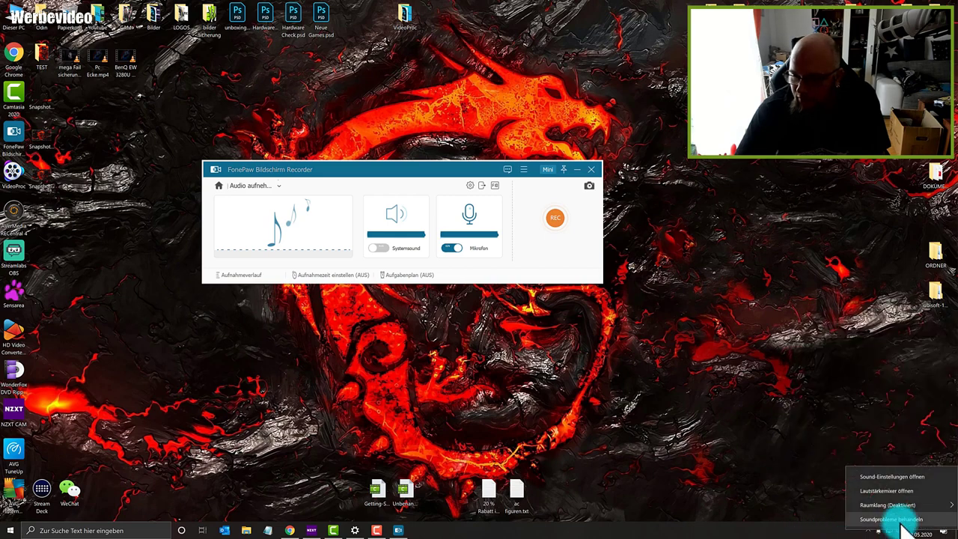
left_click(915, 480)
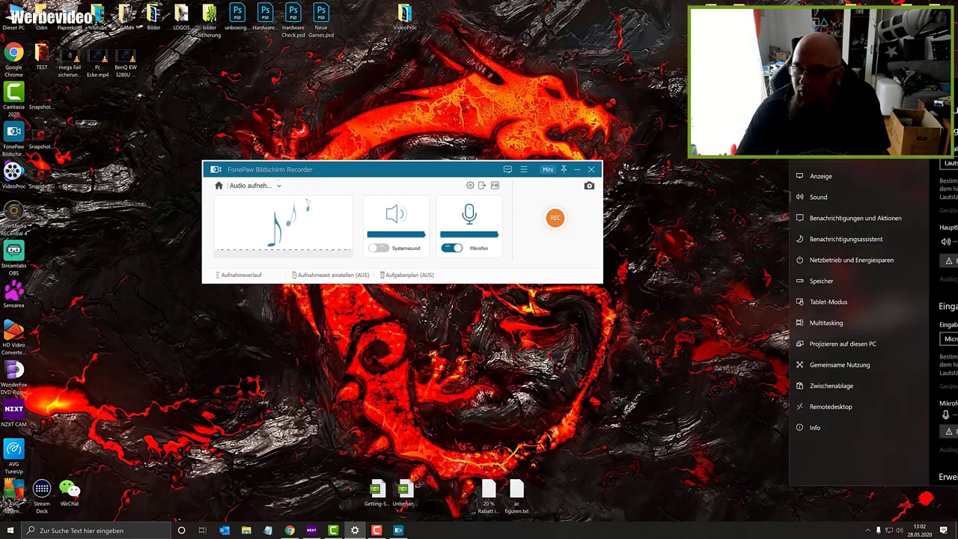
left_click_drag(846, 84, 475, 90)
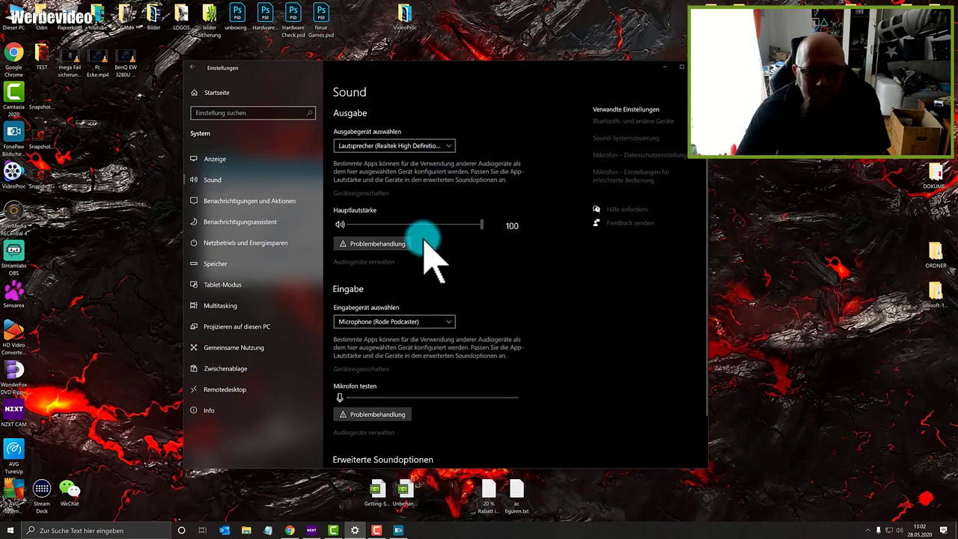
Review the sound input settings and the list of managed audio devices, and return to the Sound page.
scroll(433, 255, "down", 2)
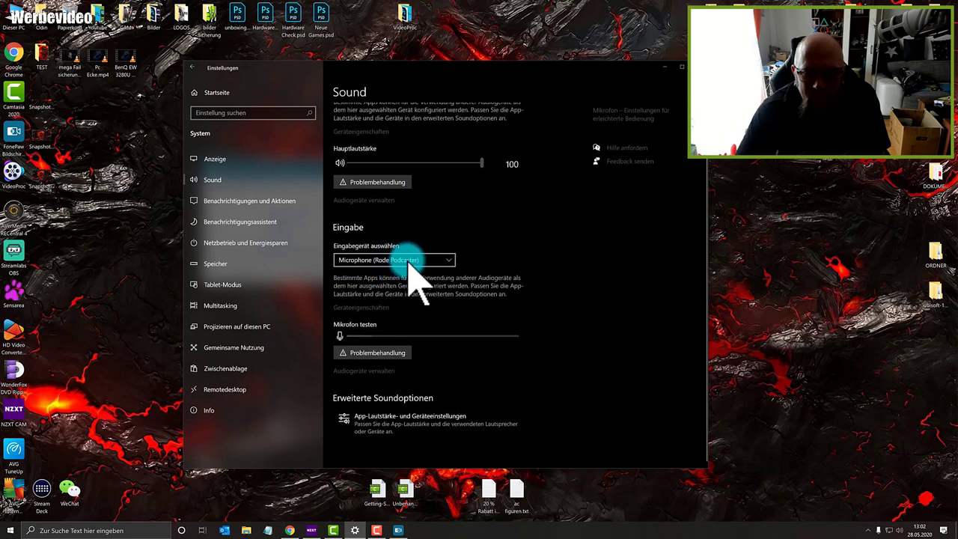
left_click(381, 372)
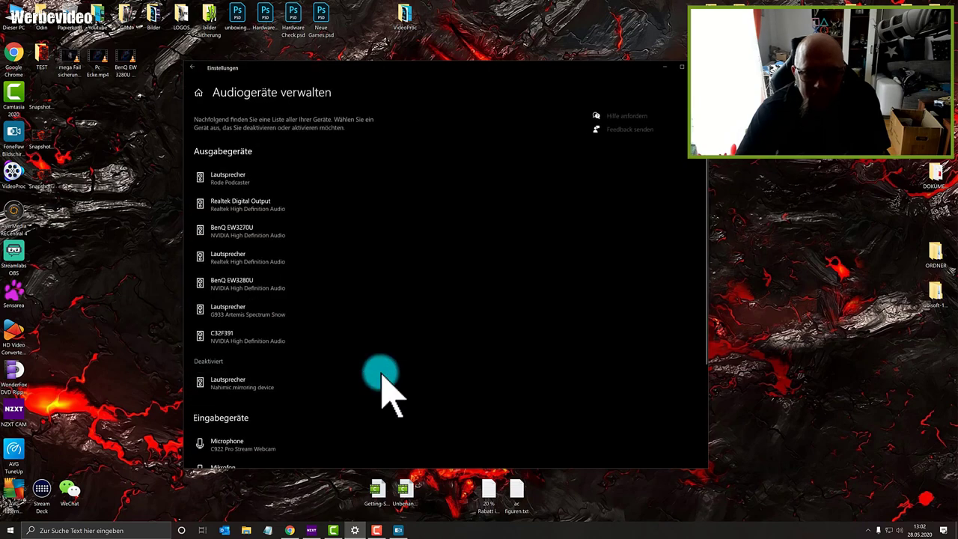
left_click(192, 67)
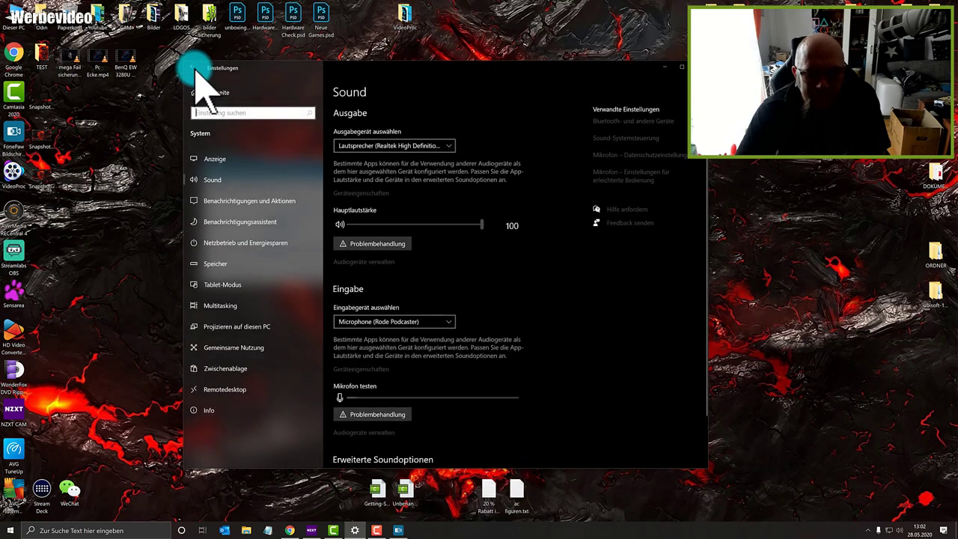
Review the Rode Podcaster microphone's properties and the list of available input devices, and close the sound settings.
left_click(361, 370)
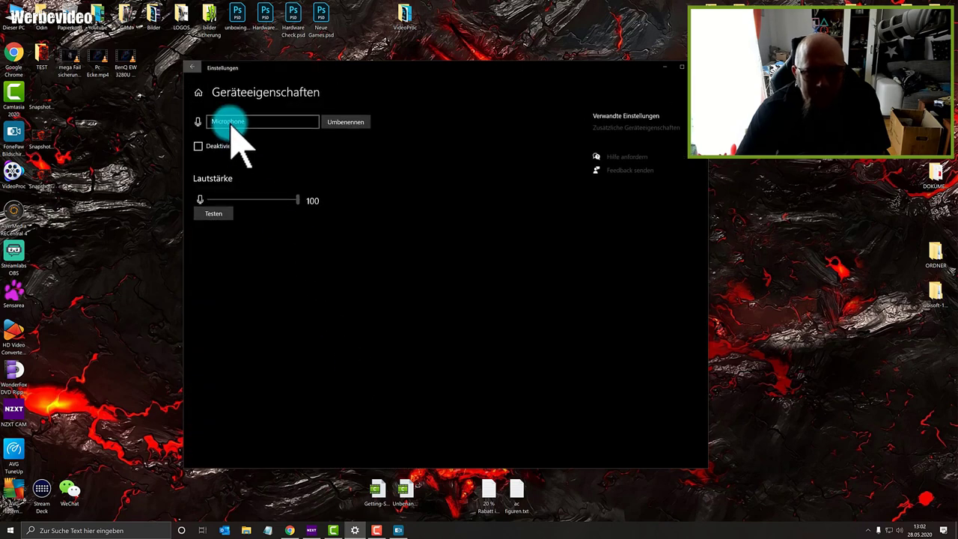
left_click(197, 70)
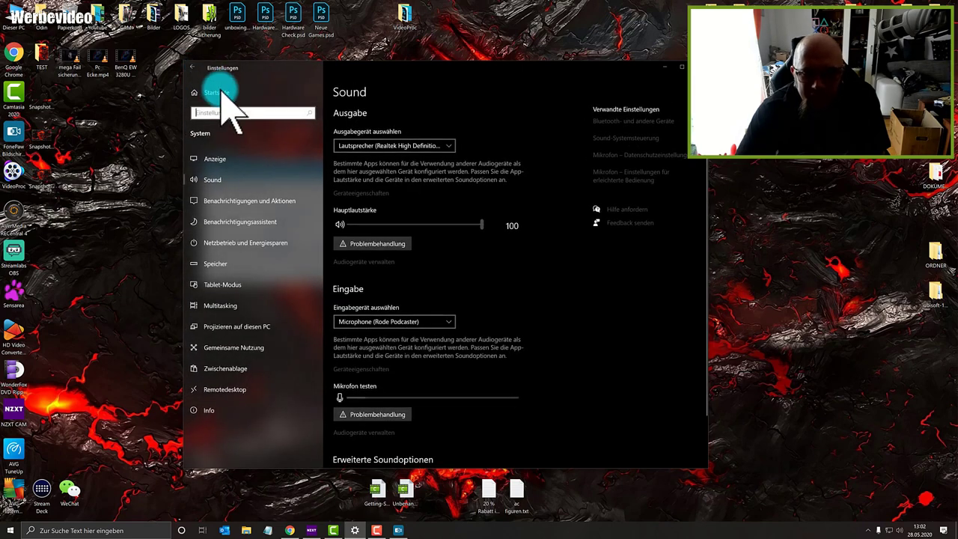
left_click(448, 324)
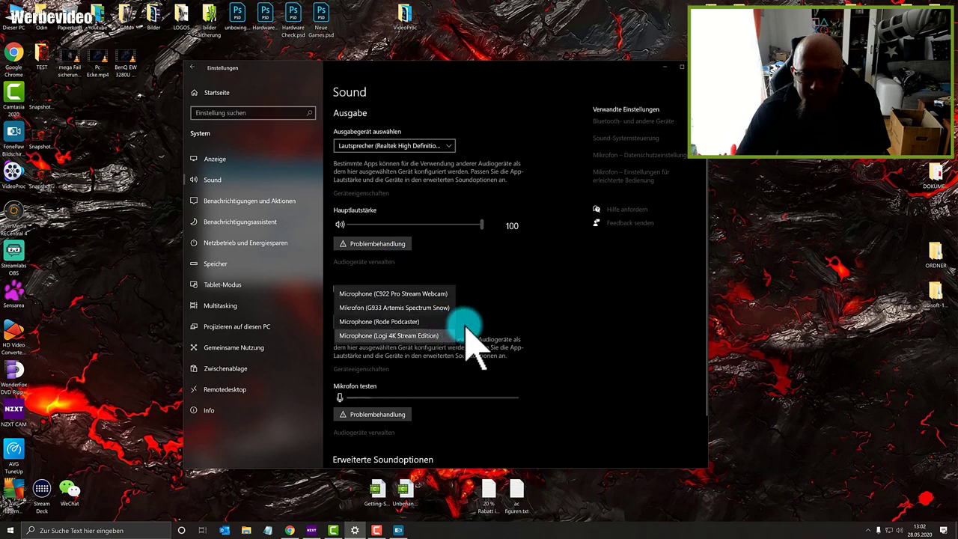
left_click(522, 325)
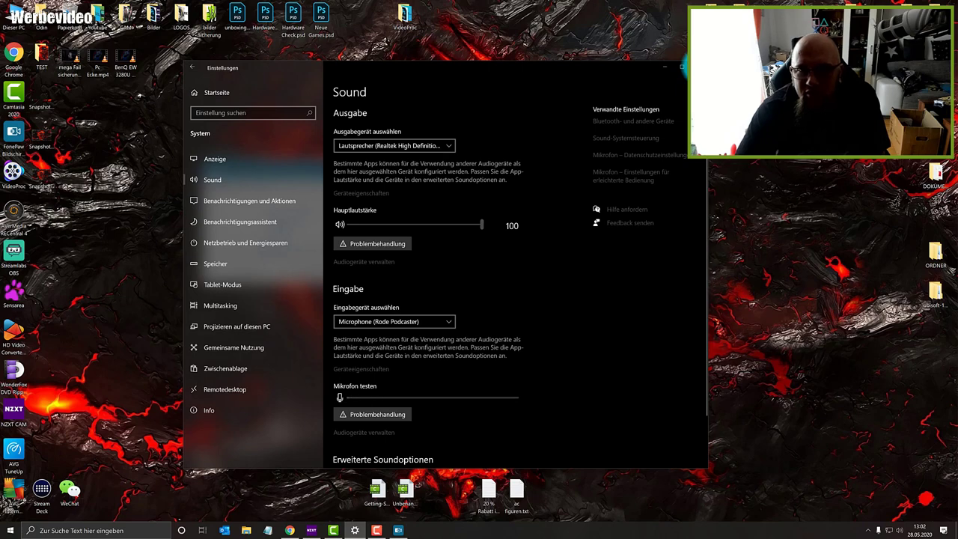
left_click(684, 67)
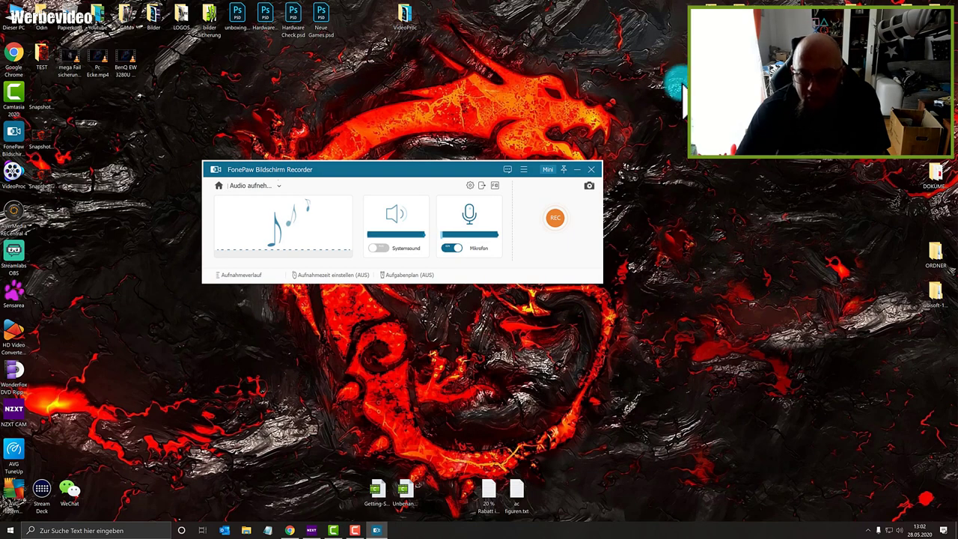
View the recorder's notification-area context menu with its start, screenshot and settings commands, and dismiss it.
left_click(591, 170)
left_click(868, 530)
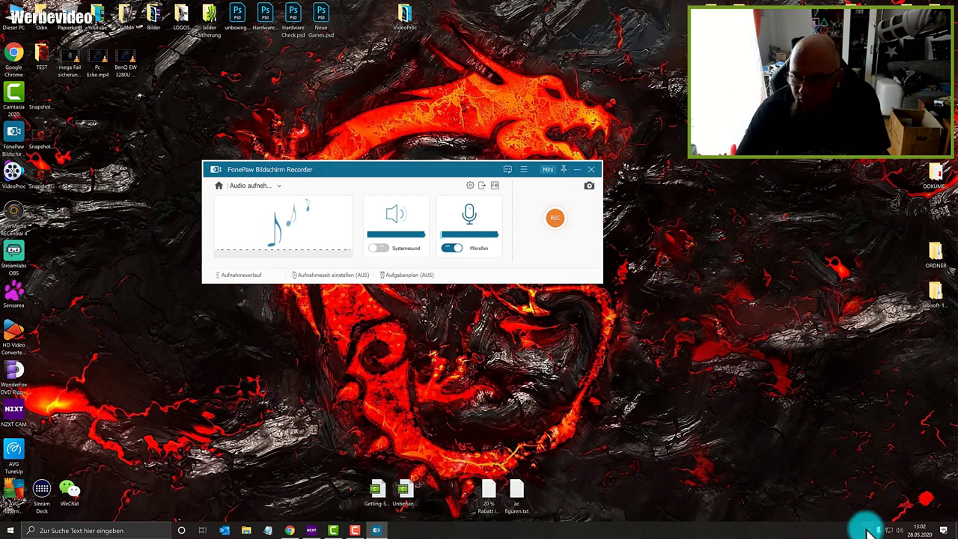
right_click(860, 514)
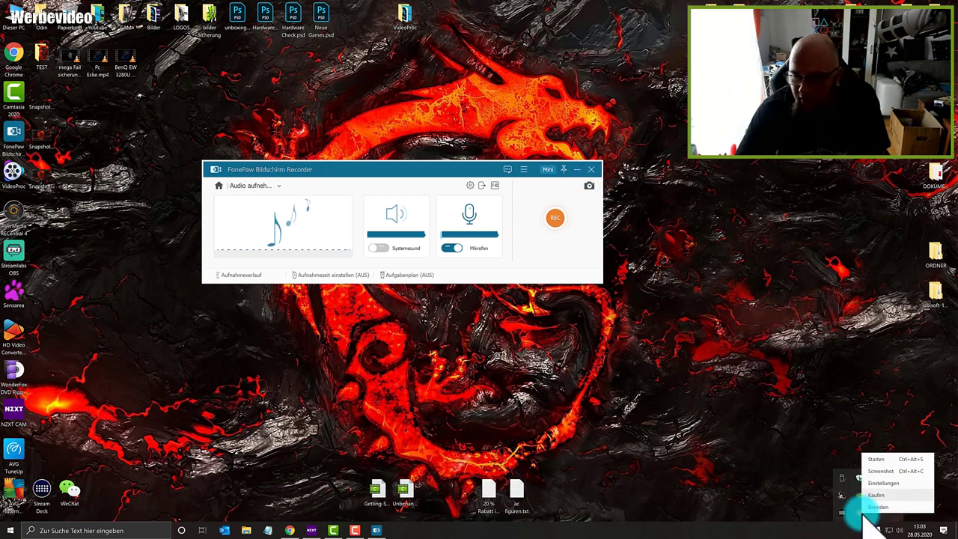
left_click(400, 174)
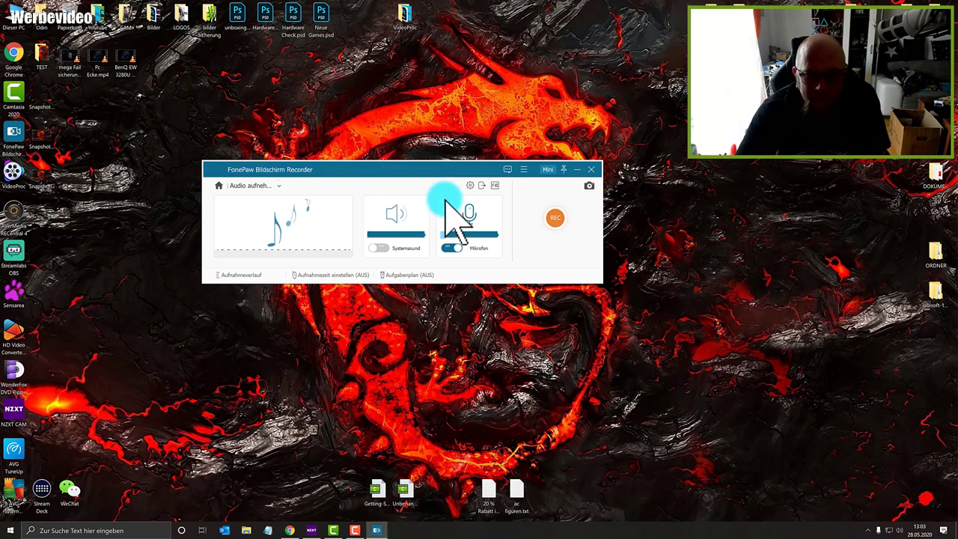
Start the microphone audio recording, accepting the hotkey overview, and move the recording bar higher on the desktop.
left_click(554, 219)
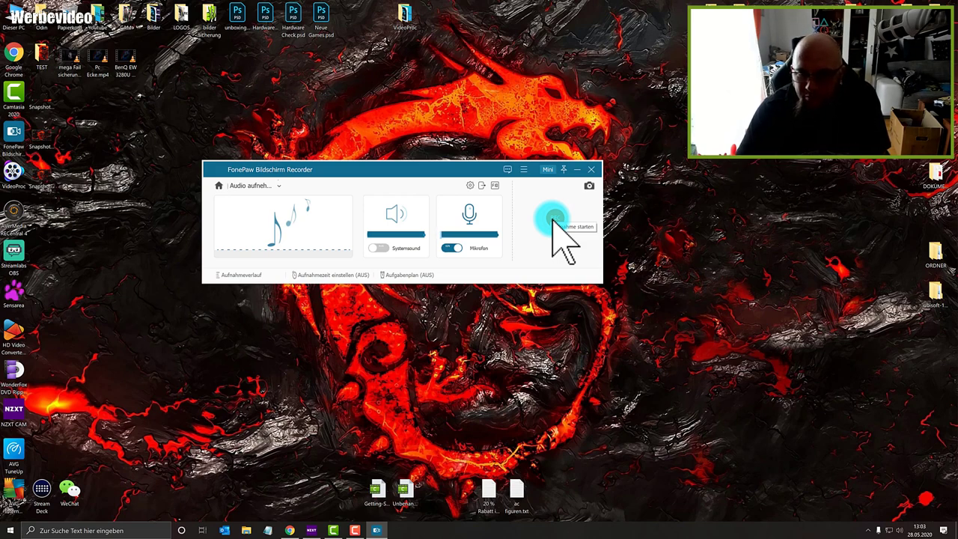
left_click(553, 220)
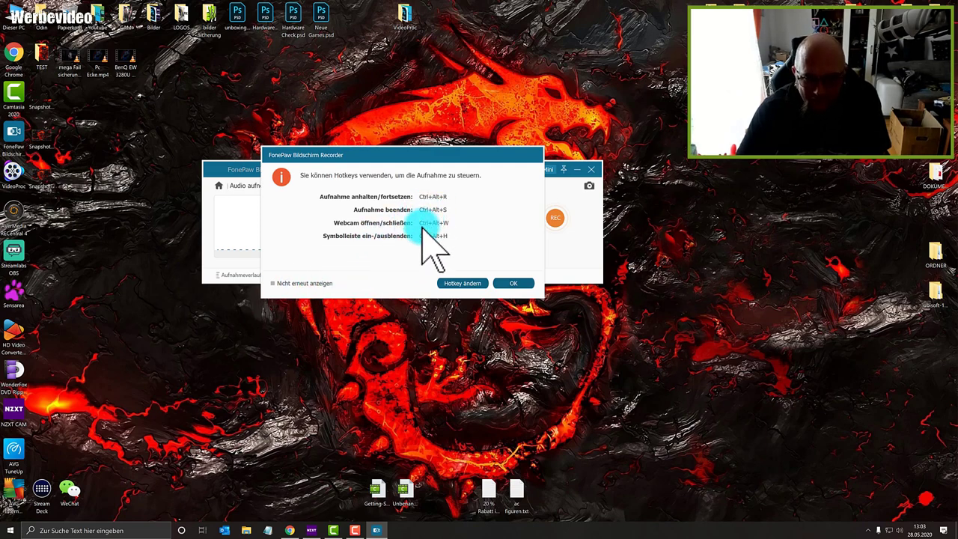
left_click(461, 284)
left_click(513, 283)
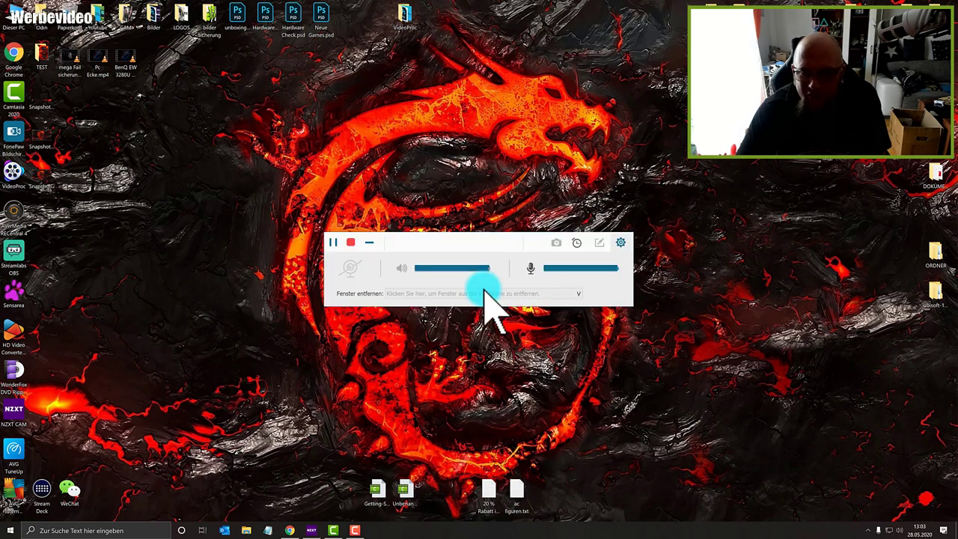
left_click_drag(394, 236, 333, 143)
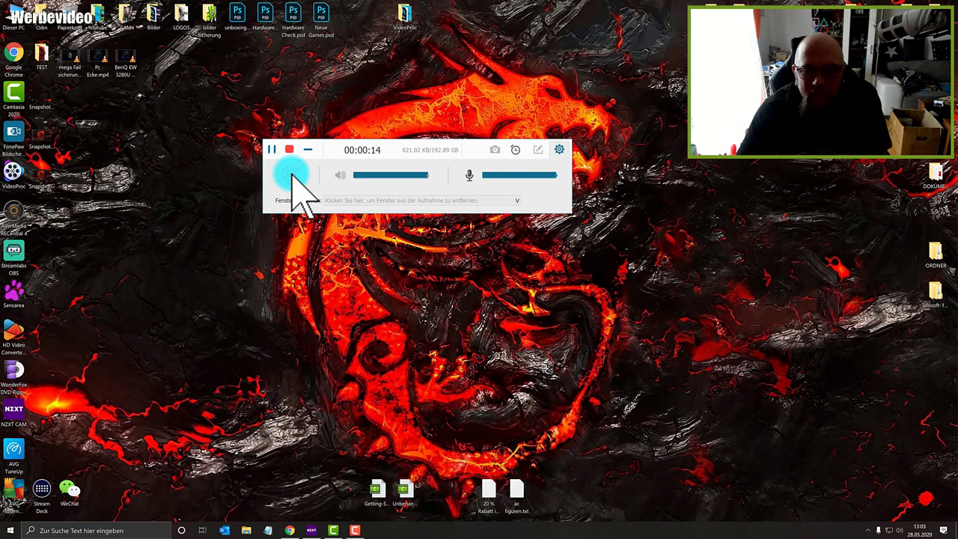
Examine the recording bar's microphone volume and recording-length options, moving the bar closer to the desktop's upper edge.
left_click(469, 177)
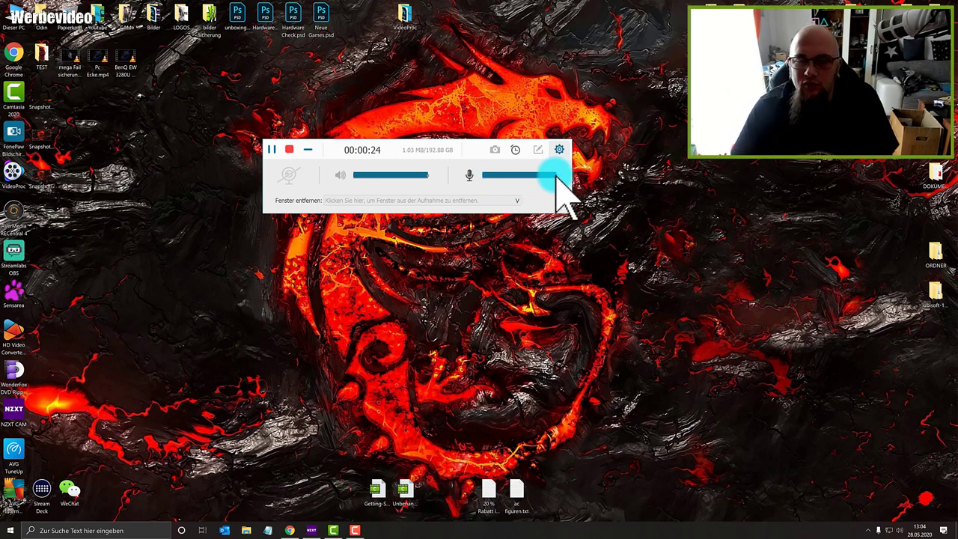
mouse_move(556, 178)
left_mouse_down()
mouse_move(518, 178)
mouse_move(567, 184)
mouse_move(458, 171)
mouse_move(547, 178)
mouse_move(541, 184)
left_mouse_up()
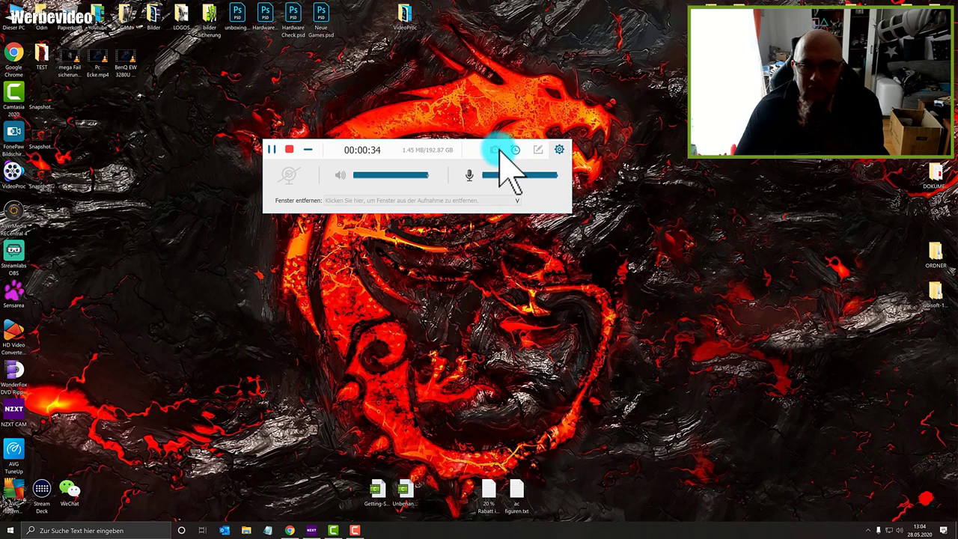
left_click(515, 149)
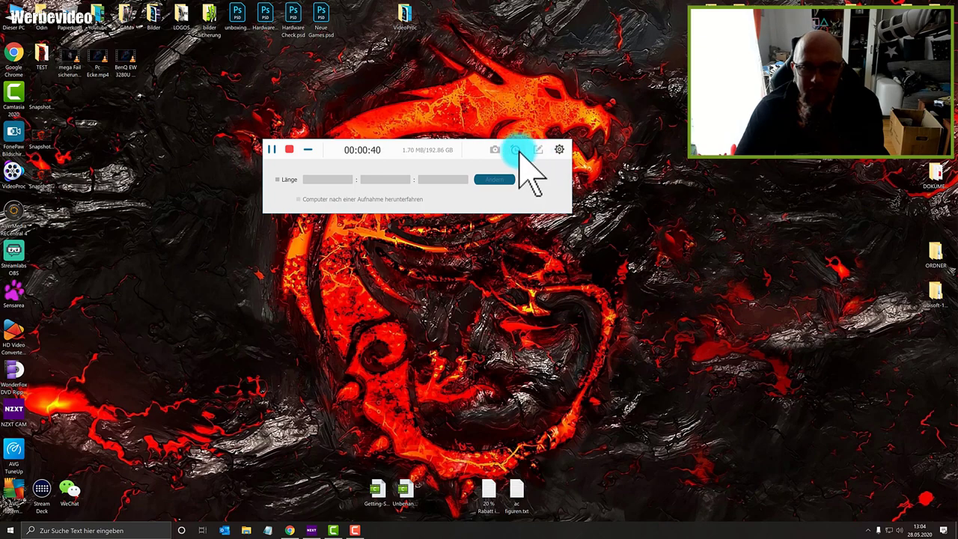
left_click(515, 150)
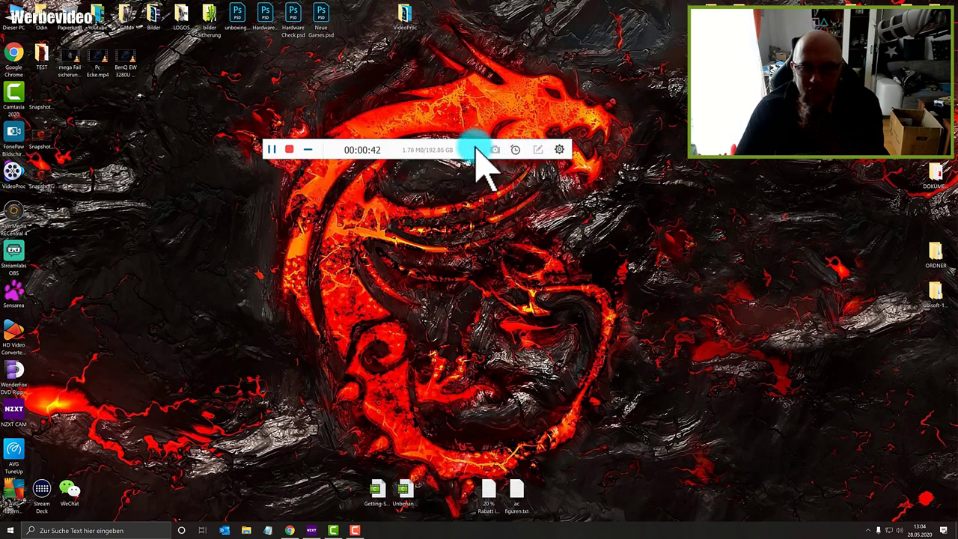
left_click_drag(475, 147, 466, 90)
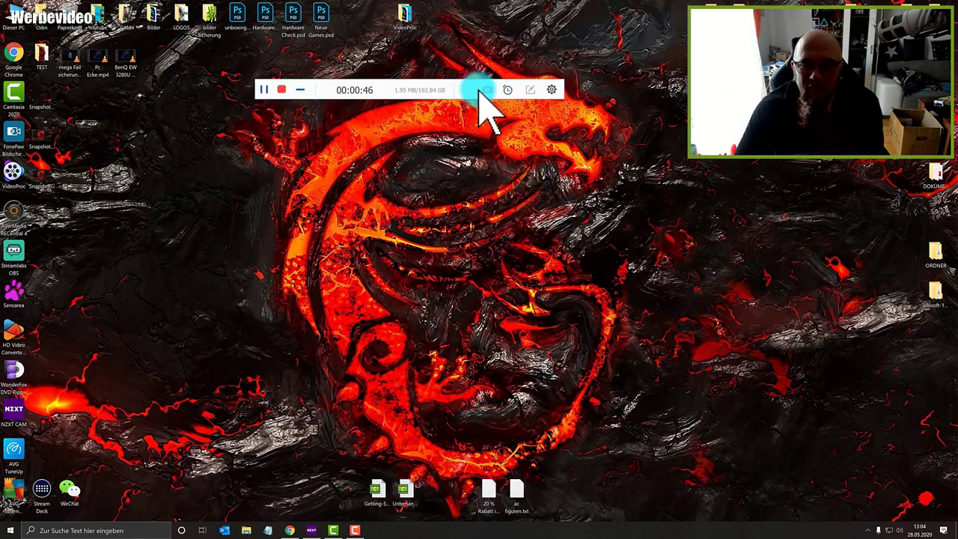
left_click(507, 90)
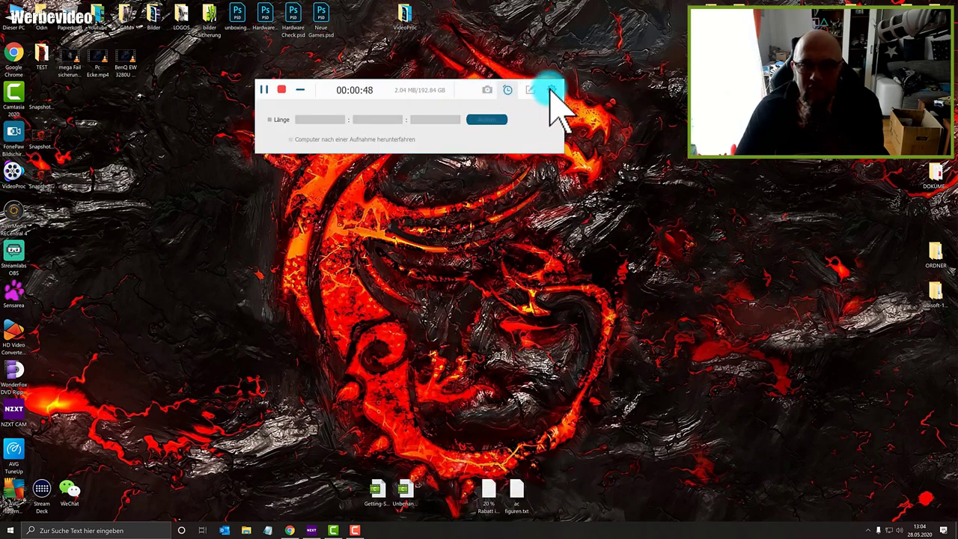
left_click(551, 90)
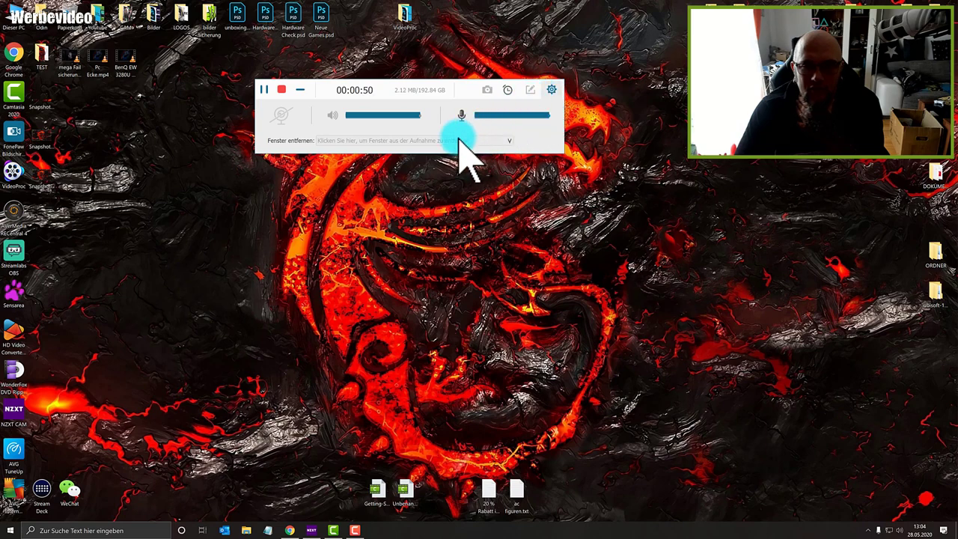
Pause and resume the running audio recording, and stop it to open the preview.
left_click(266, 93)
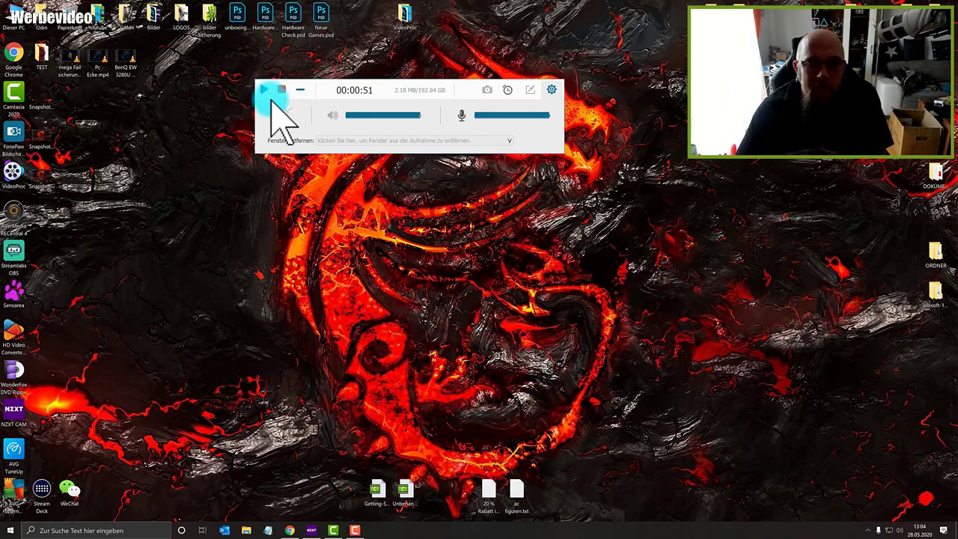
left_click(265, 93)
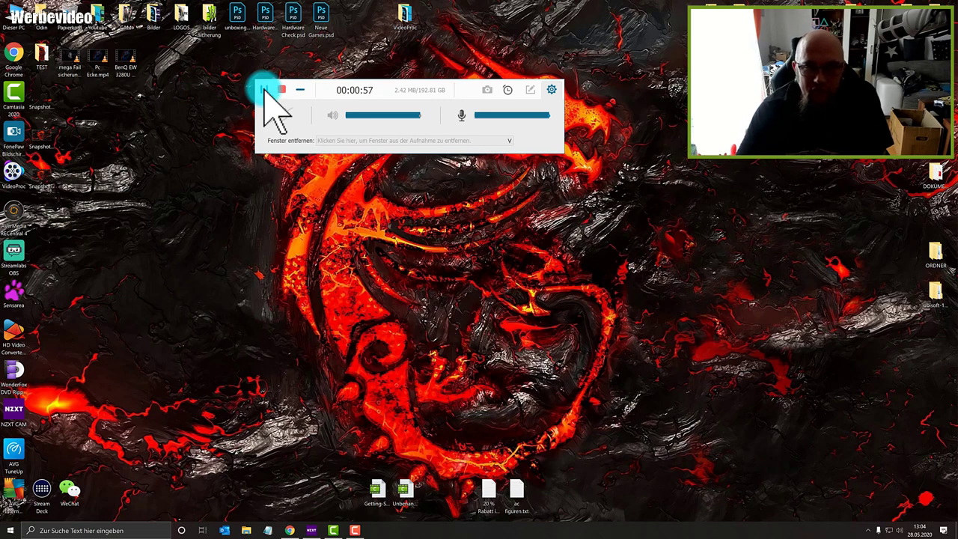
left_click(281, 89)
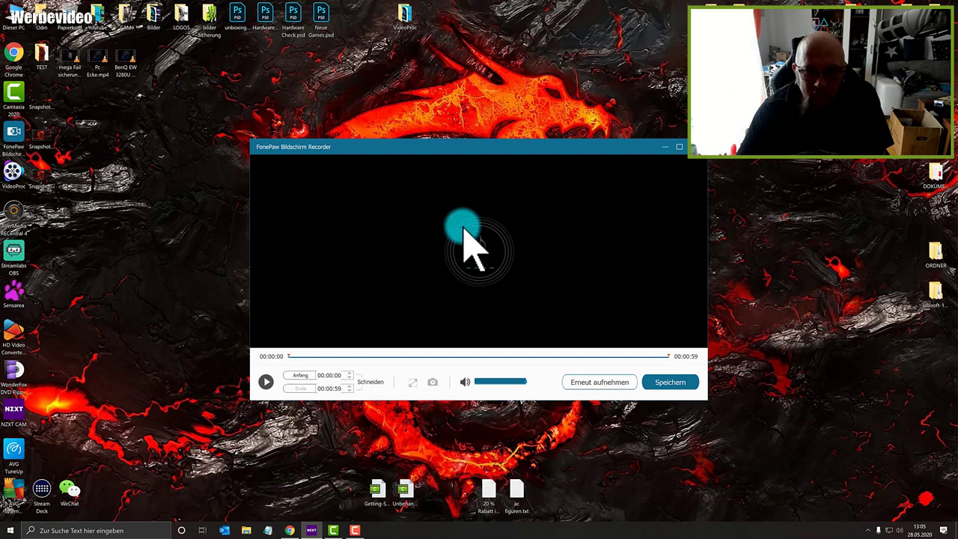
Move the preview window fully into view and play back different passages in the second half of the recorded audio.
mouse_move(476, 147)
left_mouse_down()
mouse_move(483, 123)
mouse_move(458, 143)
left_mouse_up()
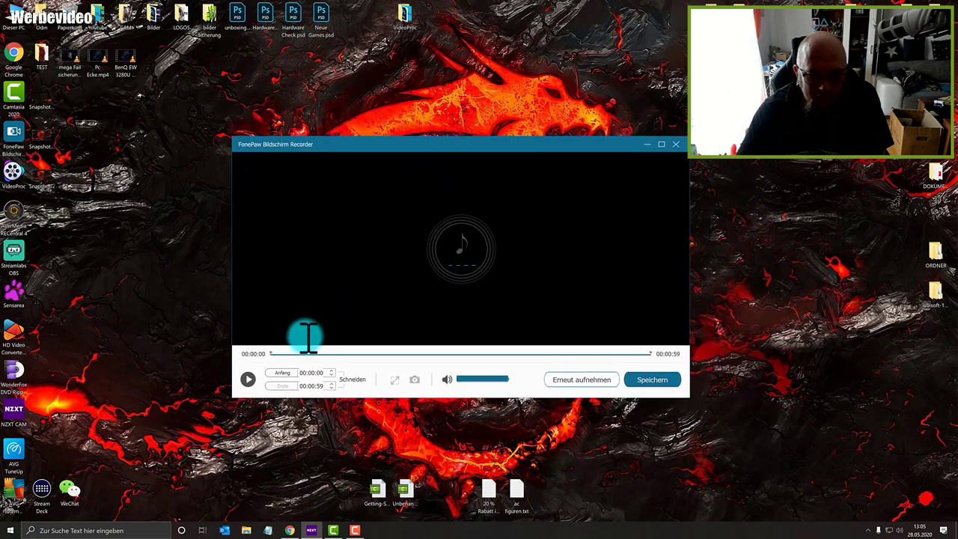
left_click(290, 355)
left_click_drag(326, 360, 501, 359)
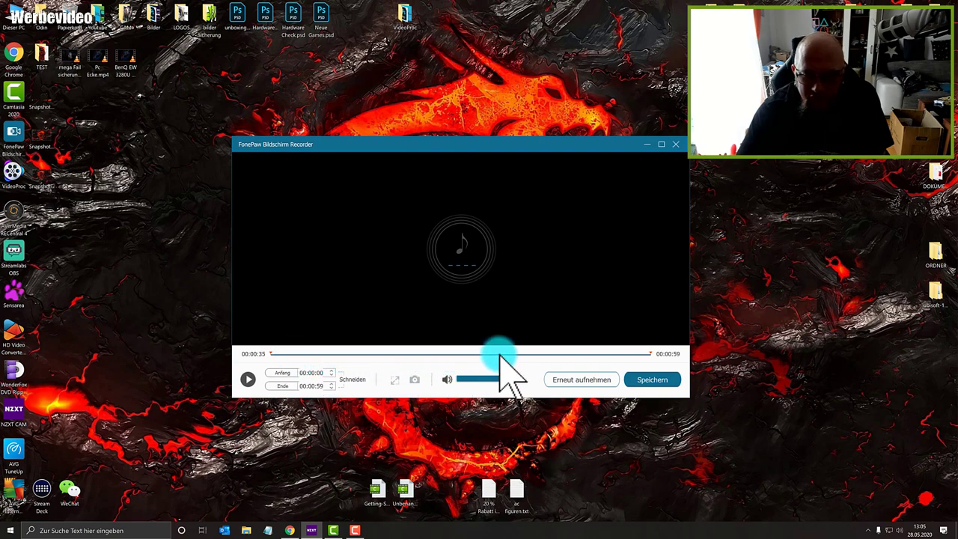
left_click(582, 379)
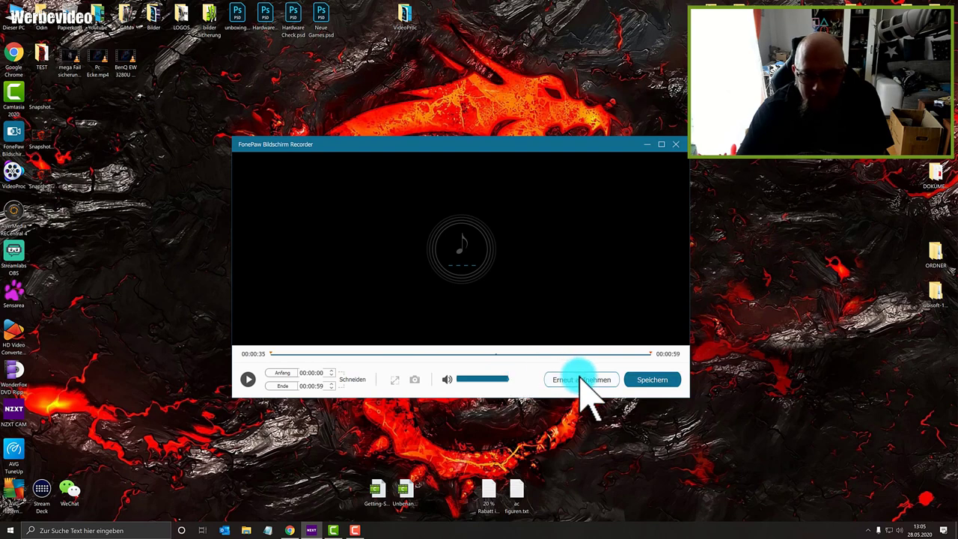
left_click(248, 379)
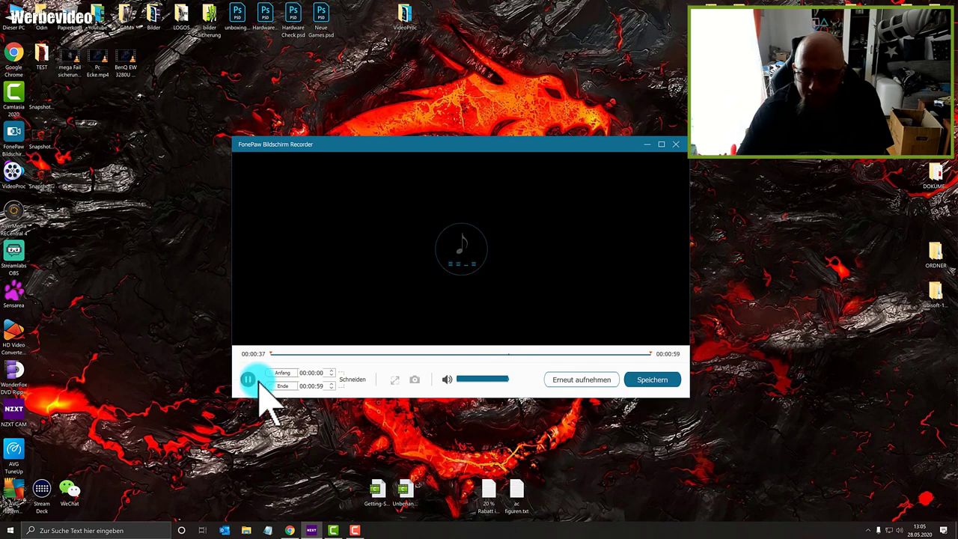
left_click(633, 354)
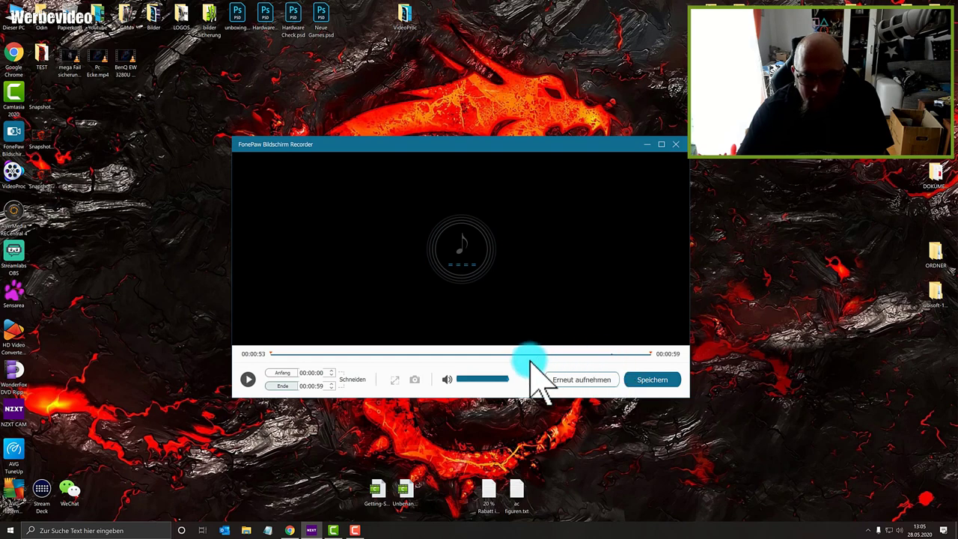
left_click(248, 379)
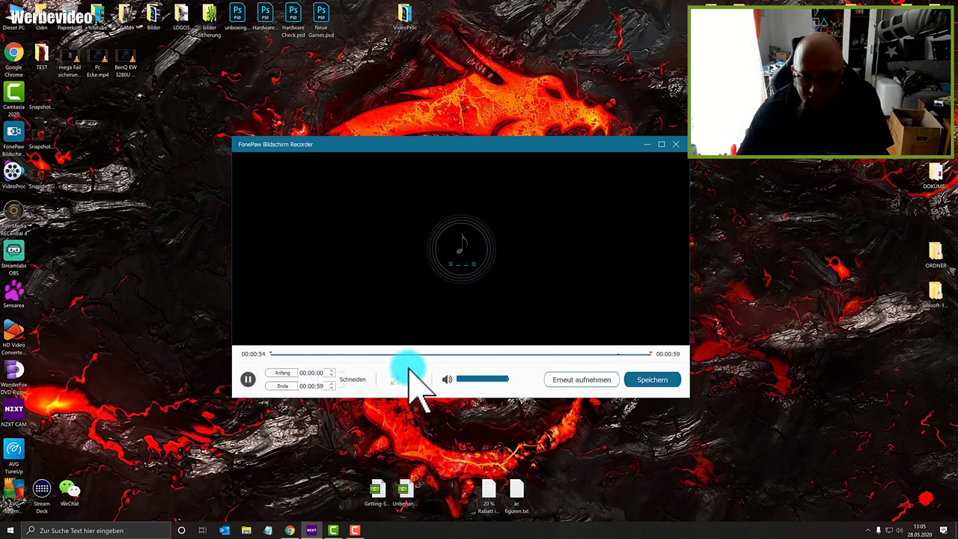
left_click(602, 355)
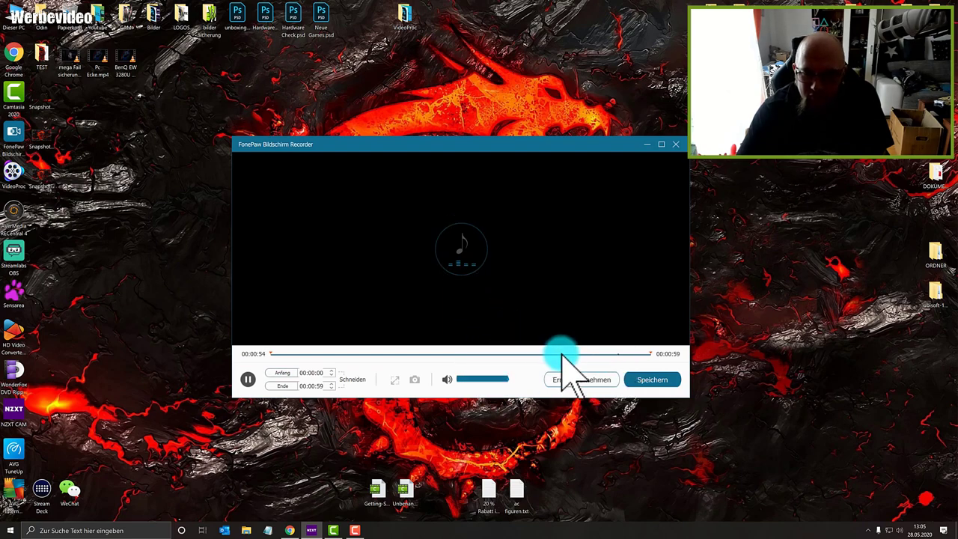
left_click(247, 380)
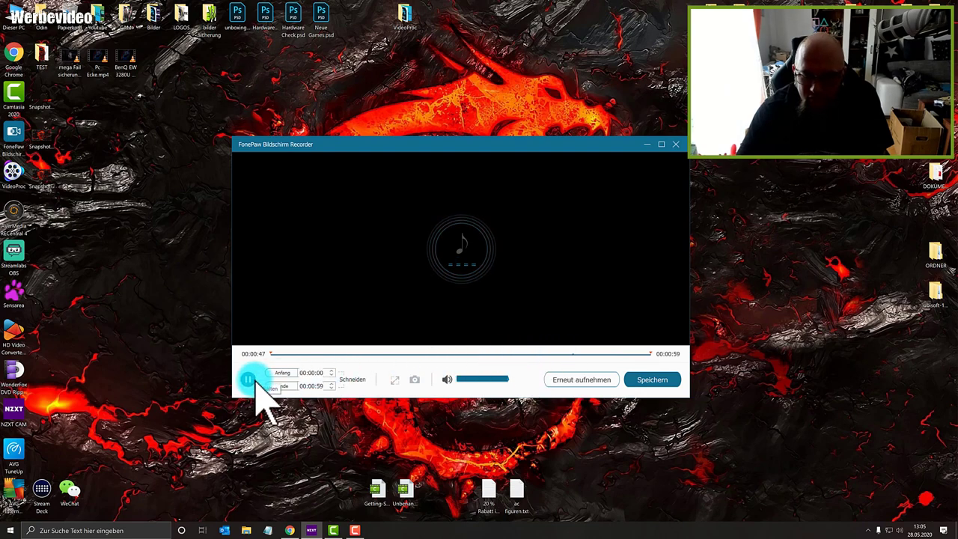
left_click(454, 407)
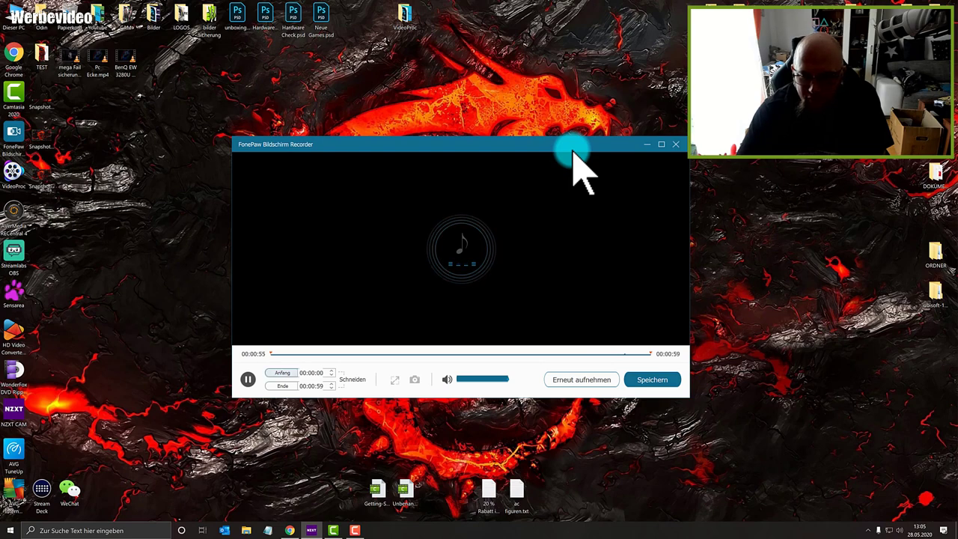
left_click(248, 379)
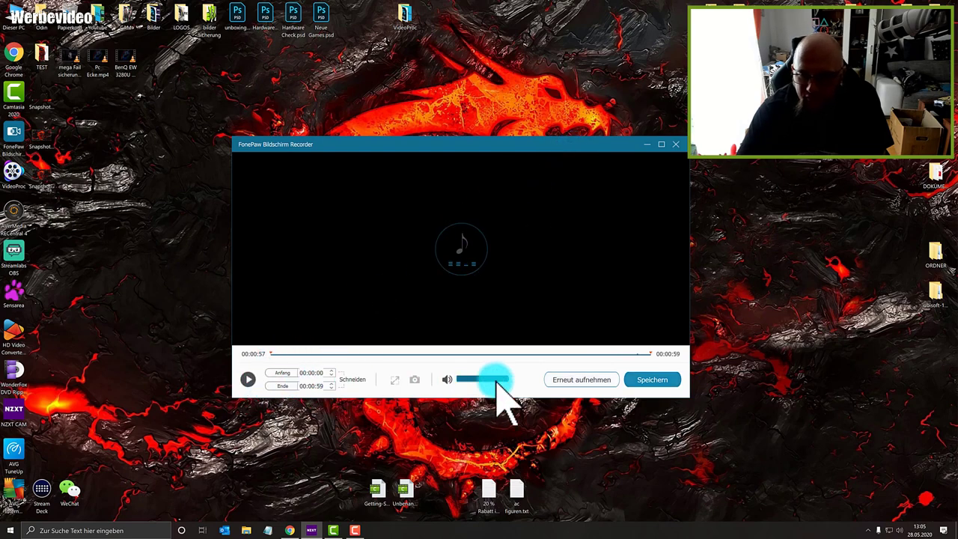
Save the audio recording to the desktop's TEST folder, and test the new MP3 from the history in the music player.
left_click(652, 381)
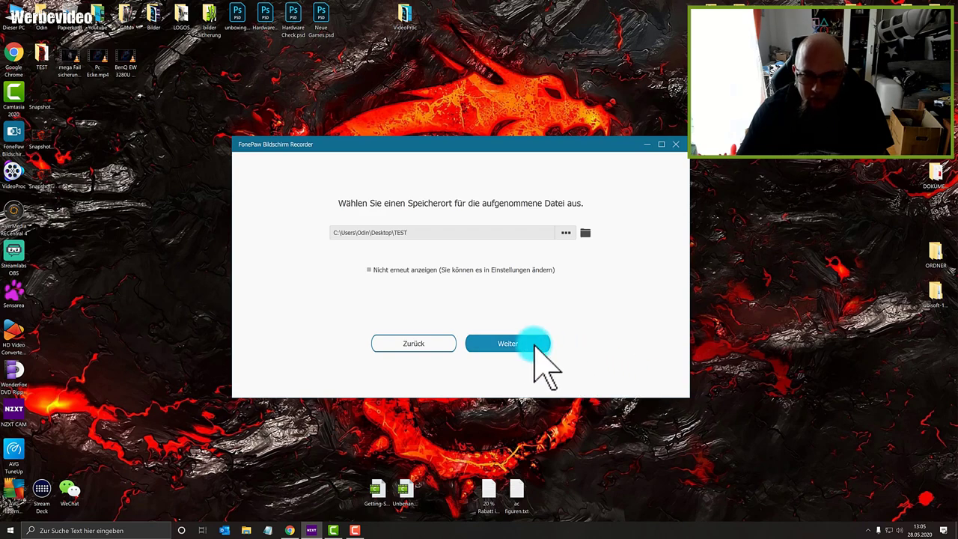
left_click(533, 345)
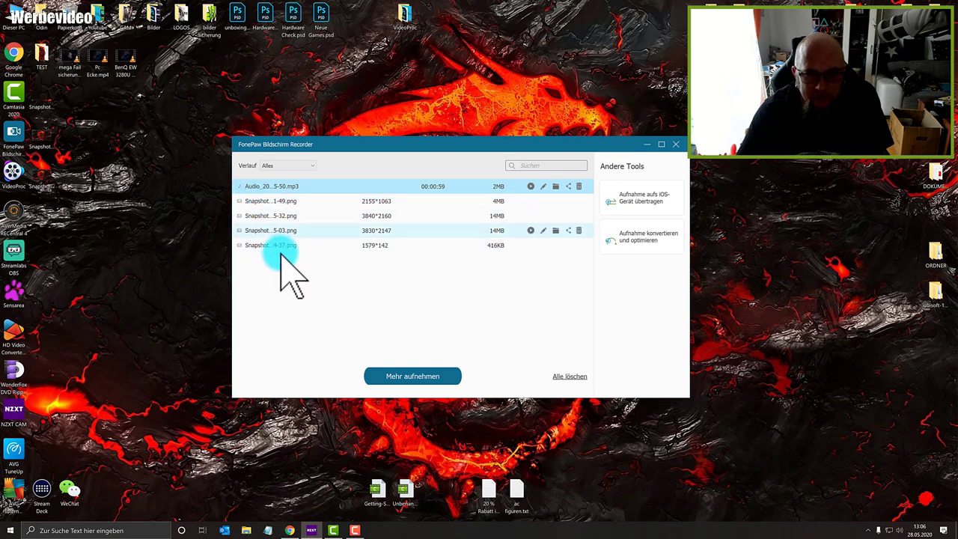
left_click(531, 187)
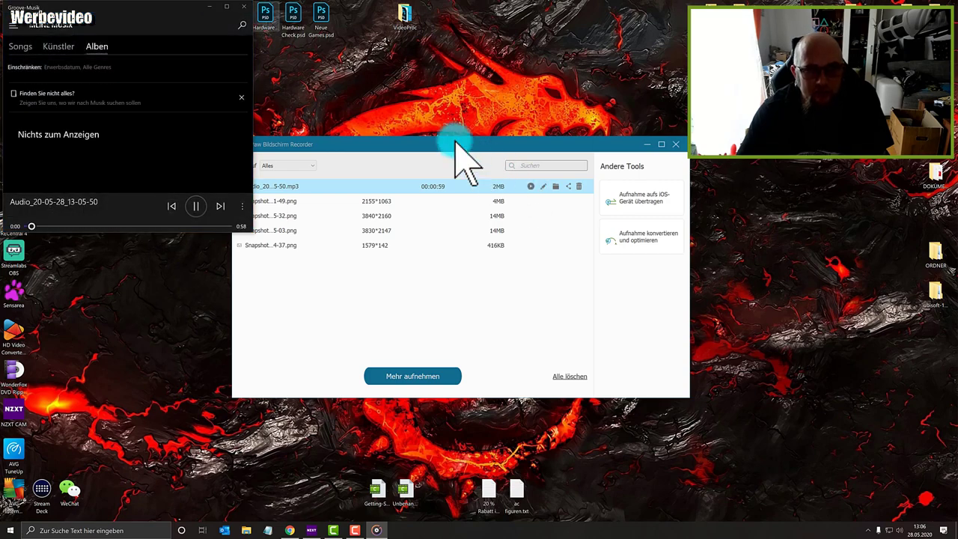
left_click(243, 6)
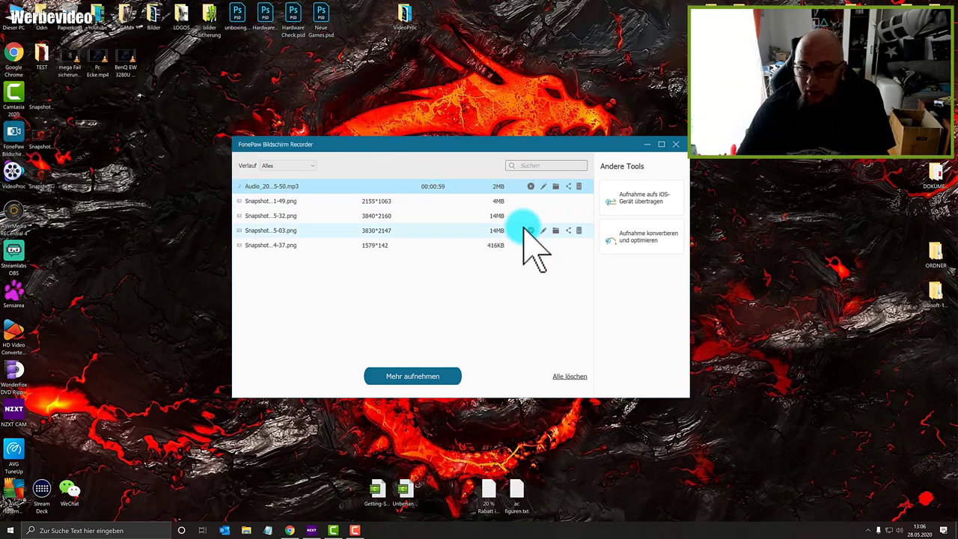
Look over the rename prompt, storage folder and sharing options for the audio recording in the history.
left_click(543, 187)
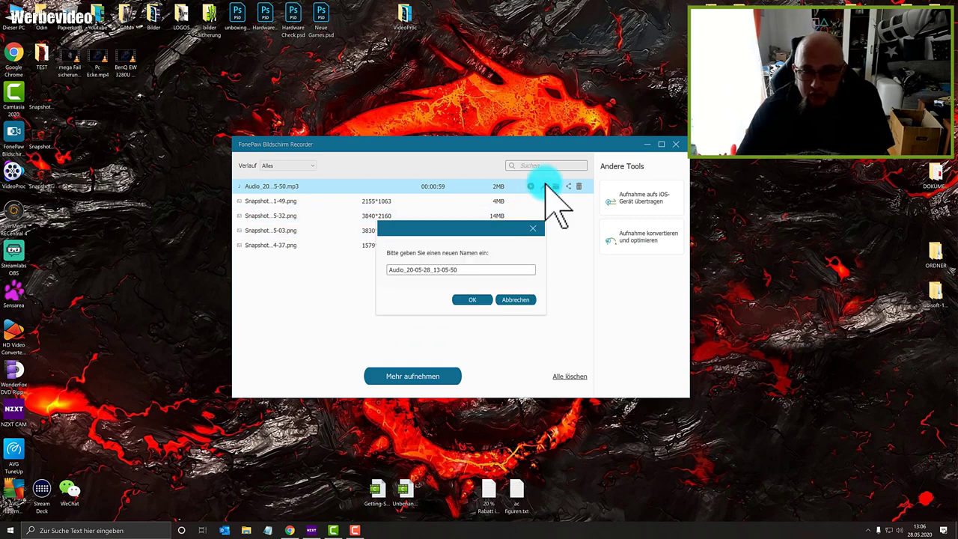
left_click(533, 229)
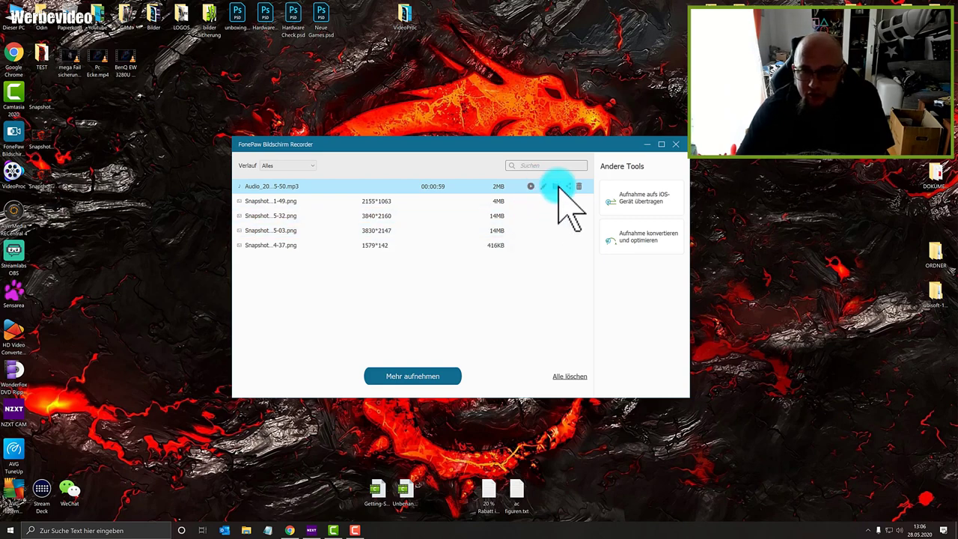
left_click(557, 186)
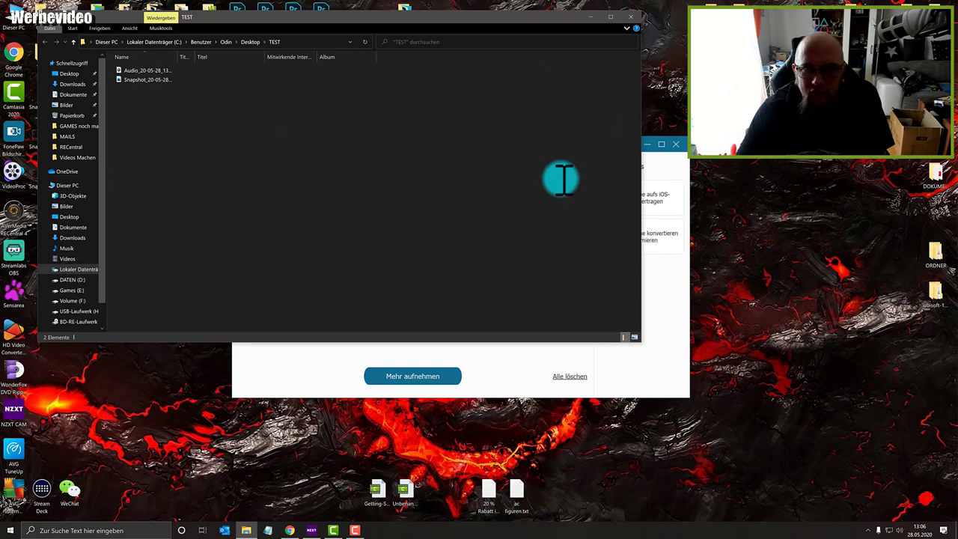
left_click(637, 16)
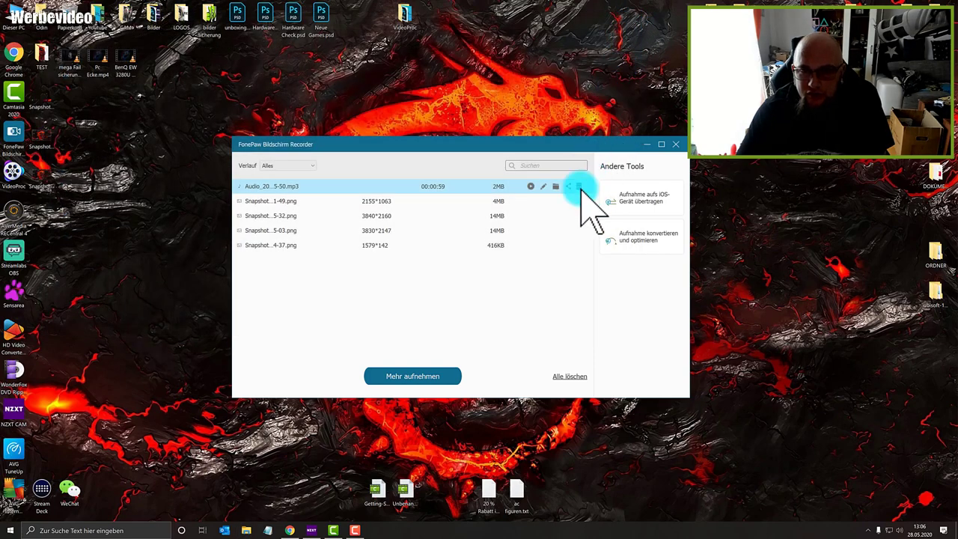
left_click(568, 186)
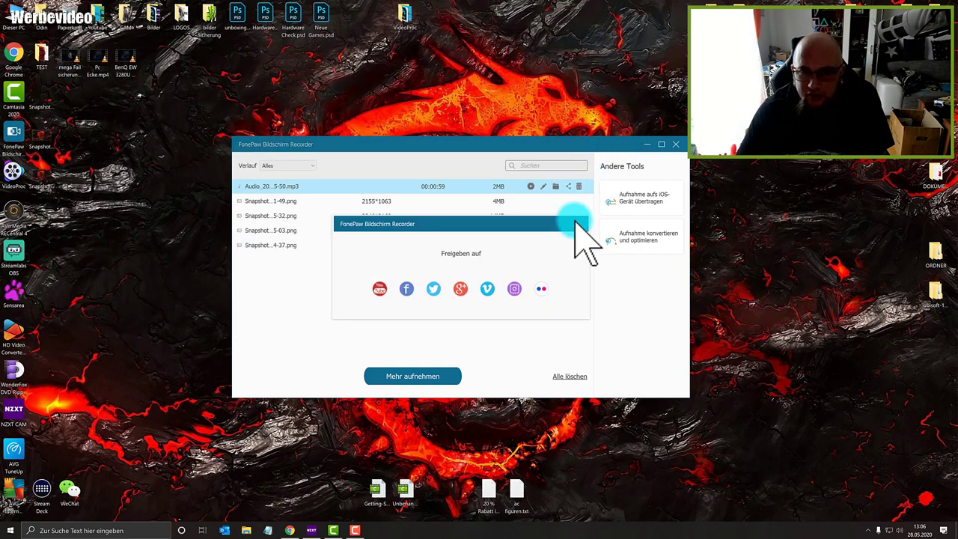
left_click(577, 224)
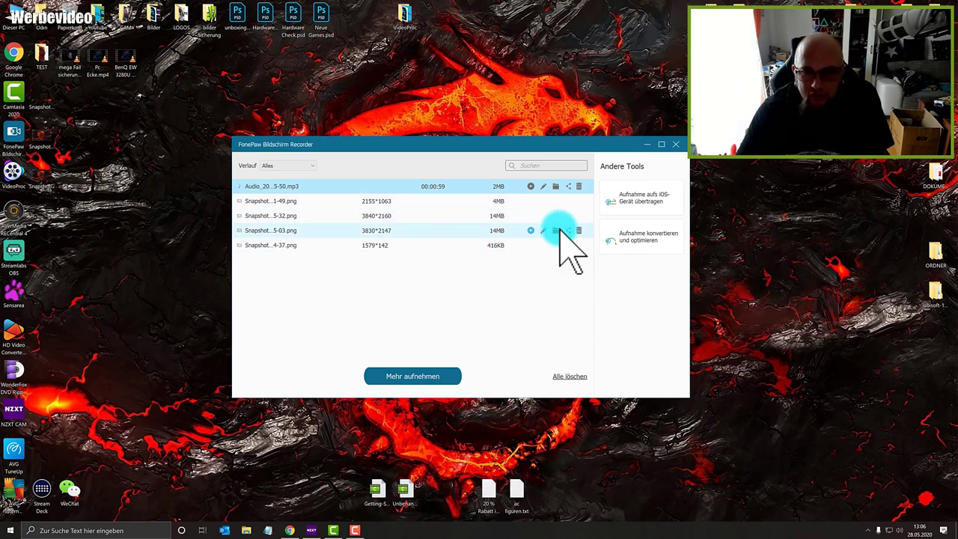
Preview the 3830*2147 snapshot from the recording history and close the preview.
left_click(531, 230)
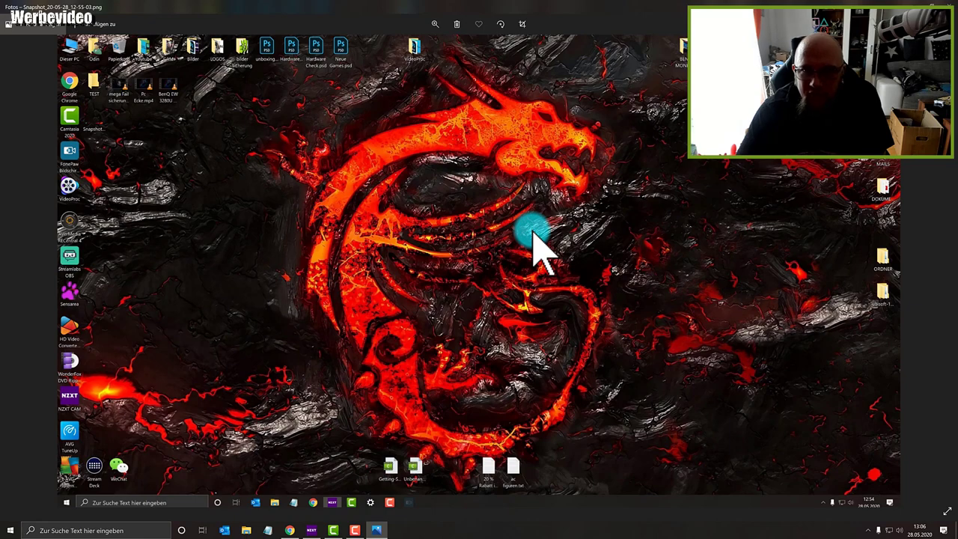
left_click(945, 6)
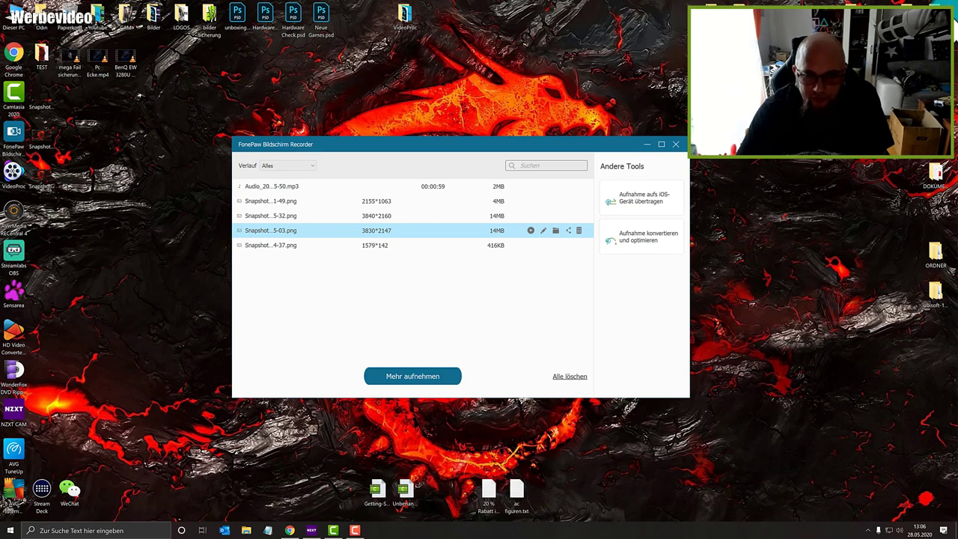
Return from the history to the recorder and switch the recording preset from audio to video.
left_click(418, 377)
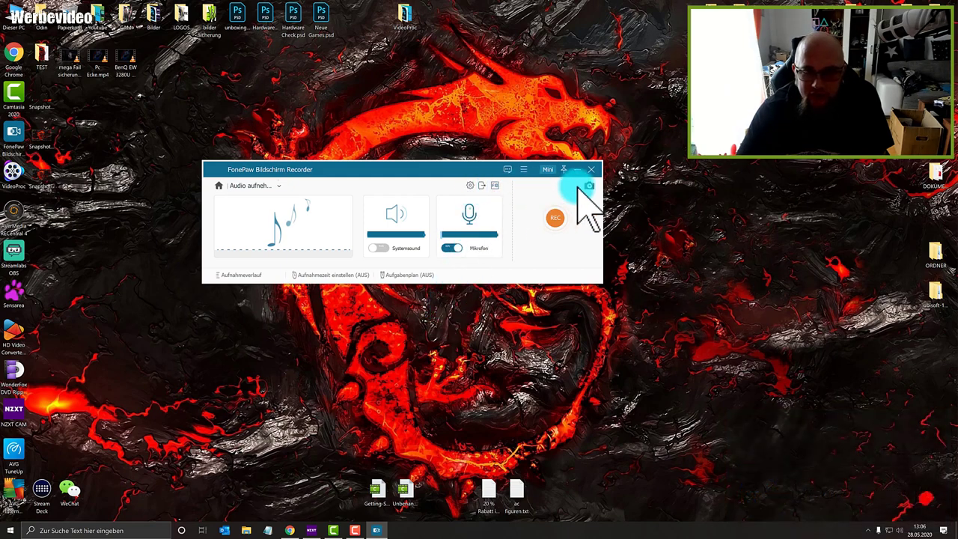
left_click(254, 186)
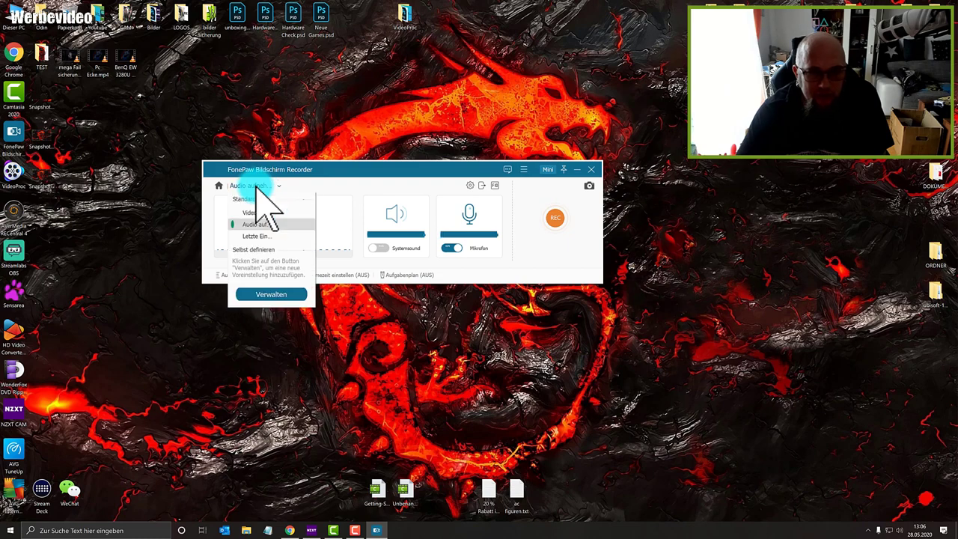
left_click(255, 213)
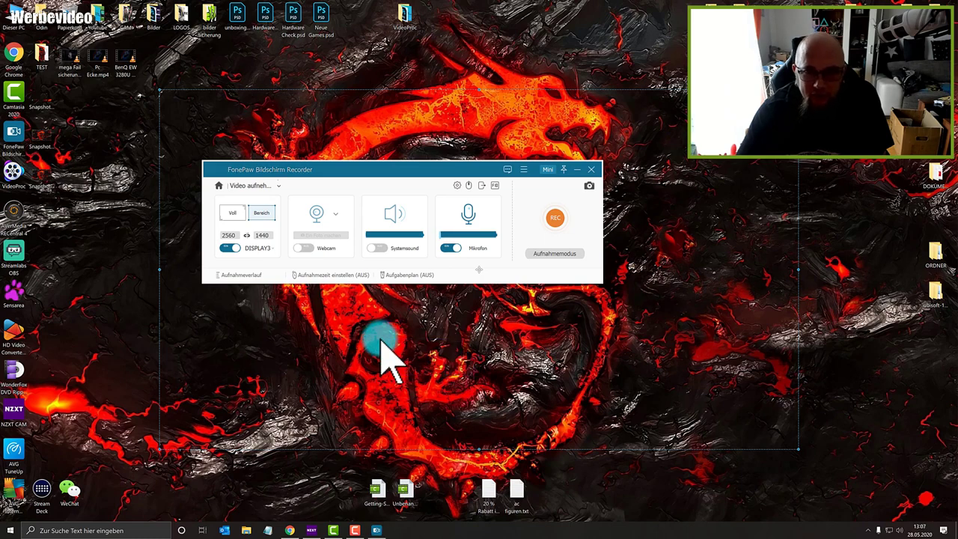
Minimise the recorder to the system tray and restore its main window from there.
left_click(591, 170)
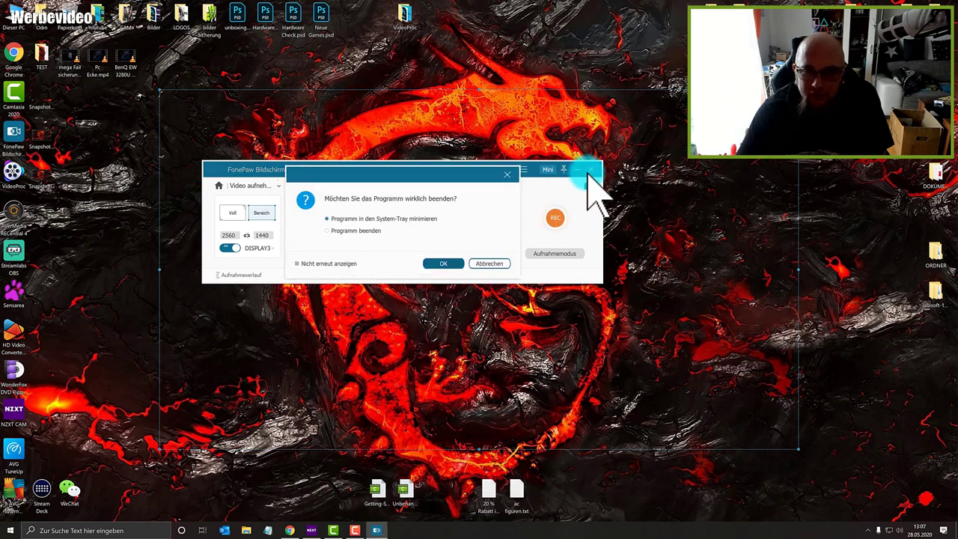
left_click(444, 266)
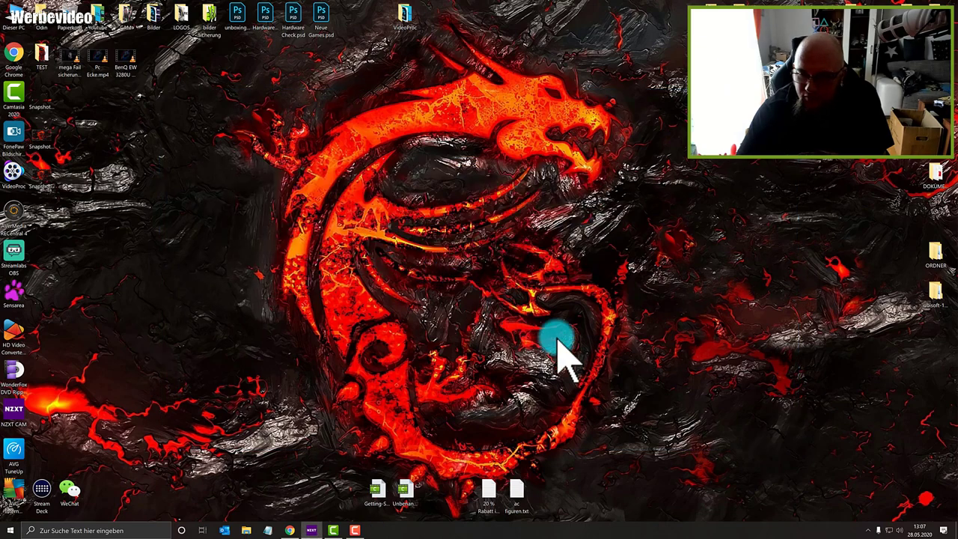
left_click(867, 528)
left_click(861, 513)
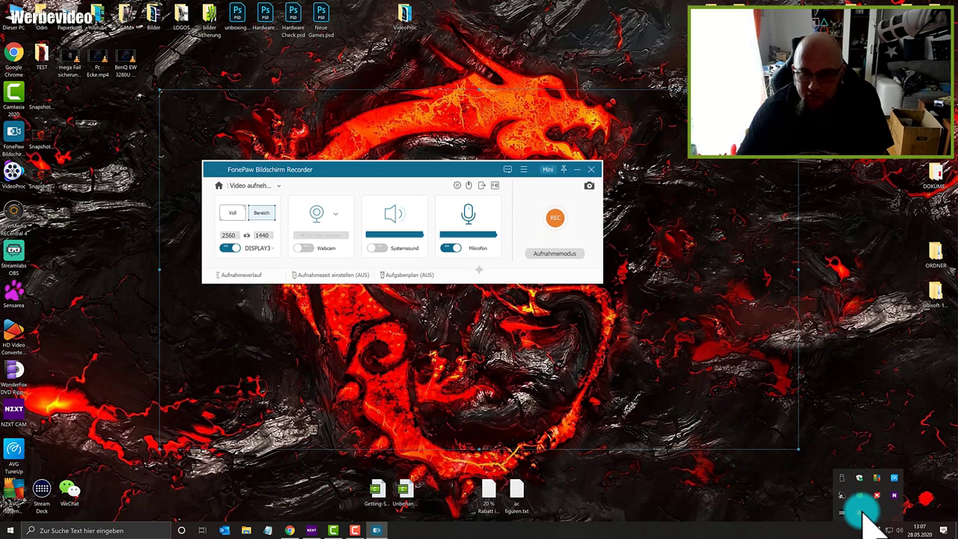
Send the recorder to the system tray again and quit the program from there.
left_click(591, 170)
left_click(448, 263)
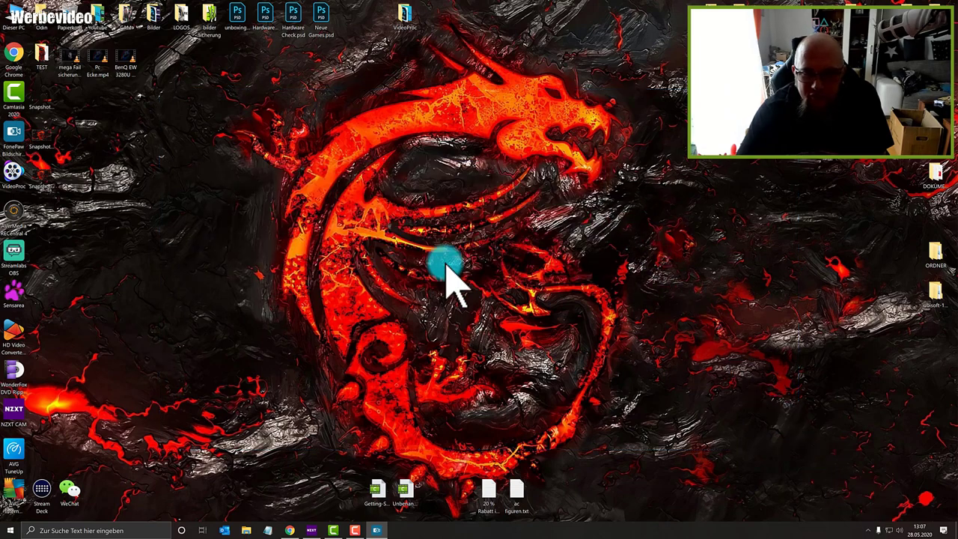
left_click(869, 530)
right_click(869, 510)
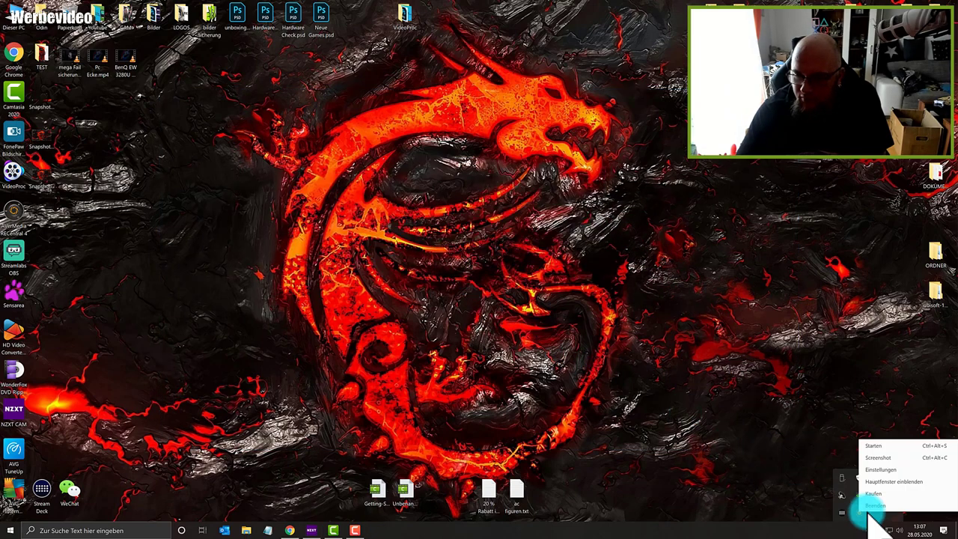
left_click(875, 504)
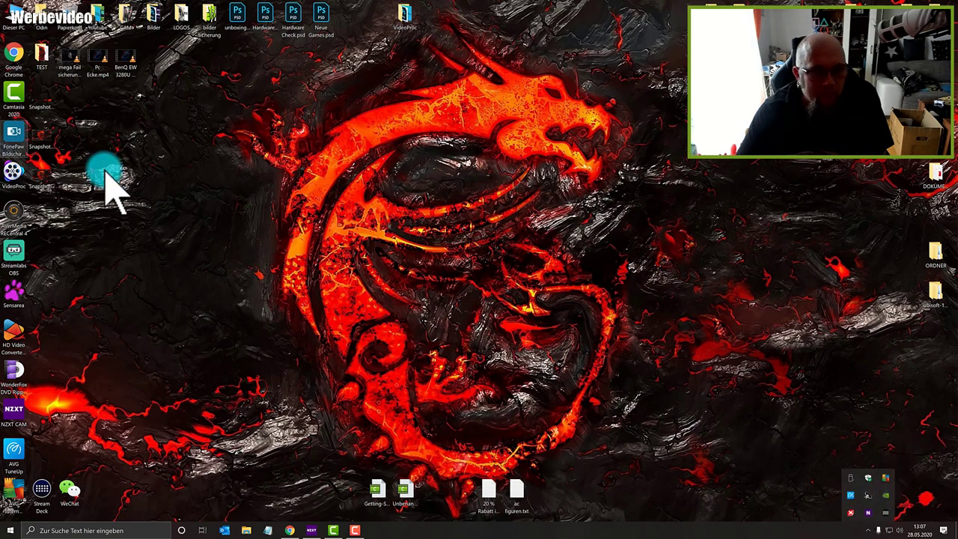
Relaunch FonePaw Bildschirm Recorder, shift its window slightly, and turn on the webcam.
double_click(15, 137)
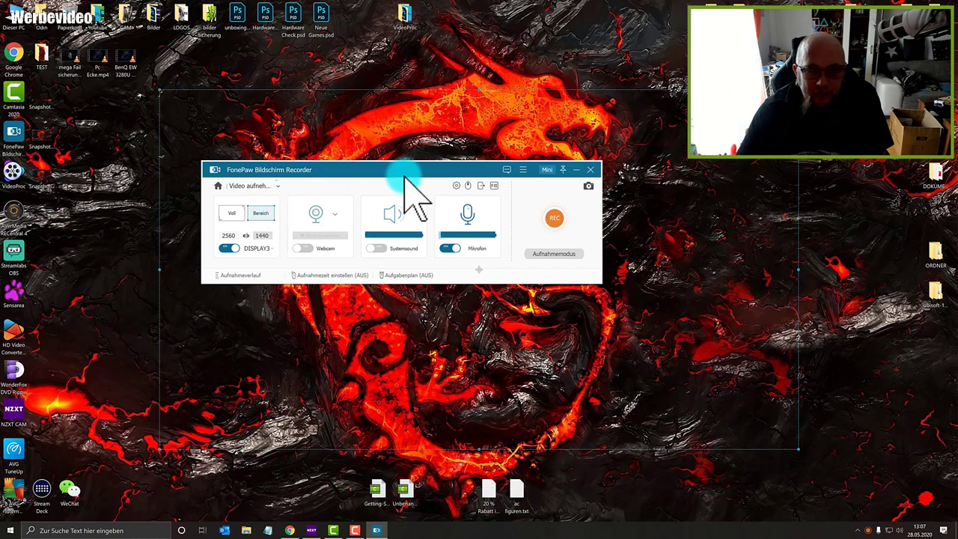
left_click_drag(405, 179, 415, 177)
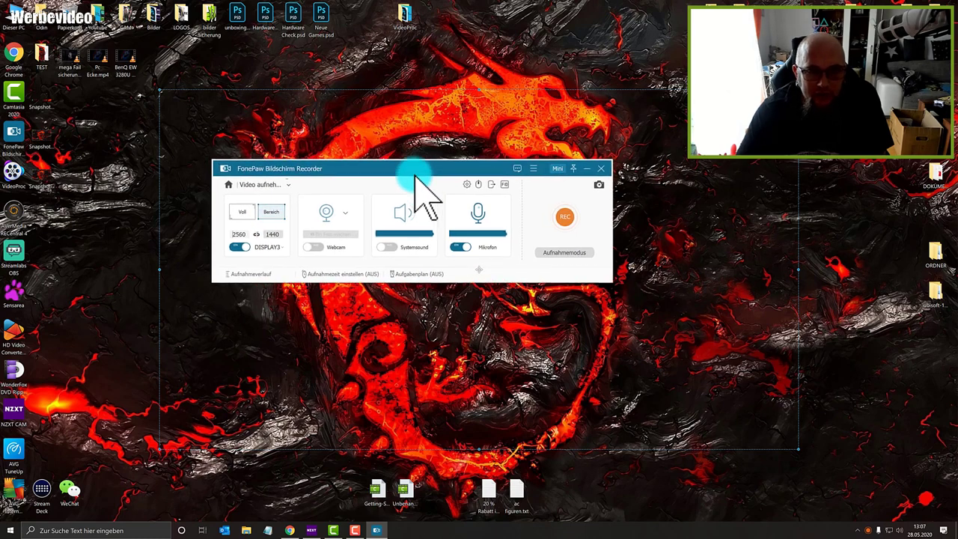
left_click(320, 247)
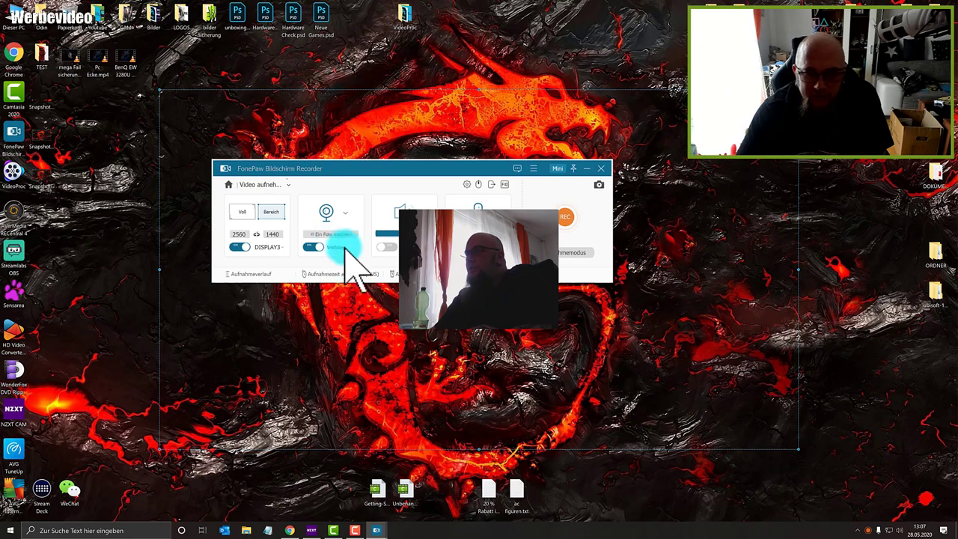
Set the recording area to full screen and place the webcam overlay in the lower-right corner of the desktop.
left_click_drag(496, 291, 674, 300)
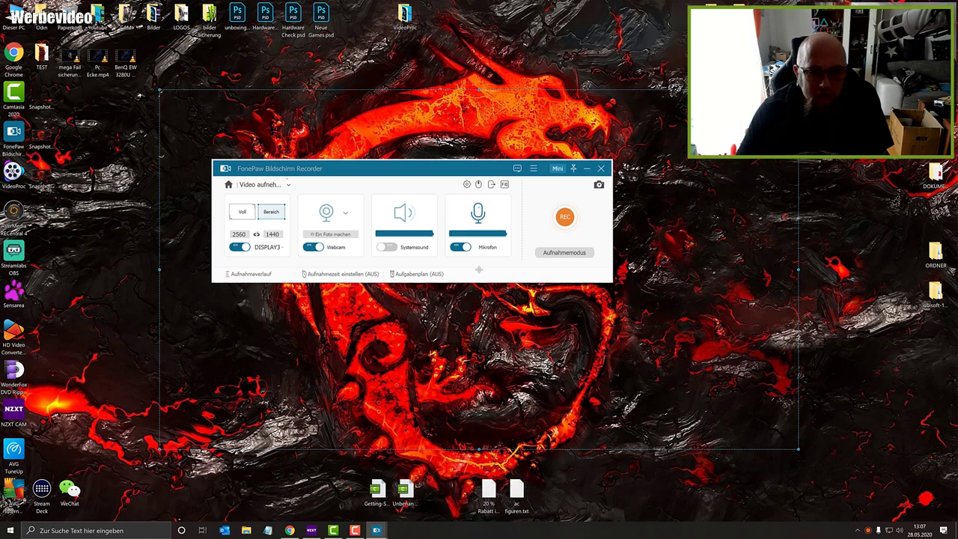
left_click(242, 212)
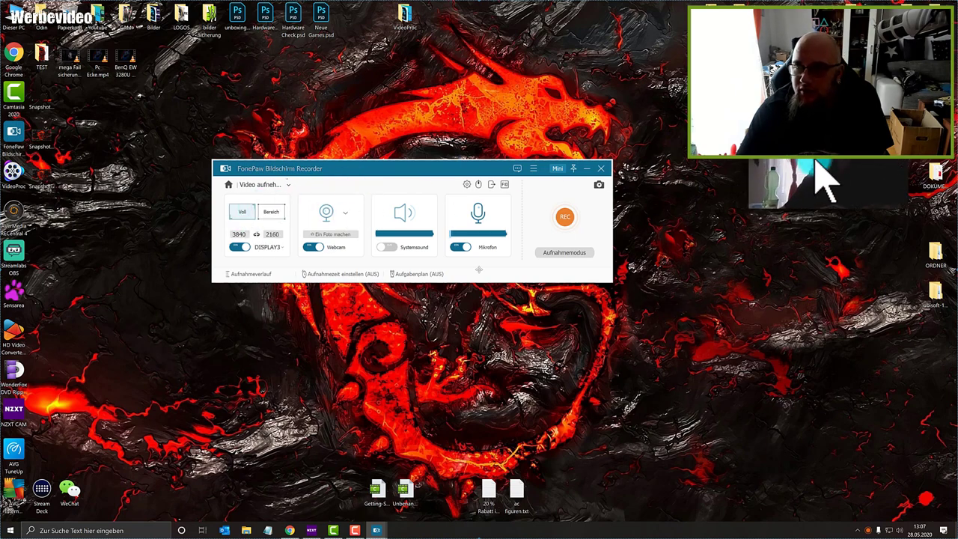
left_click(800, 225)
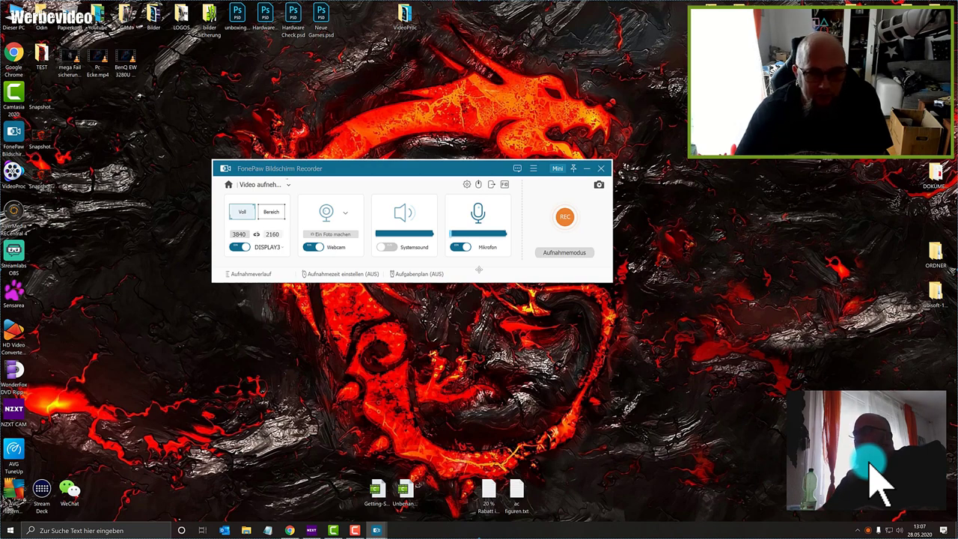
Check the list of available webcam devices and turn on system sound recording.
left_click(344, 212)
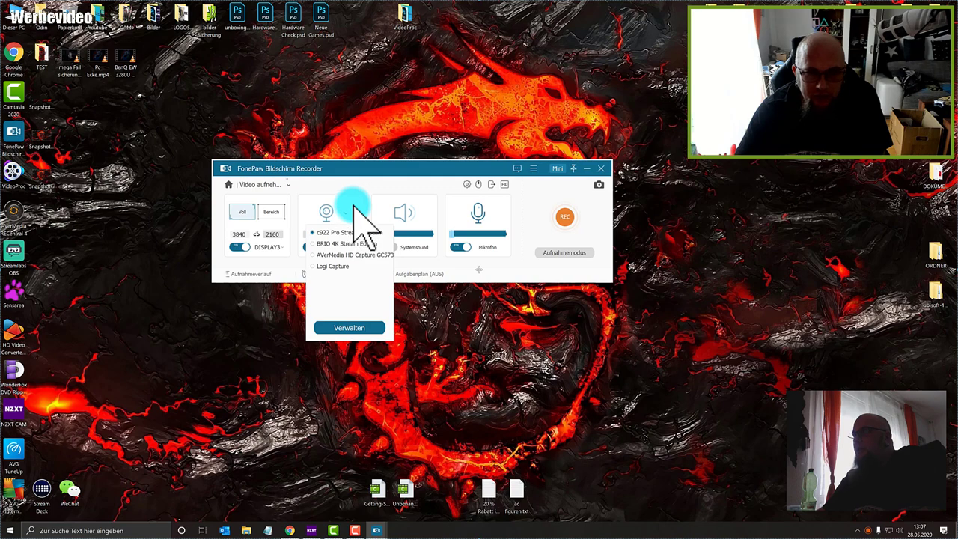
left_click(358, 213)
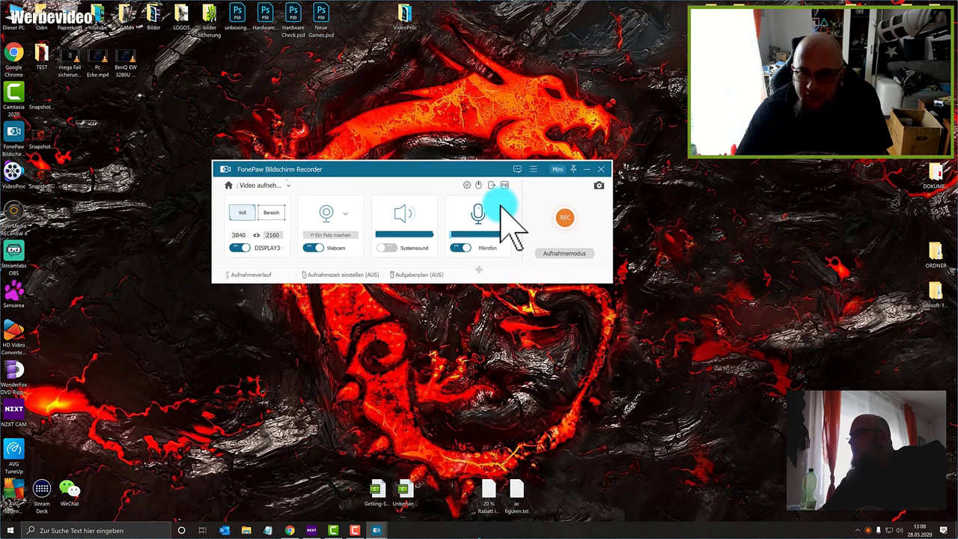
left_click(388, 248)
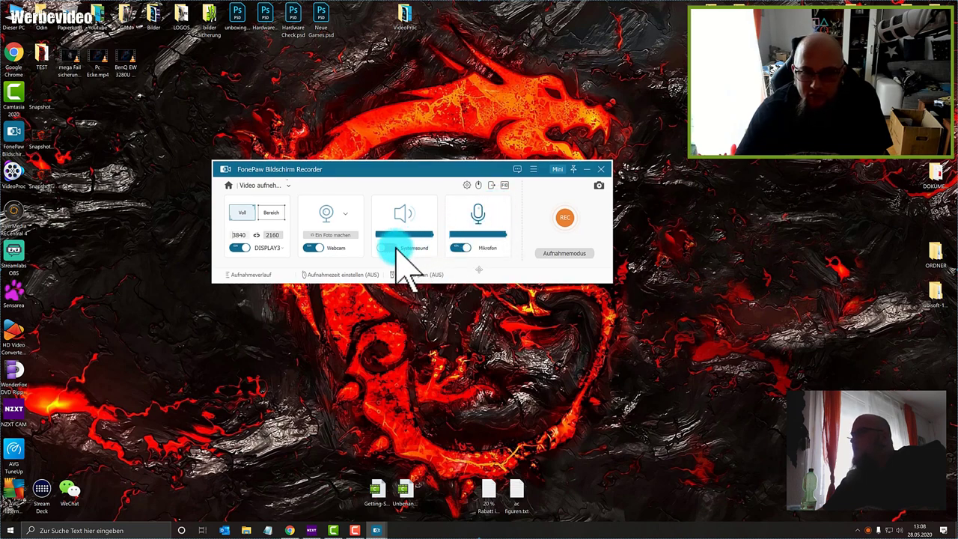
Try AVerMedia HD Capture GC573 as the webcam source and view its settings and preview.
left_click(344, 214)
left_click(343, 246)
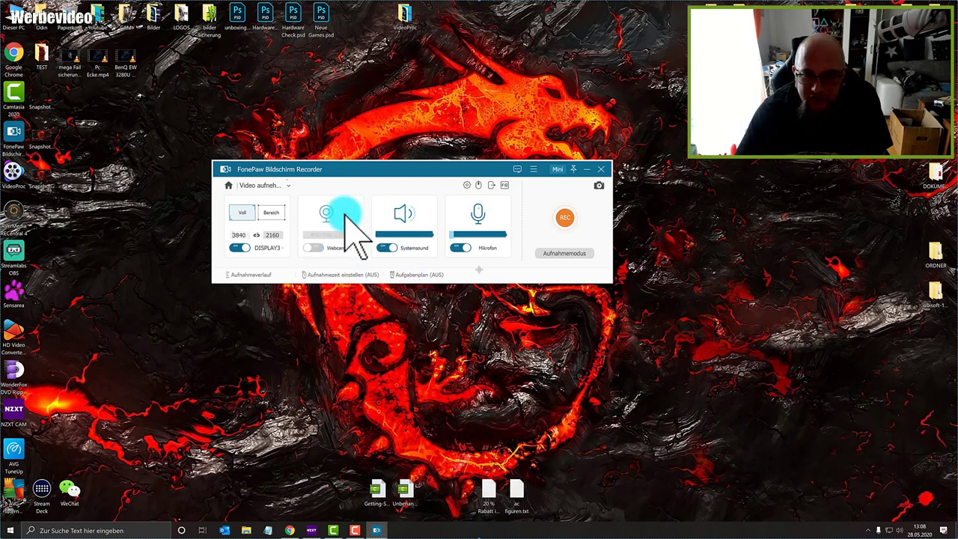
left_click(345, 216)
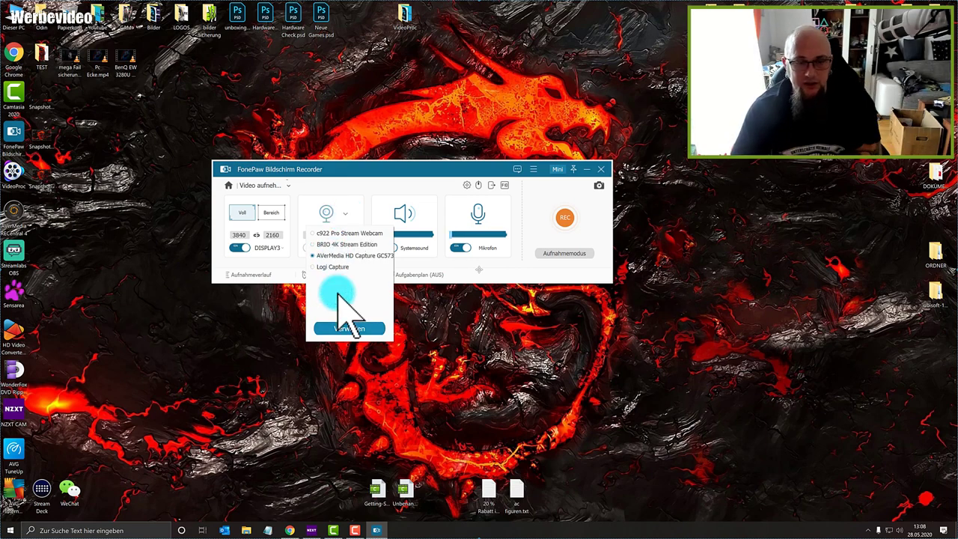
left_click(345, 329)
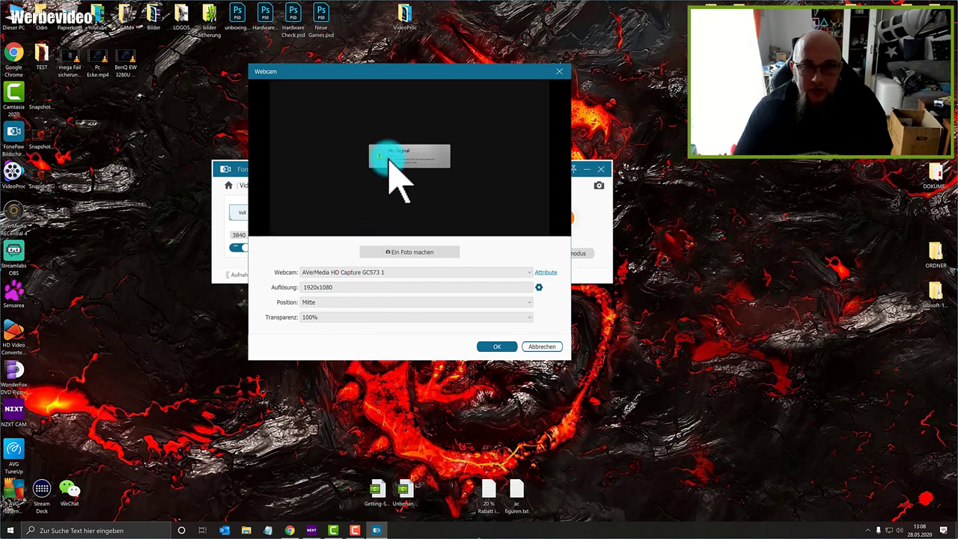
left_click(559, 72)
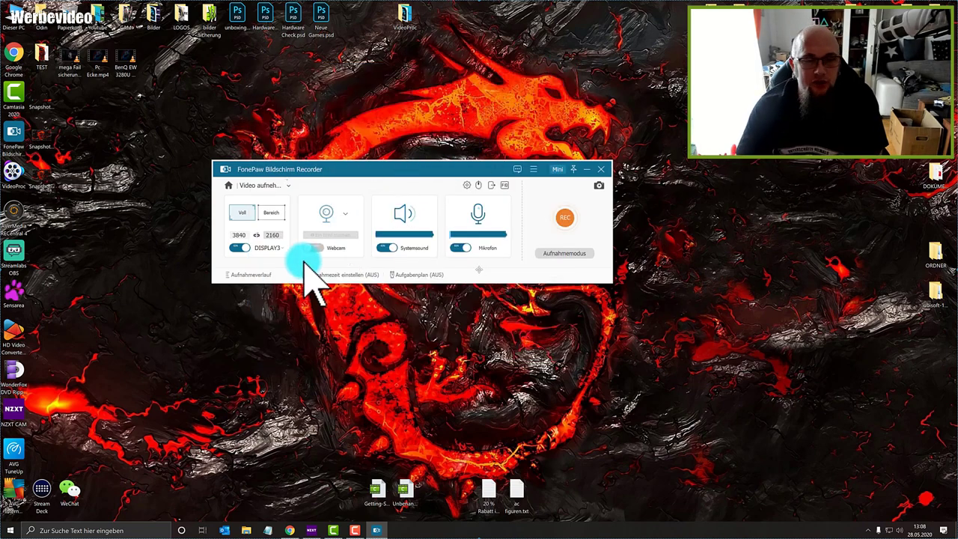
Try Logi Capture as the webcam source and view its settings and preview.
left_click(345, 215)
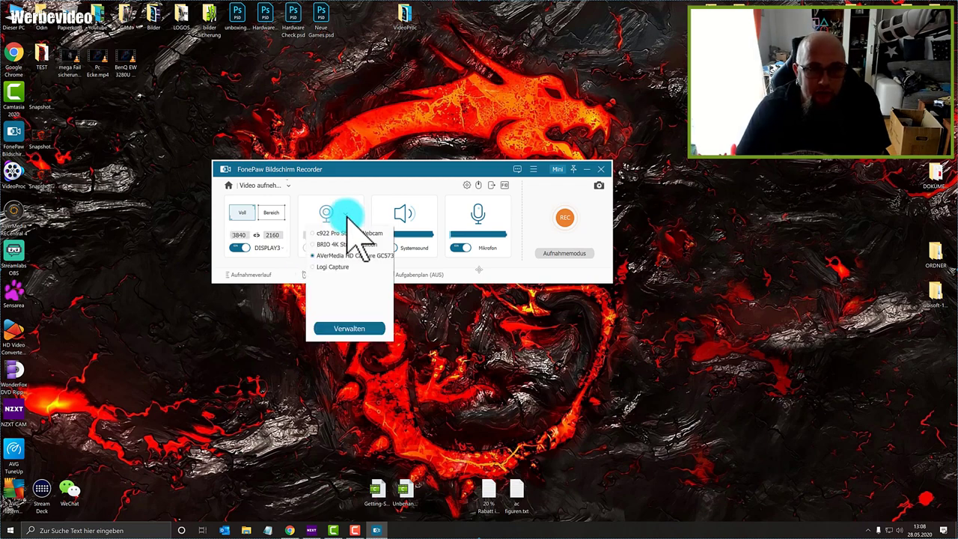
left_click(349, 329)
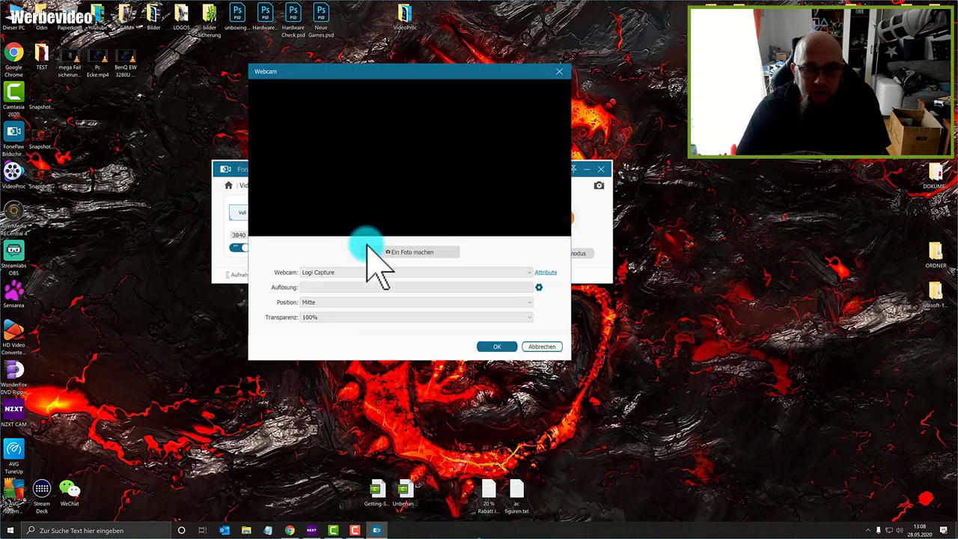
left_click(560, 72)
Open the c922 Pro Stream Webcam settings and set its output size to 1280 x 720 with YUY2 compression.
left_click(345, 215)
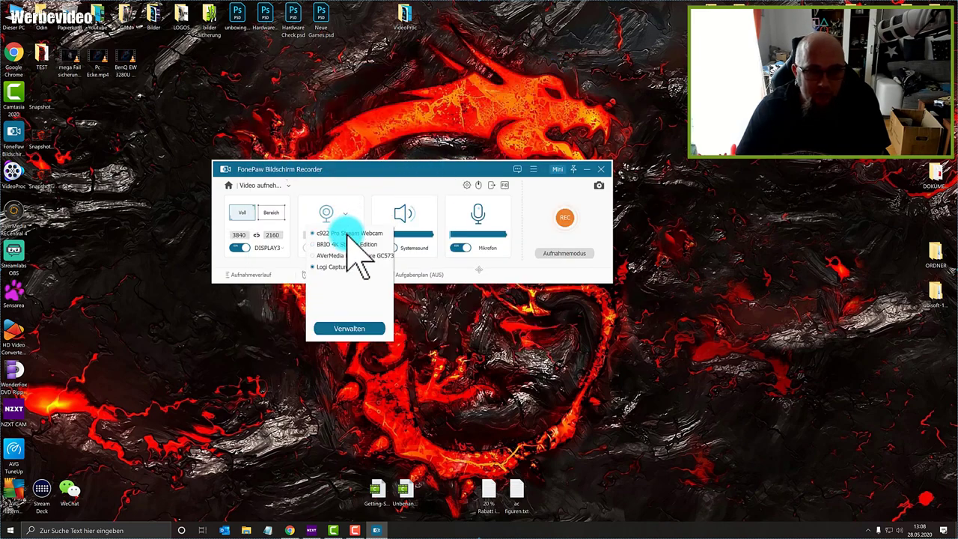
left_click(352, 328)
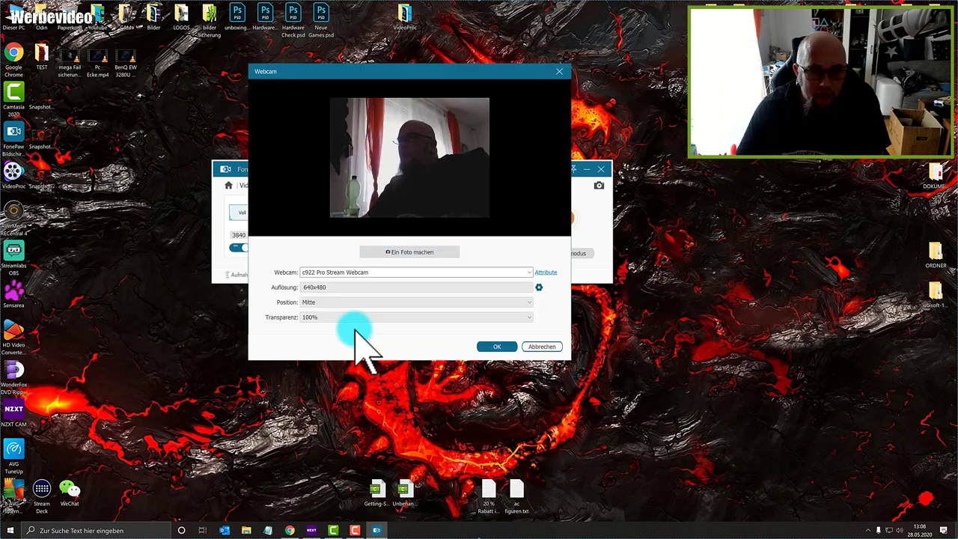
left_click(334, 287)
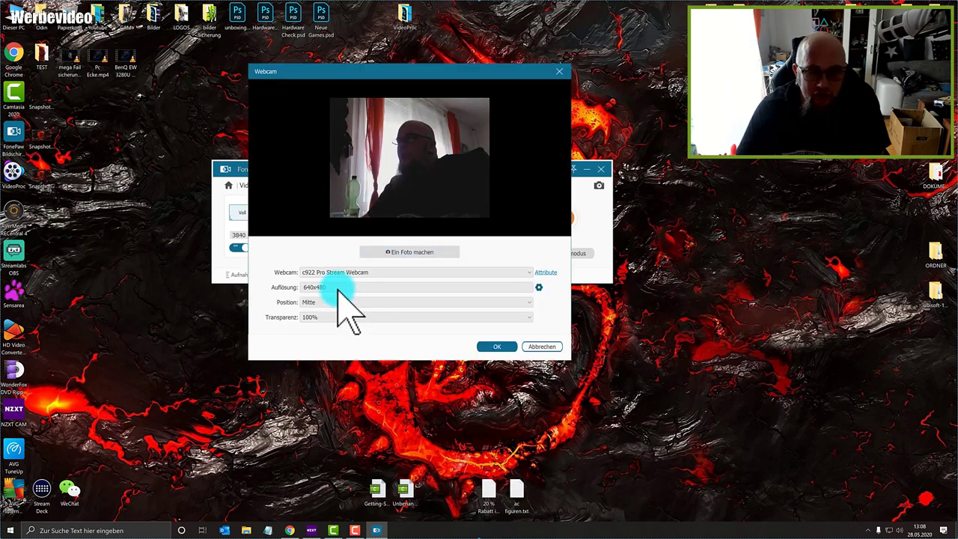
left_click(538, 288)
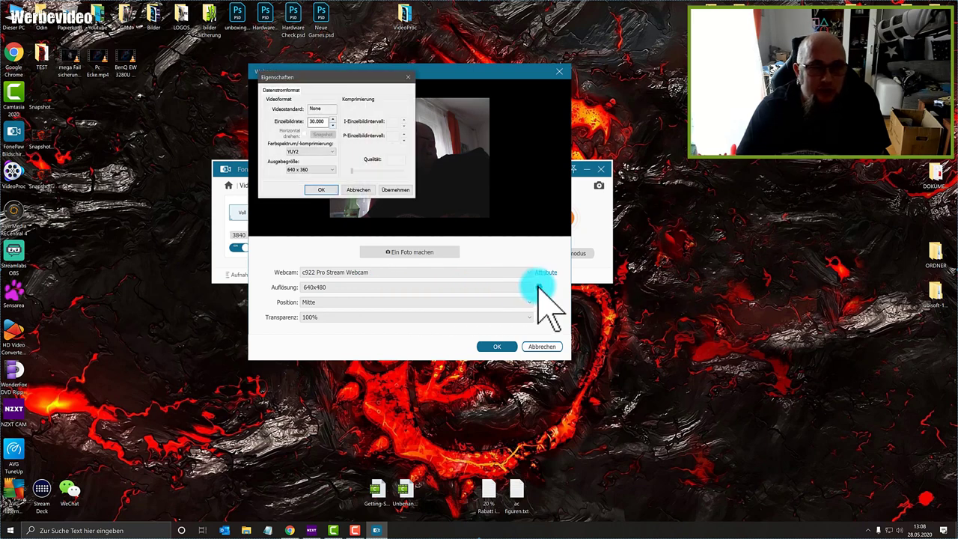
left_click(313, 169)
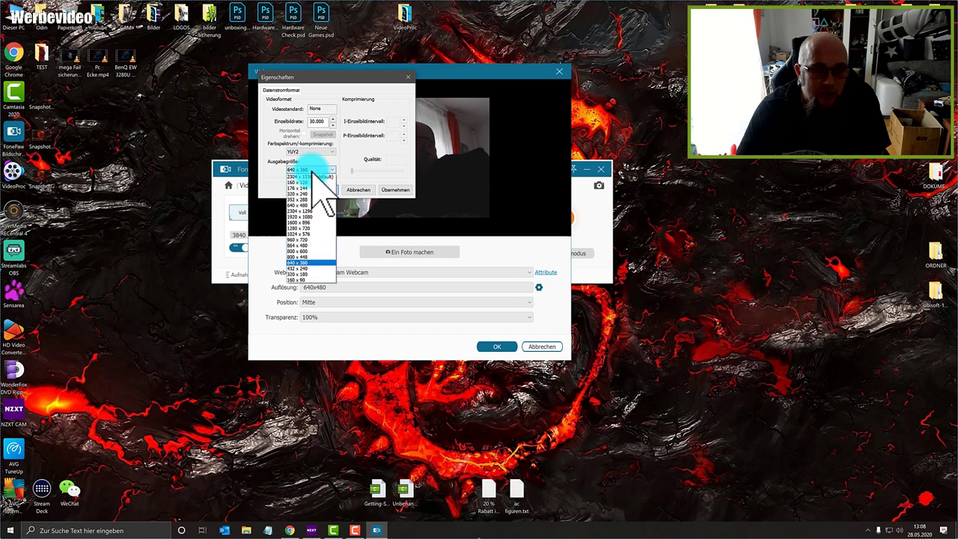
left_click(314, 229)
left_click(321, 189)
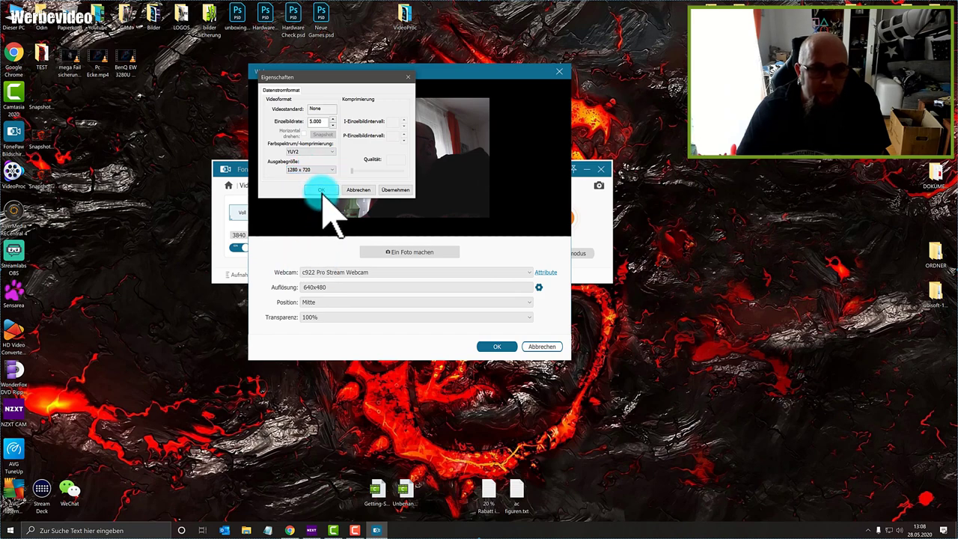
left_click_drag(324, 196, 332, 144)
left_click(331, 152)
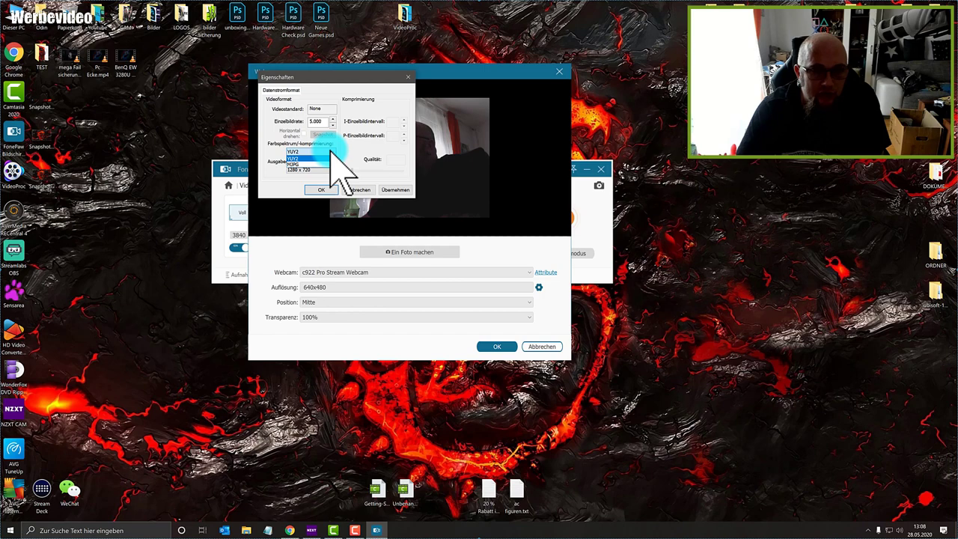
left_click(331, 154)
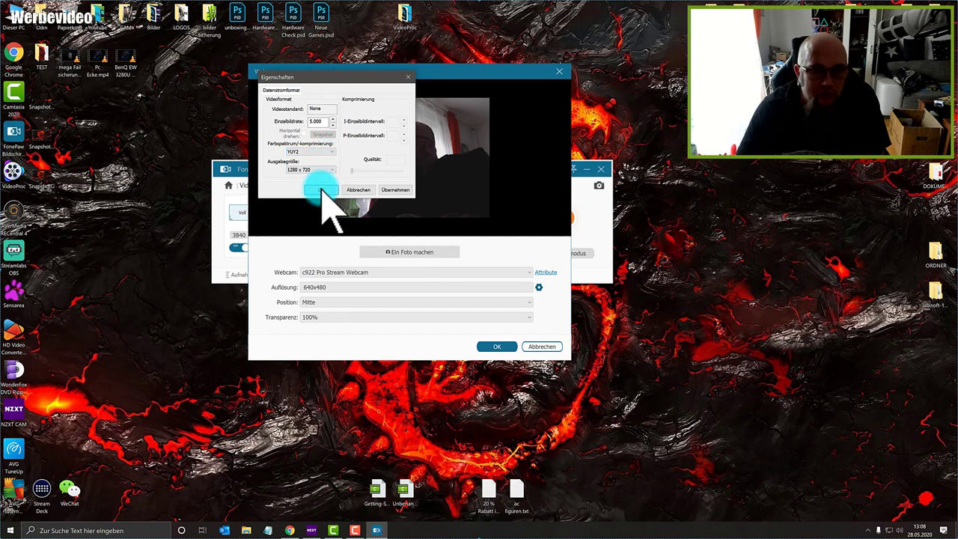
left_click(321, 190)
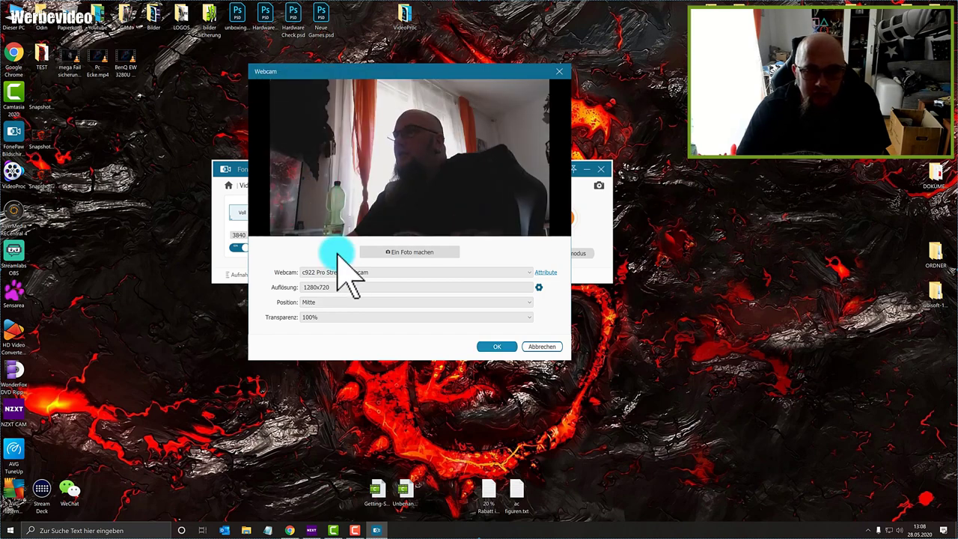
Set the webcam overlay's position to Unten rechts and its transparency to 10%.
left_click(350, 304)
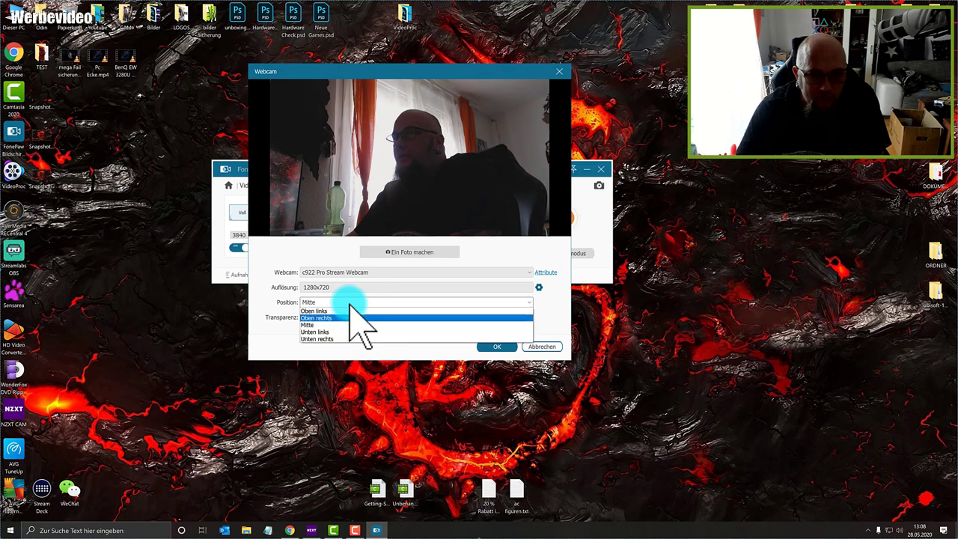
left_click(343, 340)
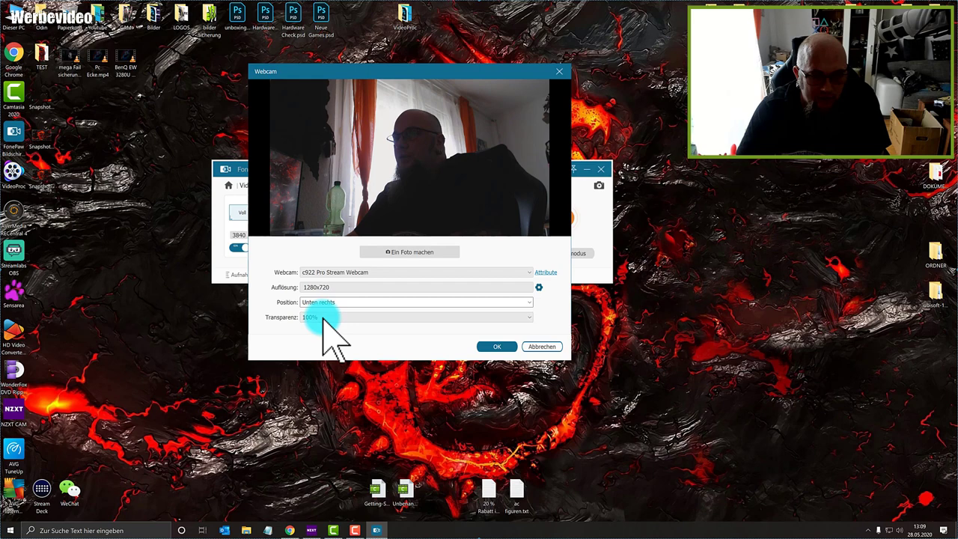
left_click(324, 318)
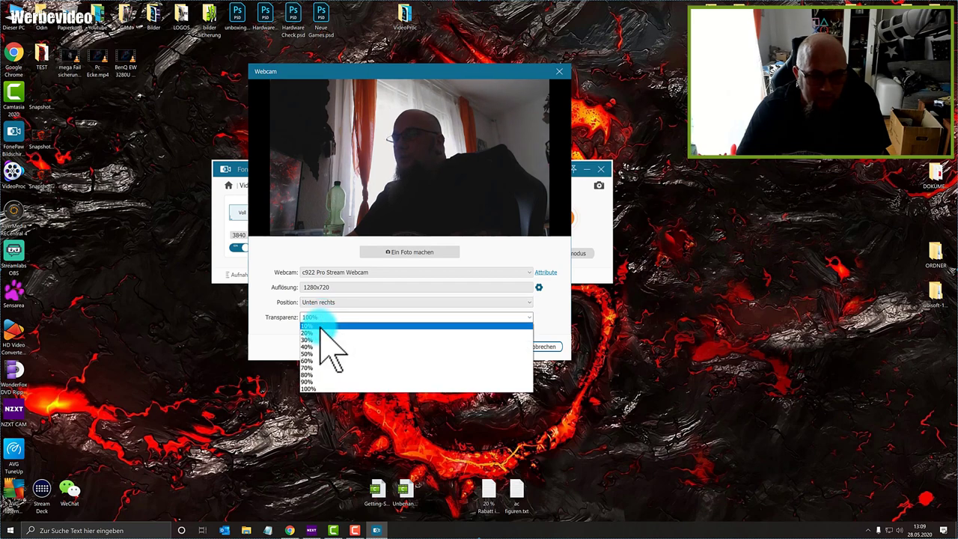
left_click(326, 329)
left_click(492, 348)
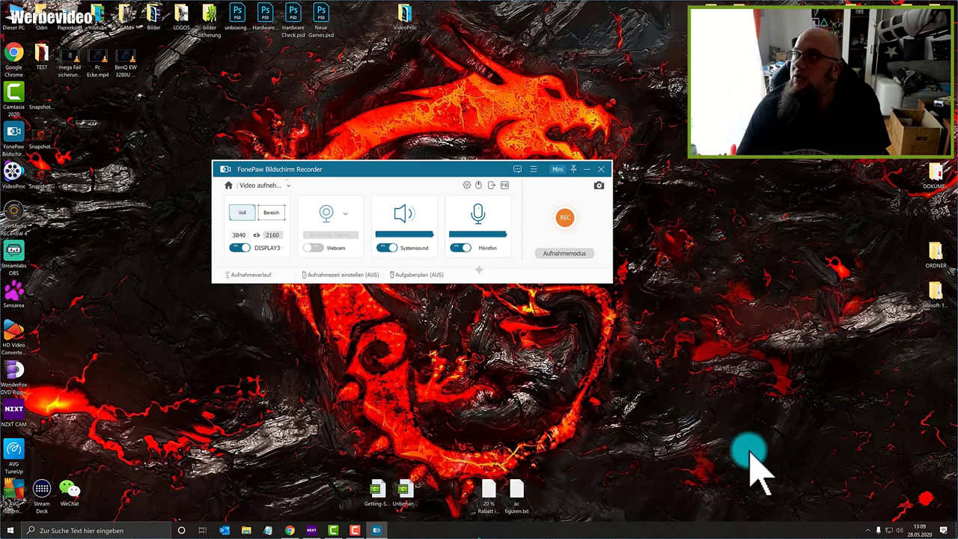
Set the c922 webcam's transparency to 100% and turn on webcam recording.
left_click(347, 214)
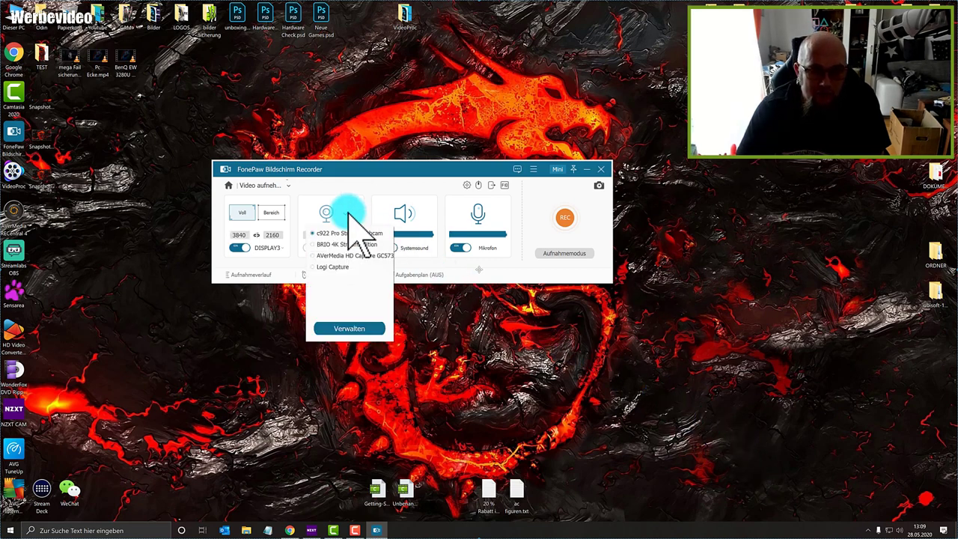
left_click(346, 328)
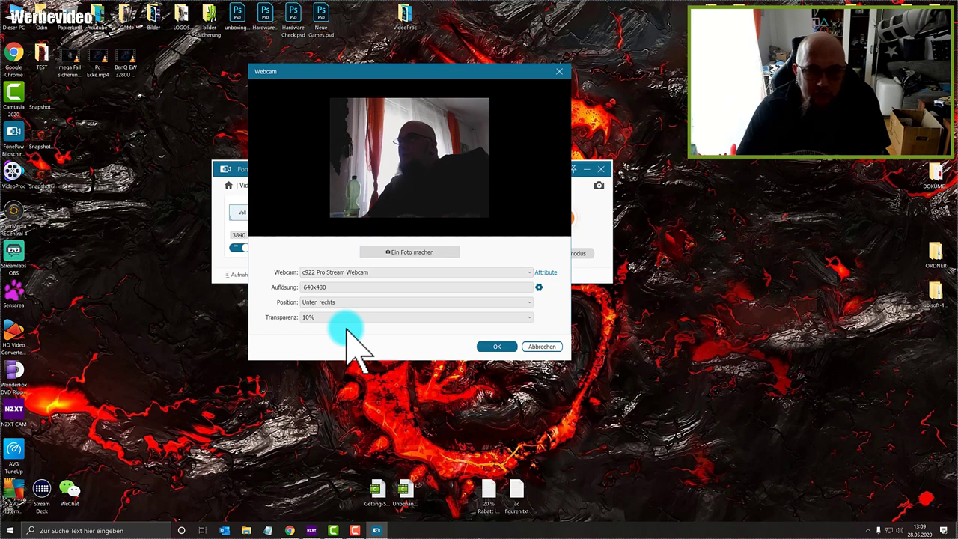
left_click(528, 317)
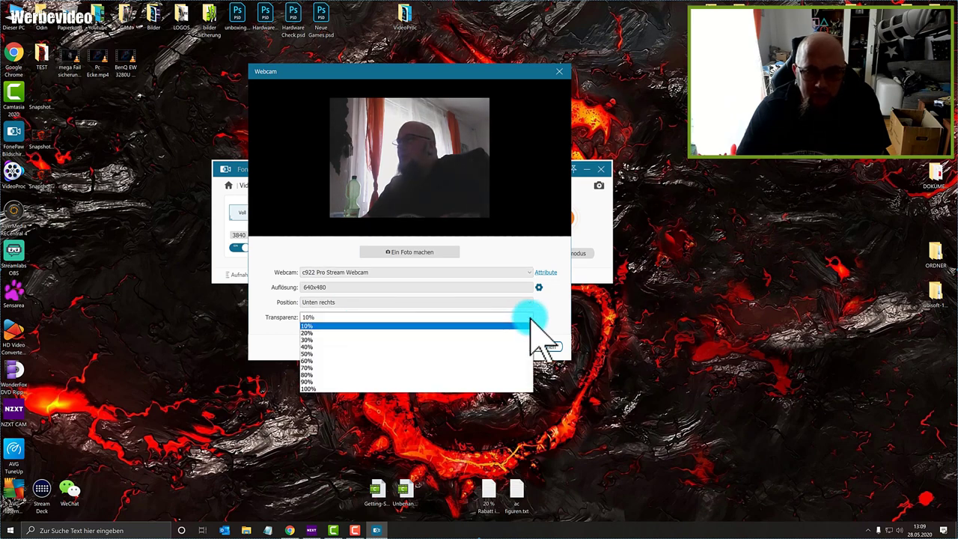
left_click(334, 390)
left_click(496, 346)
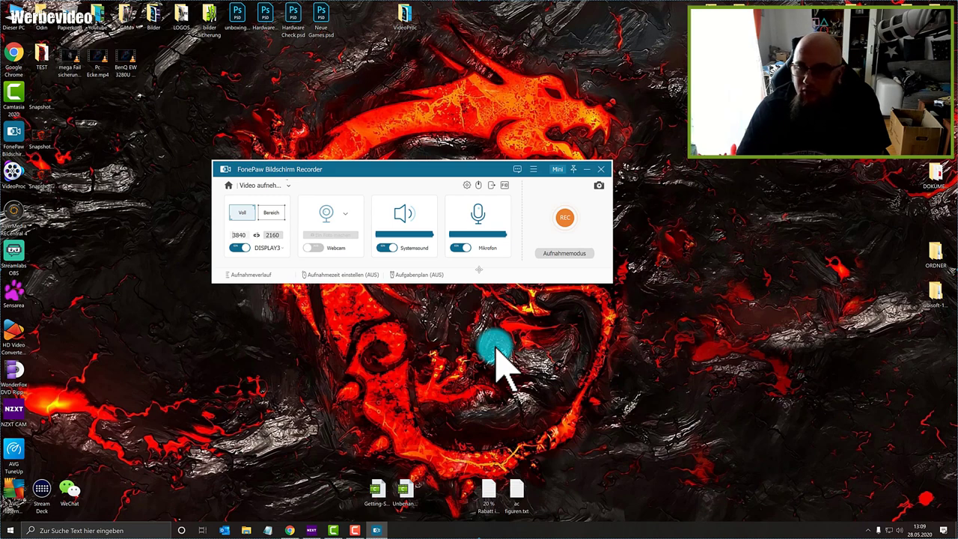
left_click(315, 248)
Try 20% transparency for the webcam overlay and move it slightly away from the desktop's lower-right corner.
left_click(345, 215)
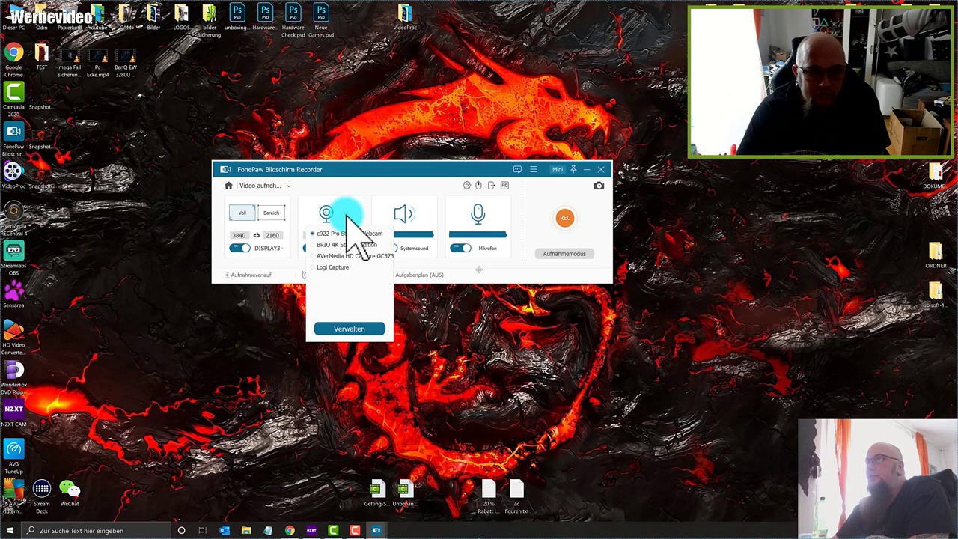
left_click(348, 329)
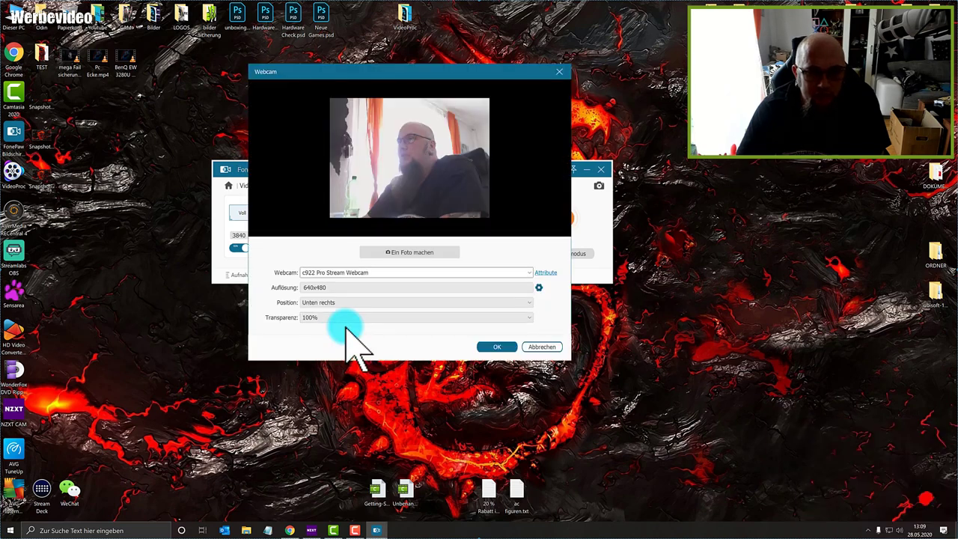
left_click(520, 317)
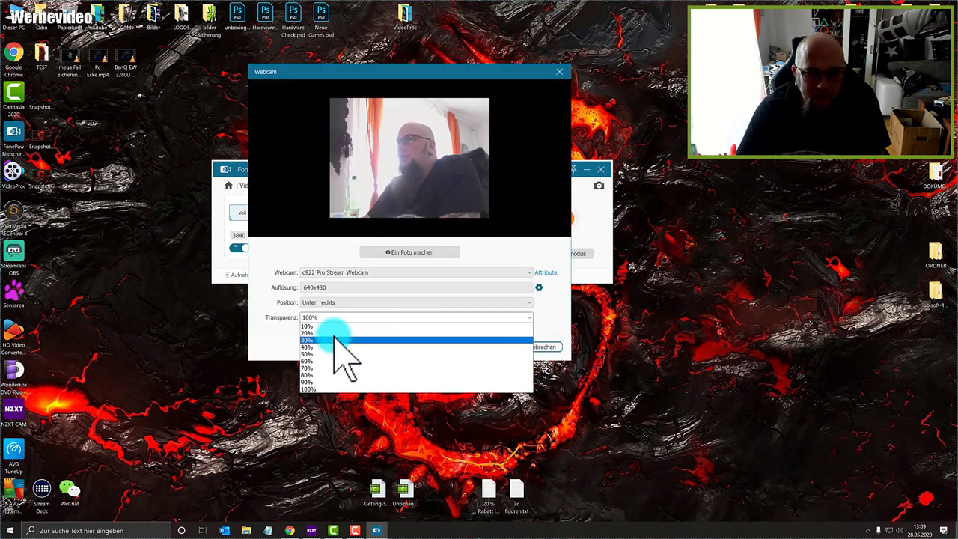
left_click(341, 333)
left_click(496, 347)
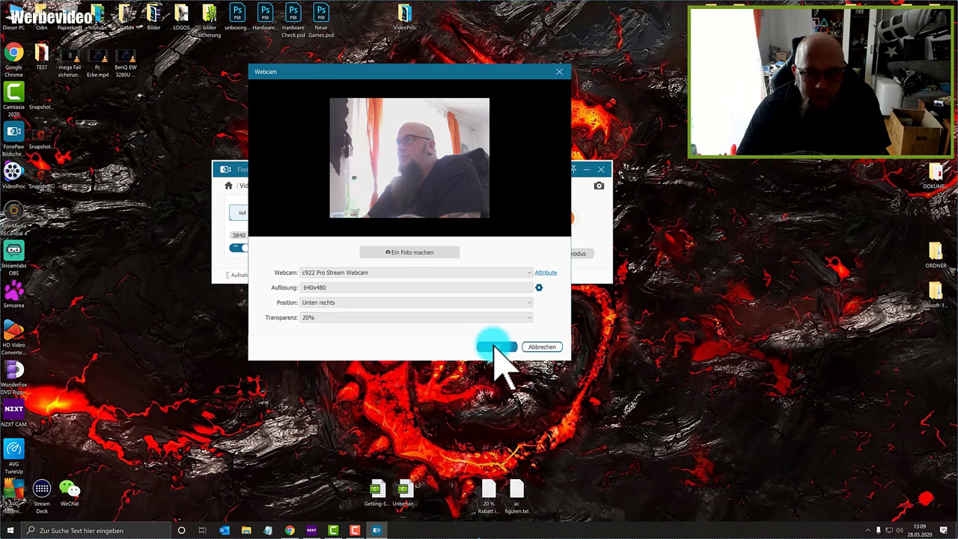
mouse_move(816, 437)
left_mouse_down()
mouse_move(796, 402)
mouse_move(831, 431)
left_mouse_up()
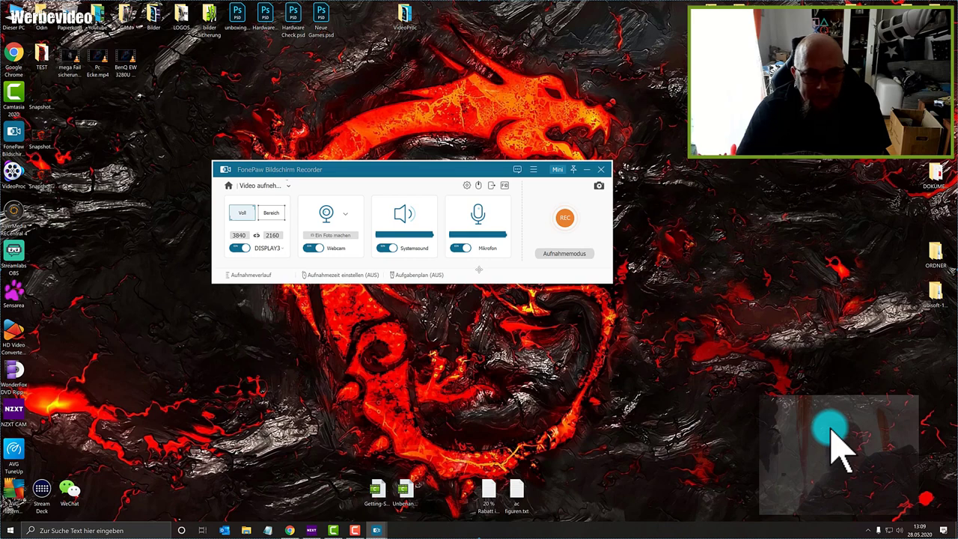
Set the webcam overlay's transparency back to 100%.
left_click(346, 214)
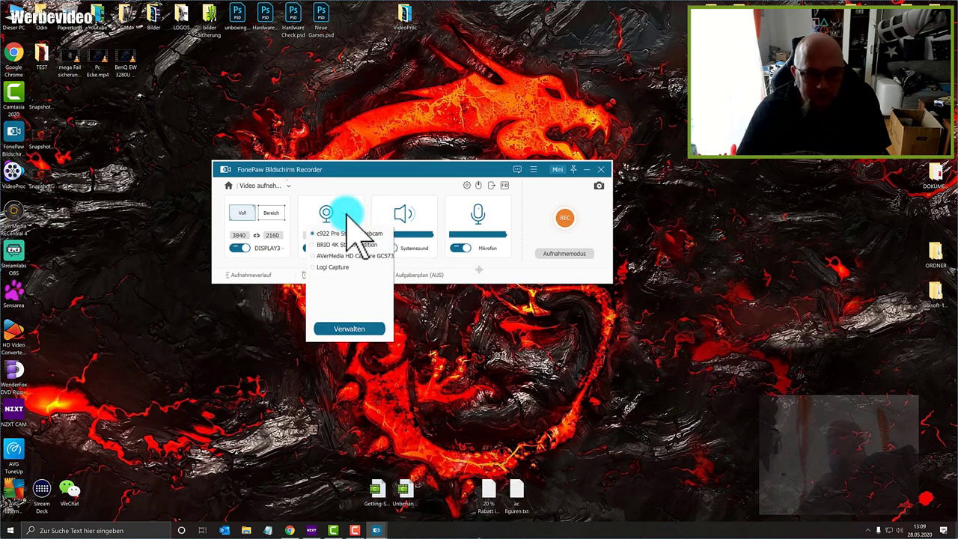
left_click(346, 331)
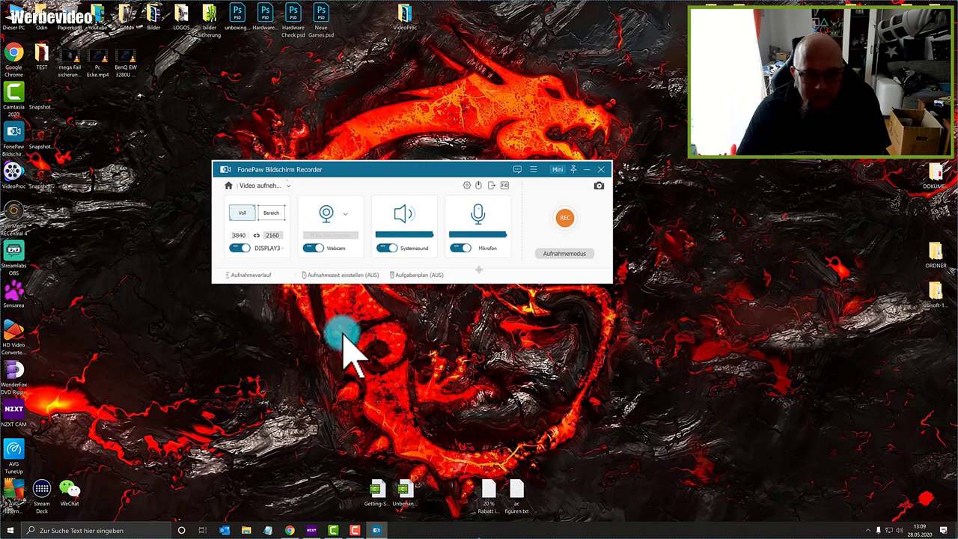
left_click(341, 318)
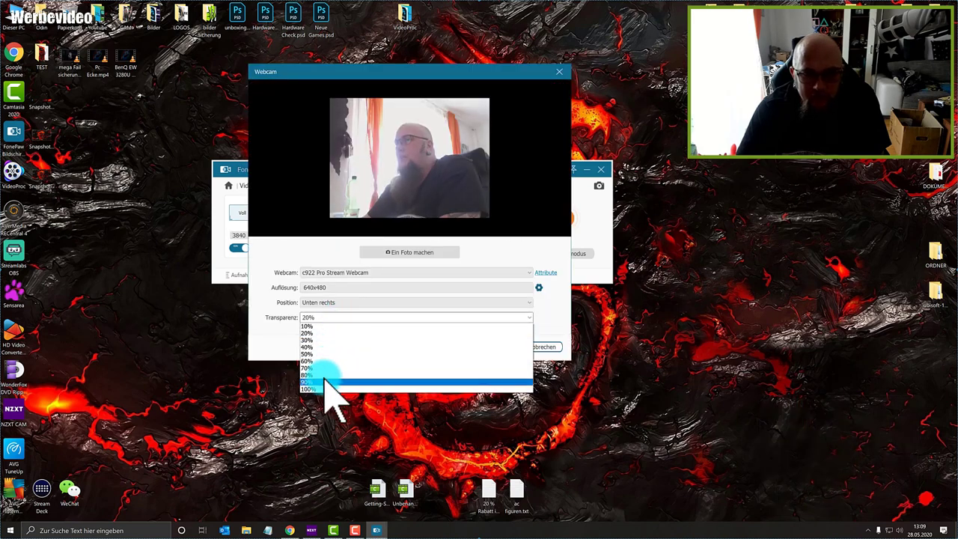
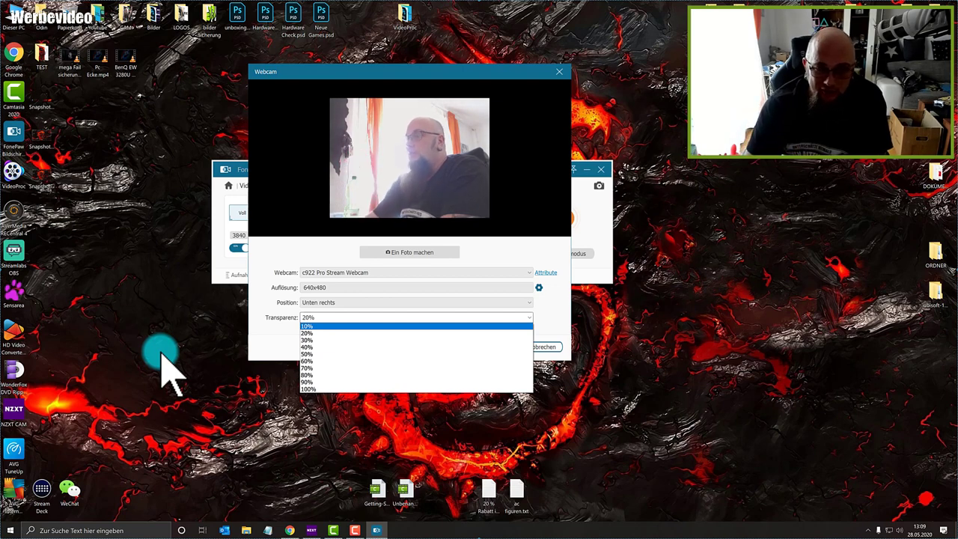
left_click(316, 391)
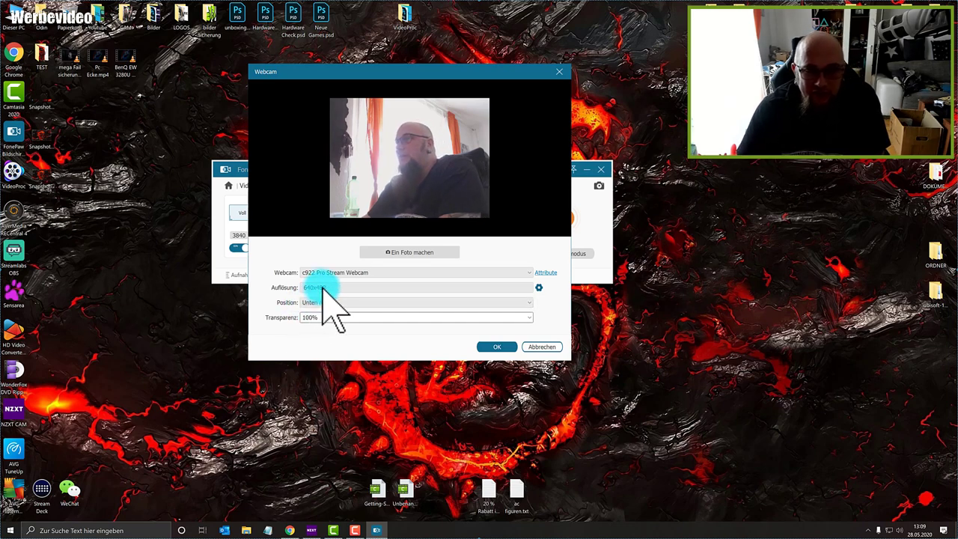
Set the c922 webcam's output size to 1280 x 720 and shift its overlay slightly up from the desktop's lower-right corner.
left_click(539, 288)
left_click(310, 169)
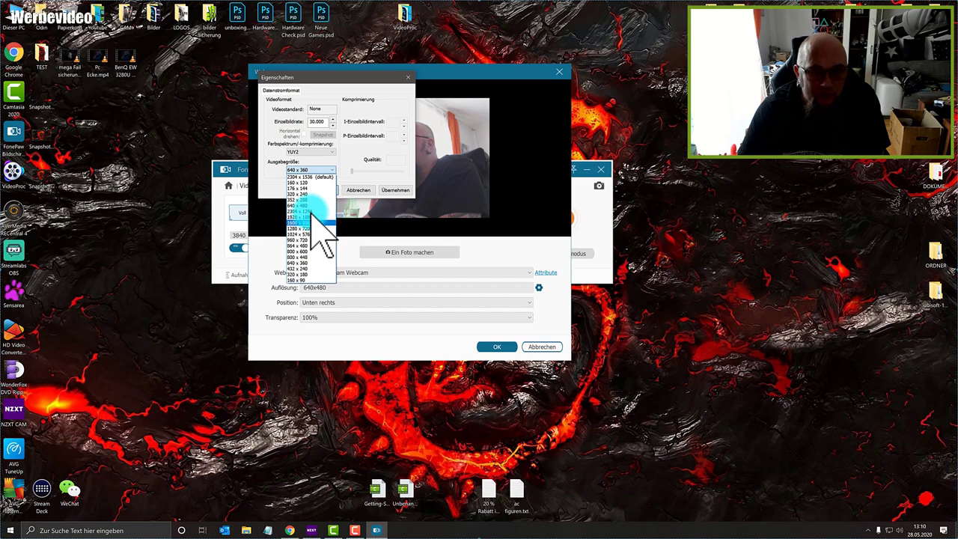
left_click(311, 228)
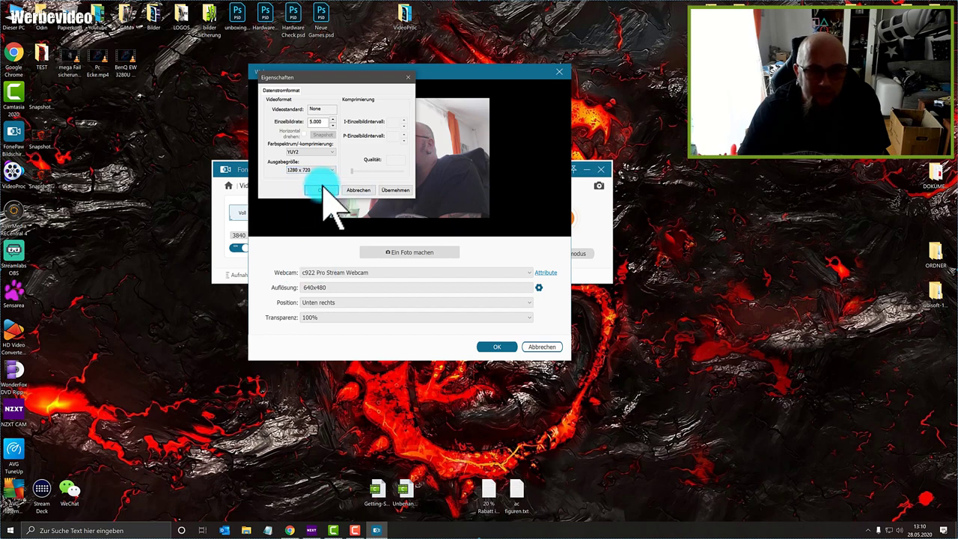
left_click(395, 192)
left_click(326, 190)
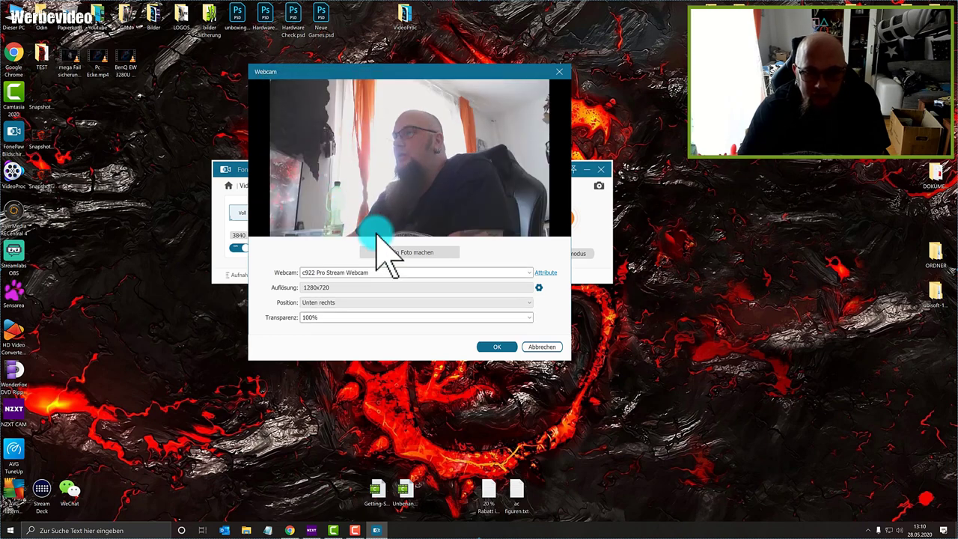
left_click(497, 347)
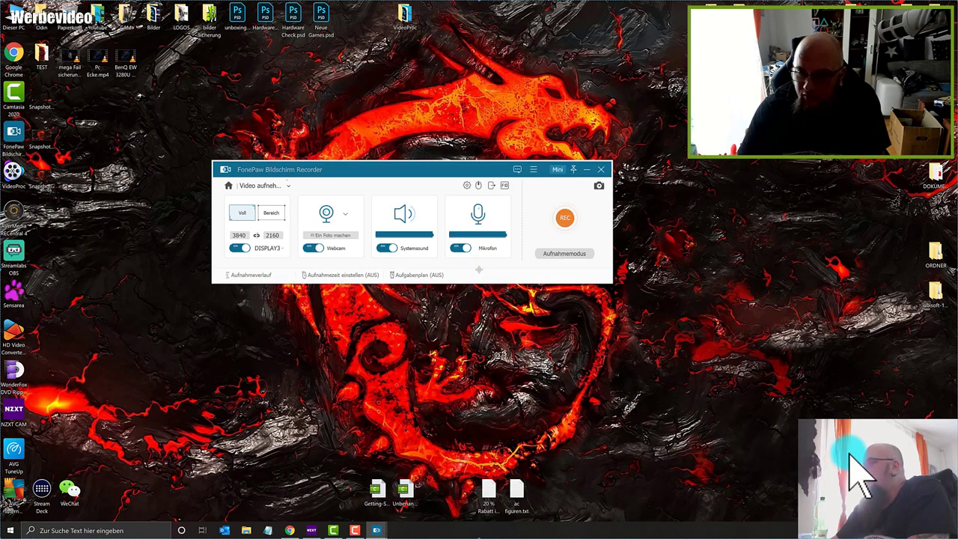
mouse_move(845, 449)
left_mouse_down()
mouse_move(680, 364)
mouse_move(812, 435)
mouse_move(848, 431)
left_mouse_up()
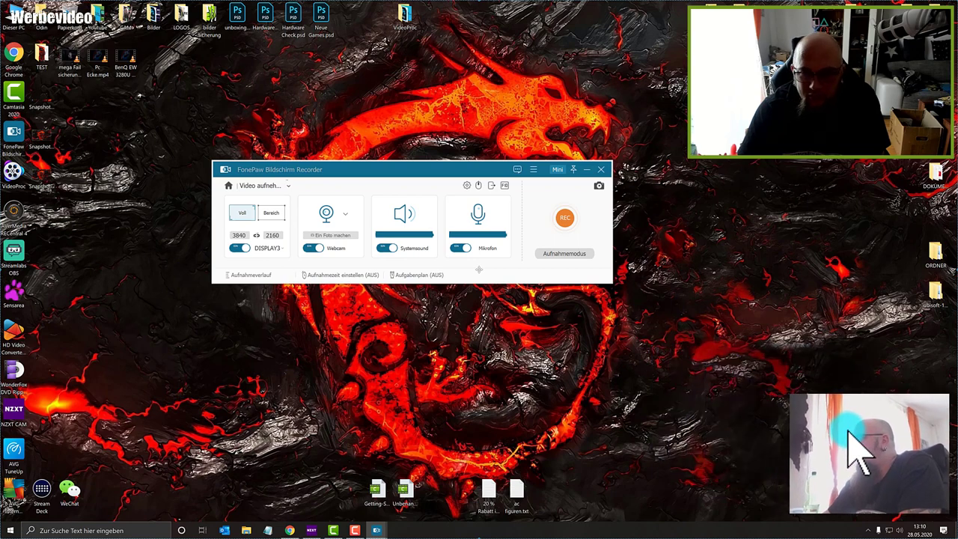
Set the c922 webcam's output size to 1280 x 720 in its video format properties and recheck the setting.
left_click(347, 213)
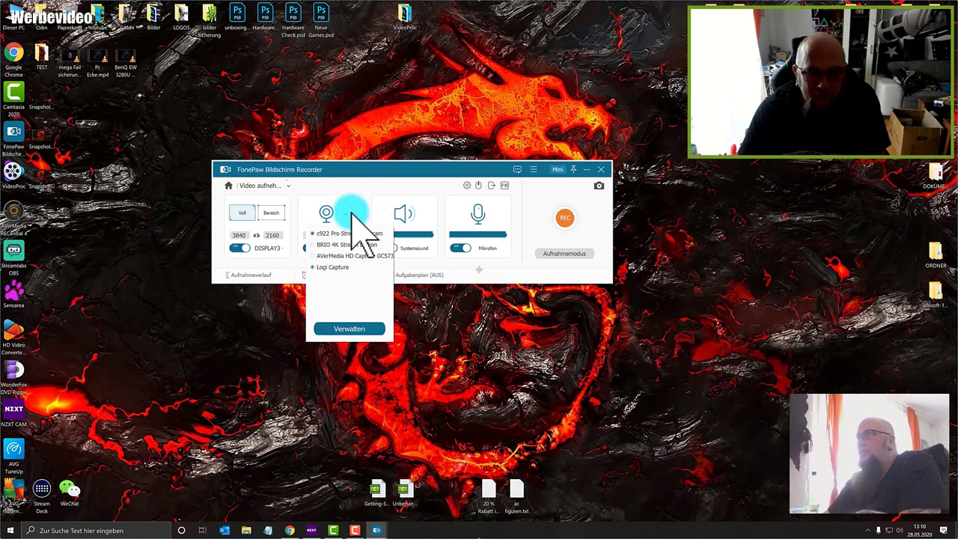
left_click(349, 330)
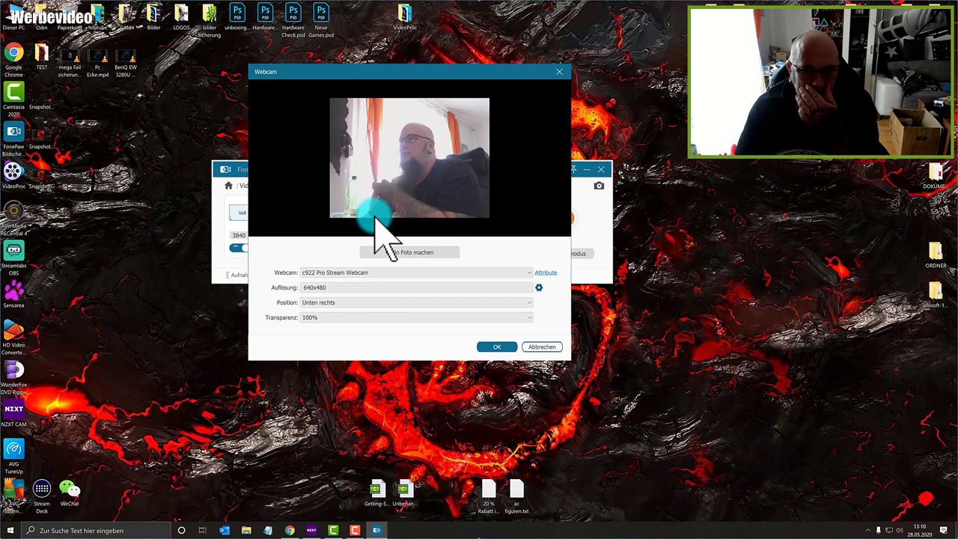
left_click(539, 288)
left_click(319, 170)
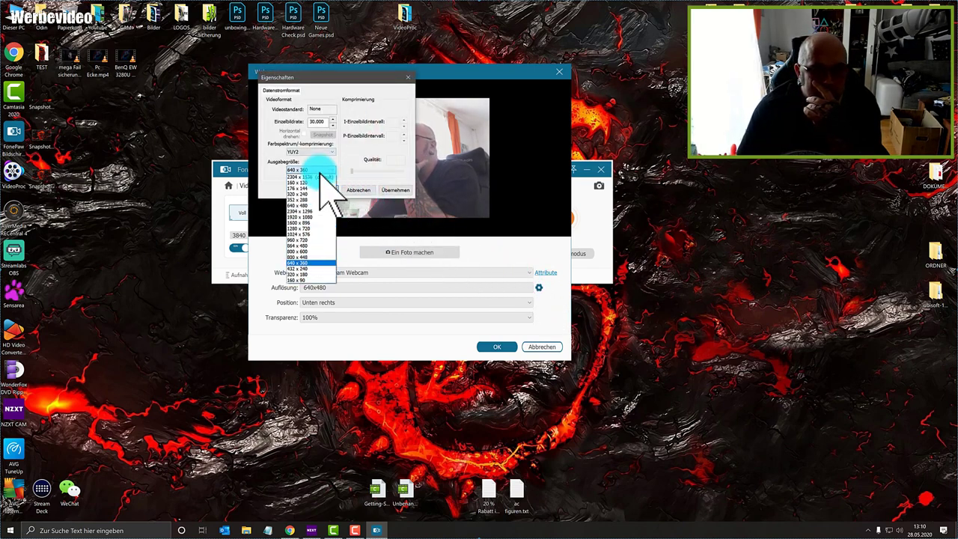
left_click(315, 228)
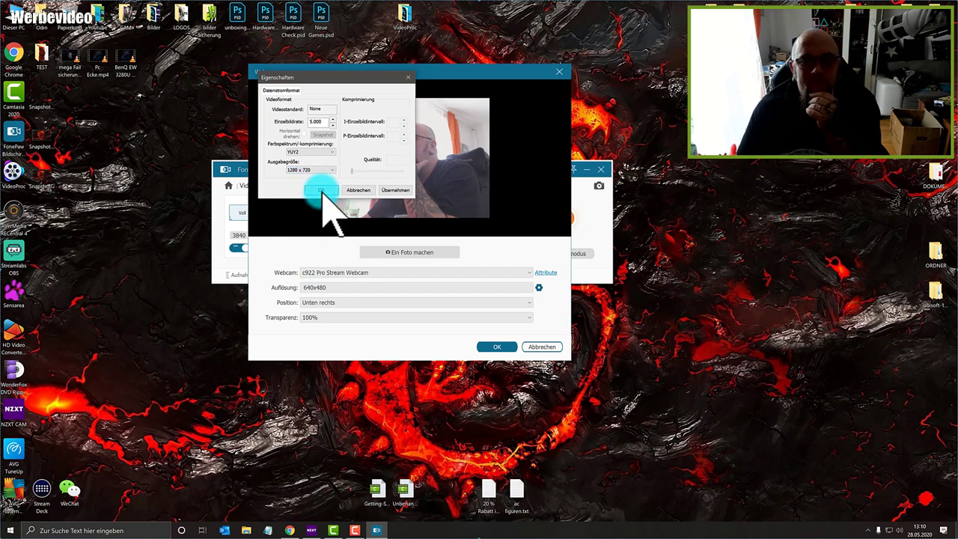
left_click(322, 191)
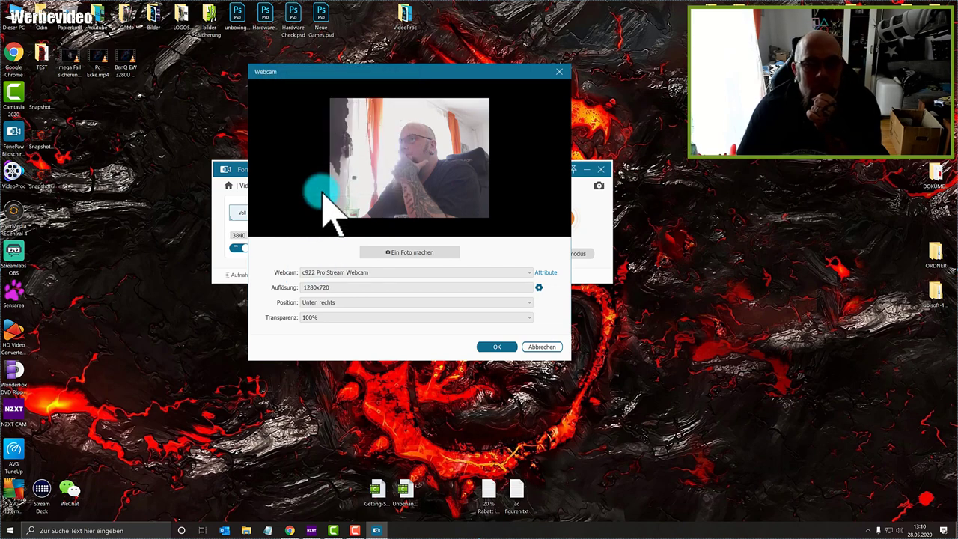
left_click(539, 287)
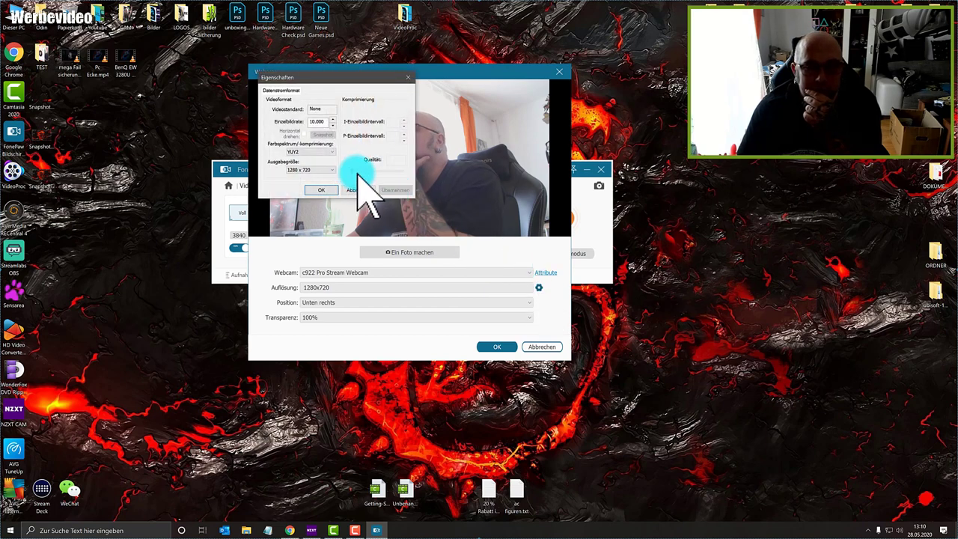
left_click(321, 190)
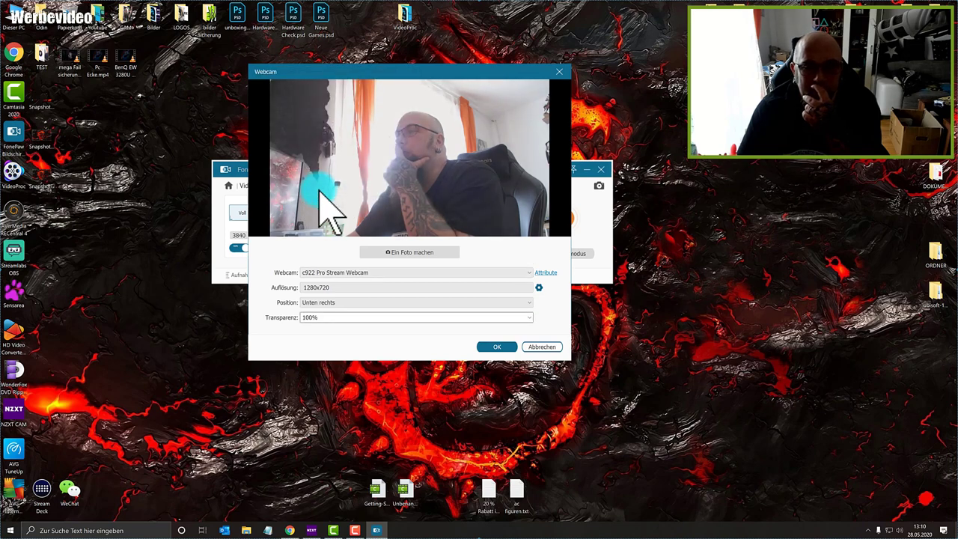
Examine the c922 webcam's video amplifier and camera control attributes, then accept the webcam settings.
left_click(545, 273)
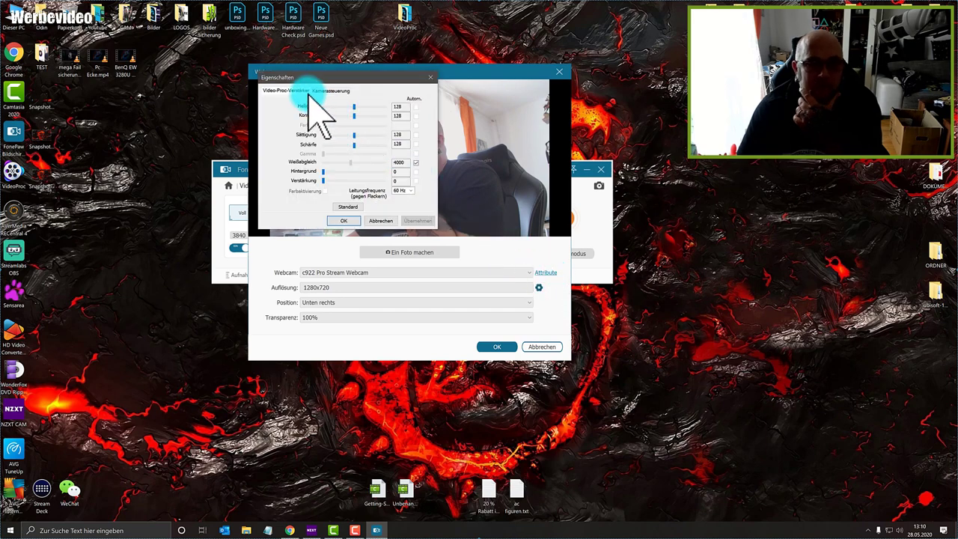
left_click(331, 90)
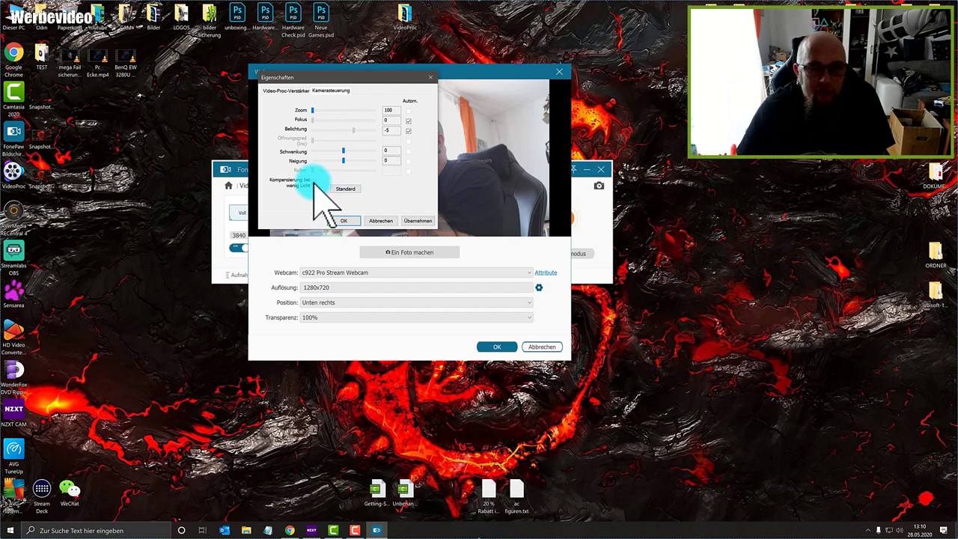
left_click(293, 91)
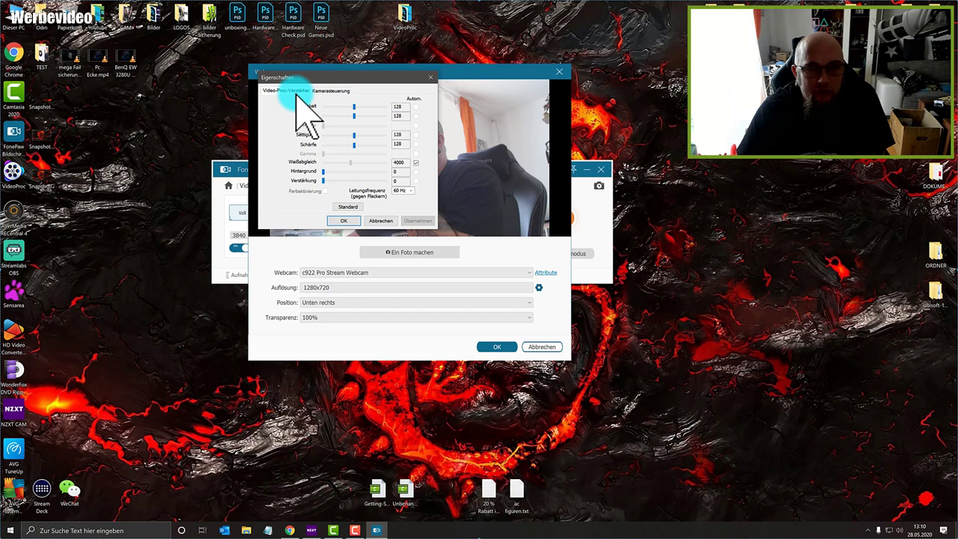
left_click(344, 220)
left_click(497, 346)
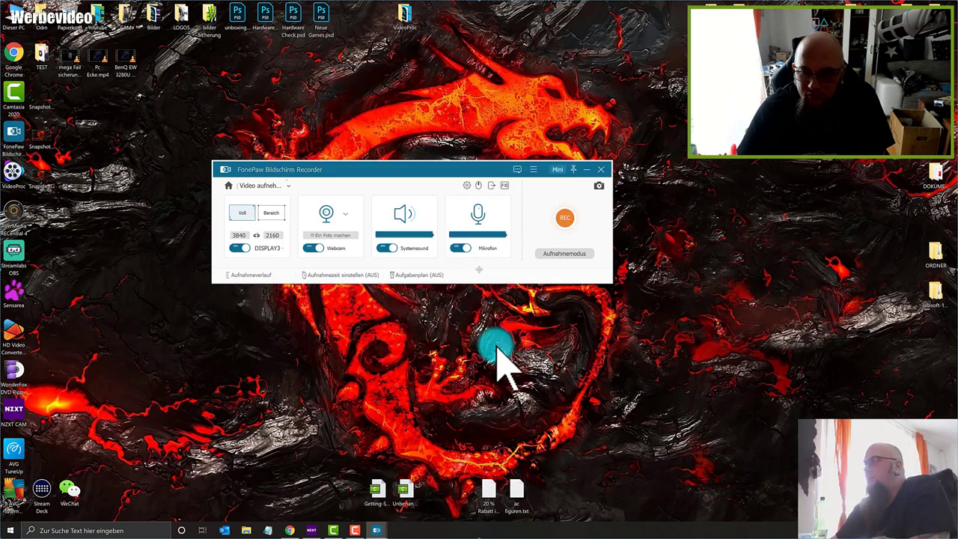
Shift the webcam overlay slightly away from the desktop's lower-right corner, then turn webcam recording off.
left_click_drag(853, 455, 837, 434)
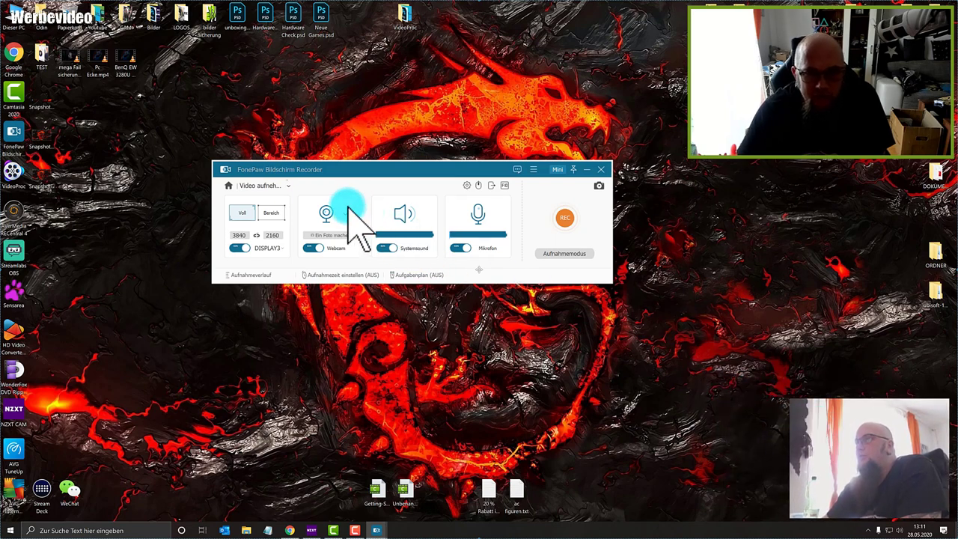
left_click(313, 250)
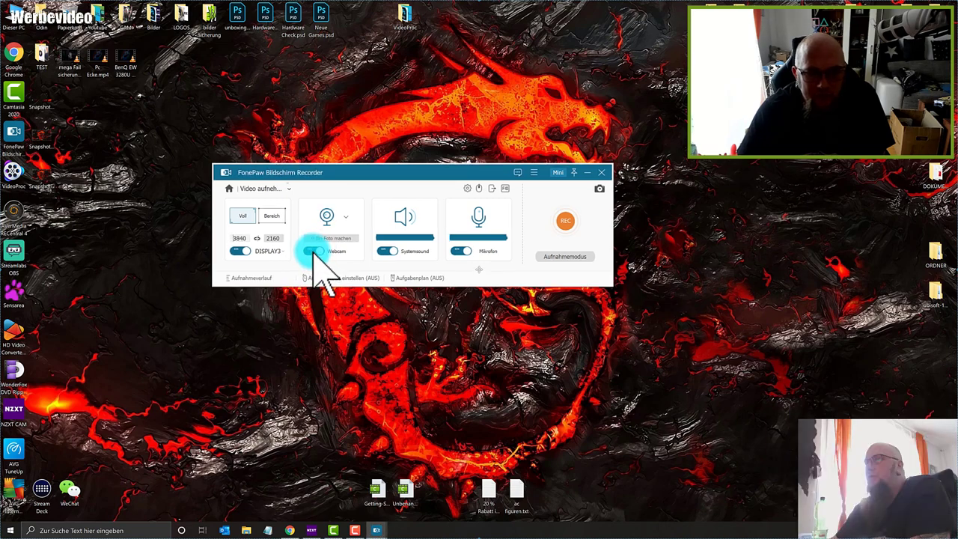
left_click(315, 251)
With webcam recording off, set the c922 webcam's output size to 1280 x 720 in its video format properties.
left_click(345, 223)
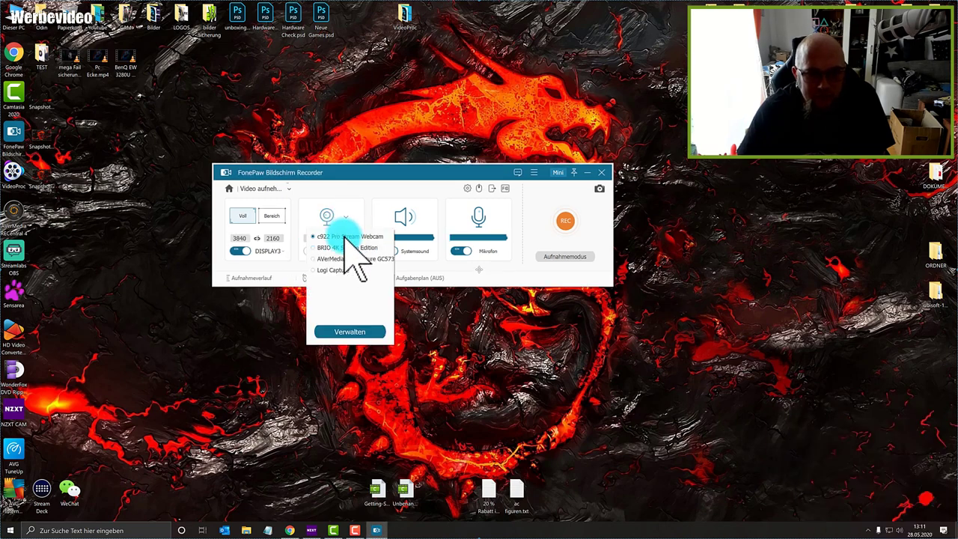
left_click(350, 331)
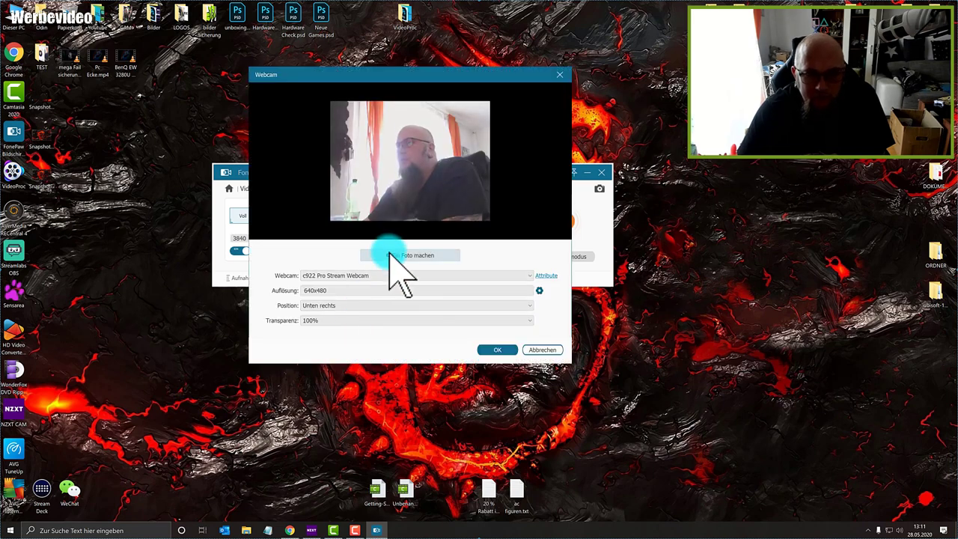
left_click(540, 290)
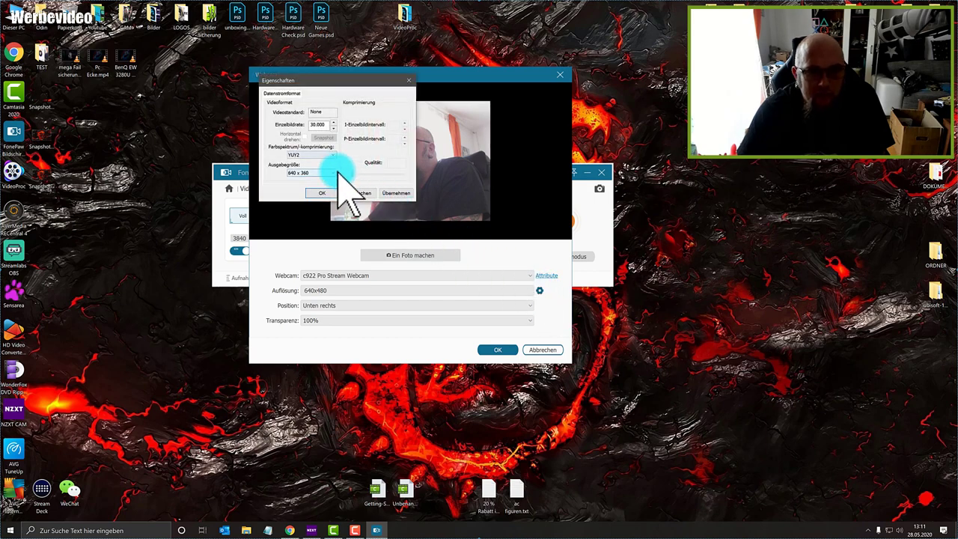
left_click(335, 175)
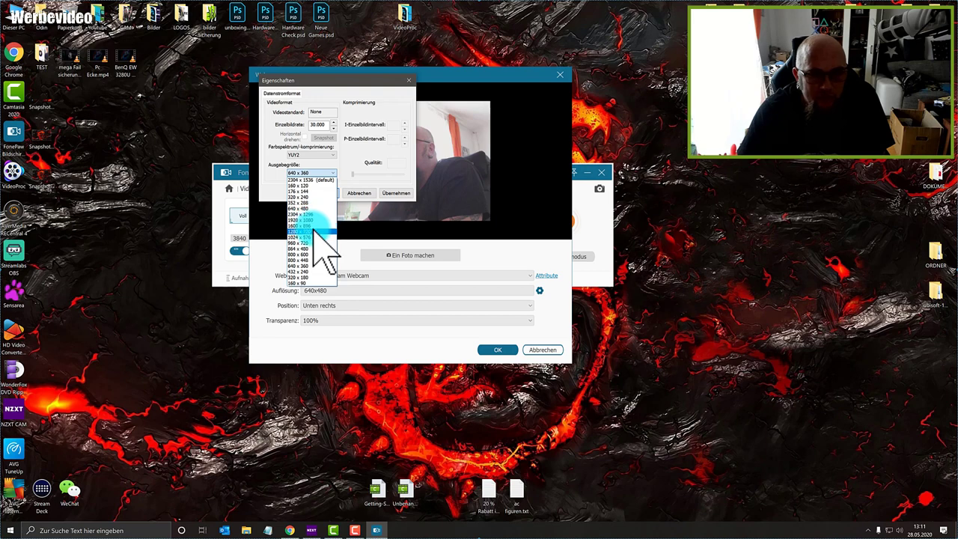
left_click(314, 231)
left_click(397, 193)
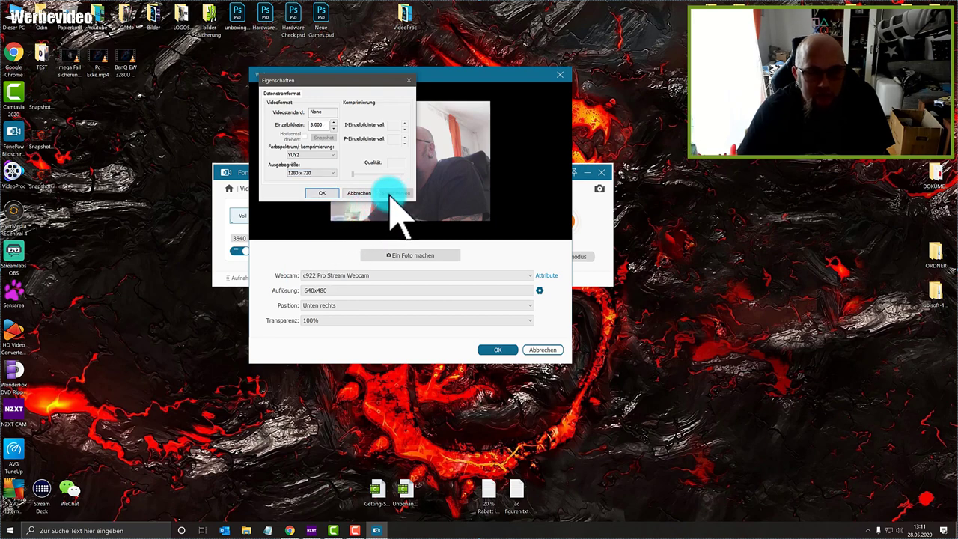
left_click(319, 194)
Try the MJPG compression format for the c922 webcam at 1280 x 720.
left_click(313, 155)
left_click(316, 164)
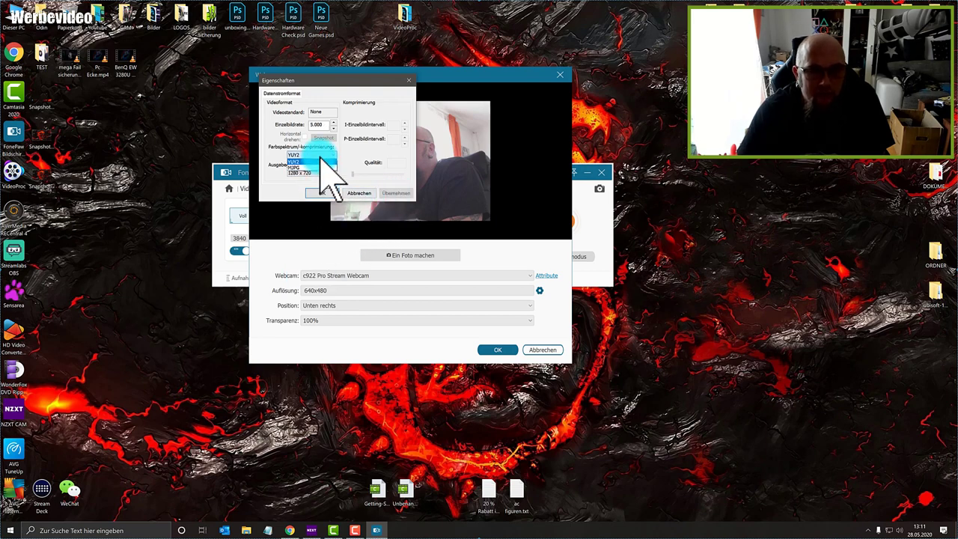
left_click(391, 194)
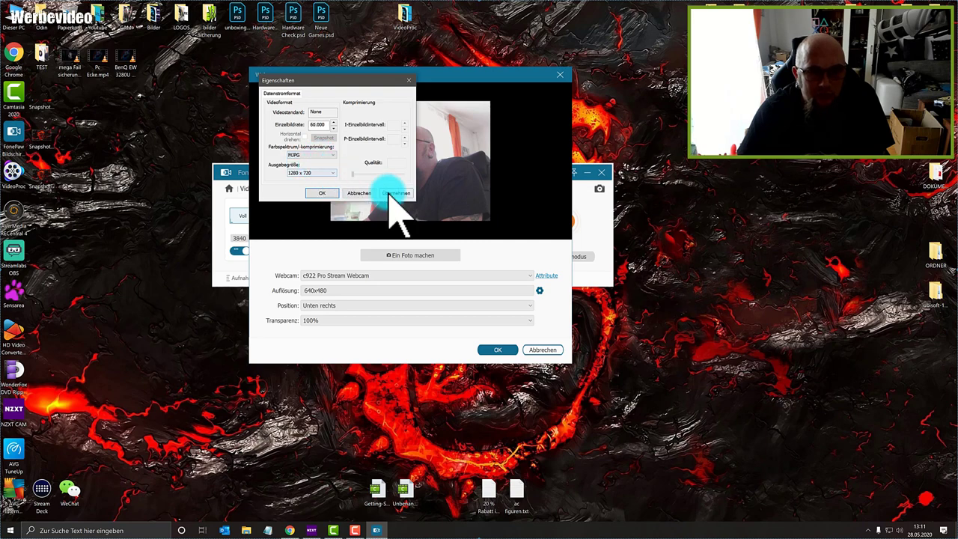
left_click(322, 193)
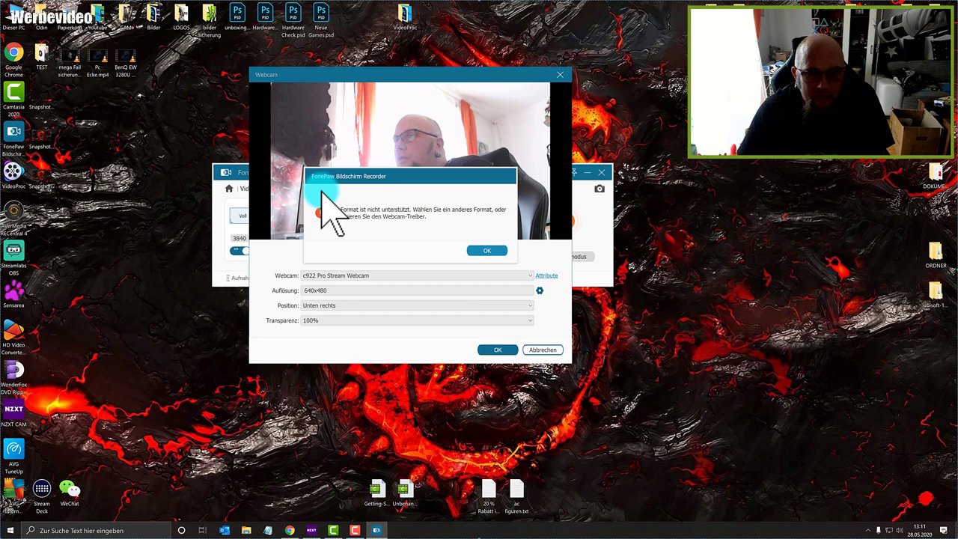
left_click(487, 252)
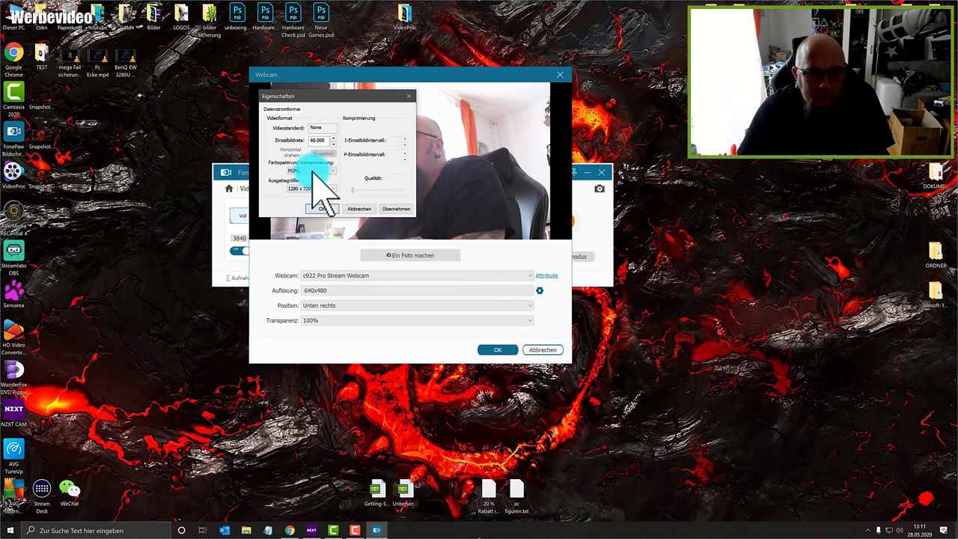
Set the c922 webcam's compression format to YUY2 at 1280 x 720 and accept the webcam settings.
left_click(306, 177)
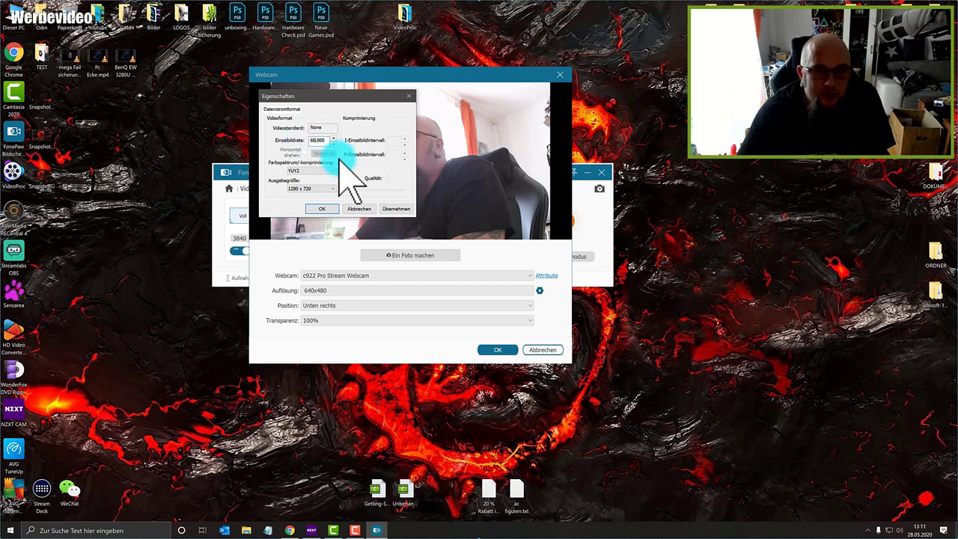
left_click(396, 209)
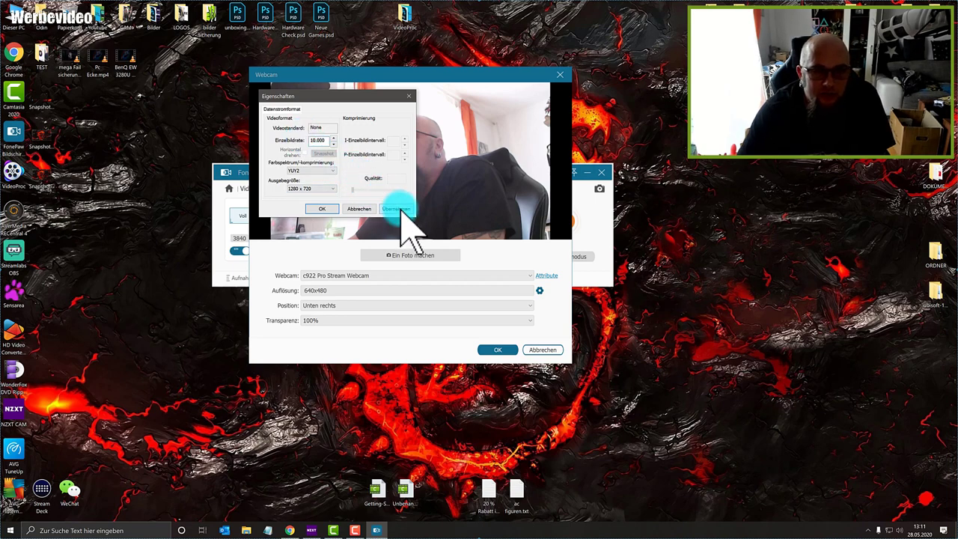
left_click(334, 209)
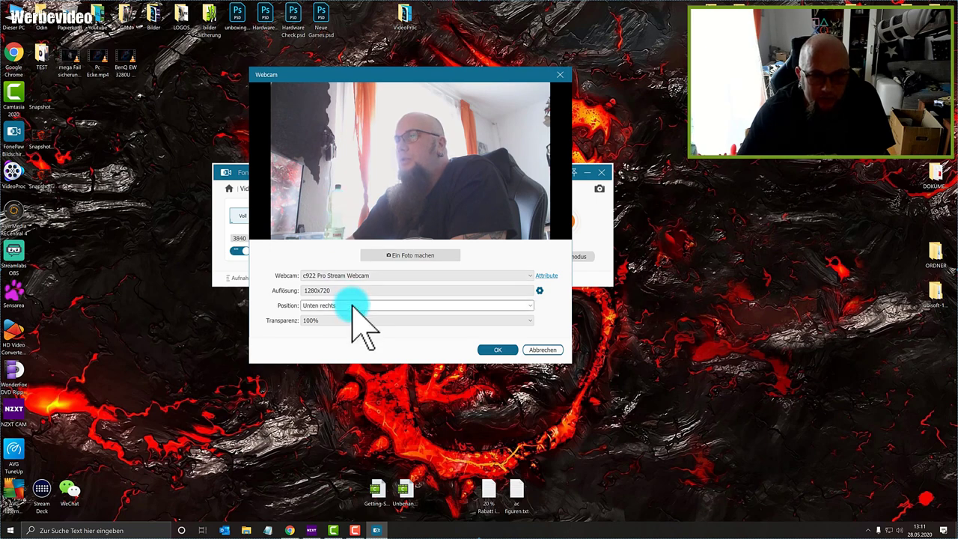
left_click(494, 350)
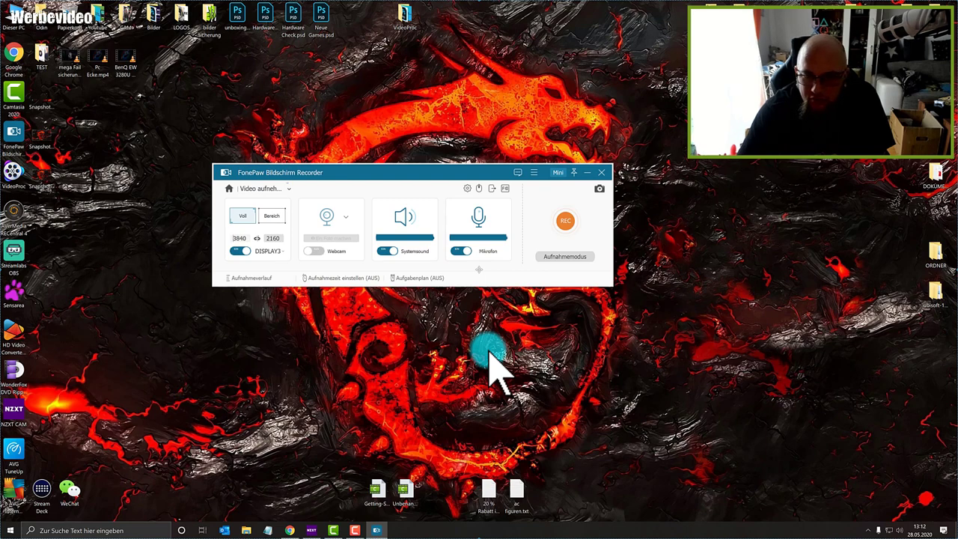
Turn on webcam recording and move its overlay inward from the desktop's lower-right corner, clear of the notification area.
left_click(314, 251)
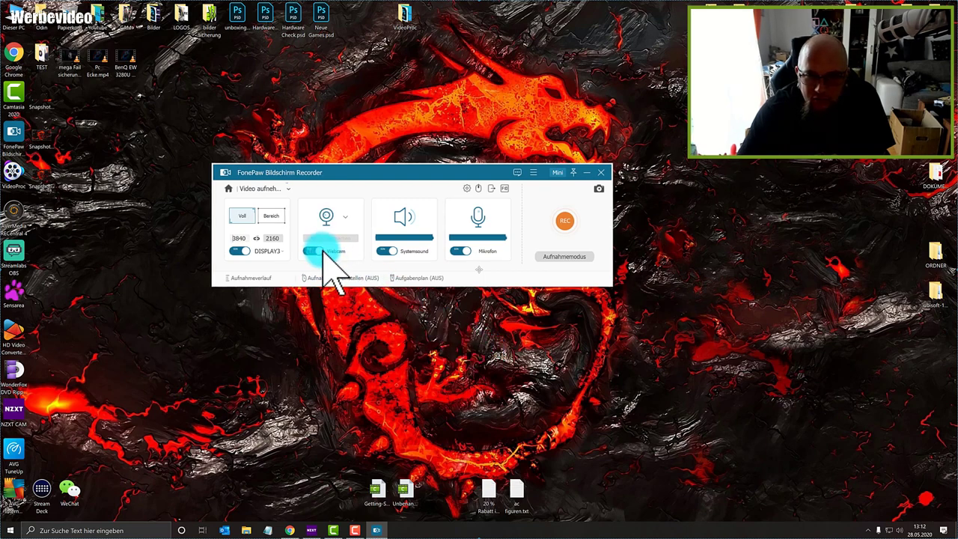
left_click_drag(826, 456, 822, 435)
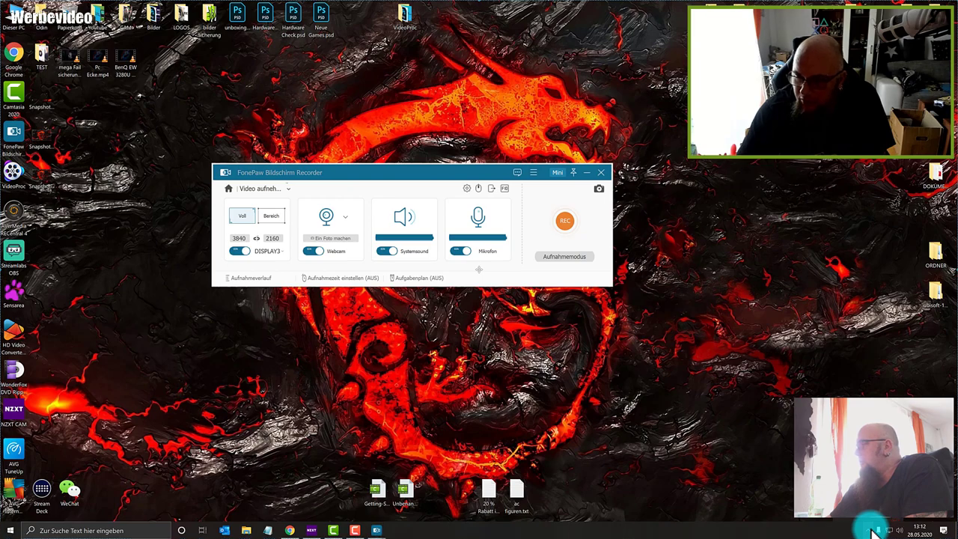
left_click(878, 532)
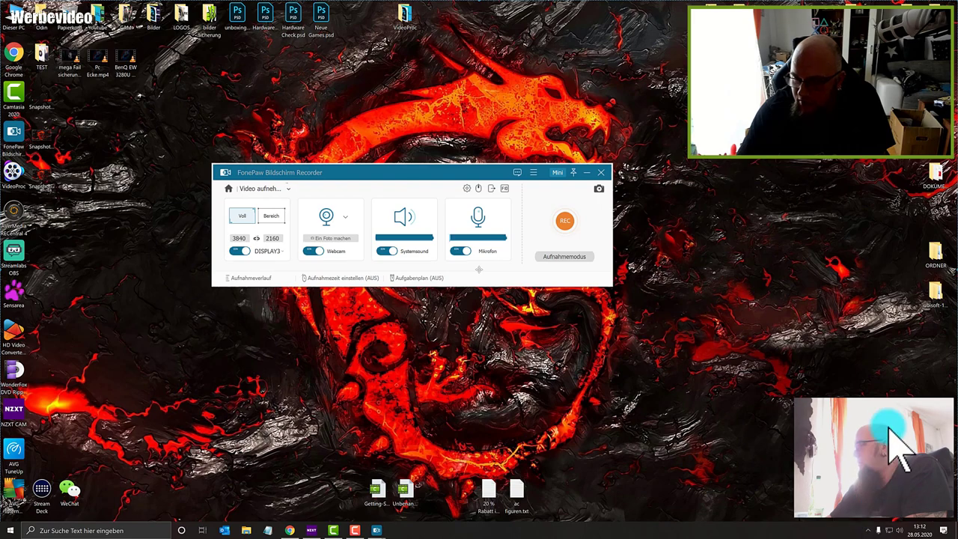
left_click_drag(894, 449, 771, 396)
Quit FonePaw Bildschirm Recorder completely through its hidden notification area entry.
left_click(865, 528)
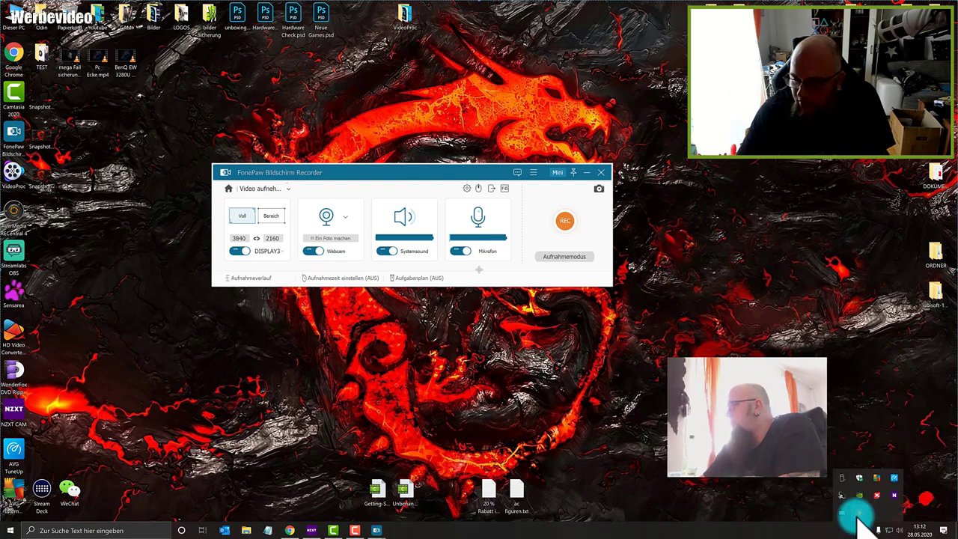
right_click(860, 516)
left_click(872, 498)
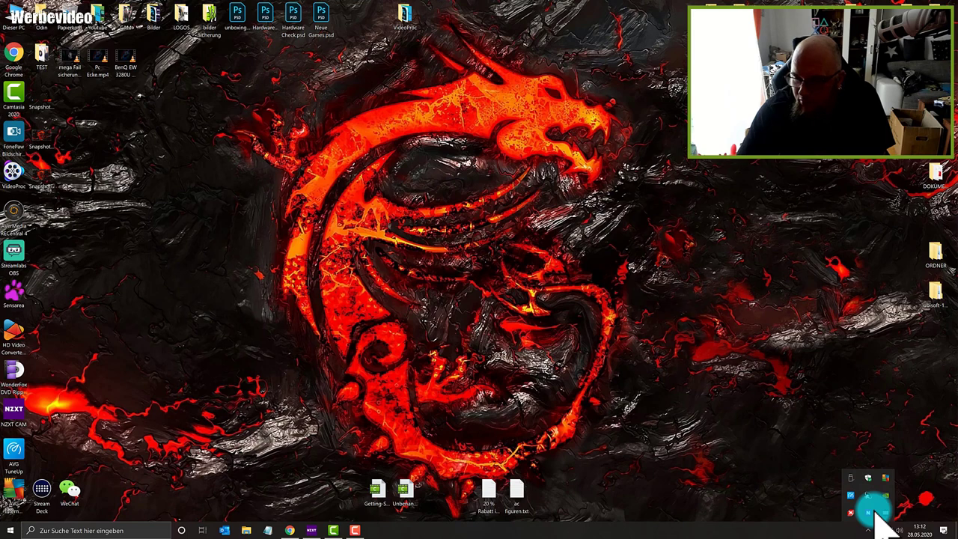
Relaunch FonePaw Bildschirm Recorder in video recording mode and turn on webcam recording.
left_click(13, 135)
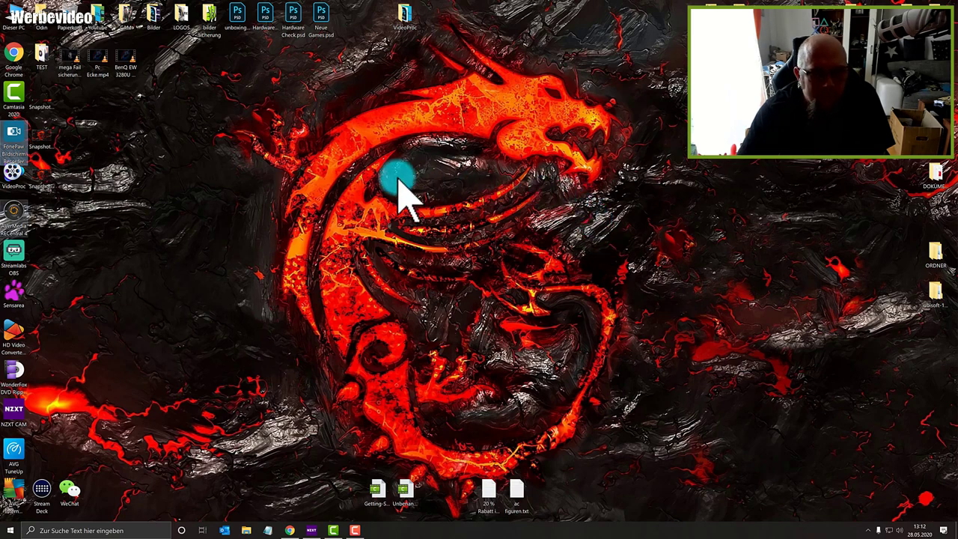
double_click(15, 146)
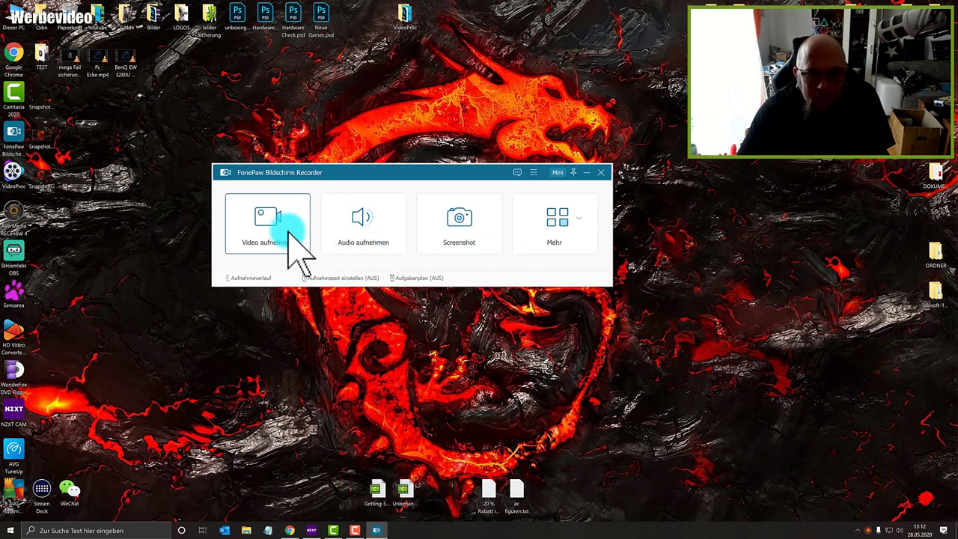
left_click(274, 233)
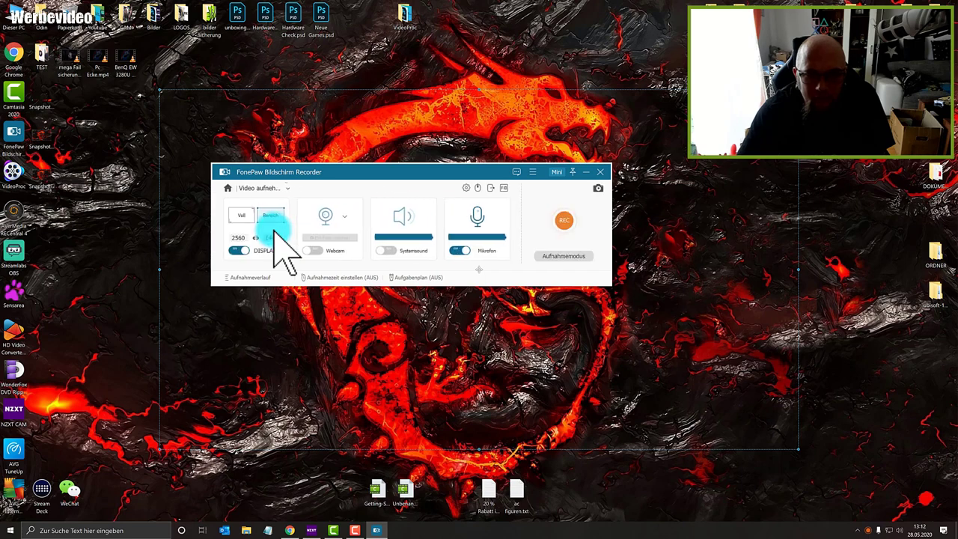
left_click(318, 251)
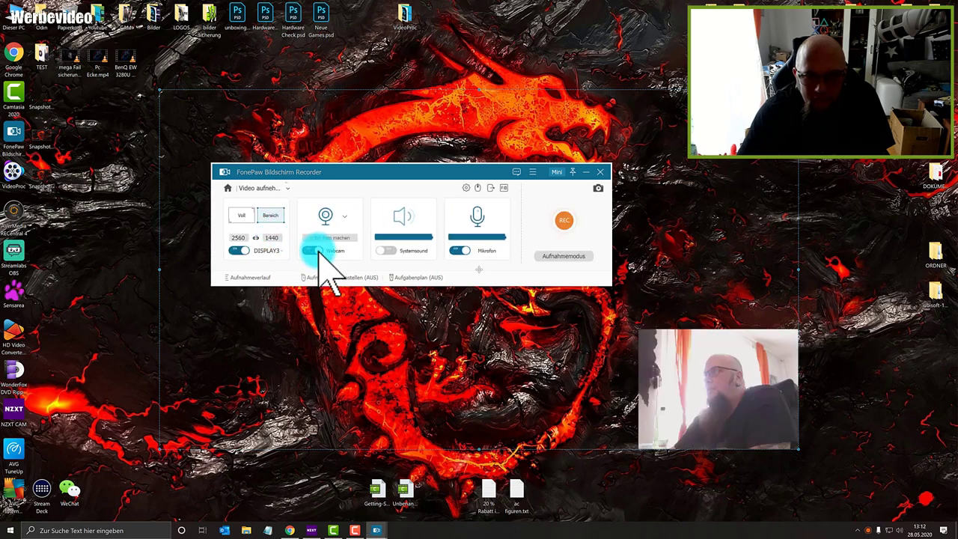
Look over the interface languages the recorder offers.
left_click(775, 395)
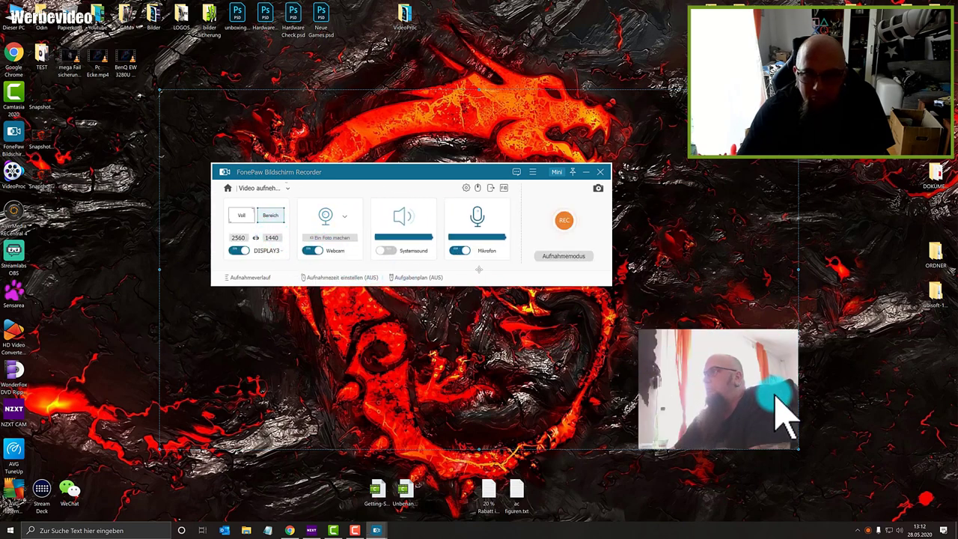
left_click(532, 171)
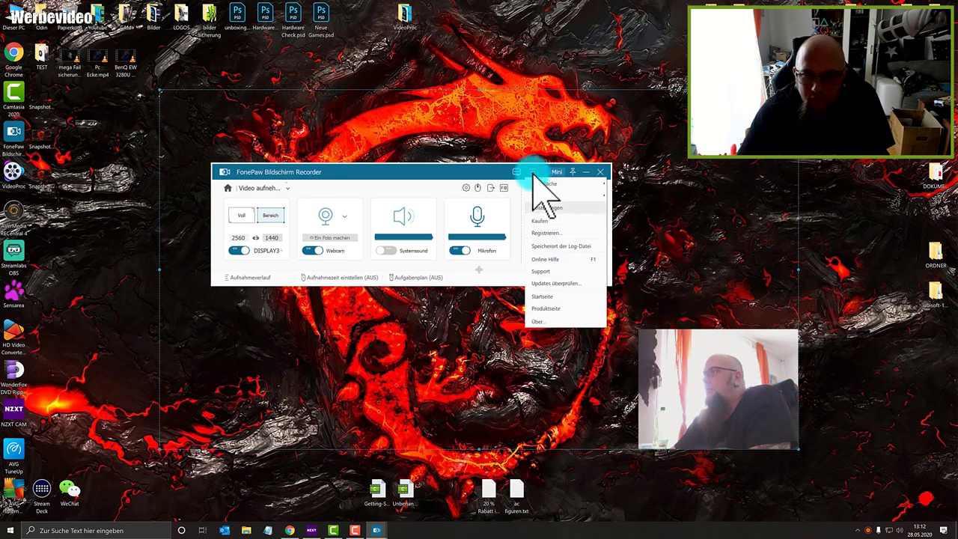
left_click(552, 196)
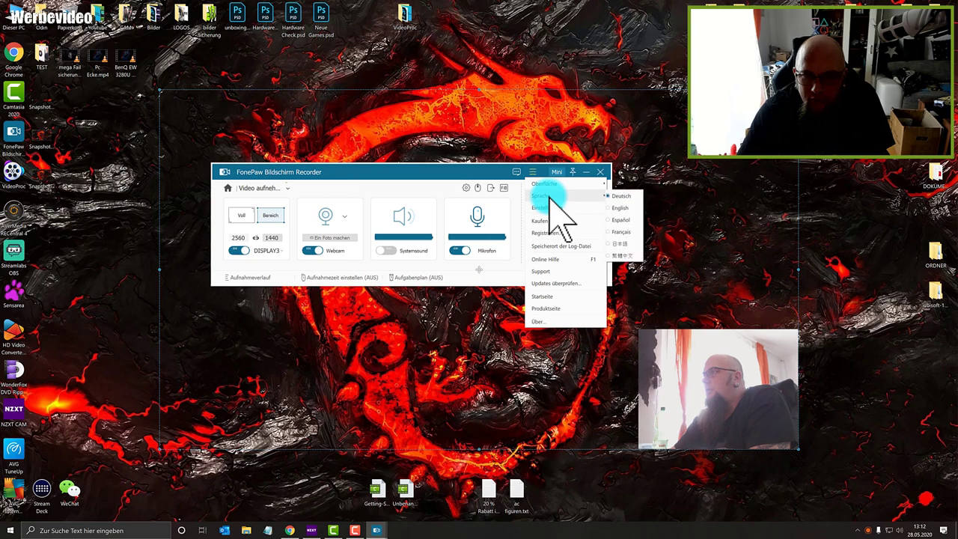
mouse_move(552, 194)
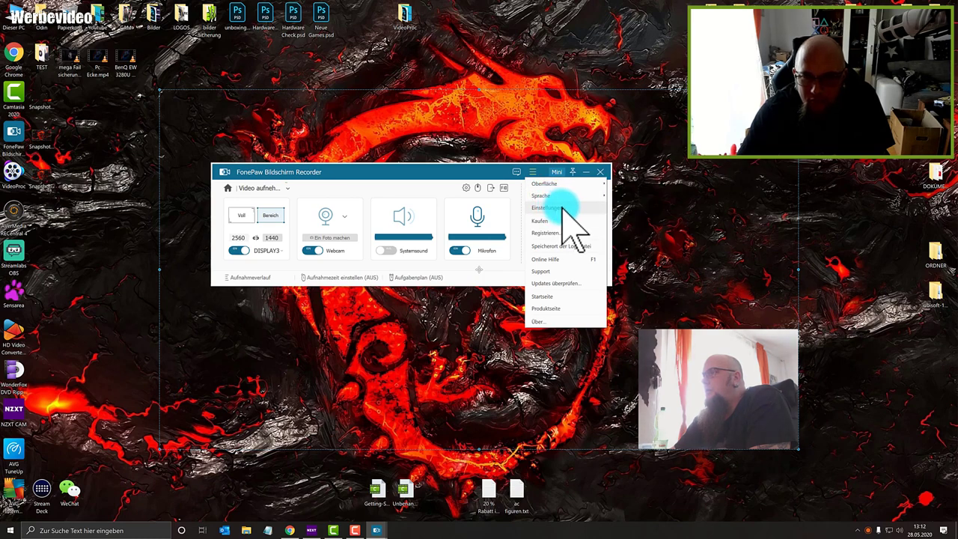
Open the recorder's settings and examine the output options, including the choices for video codec and screenshot format.
left_click(558, 208)
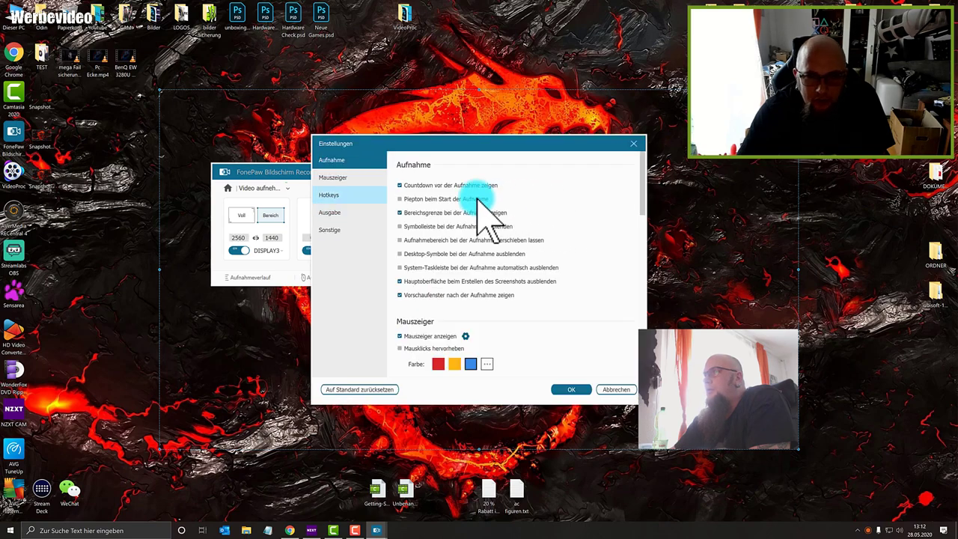
left_click(339, 195)
left_click(335, 214)
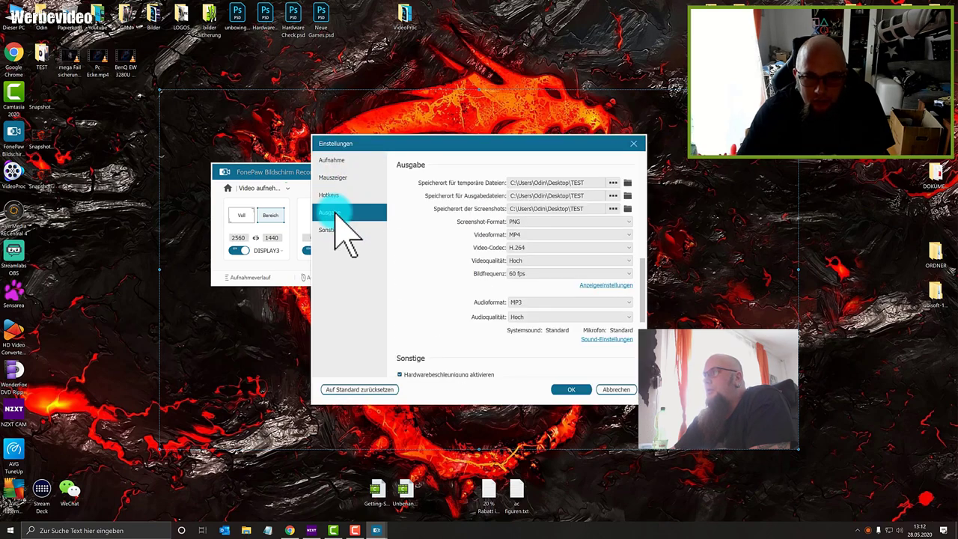
left_click(527, 248)
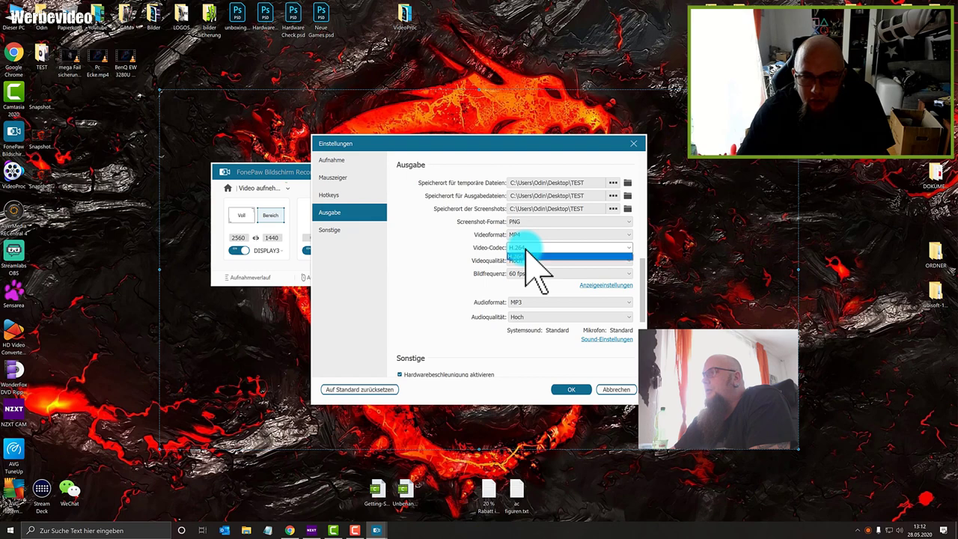
left_click(525, 222)
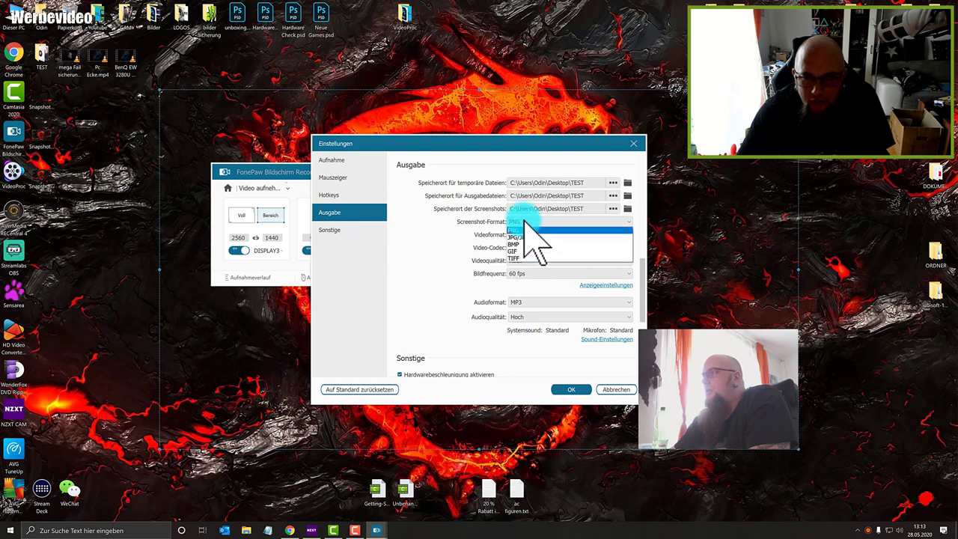
left_click(422, 267)
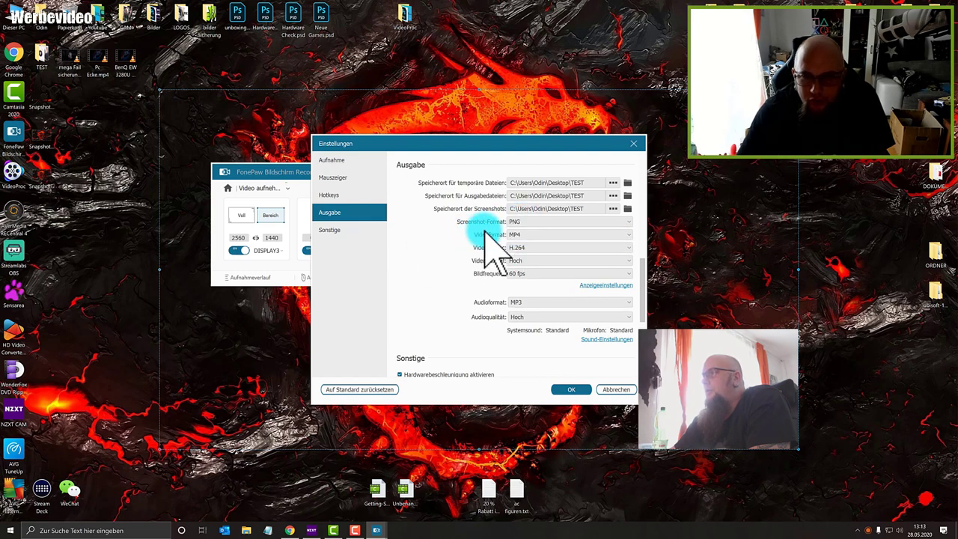
left_click(536, 222)
left_click(418, 246)
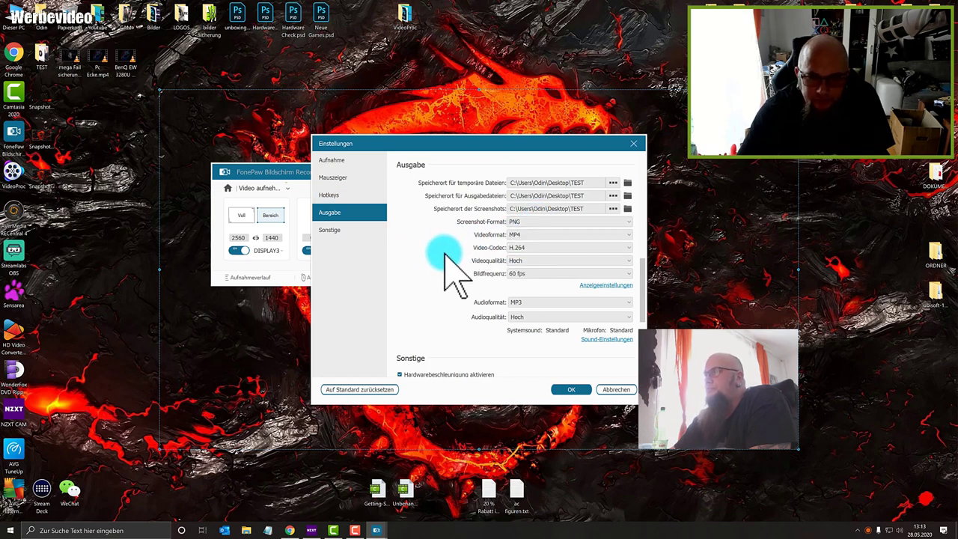
Examine the remaining output and Sonstige settings and leave the settings without saving.
scroll(524, 273, "down", 1)
scroll(551, 304, "down", 1)
scroll(542, 285, "down", 2)
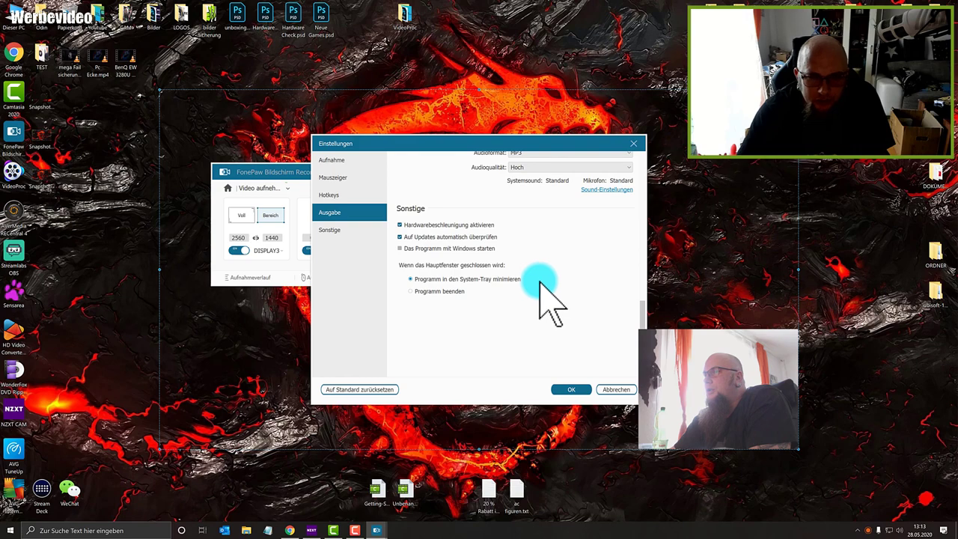
left_click(341, 233)
left_click(629, 145)
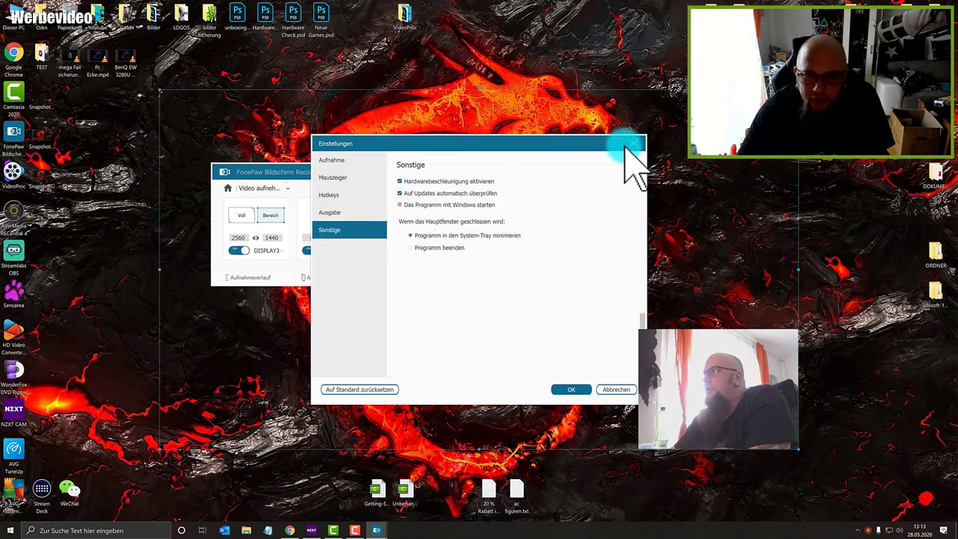
left_click(617, 390)
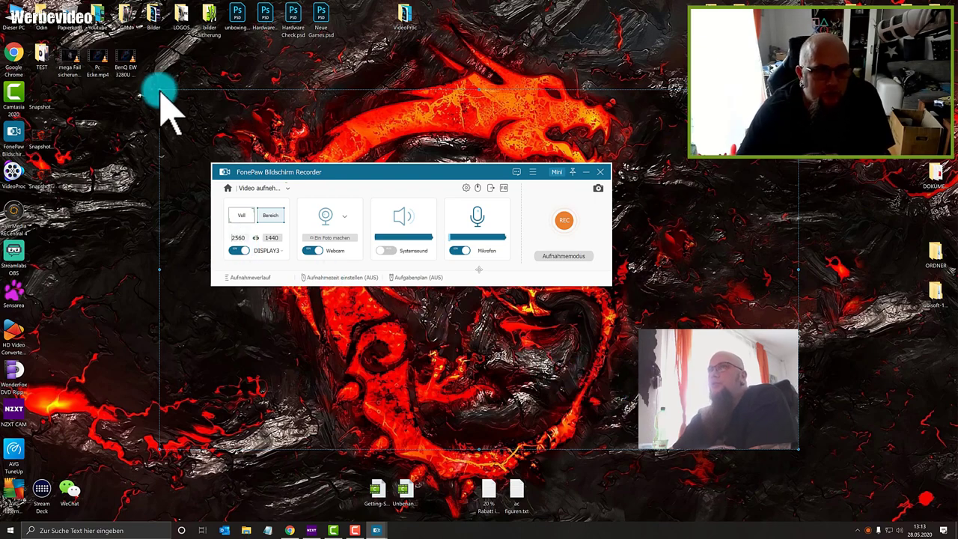
Set the recording area to the full screen and turn off recording of DISPLAY3.
left_click_drag(160, 90, 43, 47)
left_click(241, 215)
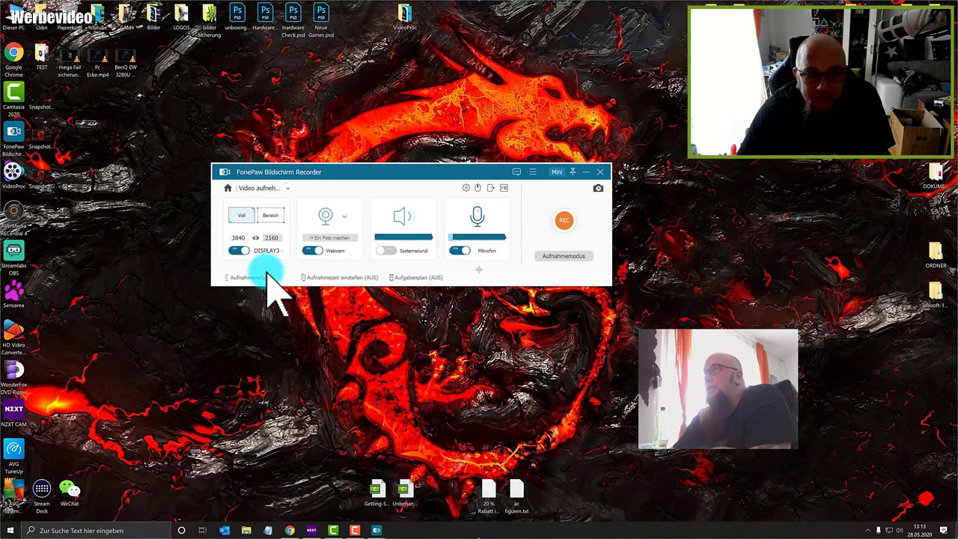
left_click(237, 251)
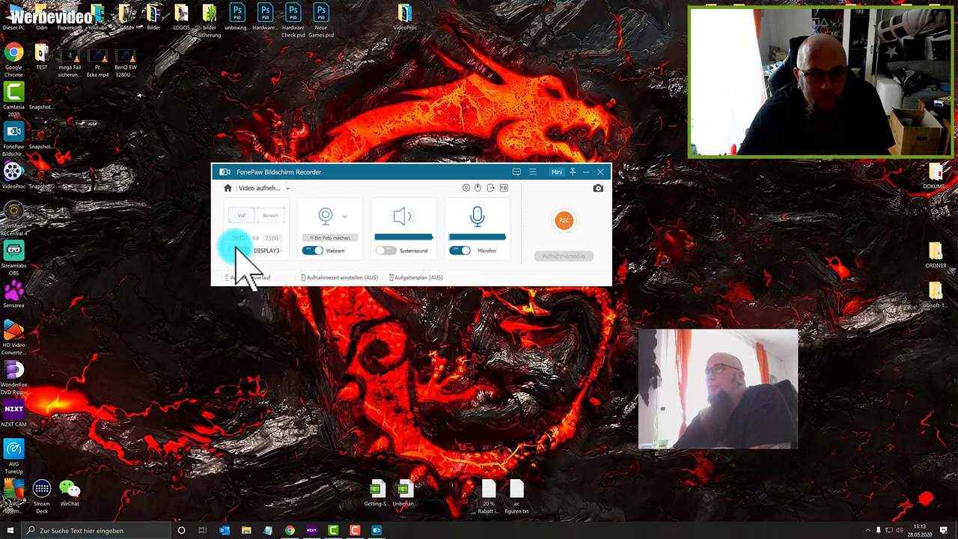
Move the webcam overlay above the recorder window and try to record only webcam and microphone.
left_click_drag(681, 318, 358, 74)
left_click_drag(420, 177, 418, 186)
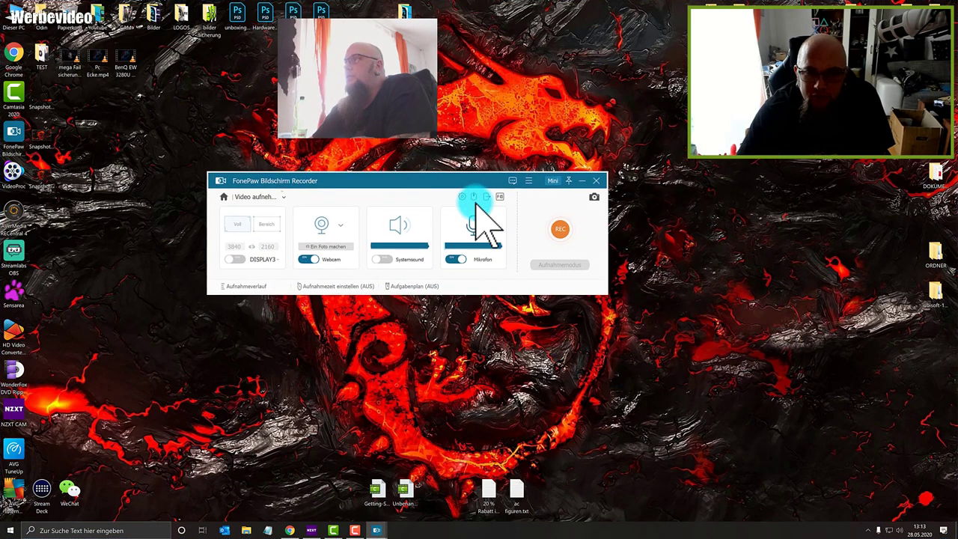
left_click(568, 233)
left_click(524, 295)
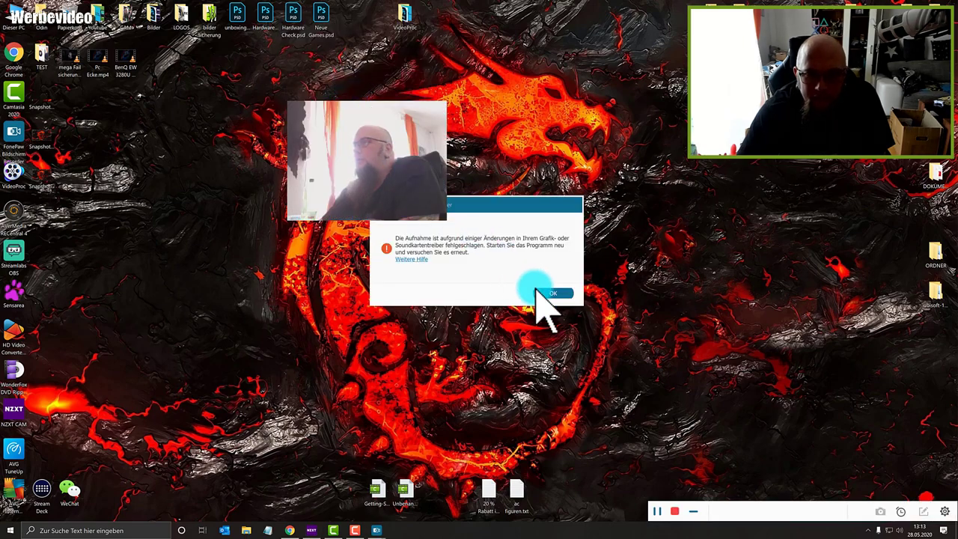
left_click(537, 289)
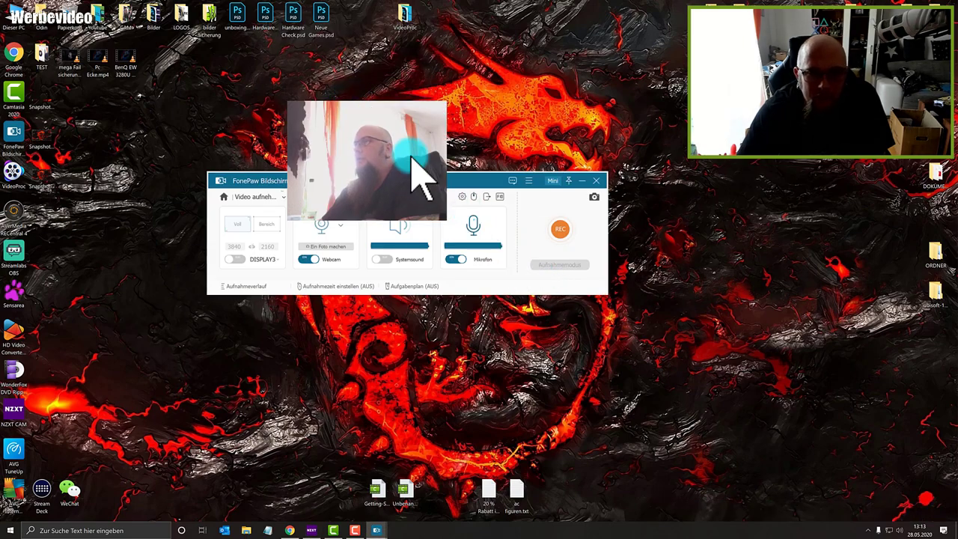
Move the webcam overlay clear of the recorder window and retry the webcam recording, setting the hotkey notice not to reappear.
left_click_drag(404, 154, 452, 104)
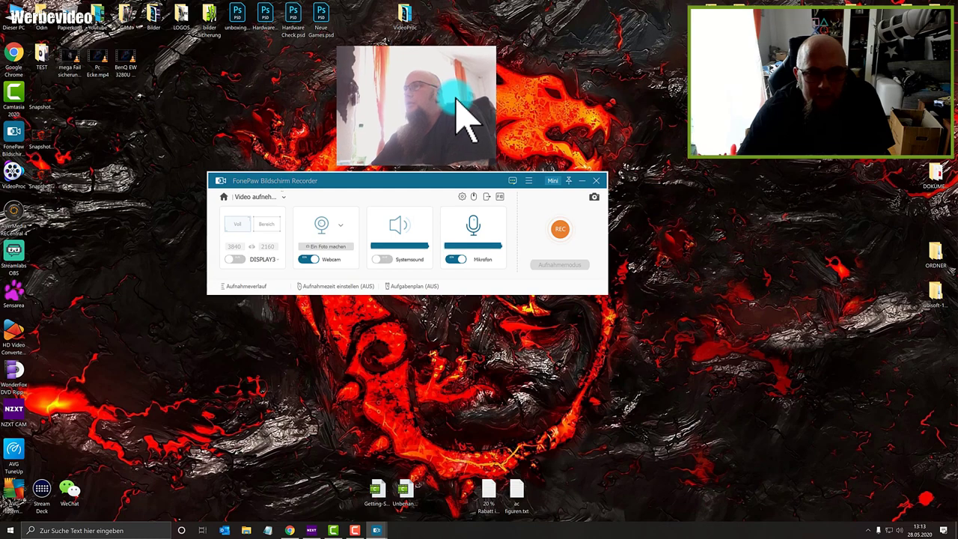
left_click_drag(476, 181, 491, 216)
left_click(574, 262)
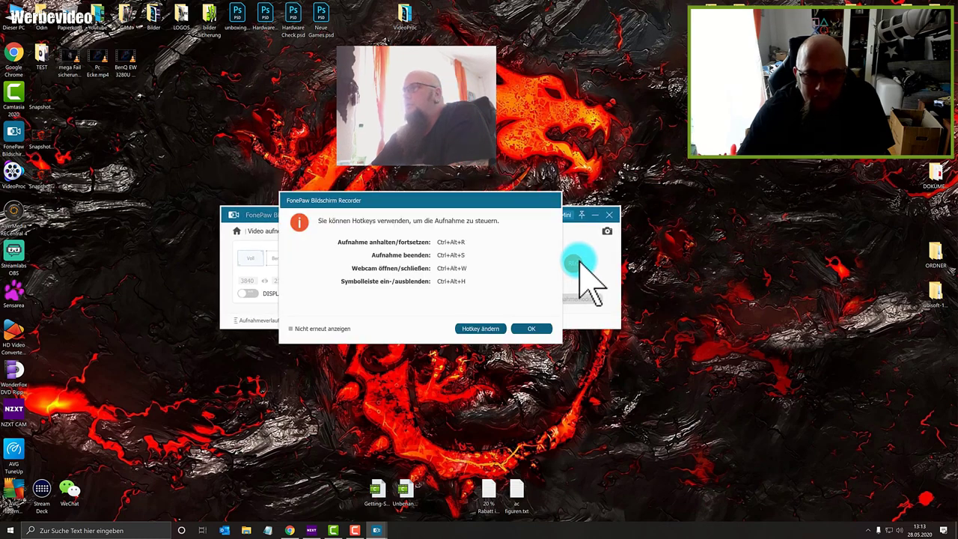
left_click(338, 329)
left_click(531, 329)
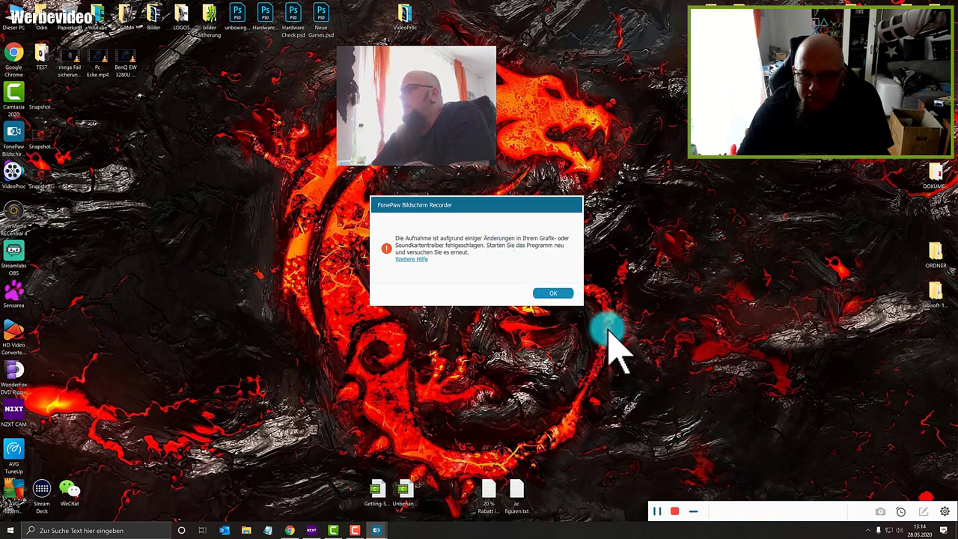
left_click(553, 293)
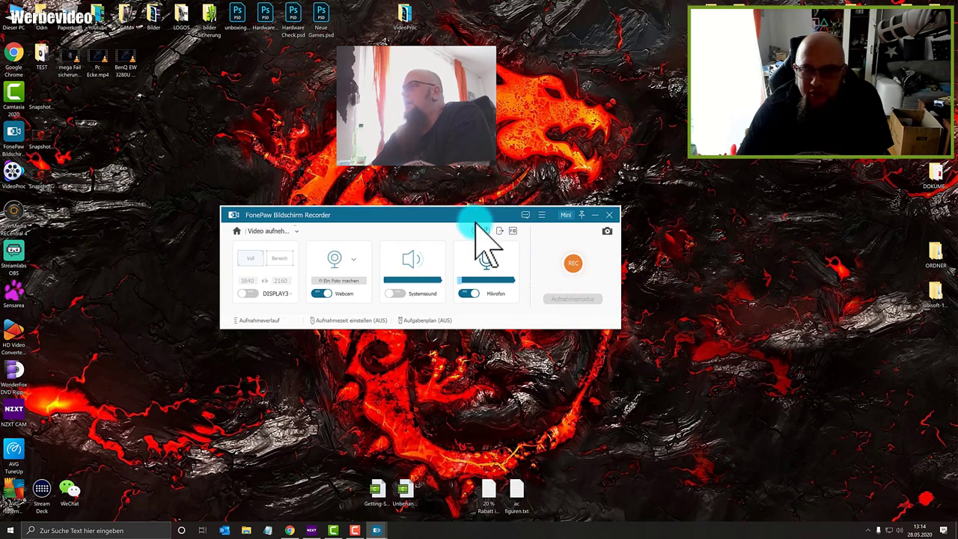
Turn DISPLAY3 recording back on and try to record the full screen with webcam and microphone.
left_click_drag(476, 223, 487, 220)
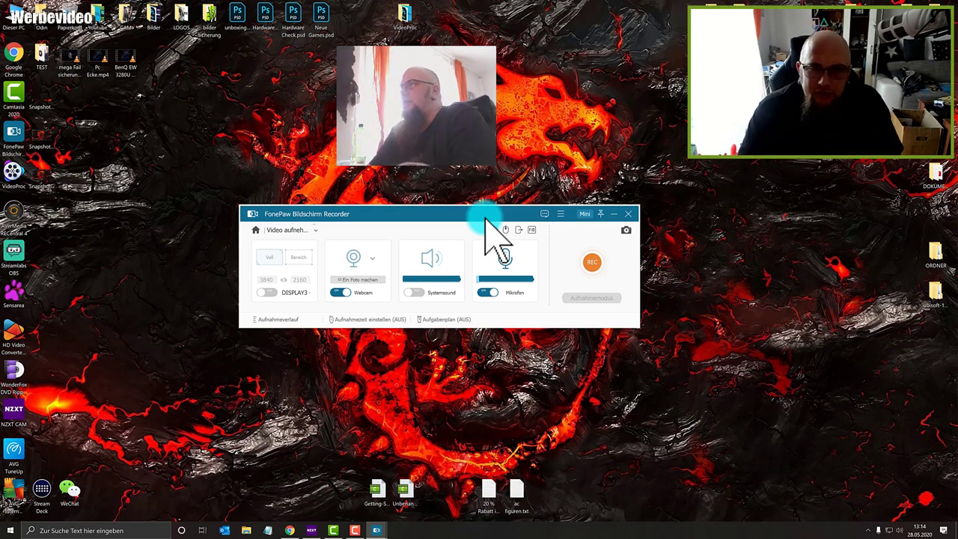
left_click_drag(513, 219, 465, 189)
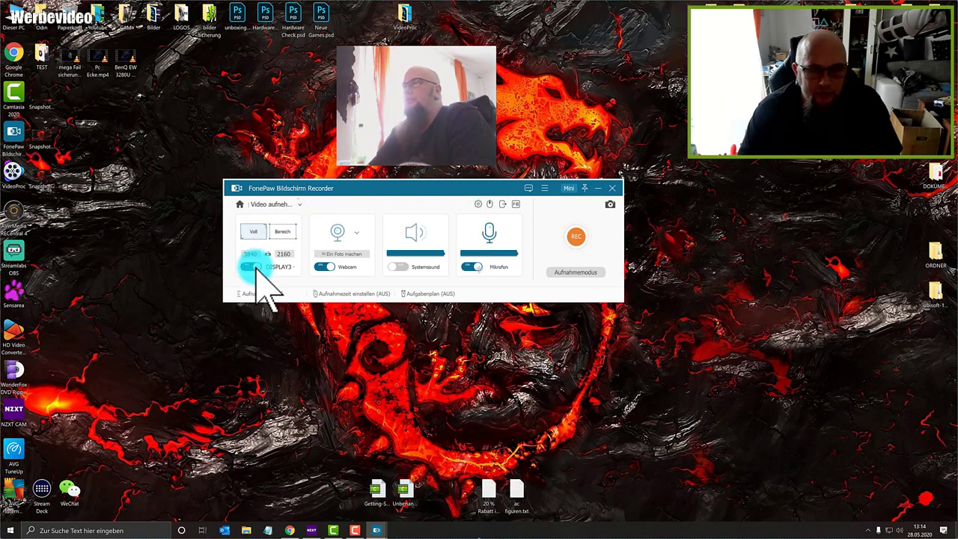
left_click(576, 239)
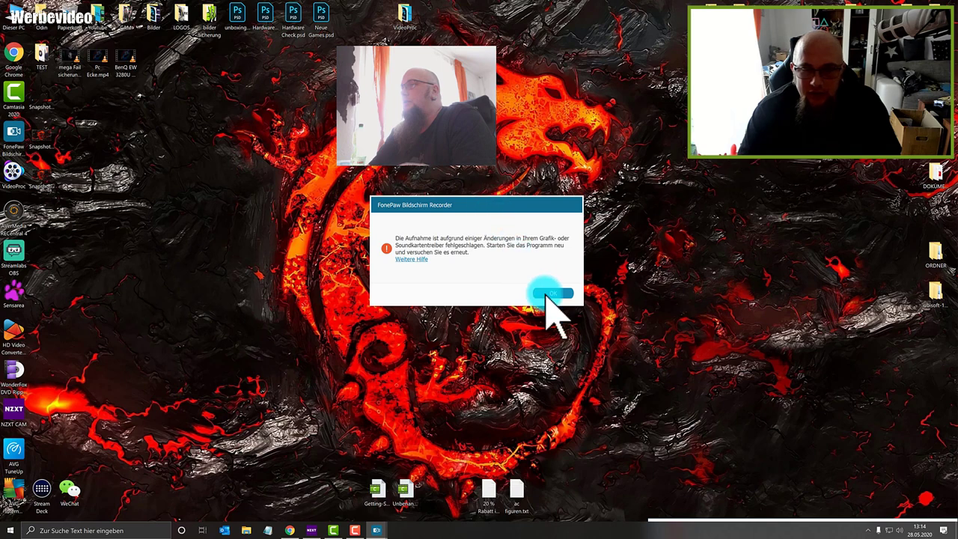
left_click(553, 293)
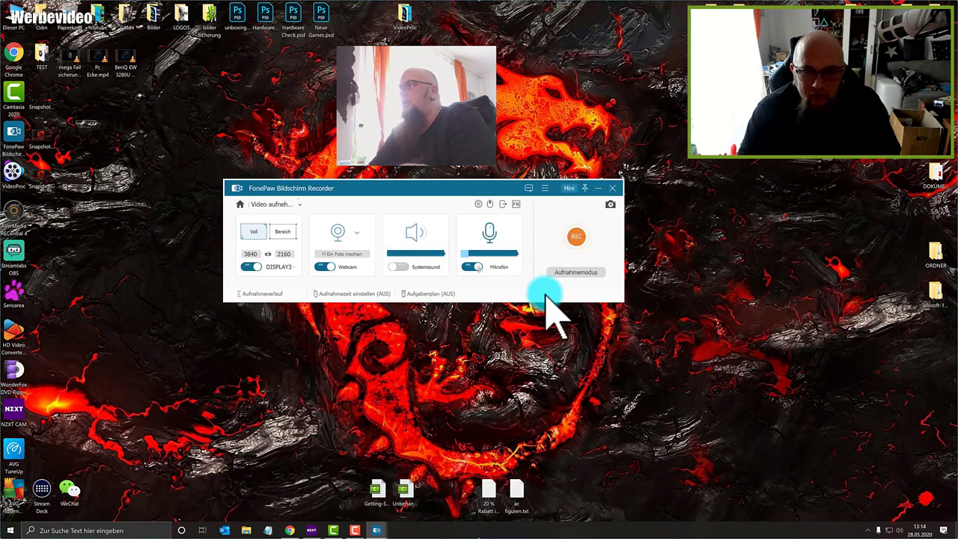
left_click(268, 298)
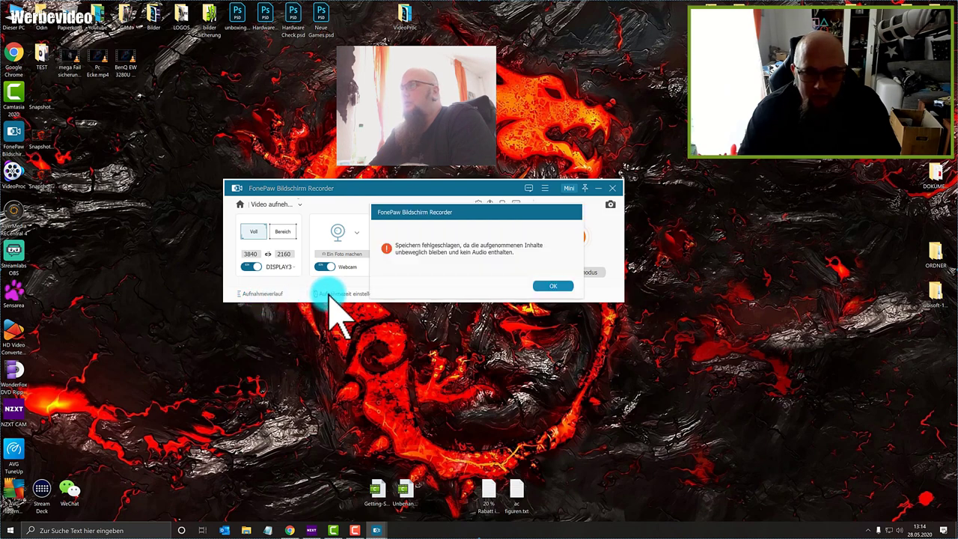
left_click(552, 286)
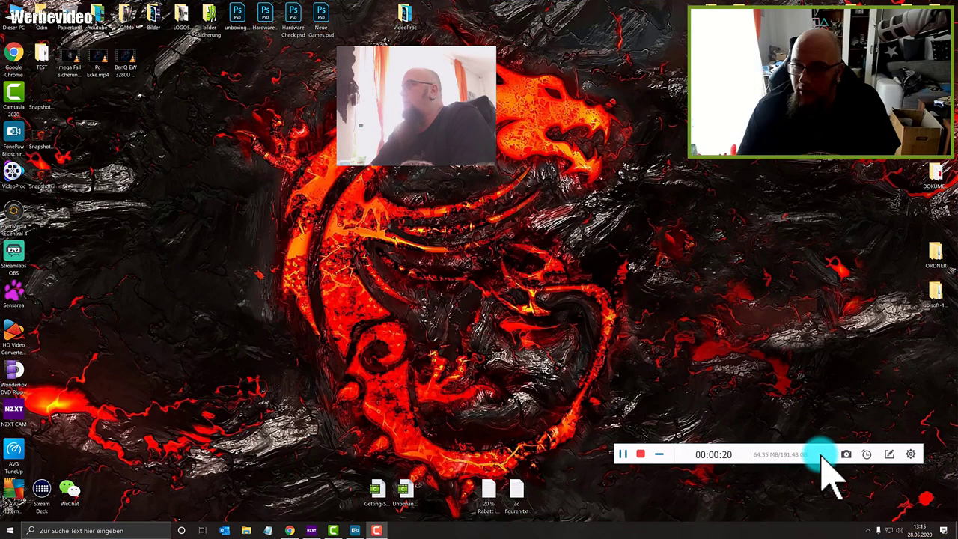
Move the floating recording toolbar to the desktop's centre below the webcam overlay and stop the recording.
left_click_drag(821, 457, 823, 498)
left_click(410, 146)
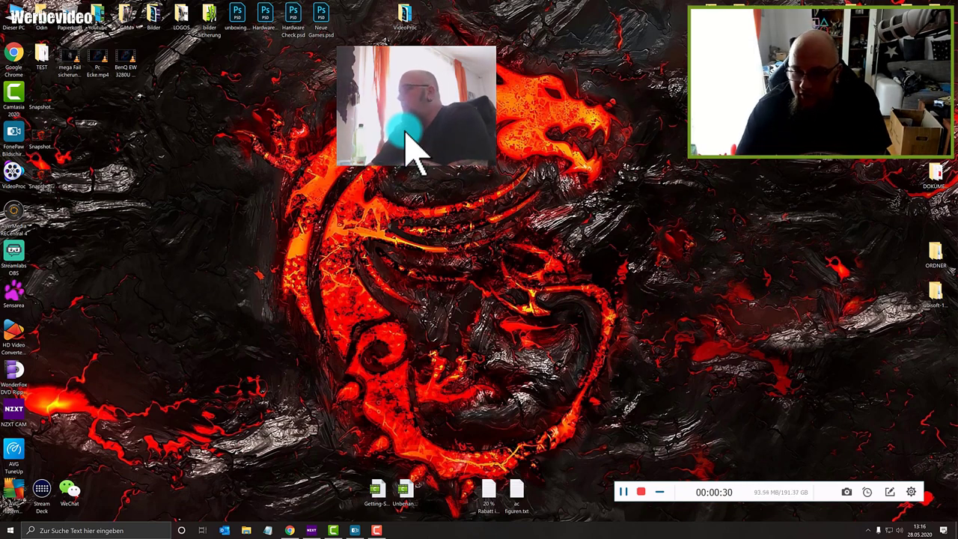
left_click_drag(680, 498, 450, 260)
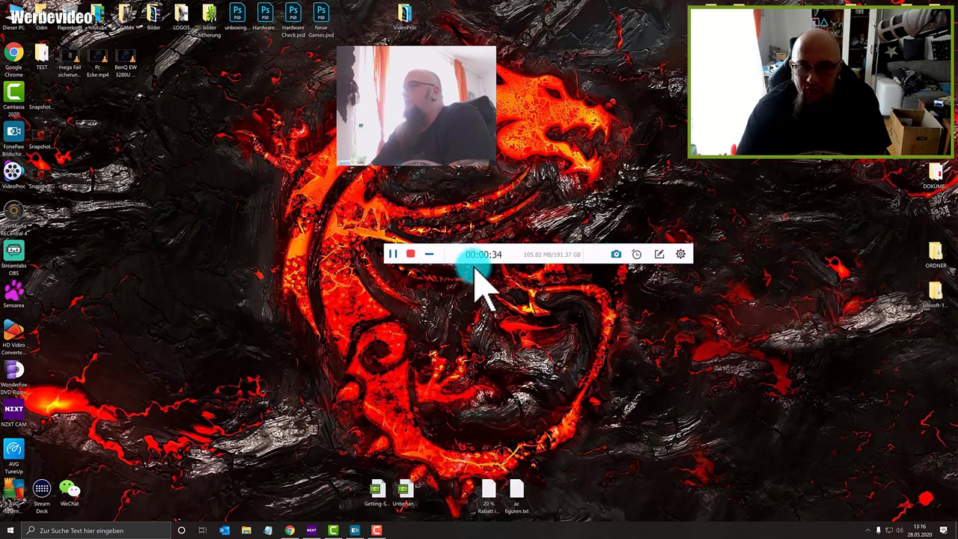
left_click(409, 255)
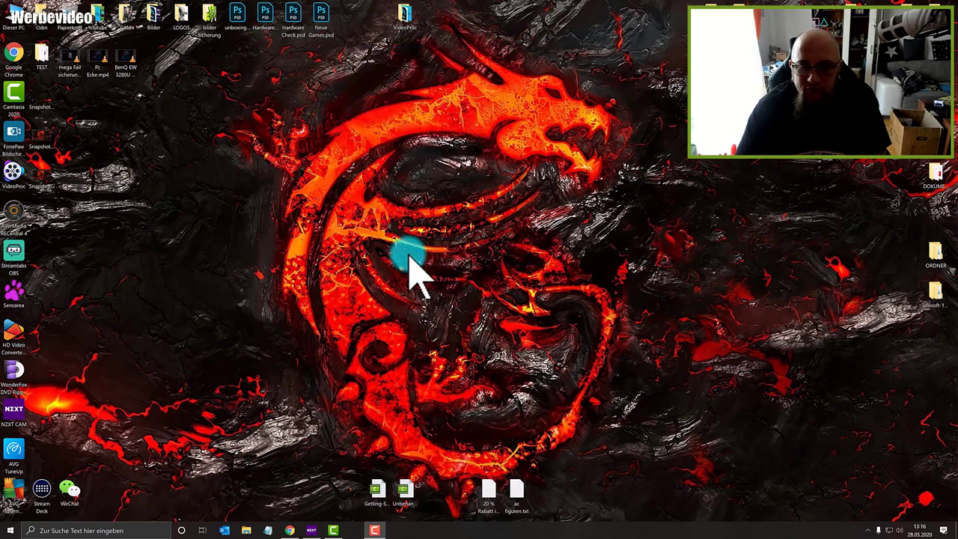
Save the finished recording in the TEST folder on the desktop.
left_click(665, 384)
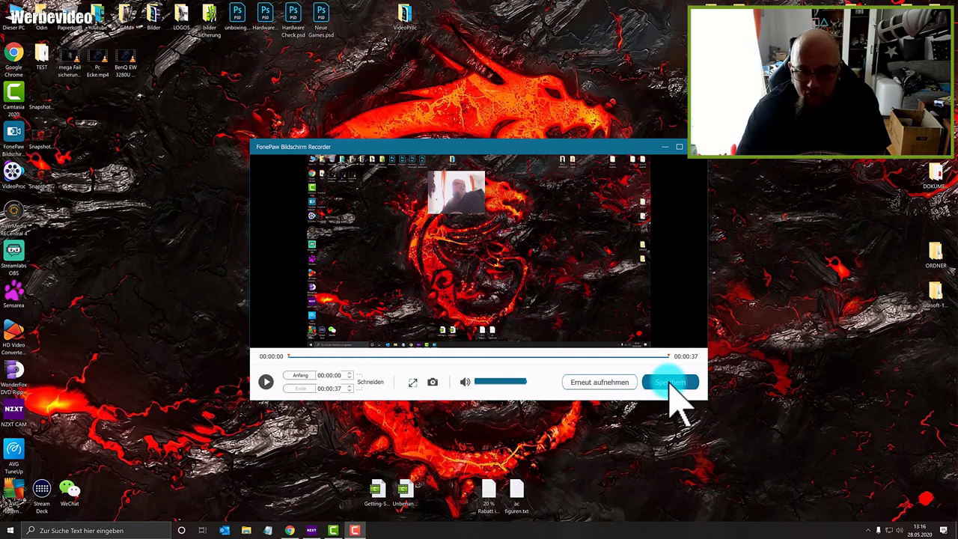
left_click(670, 385)
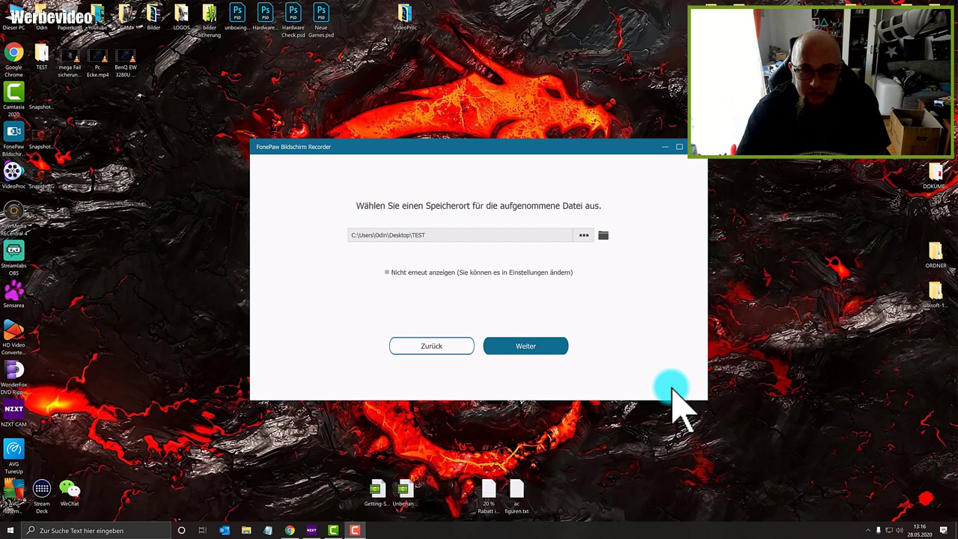
left_click(522, 347)
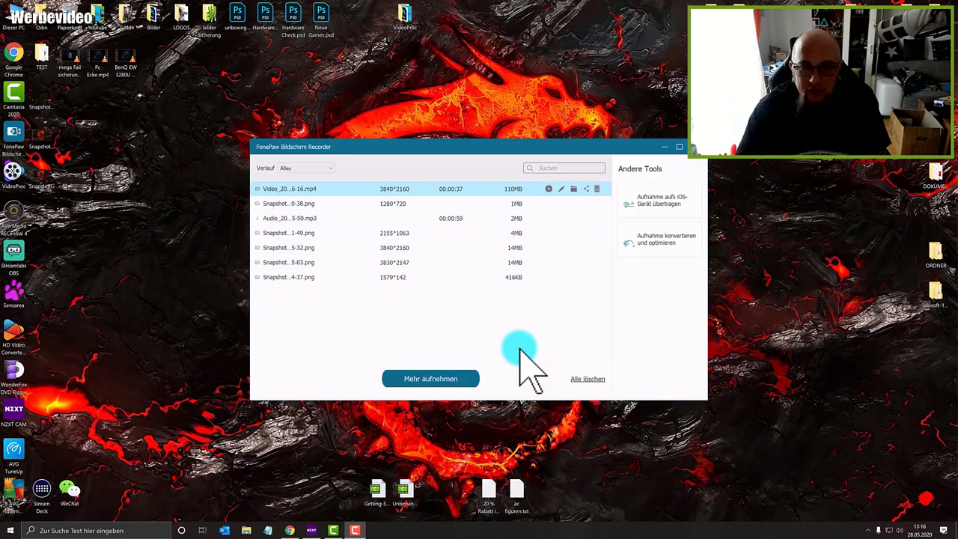
Move the recording history window aside and open the desktop's TEST folder in File Explorer.
left_click_drag(447, 179, 636, 292)
left_click(44, 60)
double_click(45, 64)
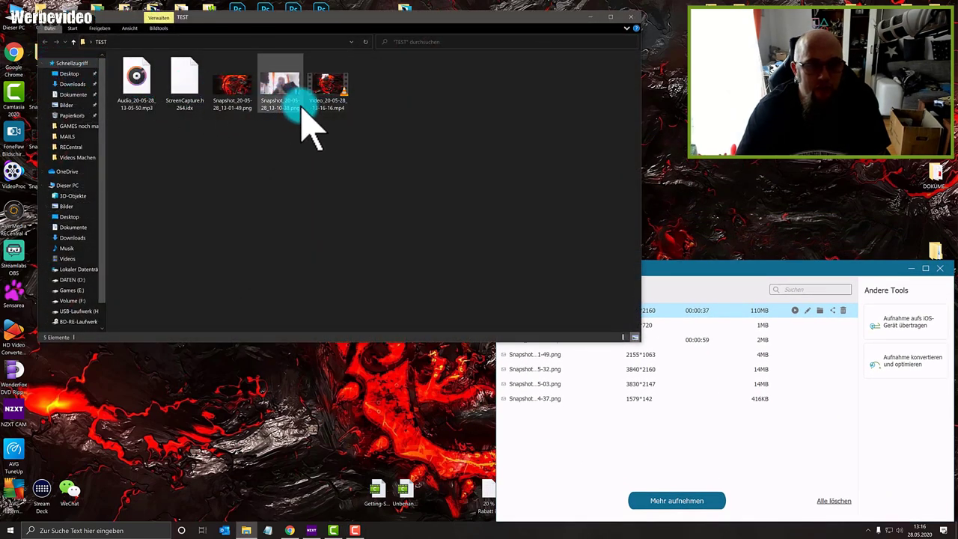
Play the saved full-screen video from the TEST folder, check an early and a late passage, and close the player.
double_click(336, 108)
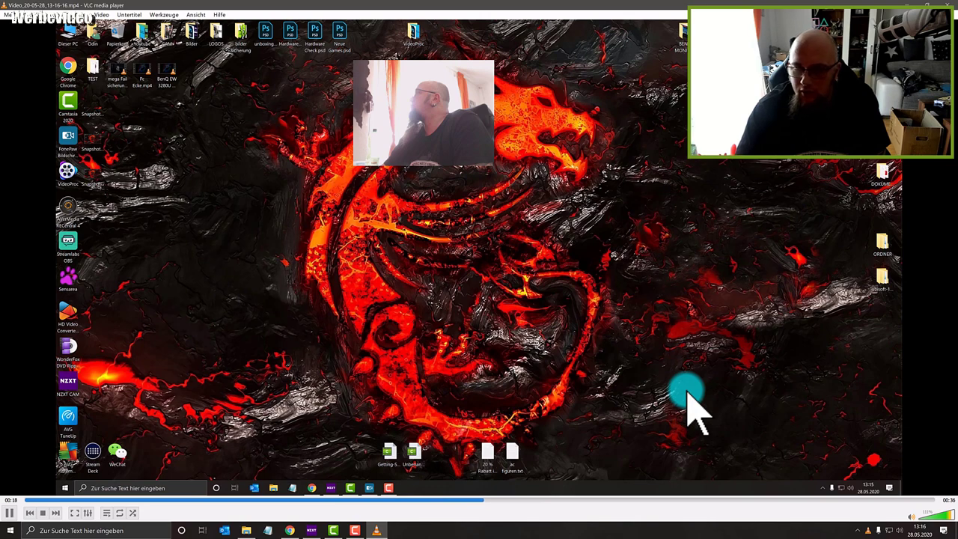
left_click(201, 500)
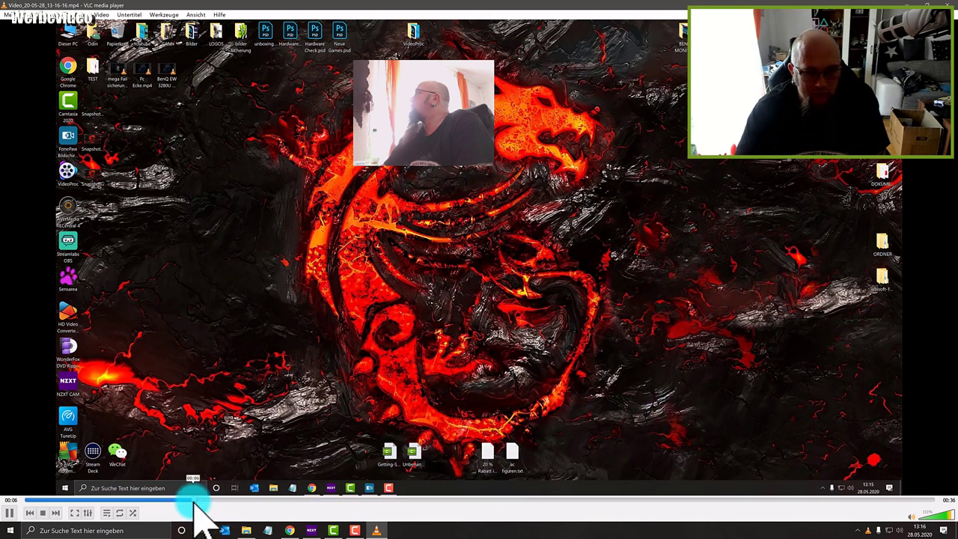
left_click(11, 515)
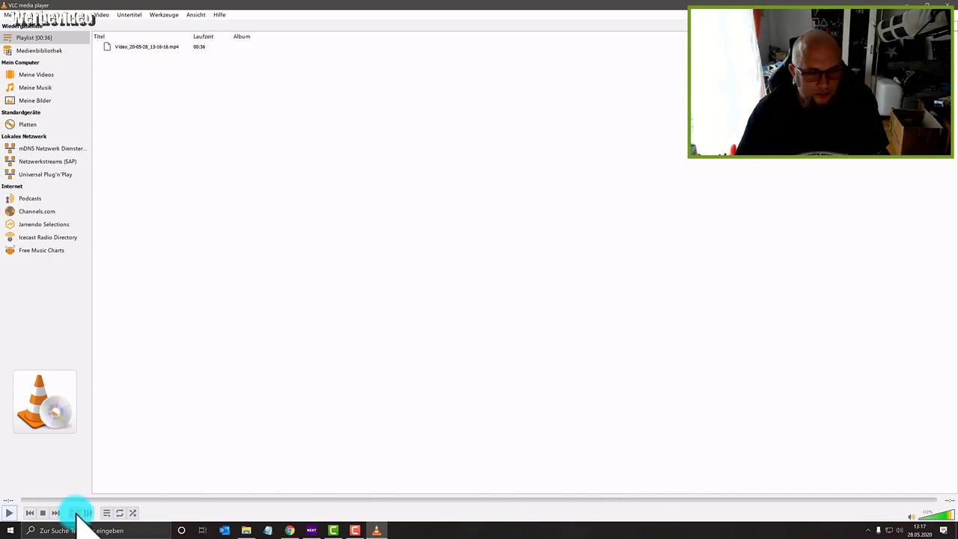
left_click(10, 514)
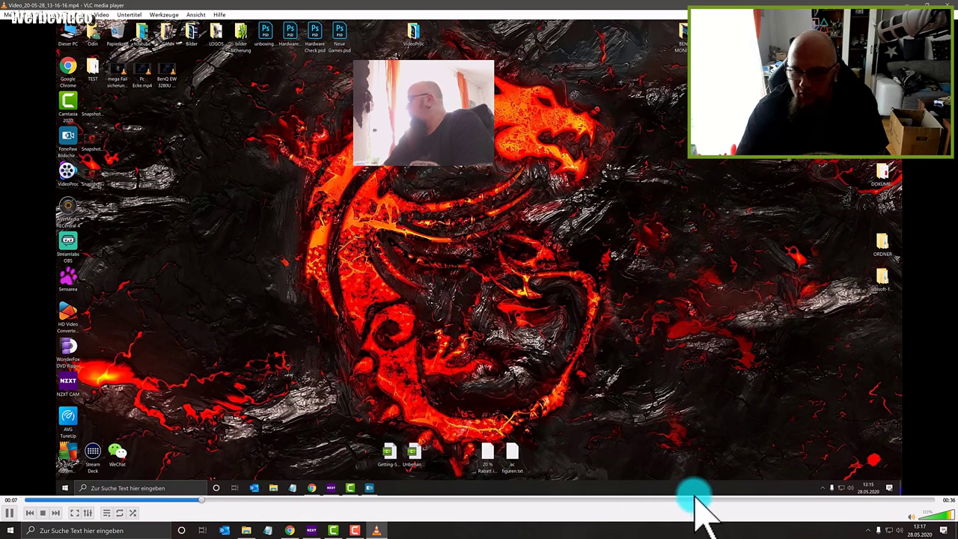
left_click(720, 500)
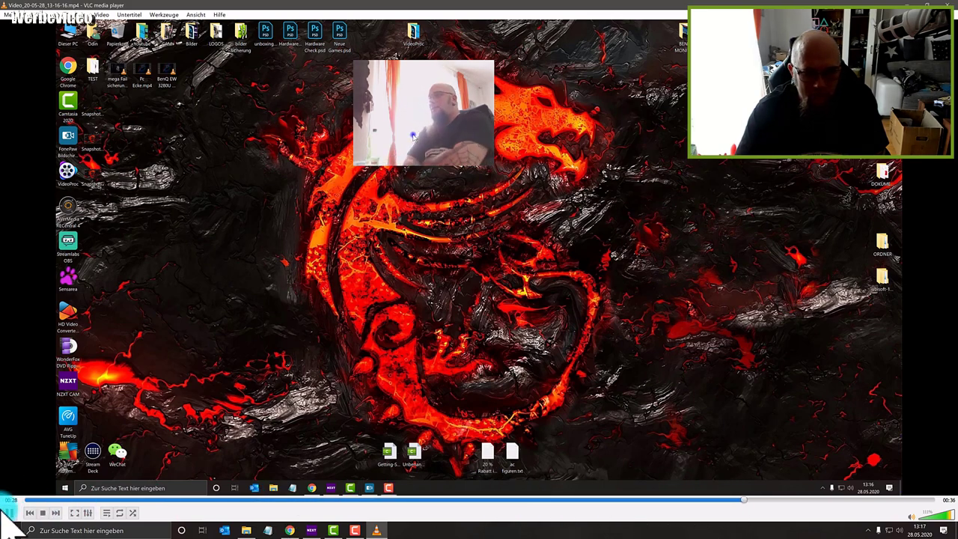
left_click(416, 139)
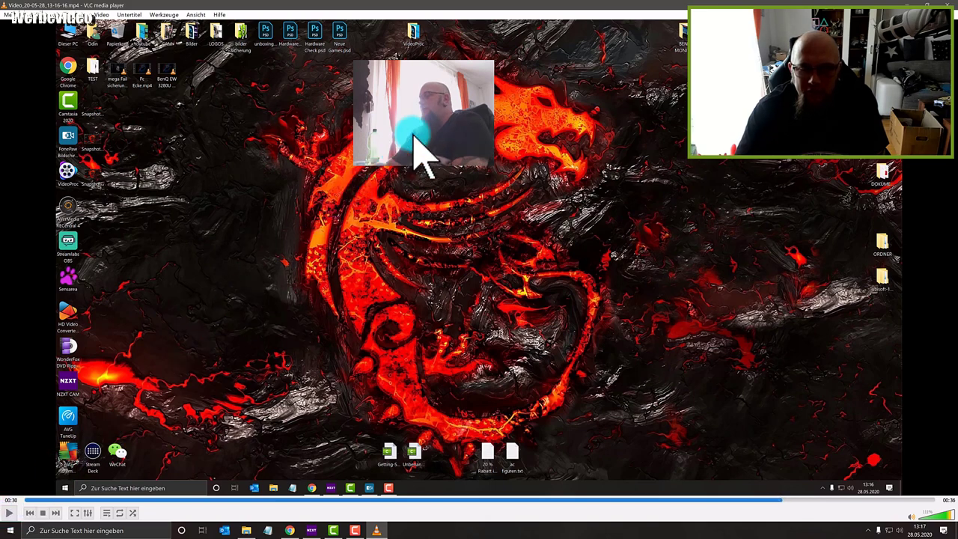
left_click(949, 4)
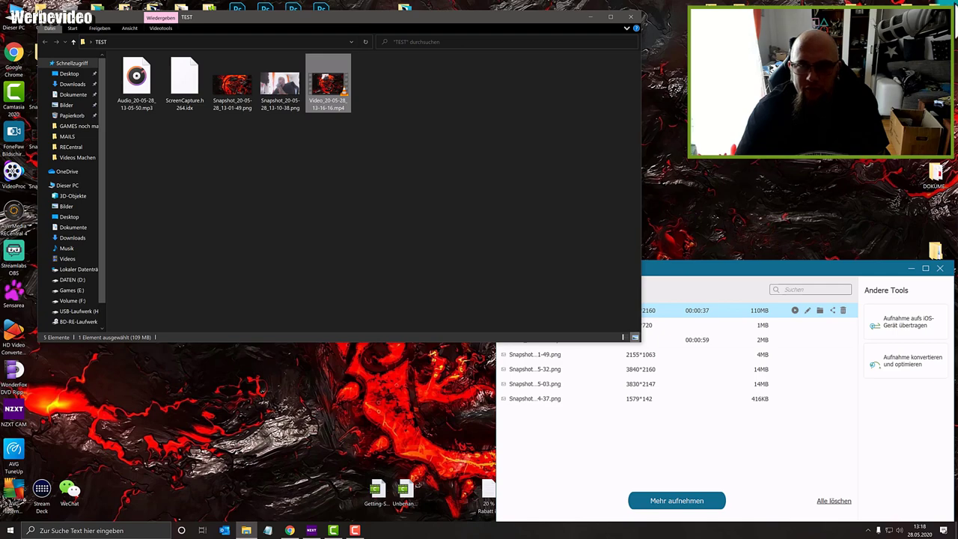
Move the TEST folder window off the recording history and select the newest video in the history.
left_click_drag(523, 20, 485, 11)
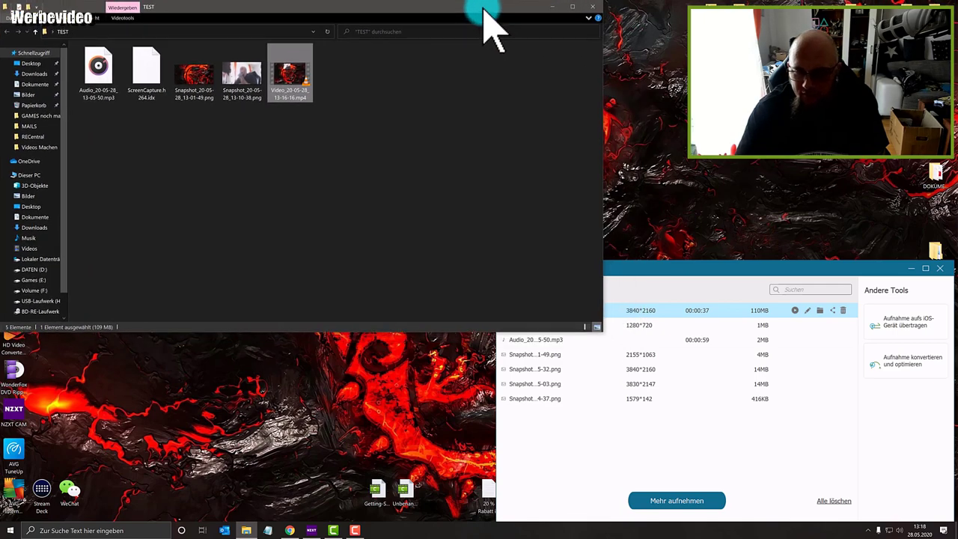
left_click(589, 461)
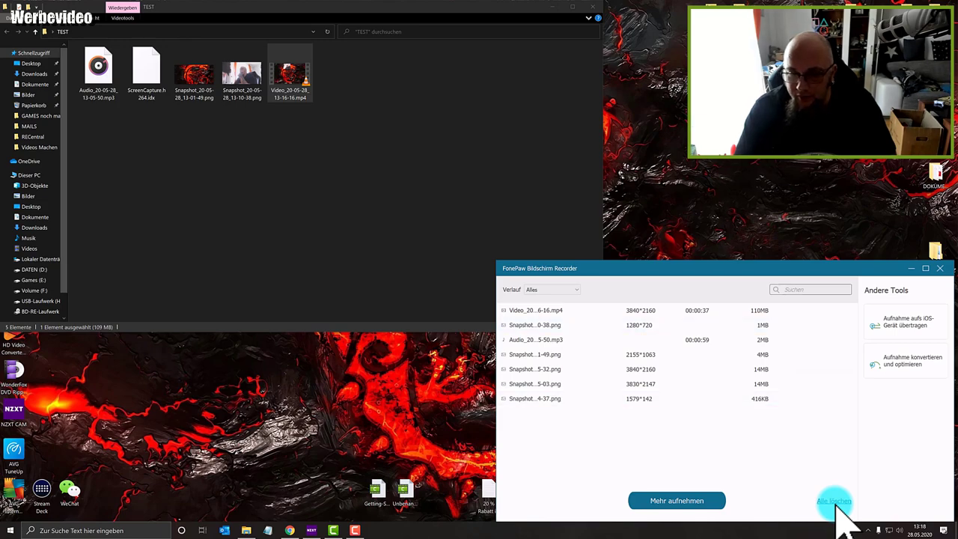
left_click(552, 315)
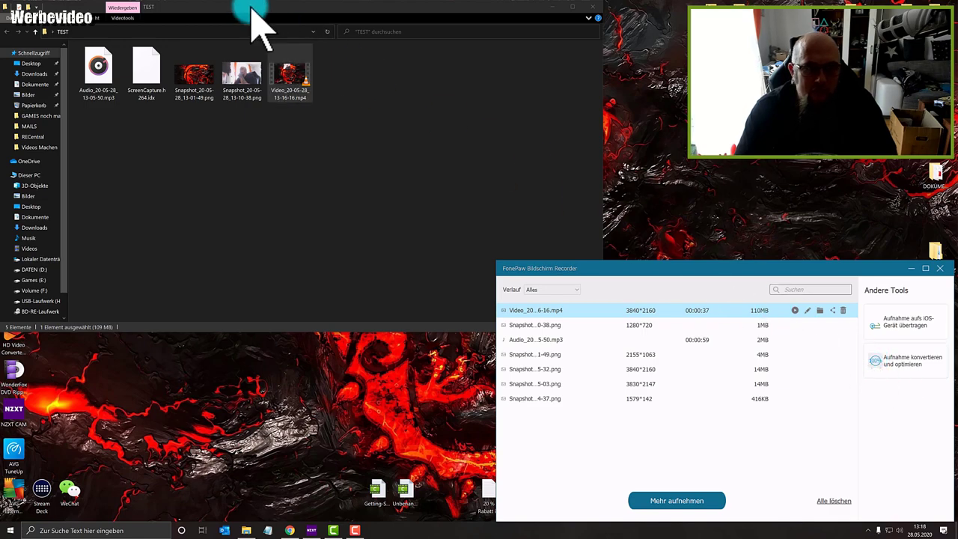
mouse_move(253, 8)
left_mouse_down()
mouse_move(423, 21)
mouse_move(254, 11)
left_mouse_up()
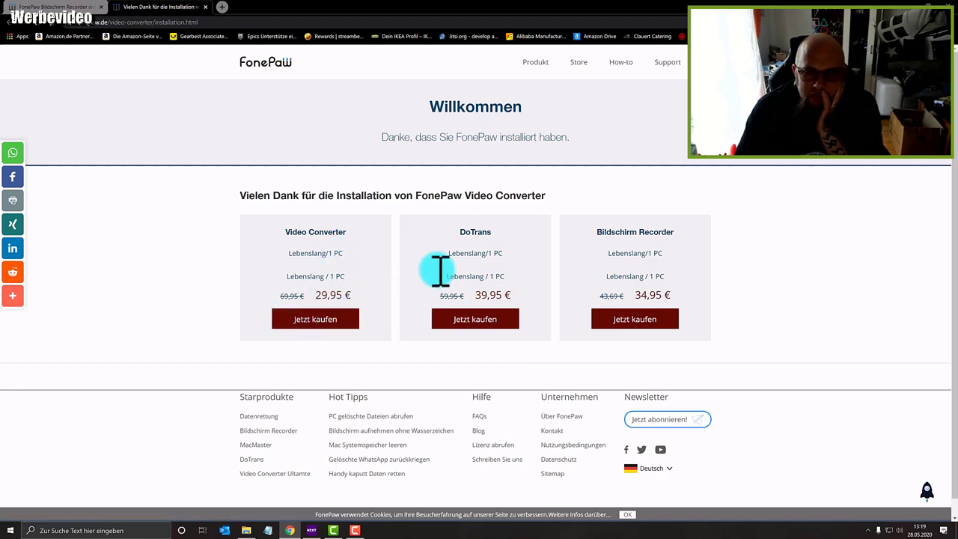
Examine the lifetime licence offers for Video Converter, DoTrans and Bildschirm Recorder on the FonePaw welcome page.
left_click_drag(474, 254, 492, 253)
left_click_drag(600, 253, 671, 251)
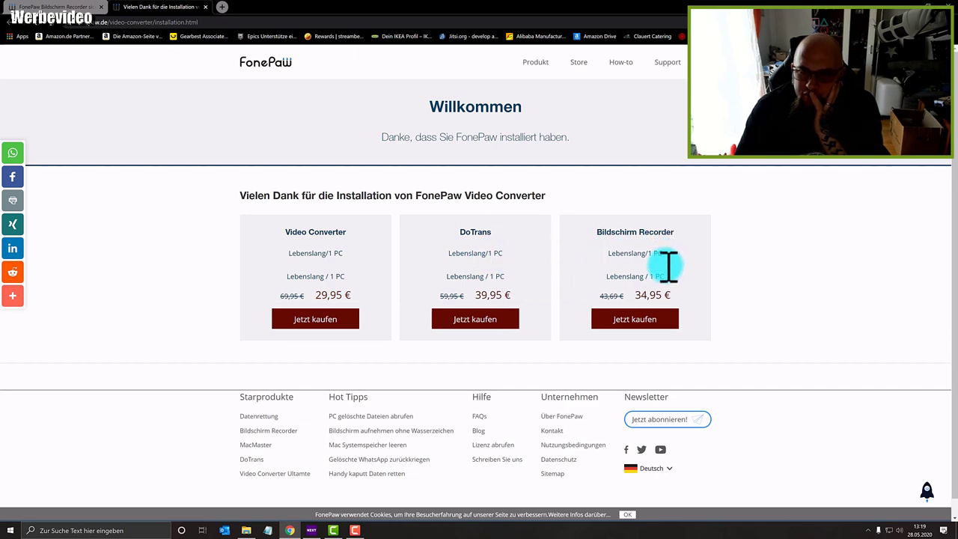
left_click(642, 324)
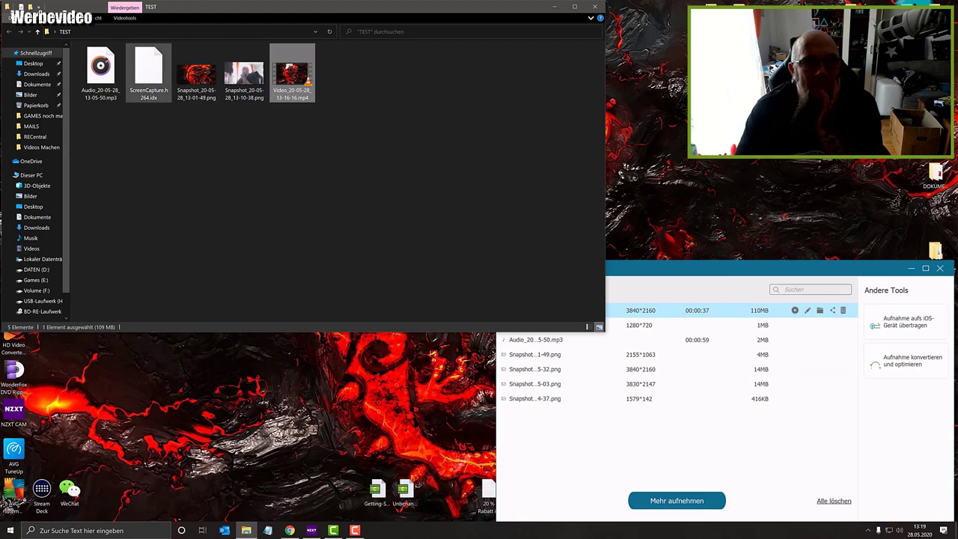
Move the TEST folder window to uncover the desktop shortcut, launch FonePaw Video Converter and dismiss its trial notice.
left_click_drag(180, 11, 223, 7)
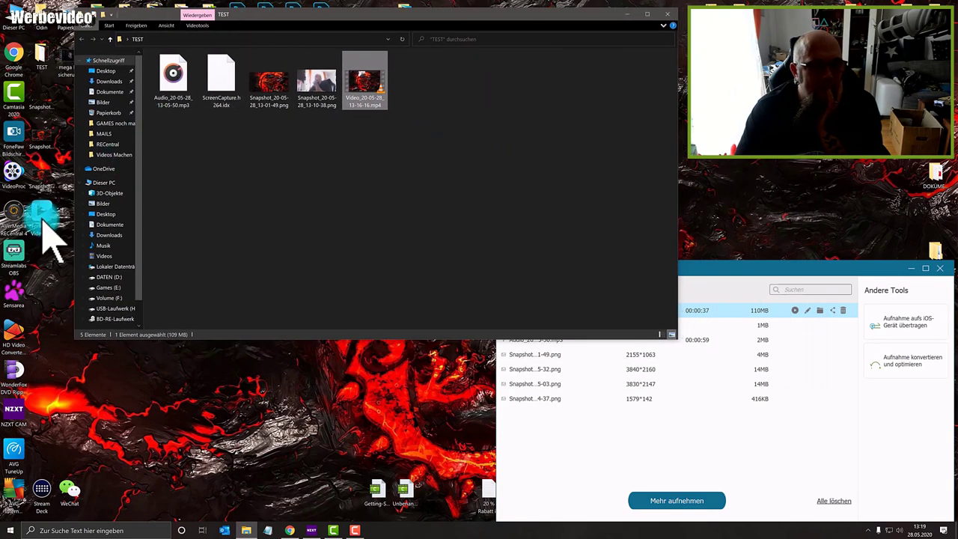
left_click(43, 225)
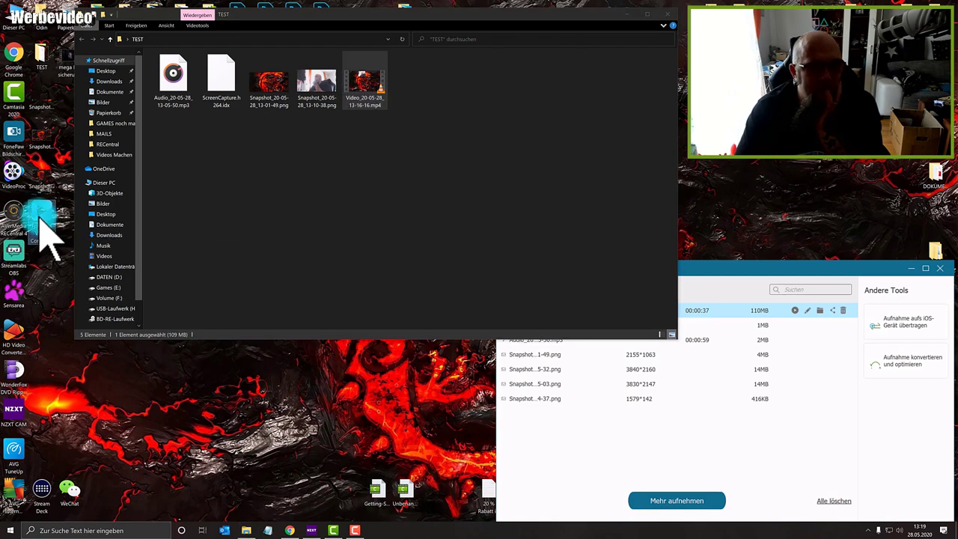
double_click(43, 223)
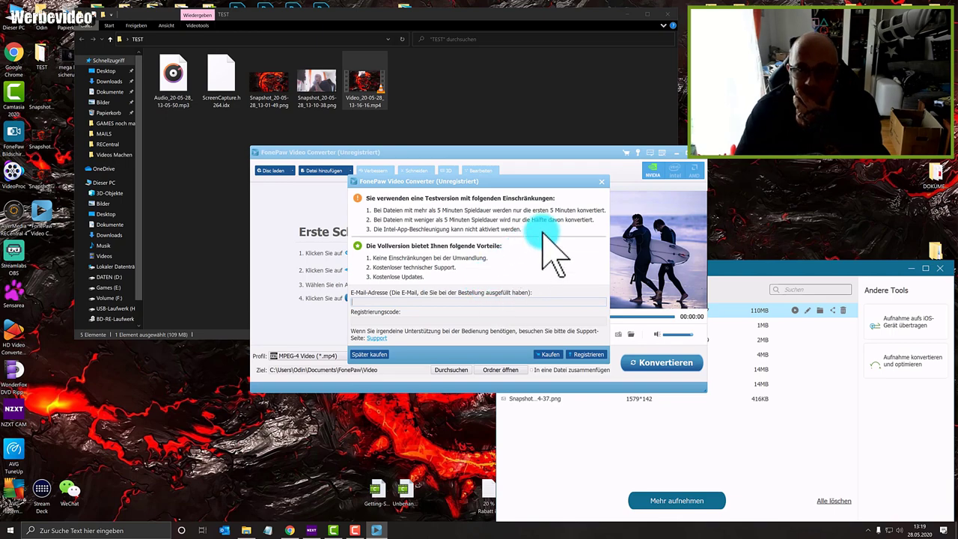
left_click(604, 183)
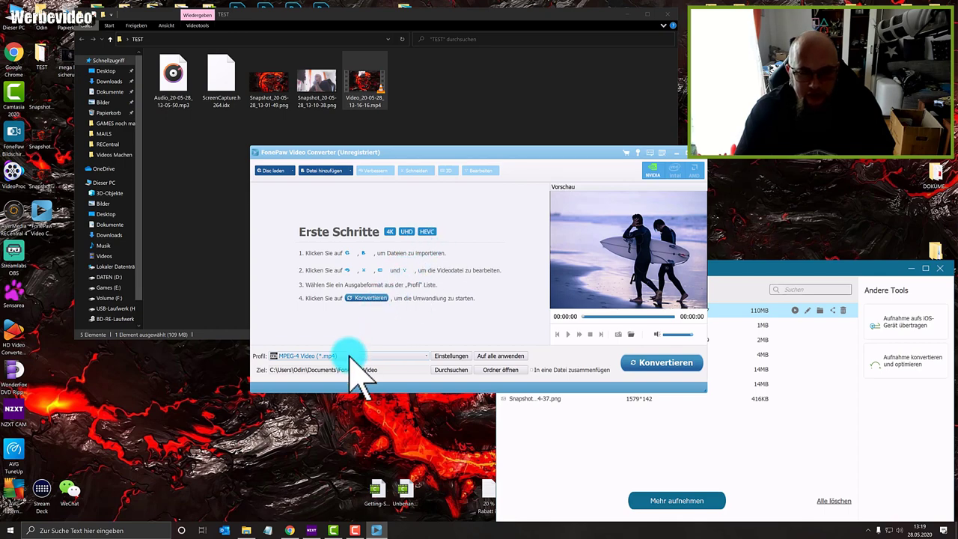
Browse the converter's output profiles for Apple iPhone and close FonePaw Video Converter.
left_click(395, 357)
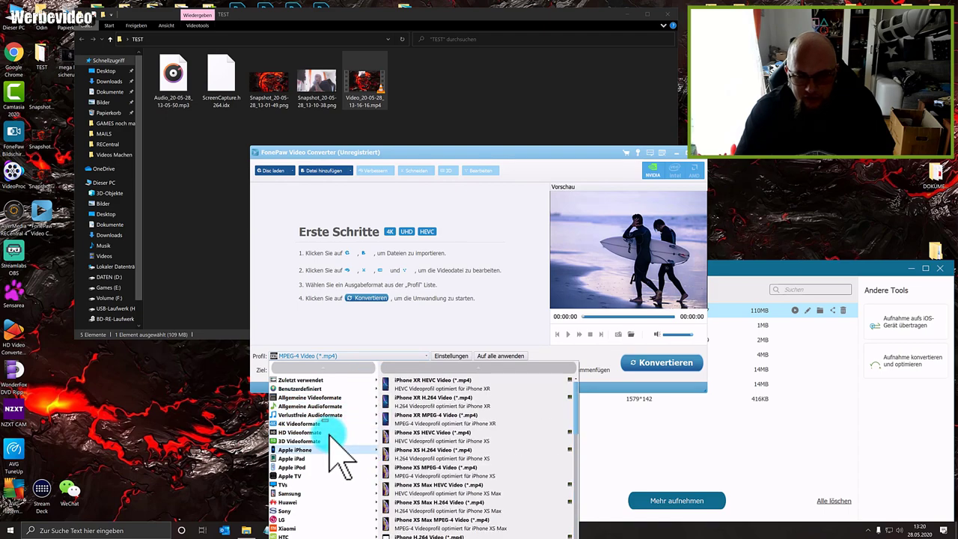
scroll(464, 472, "down", 5)
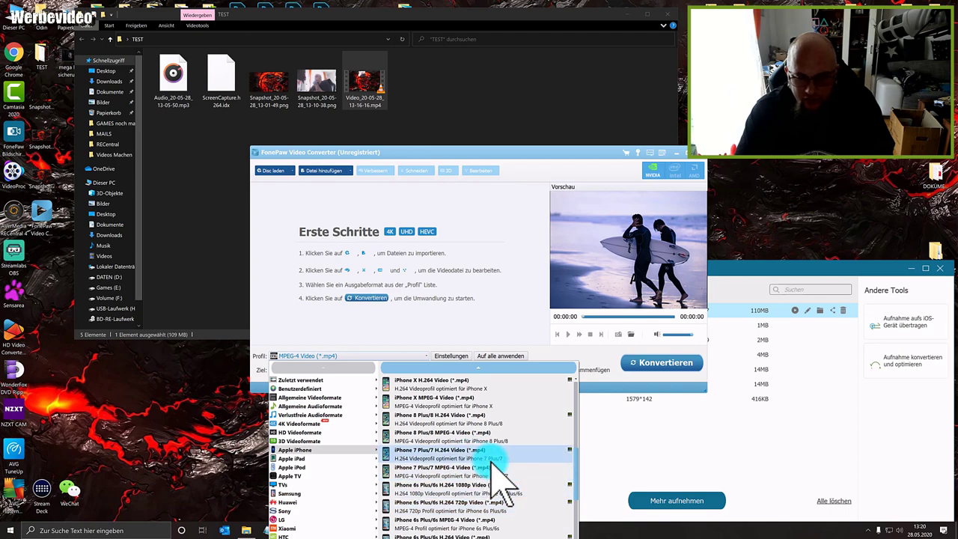
left_click(476, 271)
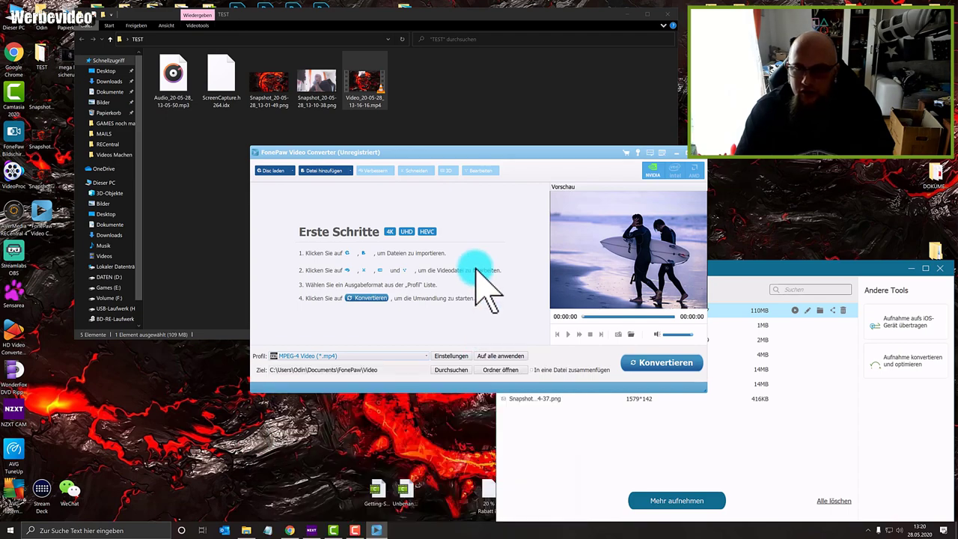
left_click(695, 152)
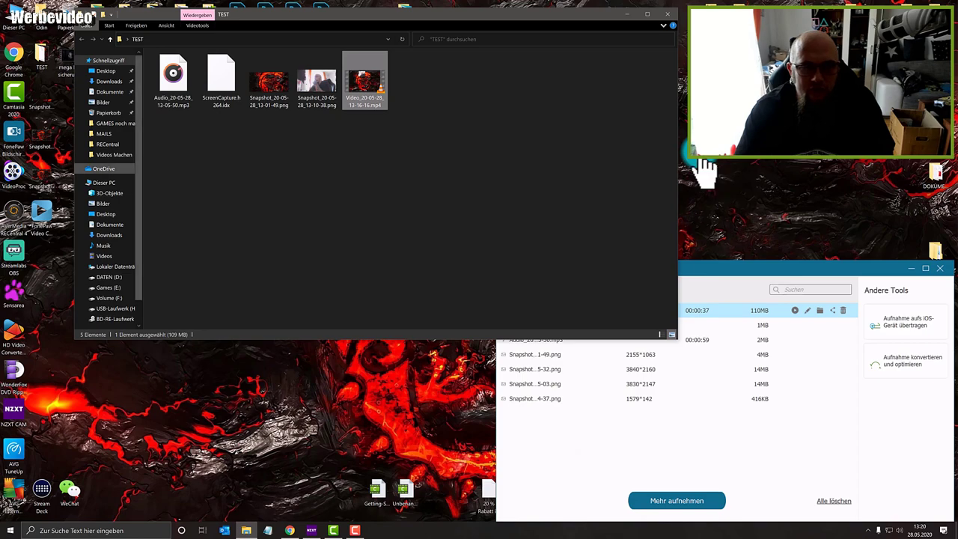
Remove the snapshot images and the FonePaw Video Converter shortcut from the desktop and return to the recording history.
left_click(66, 60)
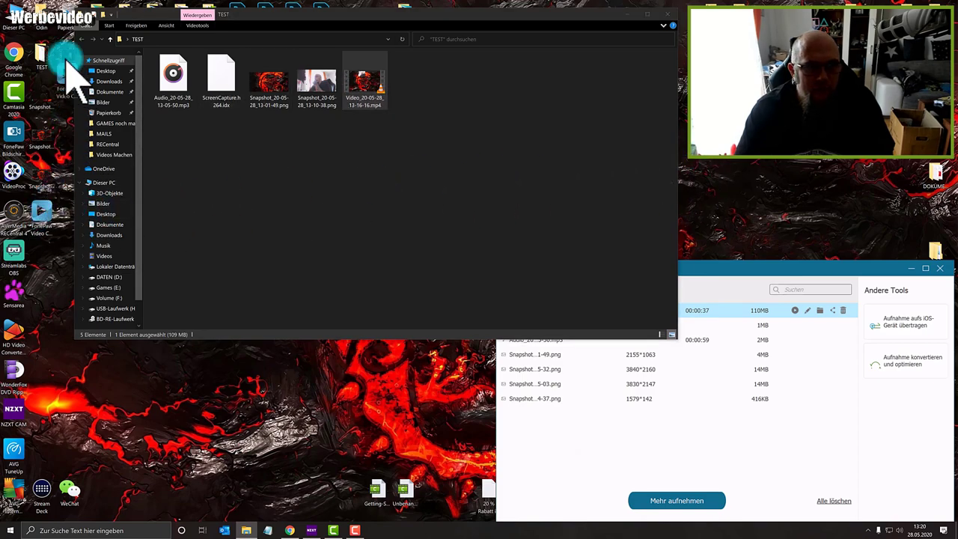
left_click(637, 423)
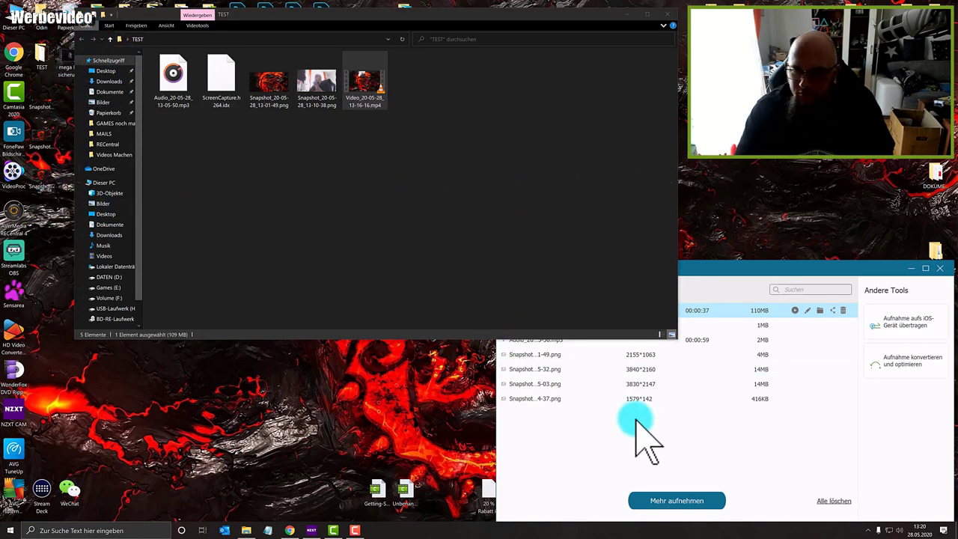
left_click(658, 437)
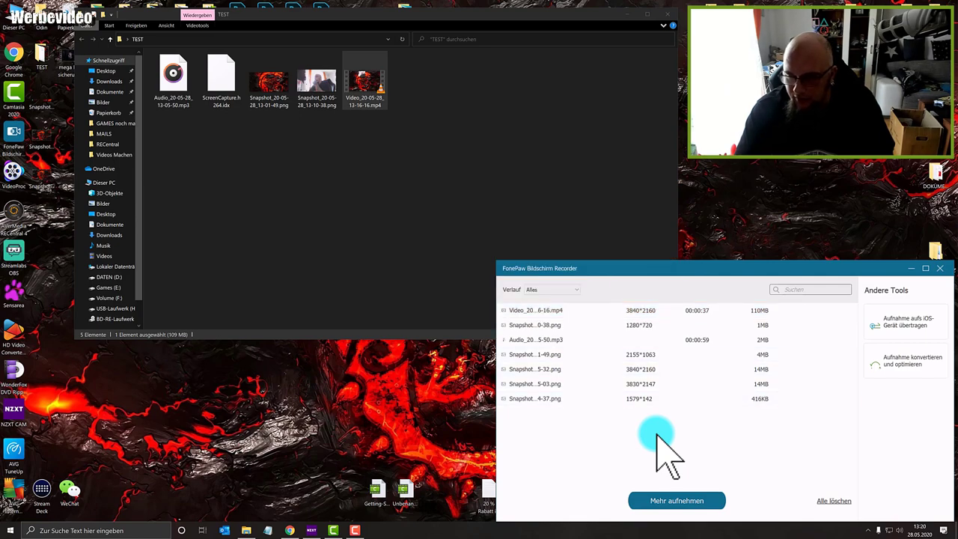
Delete all recordings from the history together with their local files and close the TEST folder.
left_click(835, 501)
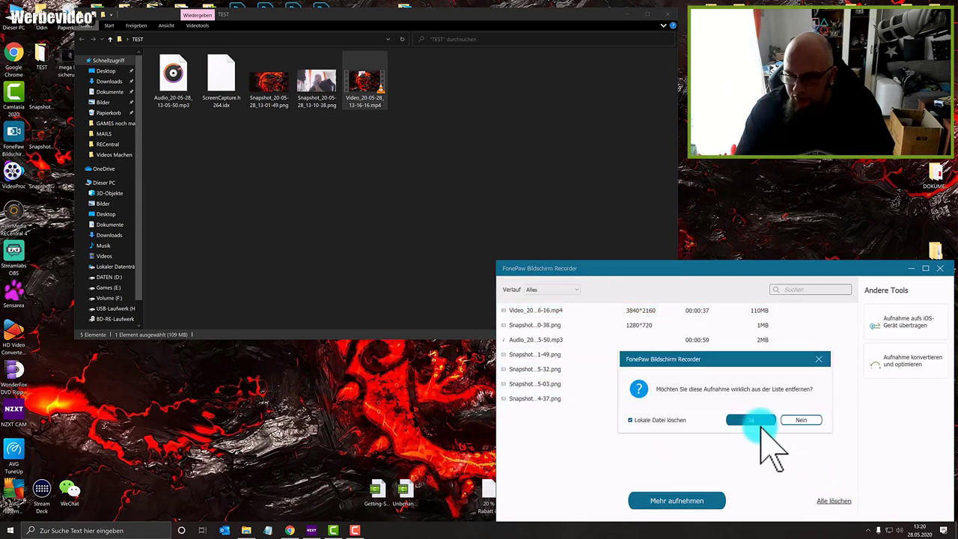
left_click(757, 423)
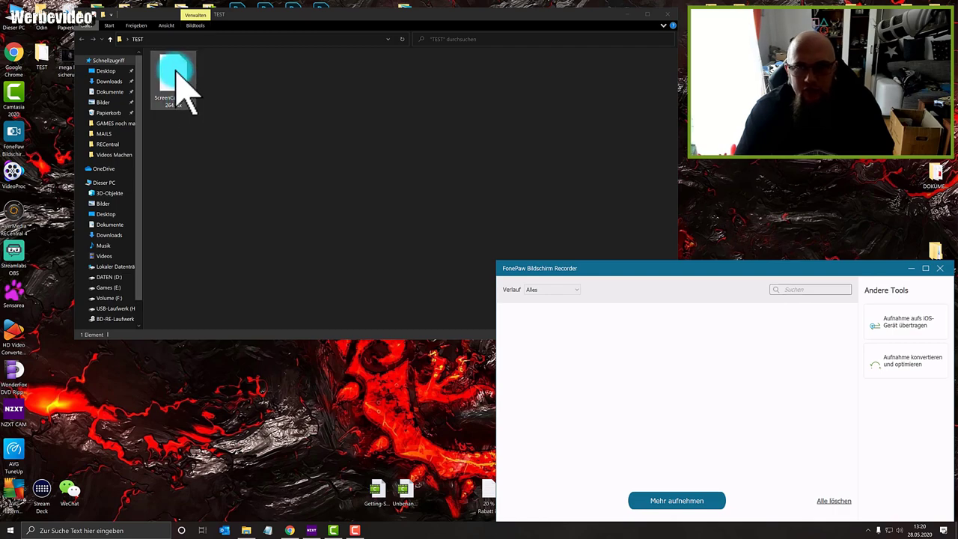
left_click(667, 15)
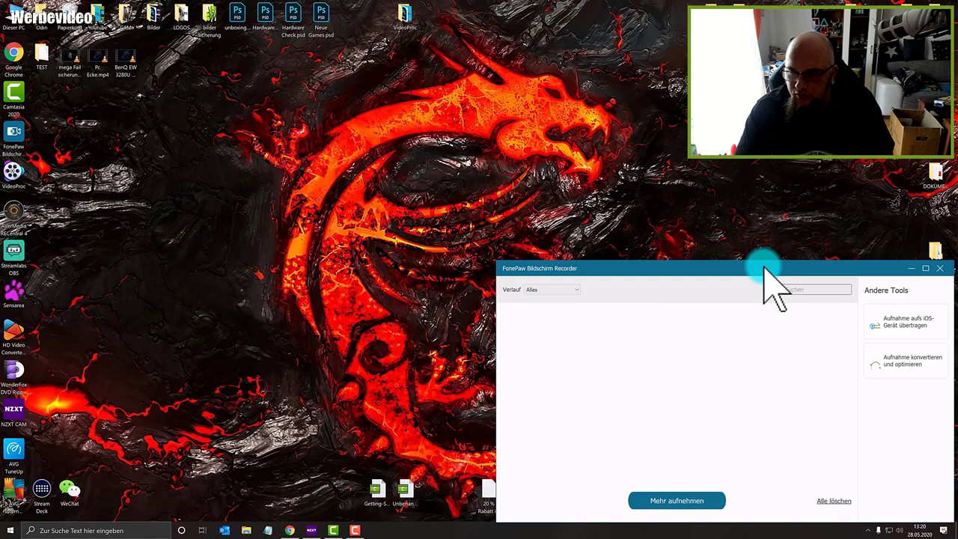
Return from the recording history to the video recorder and shift the webcam overlay slightly inward from the desktop's corner.
left_click_drag(764, 268, 524, 147)
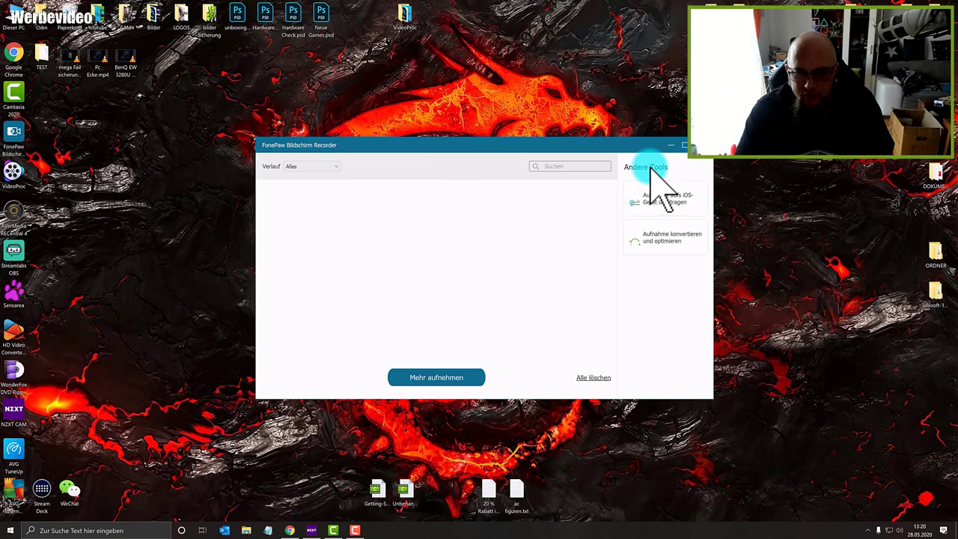
left_click(441, 377)
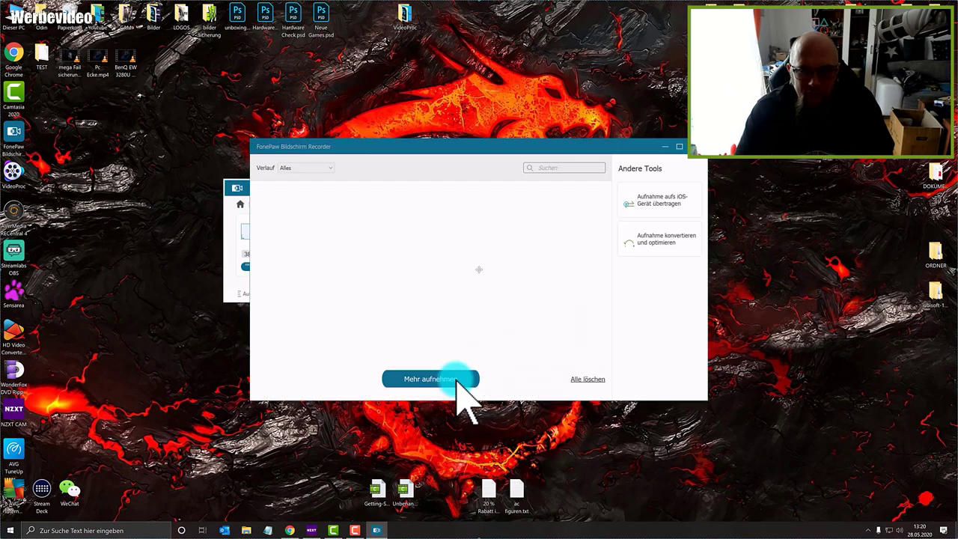
left_click_drag(835, 456, 793, 418)
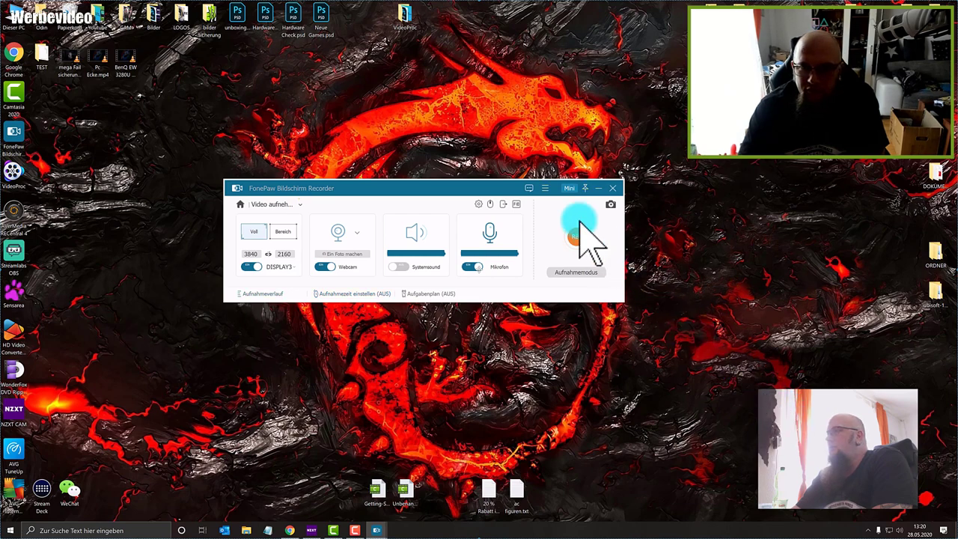
In the recorder's mouse pointer settings, set the mouse-click highlight colour to cyan (RGB 0, 255, 255).
left_click(545, 188)
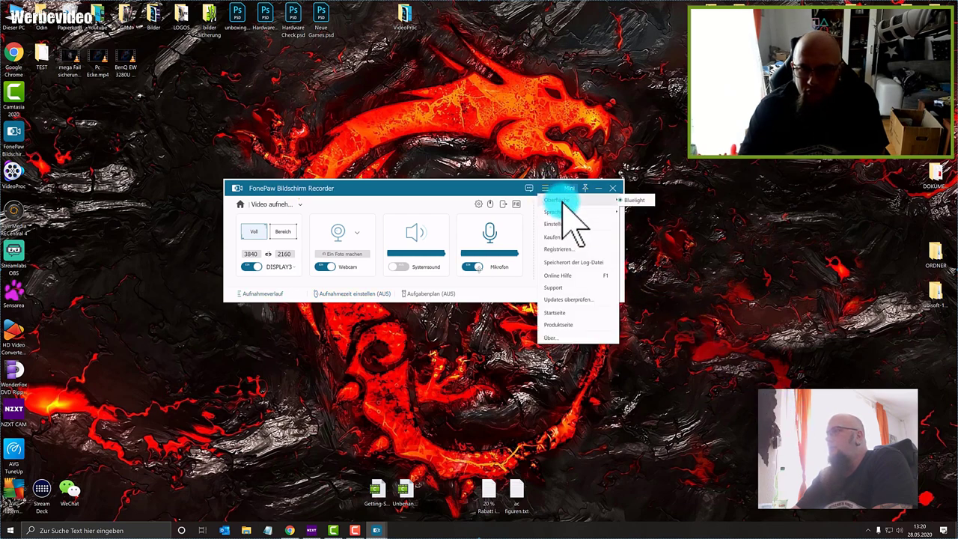
left_click(566, 224)
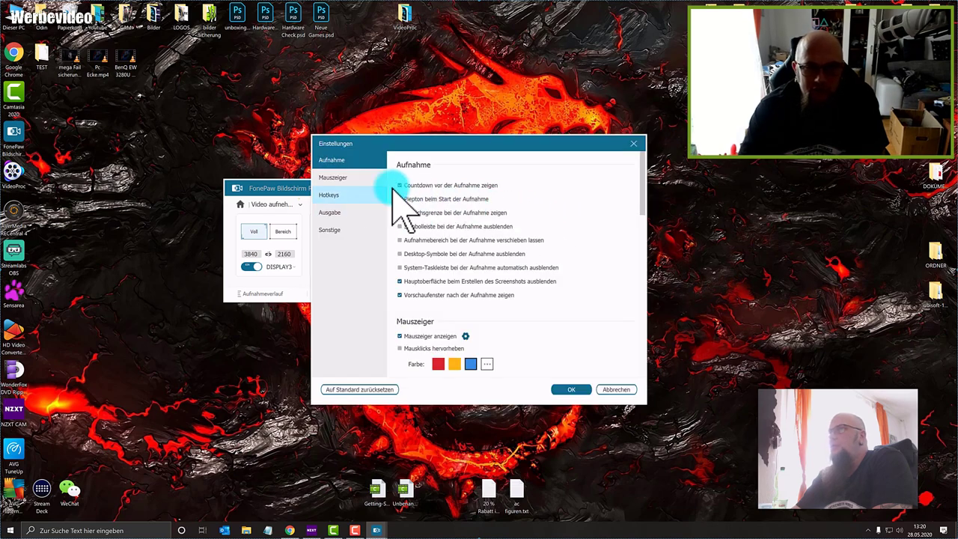
left_click(338, 178)
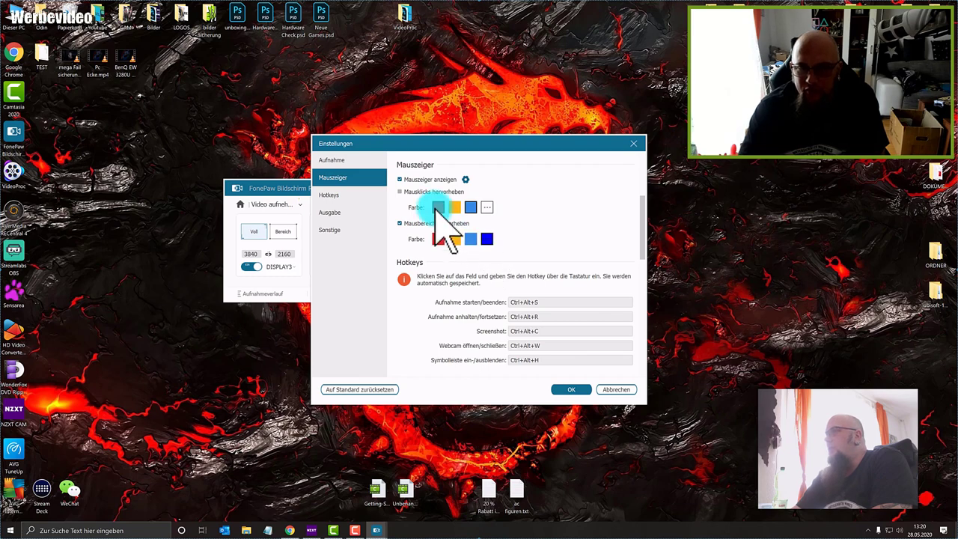
left_click(487, 208)
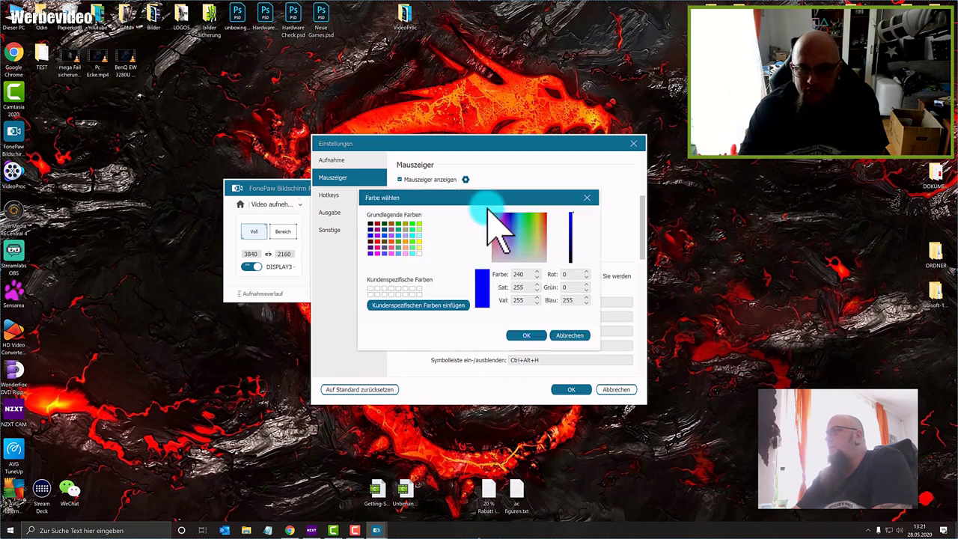
left_click(416, 240)
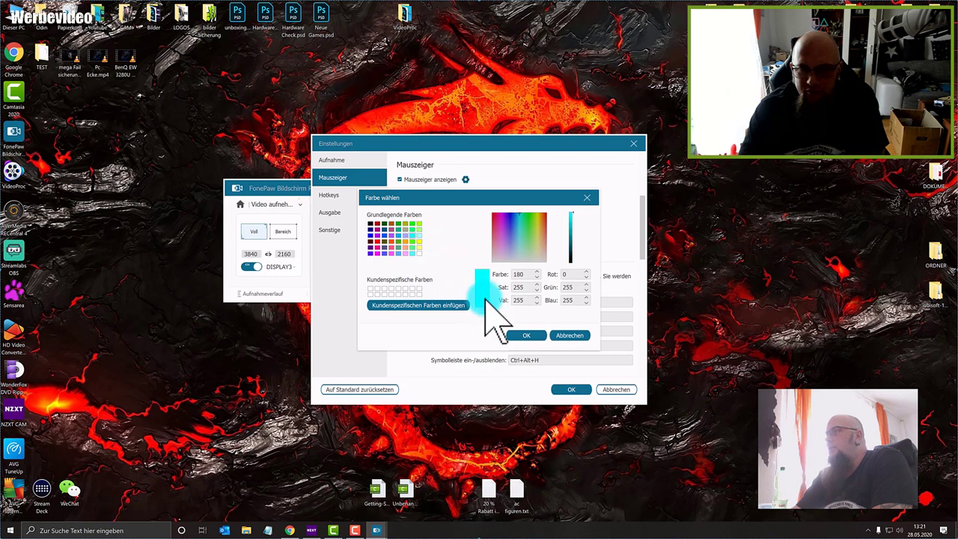
left_click(527, 335)
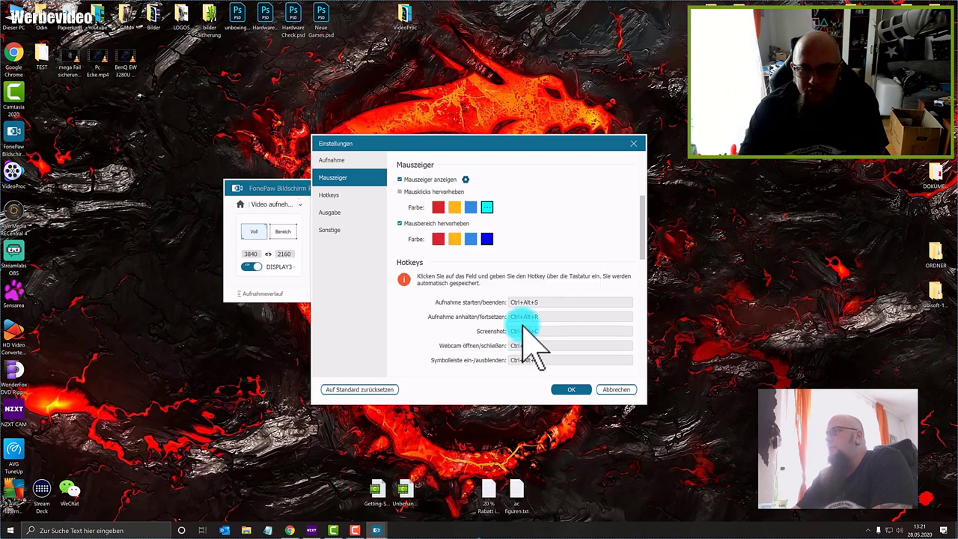
Set the mouse-area highlight to pure red (RGB 255, 0, 0), enable mouse-click highlighting and apply the settings.
left_click(487, 239)
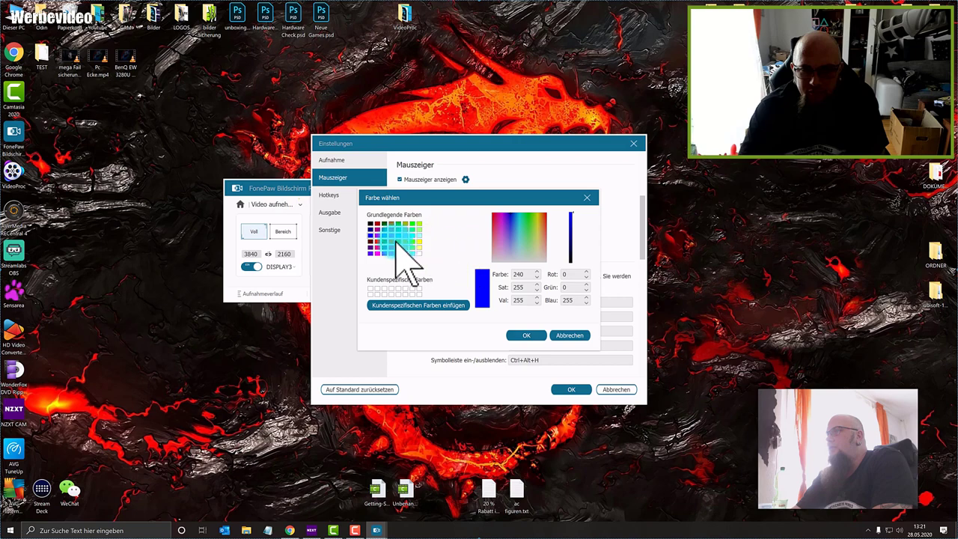
left_click(384, 245)
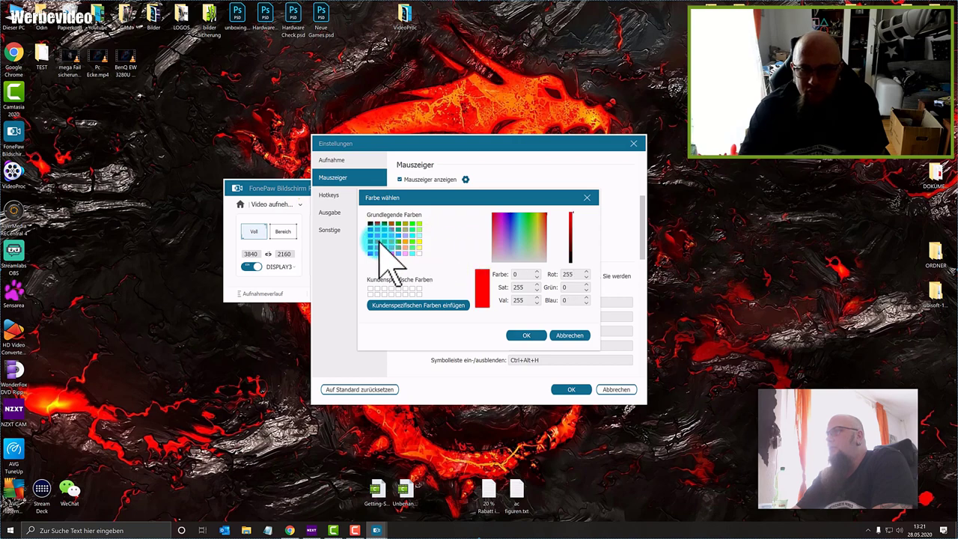
left_click(526, 335)
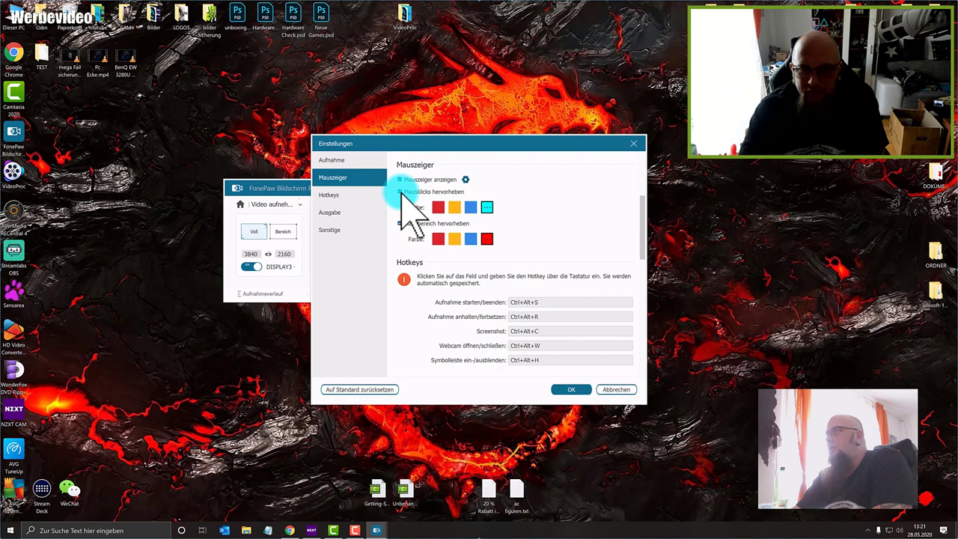
left_click(573, 390)
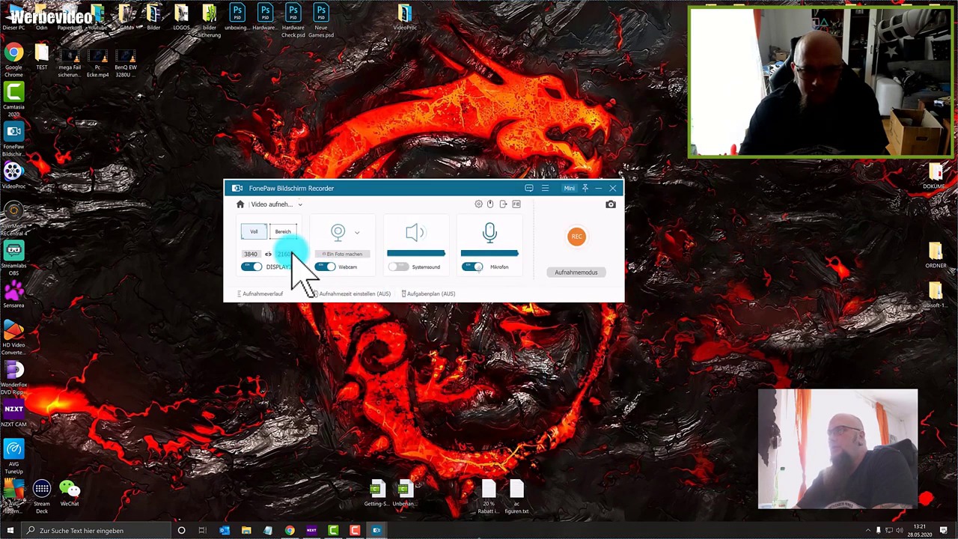
Start a full-screen recording, move the recording toolbar to the lower centre and shift the webcam overlay closer to the desktop's corner.
left_click(576, 236)
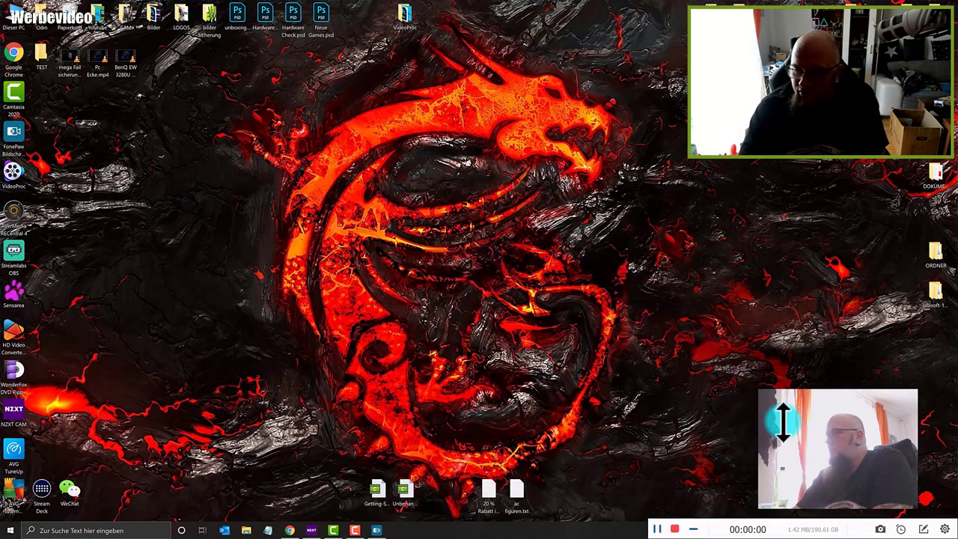
left_click_drag(815, 512, 471, 502)
left_click_drag(871, 432, 906, 441)
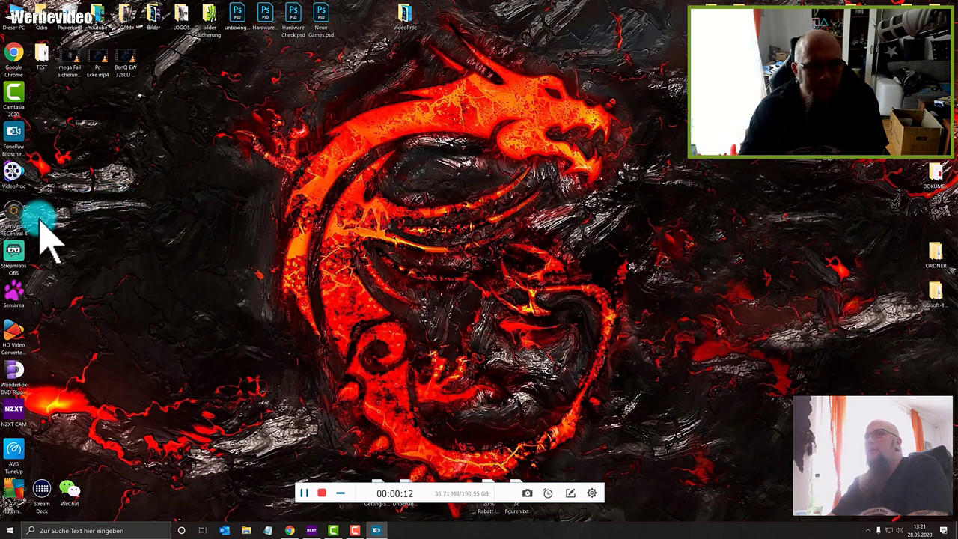
Open and close the TEST folder during the recording to demonstrate the mouse highlights, then stop the recording.
double_click(43, 57)
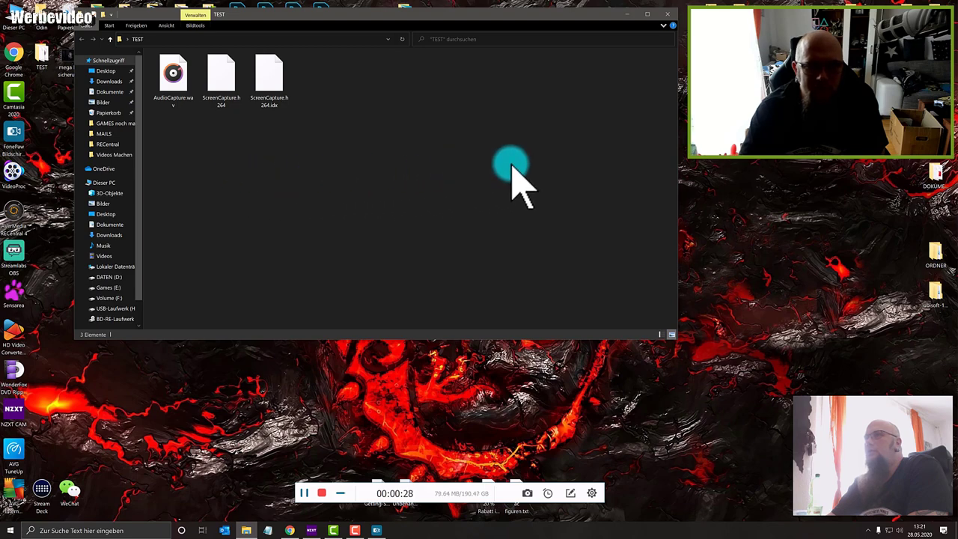
left_click(667, 15)
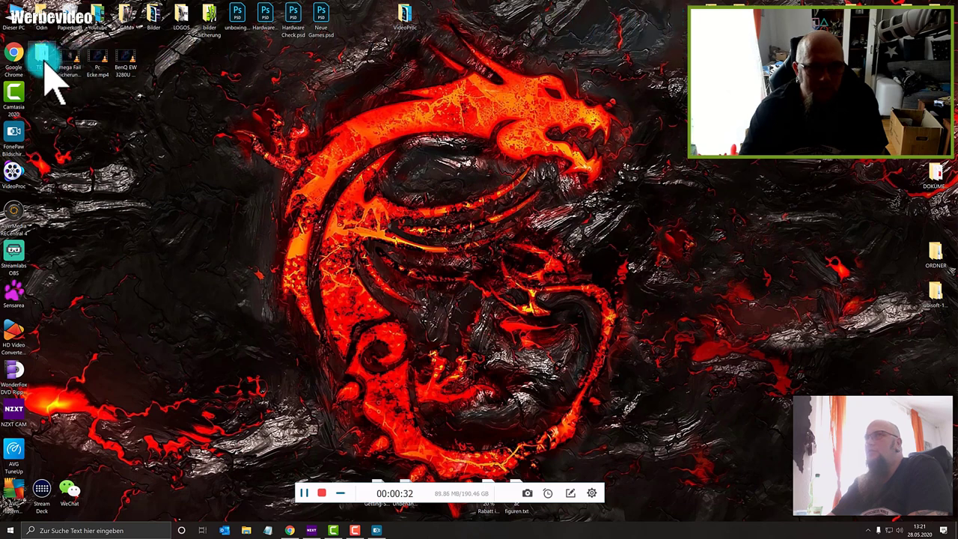
left_click_drag(45, 64, 64, 81)
left_click(321, 492)
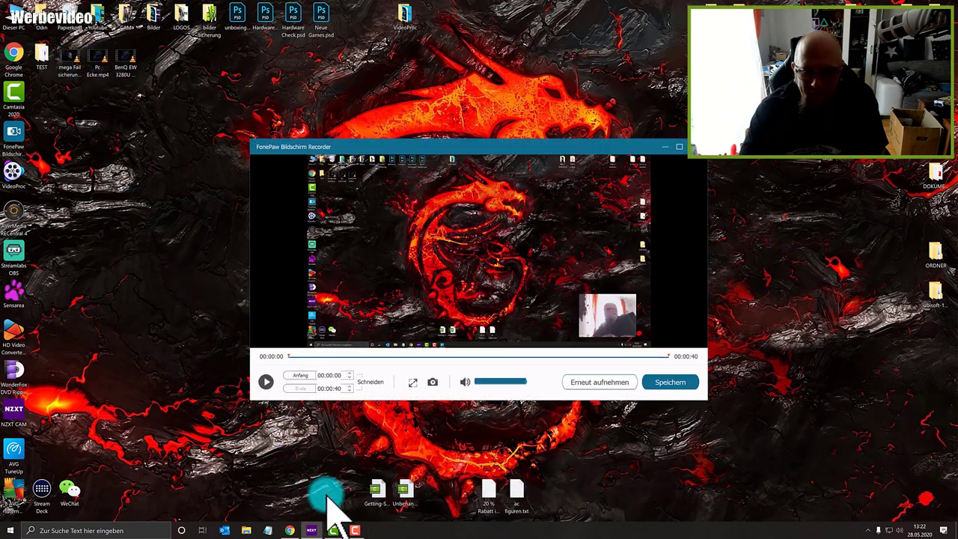
Play the new recording in the maximised preview, pausing to check the mouse highlights.
left_click(266, 381)
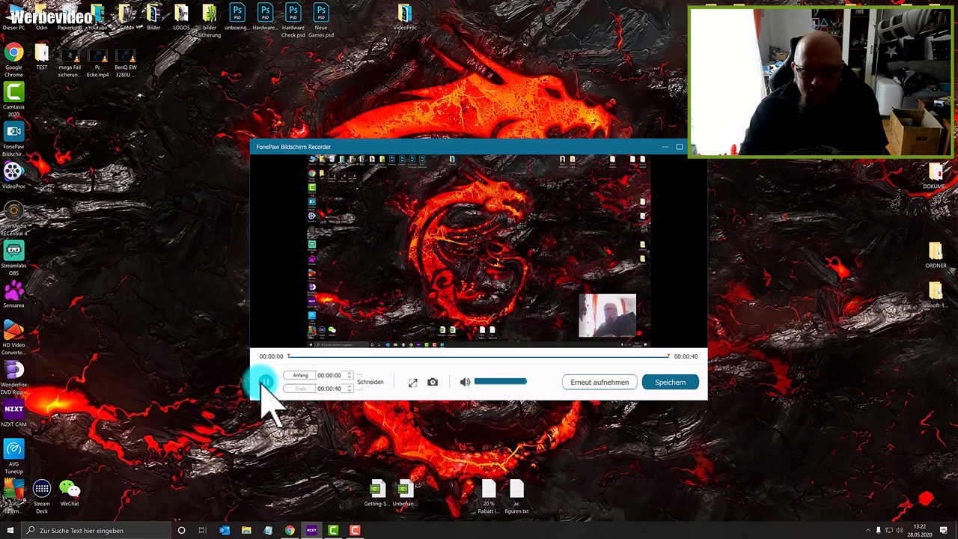
double_click(462, 148)
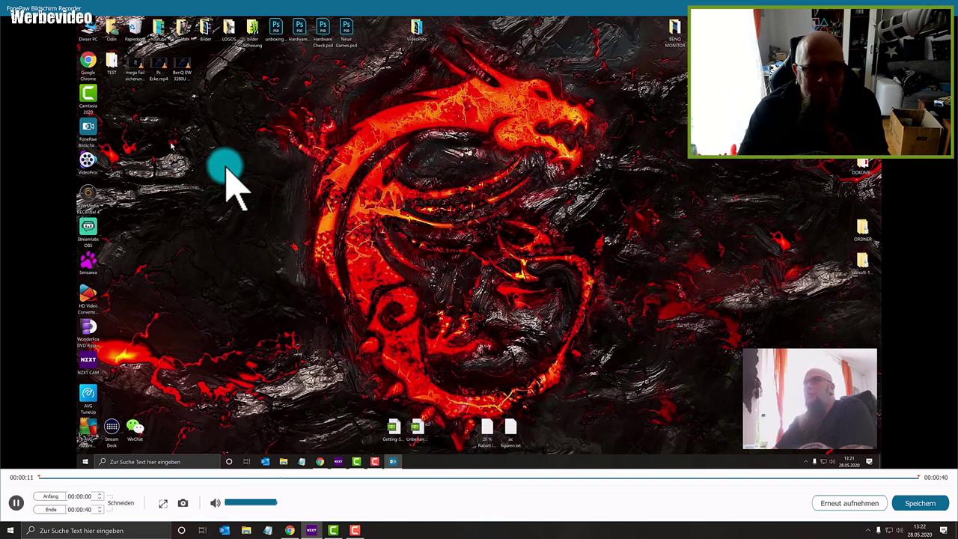
left_click(15, 503)
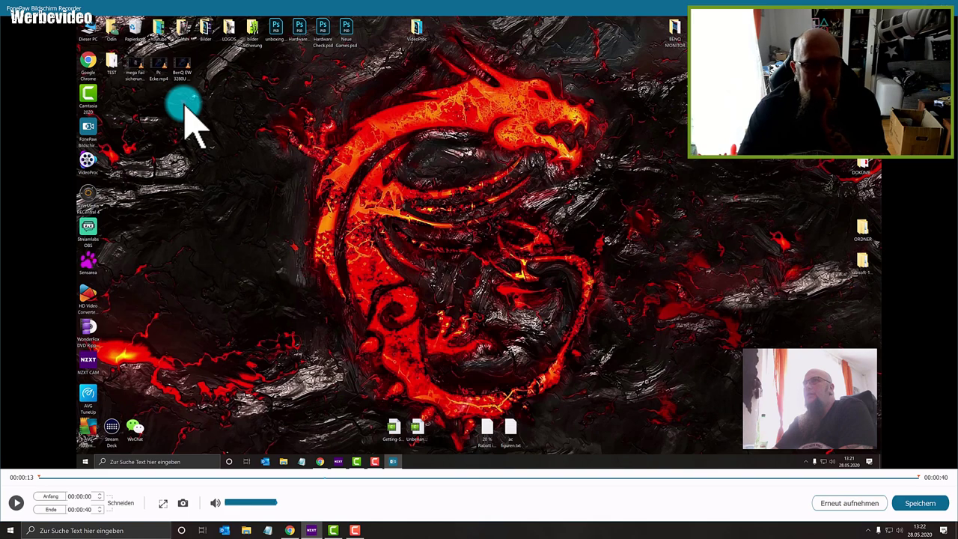
left_click(15, 503)
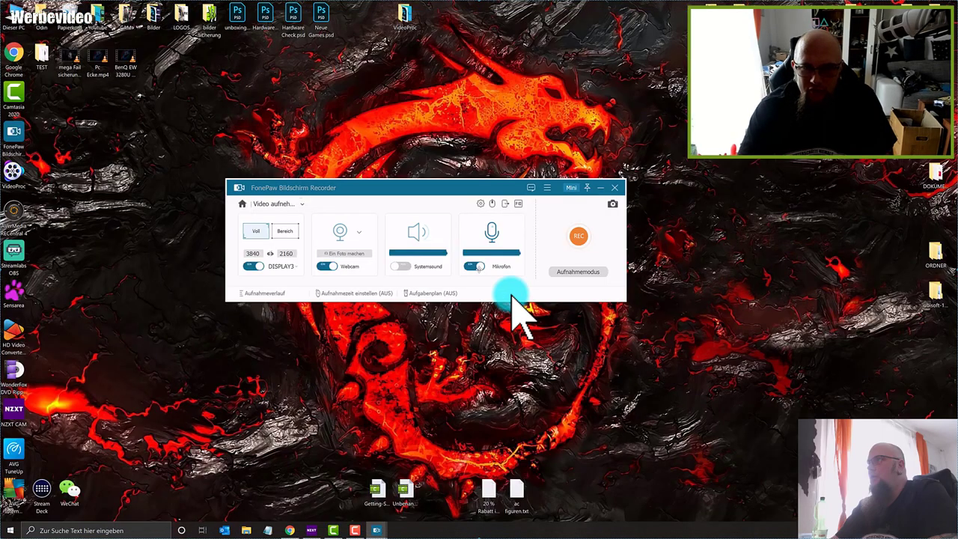
Reopen the recorder's settings and examine the Windows mouse properties for buttons, pointers, pointer options, wheel and hardware.
left_click(547, 188)
left_click(562, 223)
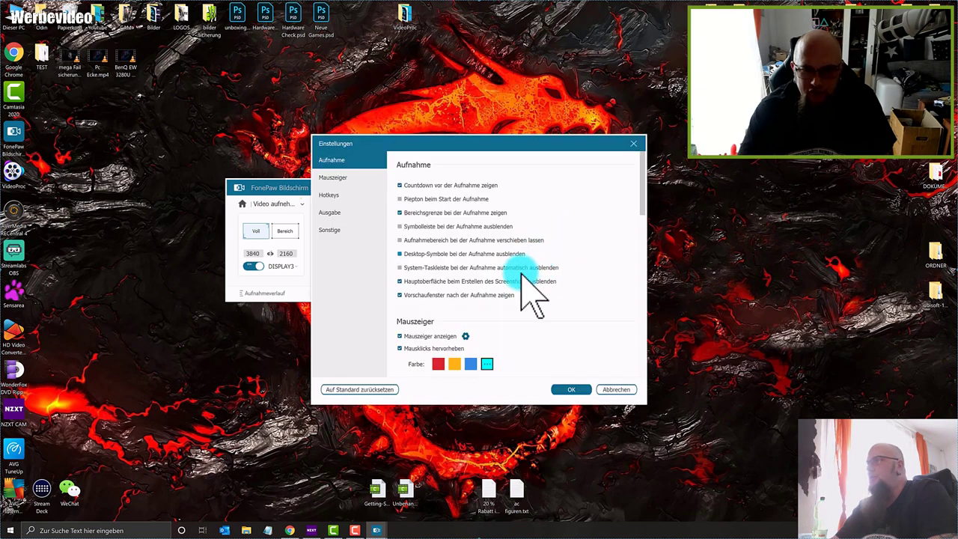
scroll(497, 299, "down", 1)
scroll(498, 304, "down", 1)
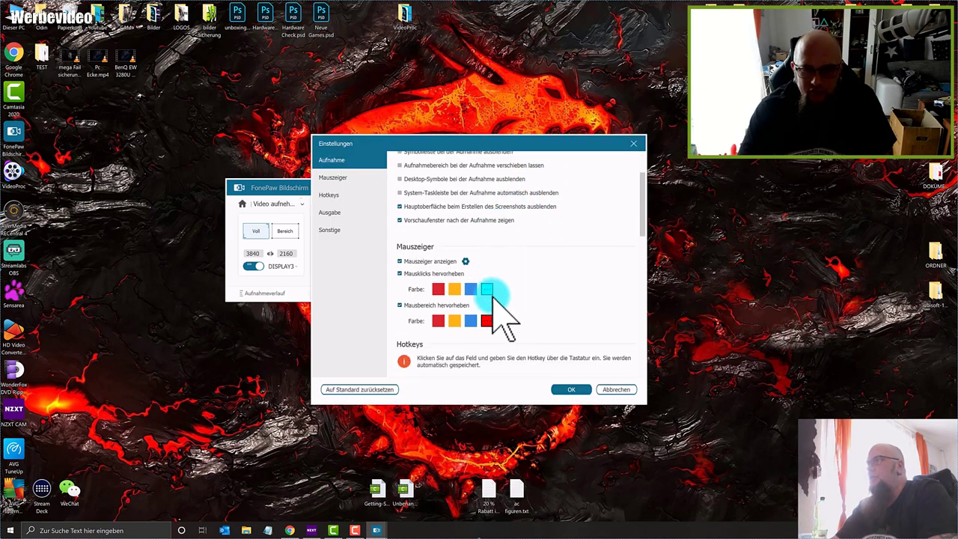
left_click(466, 261)
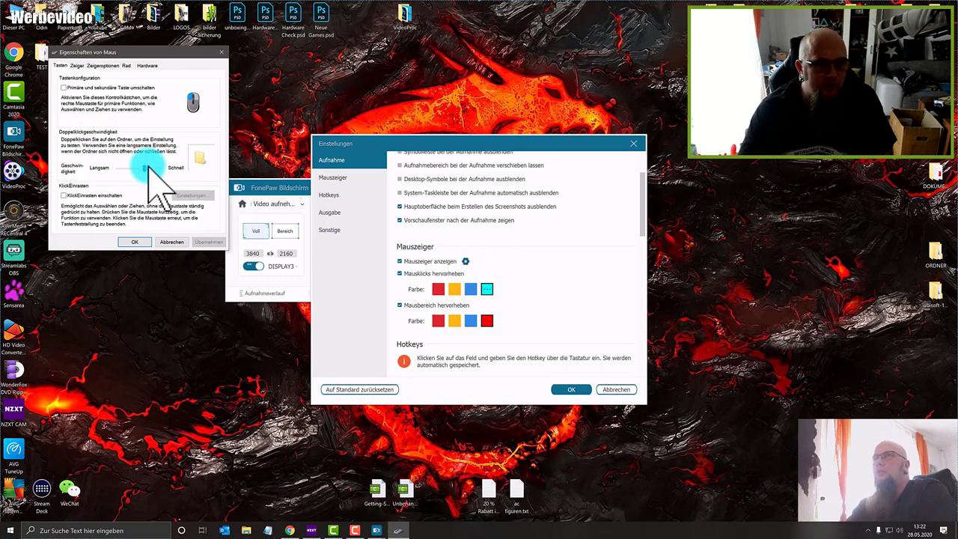
left_click(76, 65)
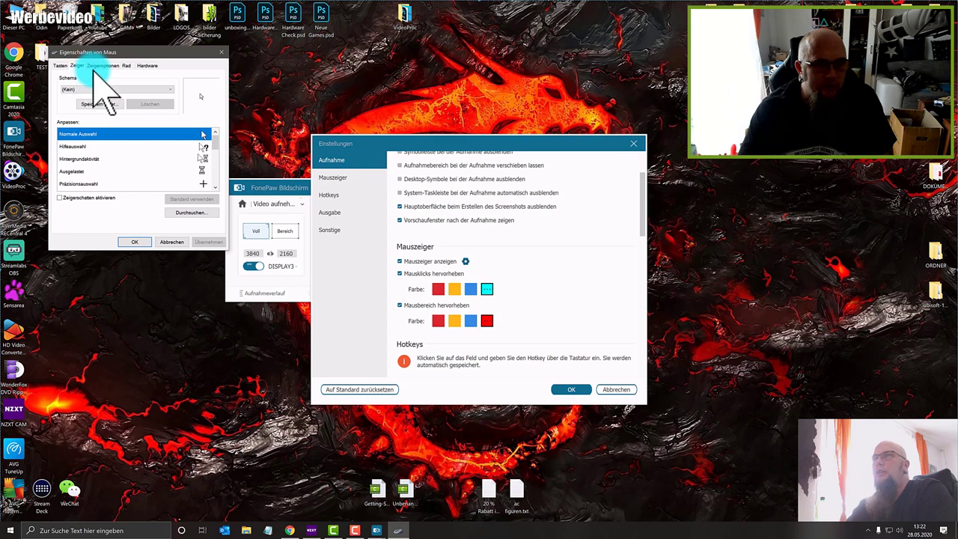
left_click(103, 66)
left_click(127, 66)
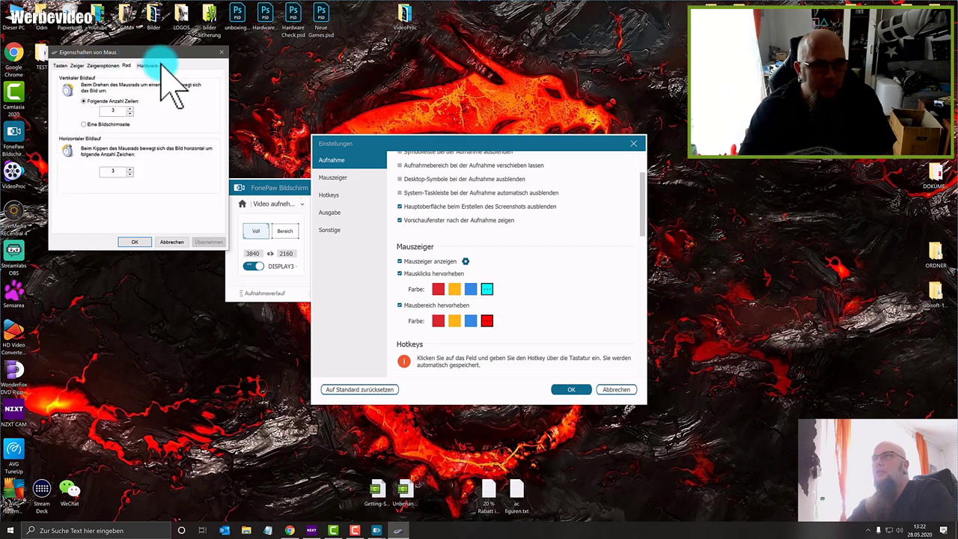
left_click(147, 66)
left_click(221, 52)
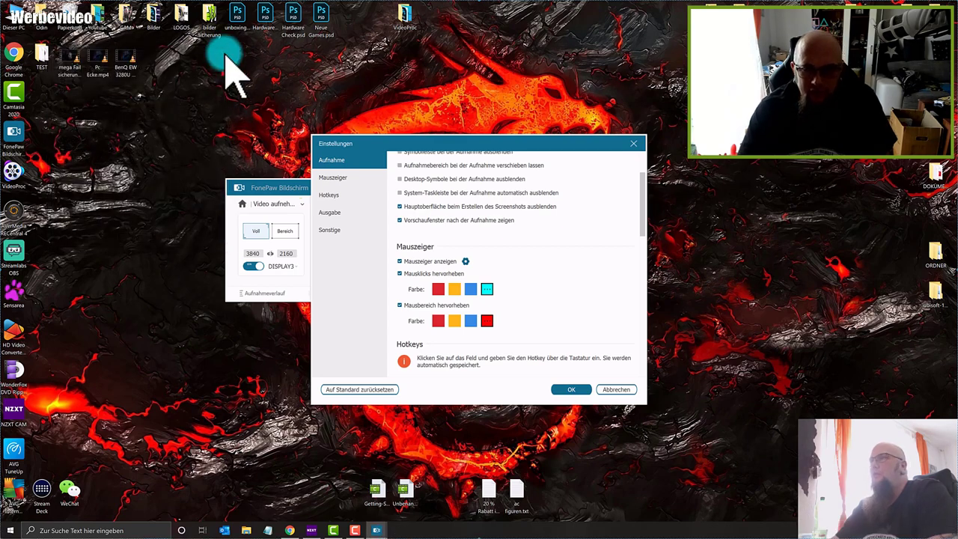
Examine the list of pointer shapes in the Windows mouse properties and close the dialog.
scroll(449, 298, "down", 1)
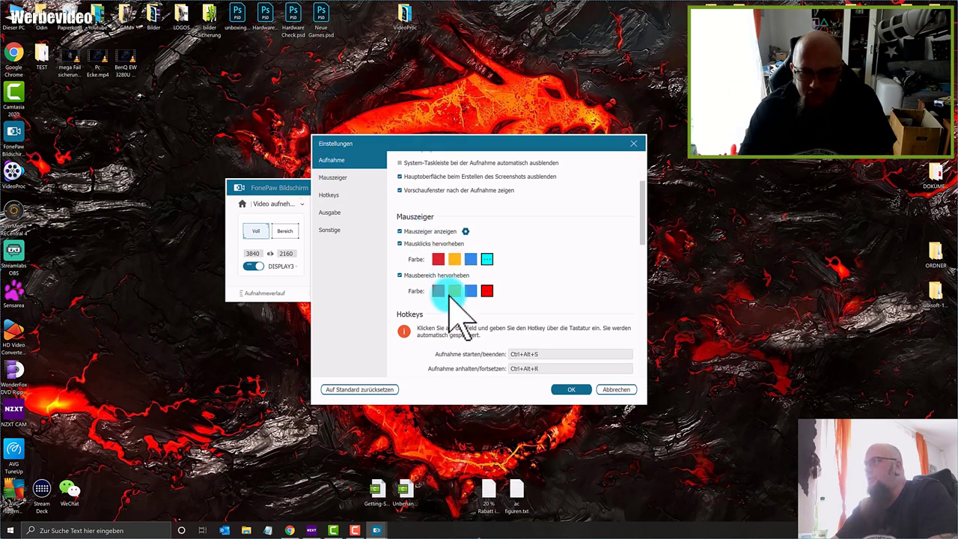
left_click(465, 232)
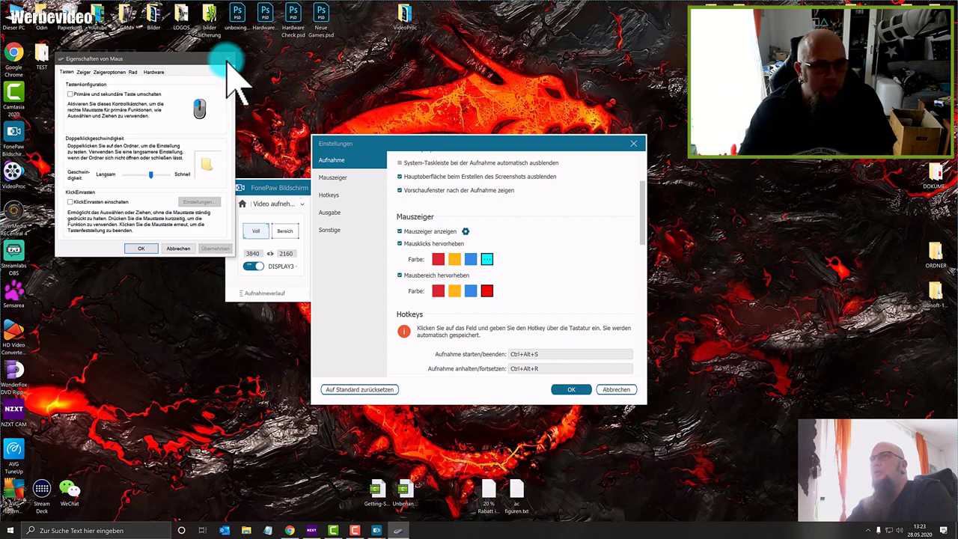
left_click(82, 72)
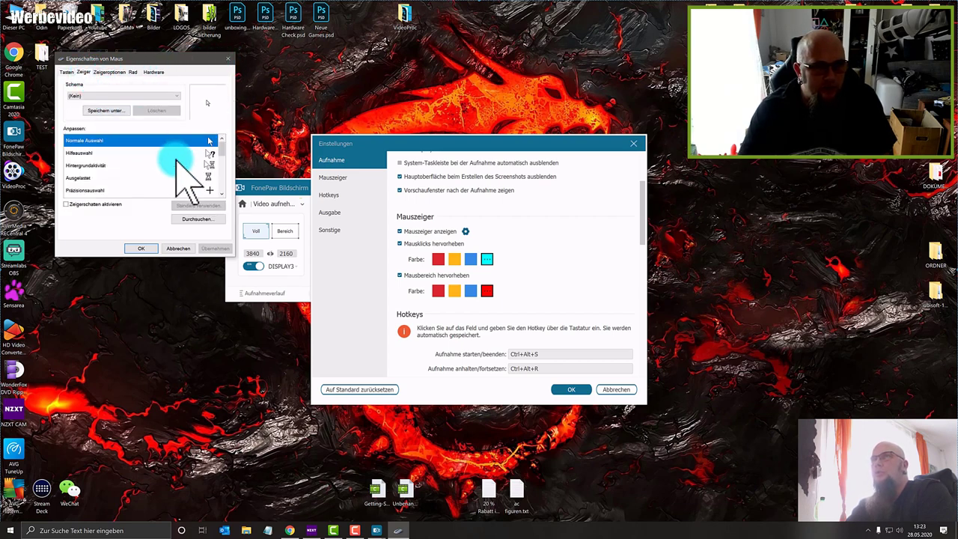
scroll(176, 159, "down", 4)
scroll(184, 179, "up", 4)
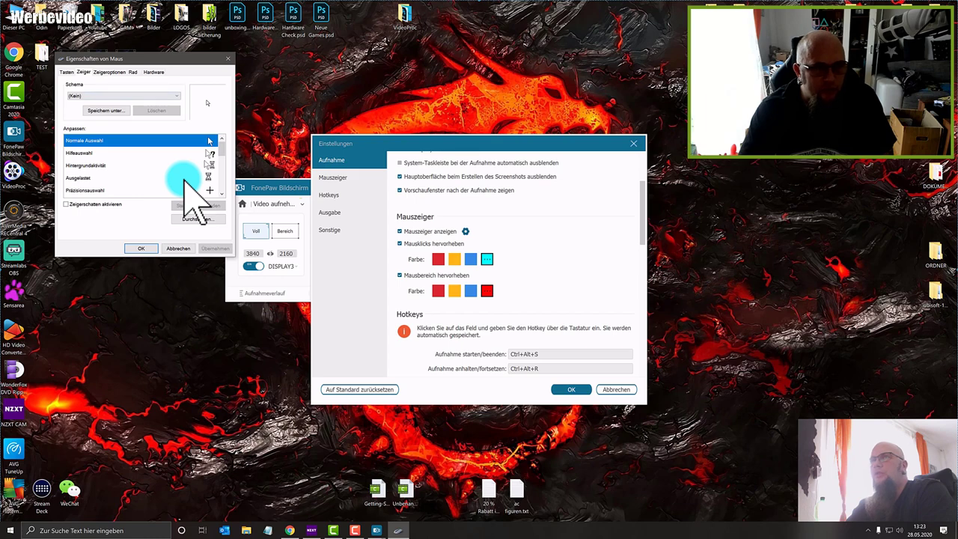
left_click(228, 58)
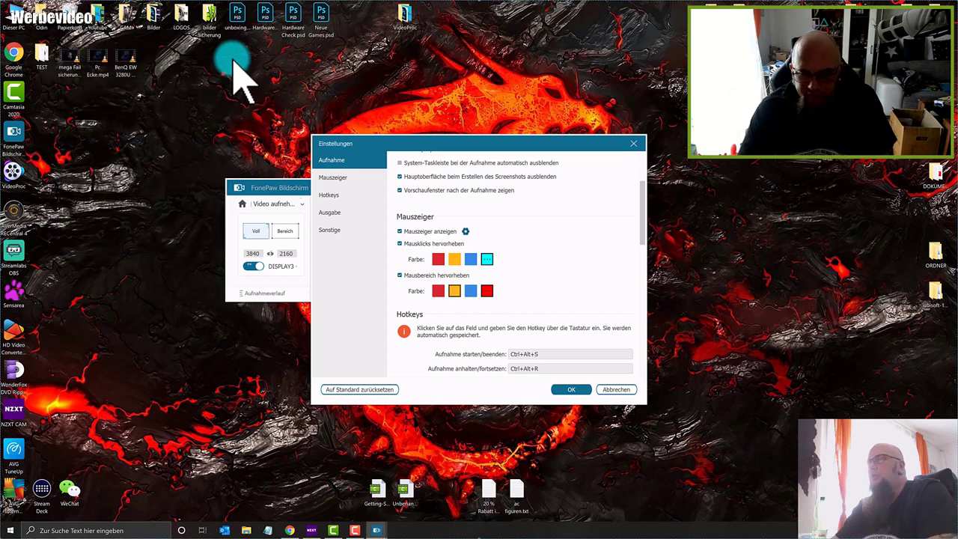
Review the recorder's mouse pointer and hotkey settings, confirm them and return to the video recorder.
left_click(572, 389)
scroll(439, 251, "down", 1)
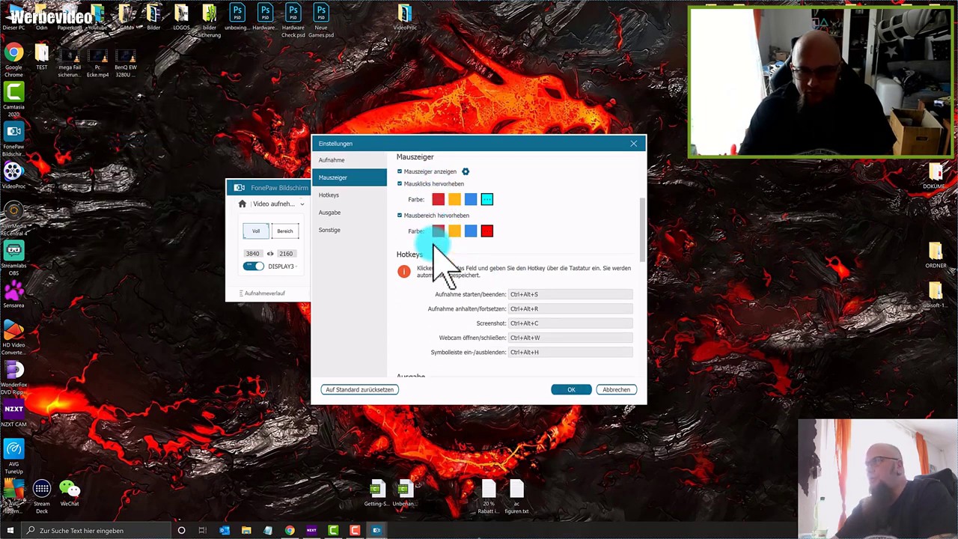
left_click(576, 391)
left_click(335, 278)
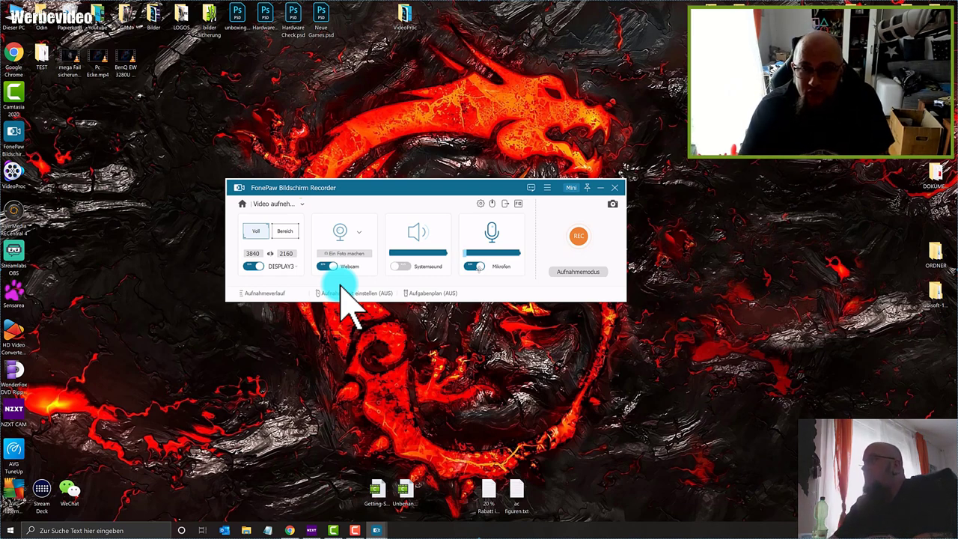
Return to the start screen, capture a rectangular screenshot of the middle of the dragon wallpaper and save it.
left_click(302, 204)
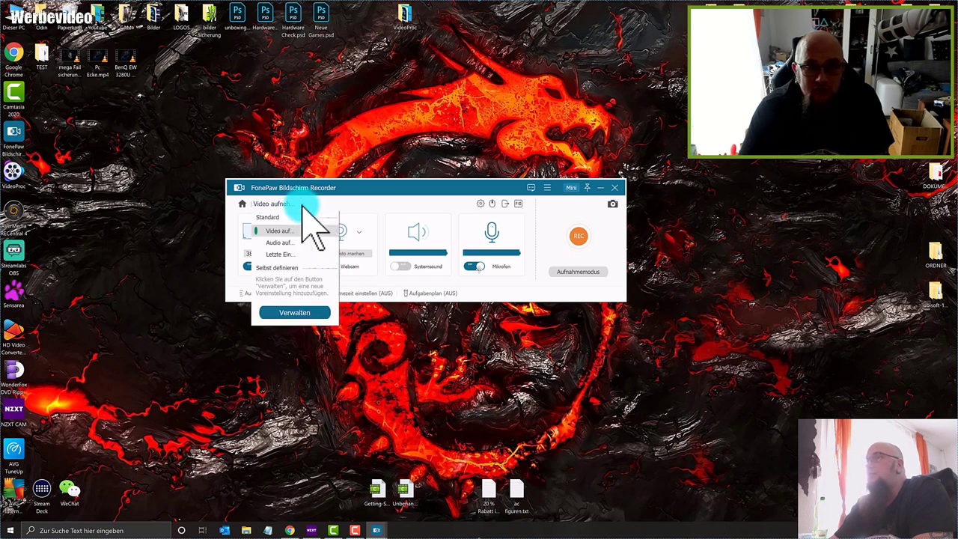
left_click(241, 211)
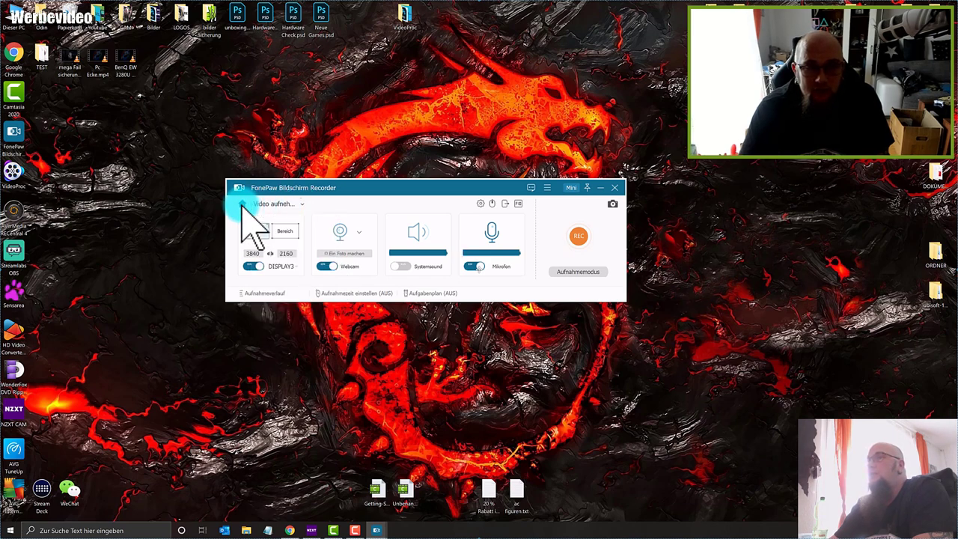
left_click(469, 251)
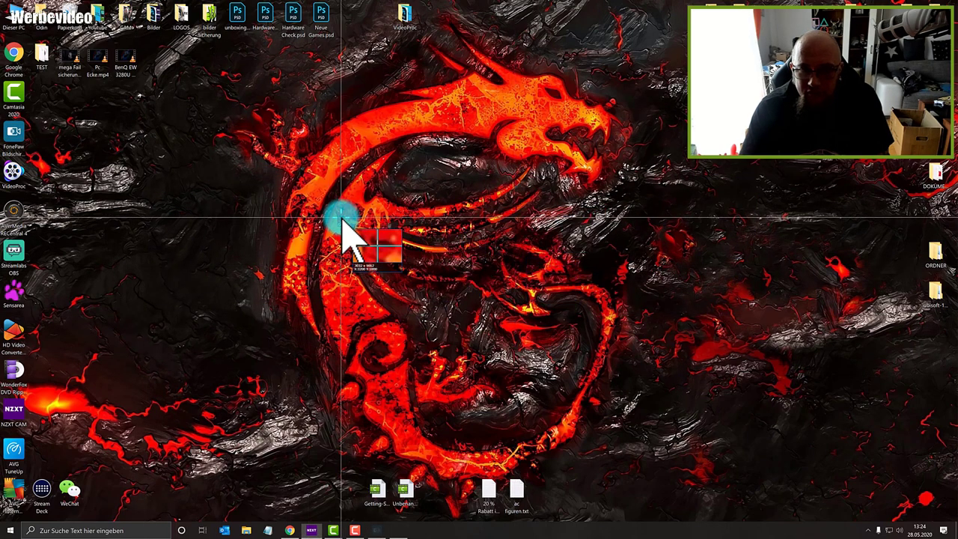
left_click_drag(305, 185, 539, 342)
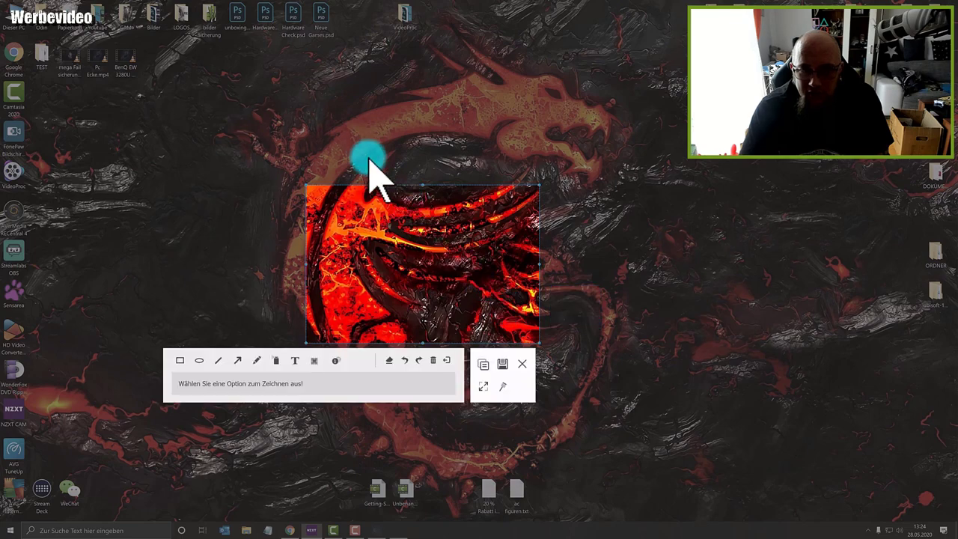
left_click(503, 365)
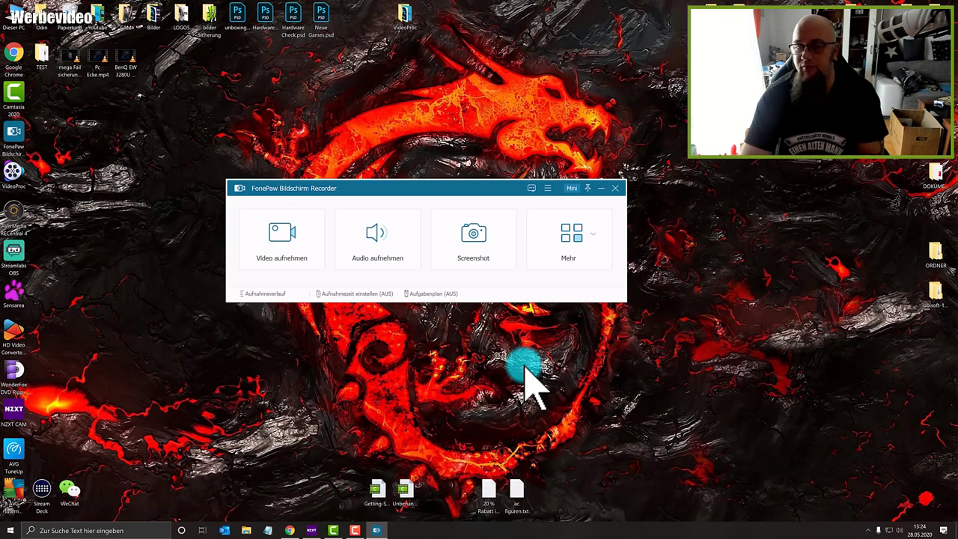